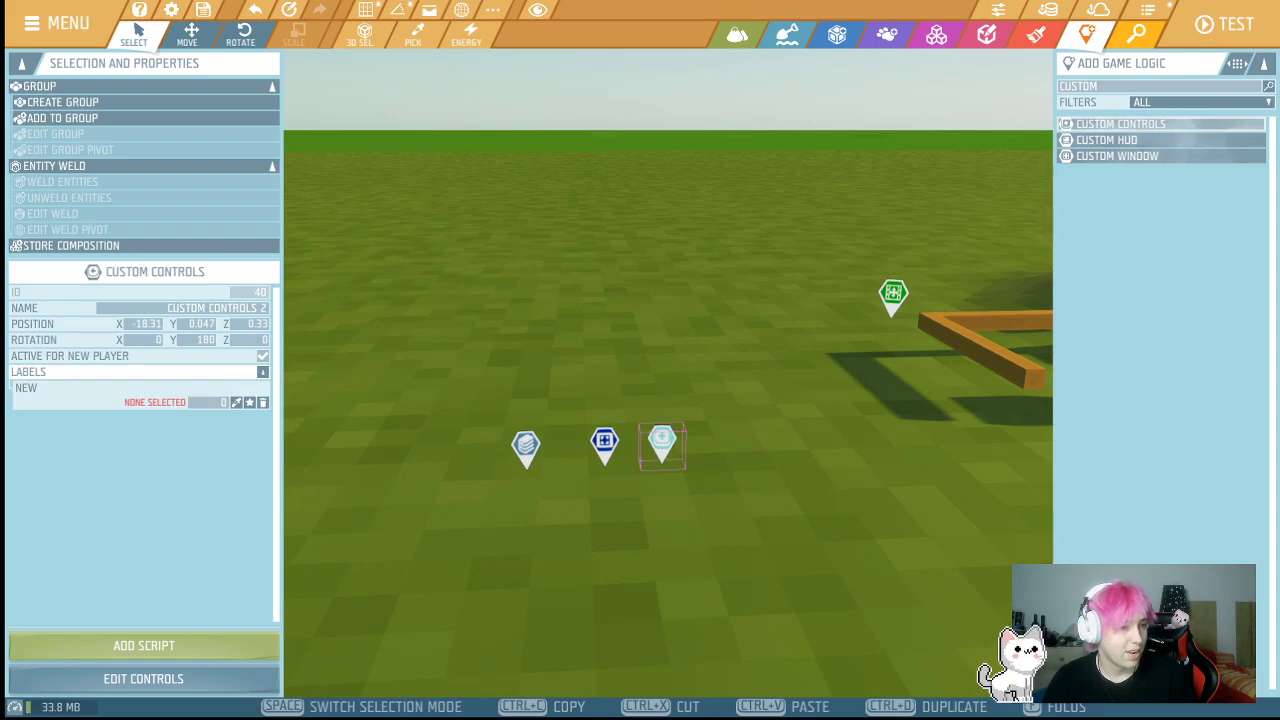
- Look over the logic markers, platforms and other objects placed in the existing game scene
key("s")
right_click_drag(604, 373, 725, 450)
key("d")
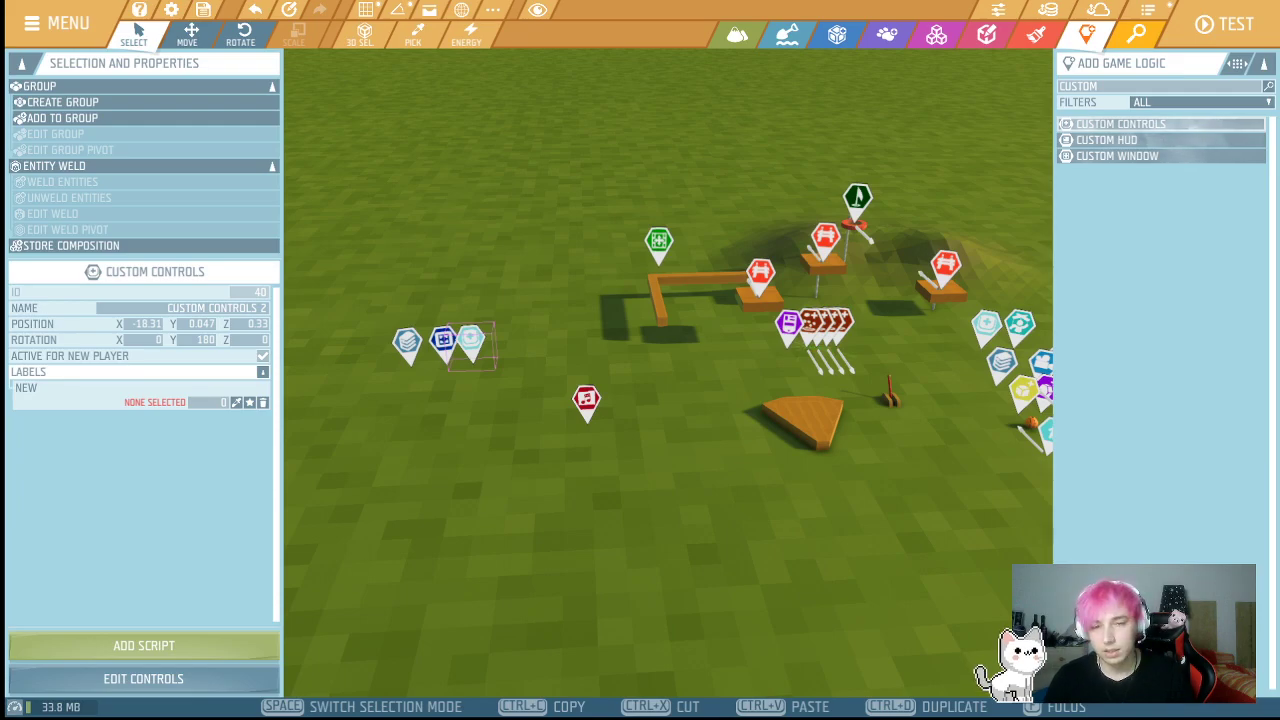
key("w")
key("d")
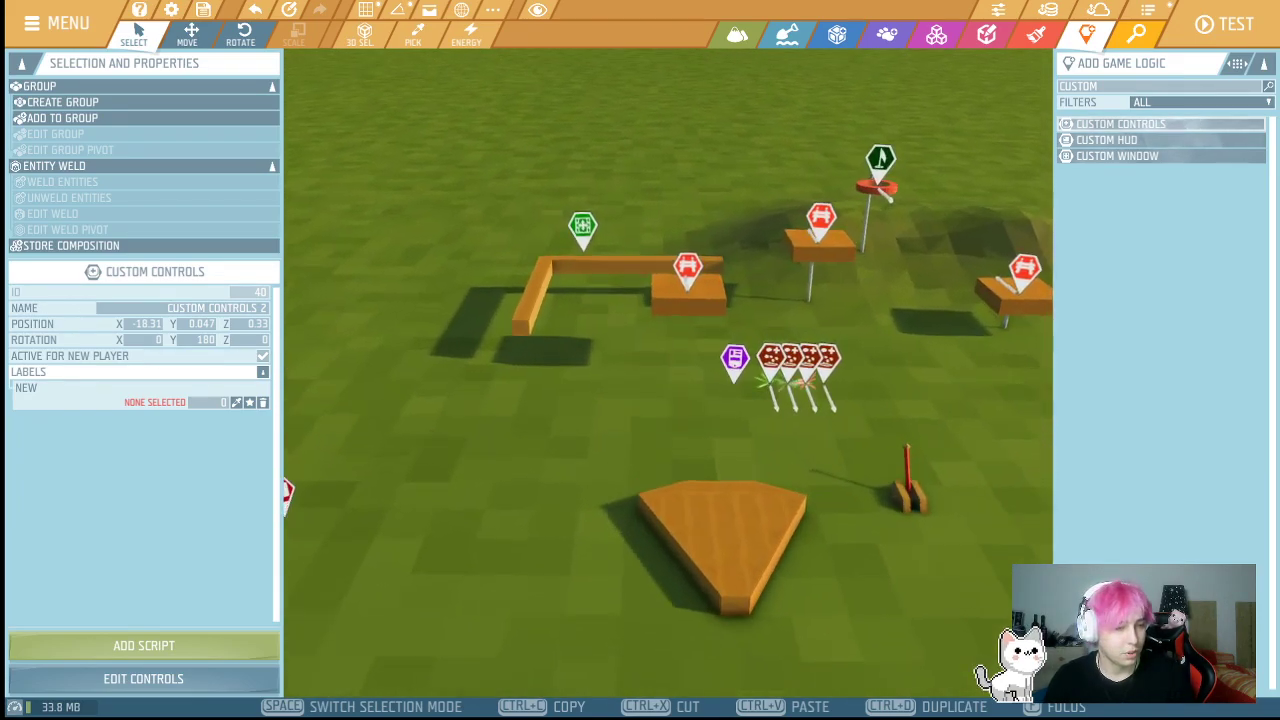
key("s")
key("d")
key("a")
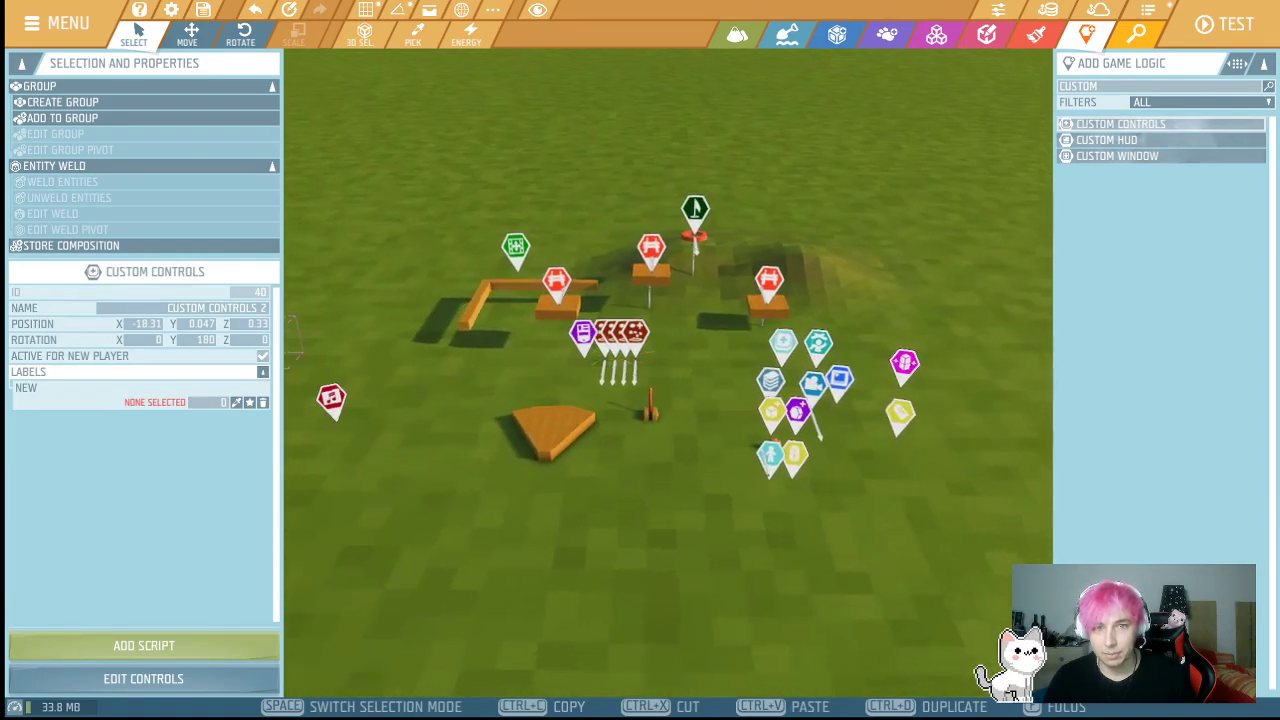
key("a")
key("w")
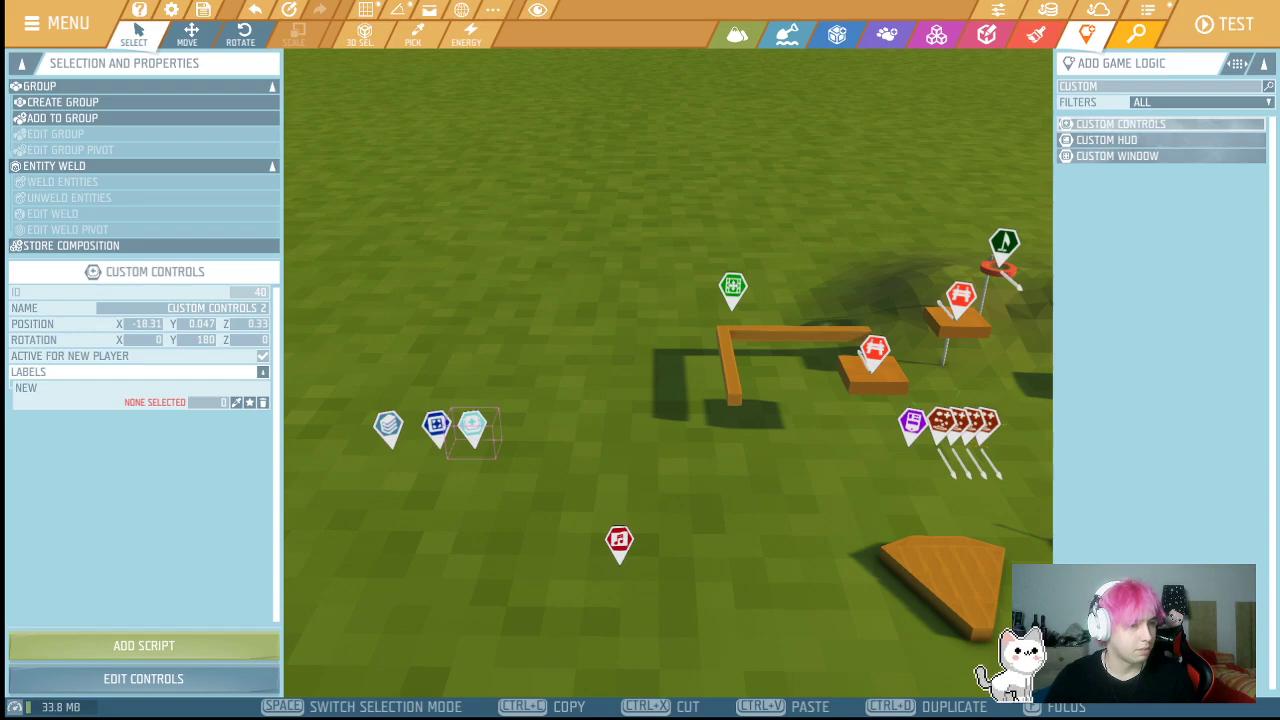
key("s")
right_click_drag(650, 424, 682, 438)
key("w")
key("w")
key("s")
key("s")
key("w")
key("s")
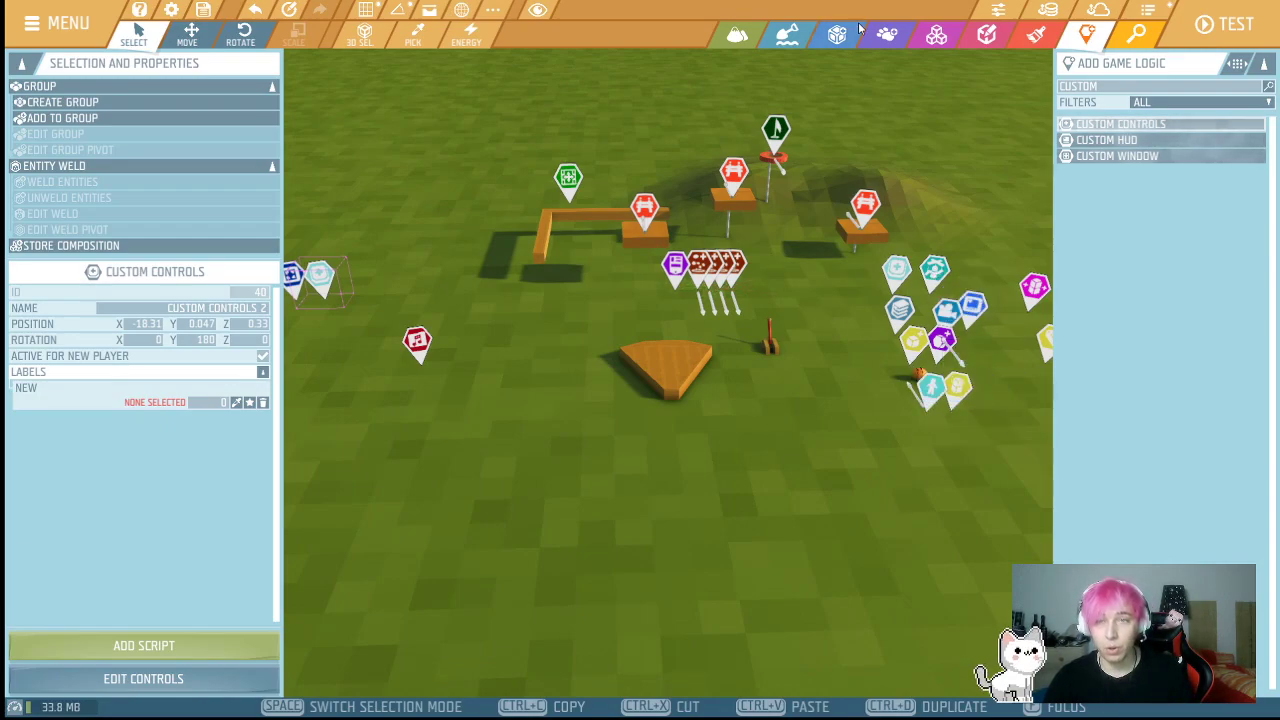
key("s")
mouse_move(945, 222)
right_mouse_down()
mouse_move(857, 252)
mouse_move(830, 300)
right_mouse_up()
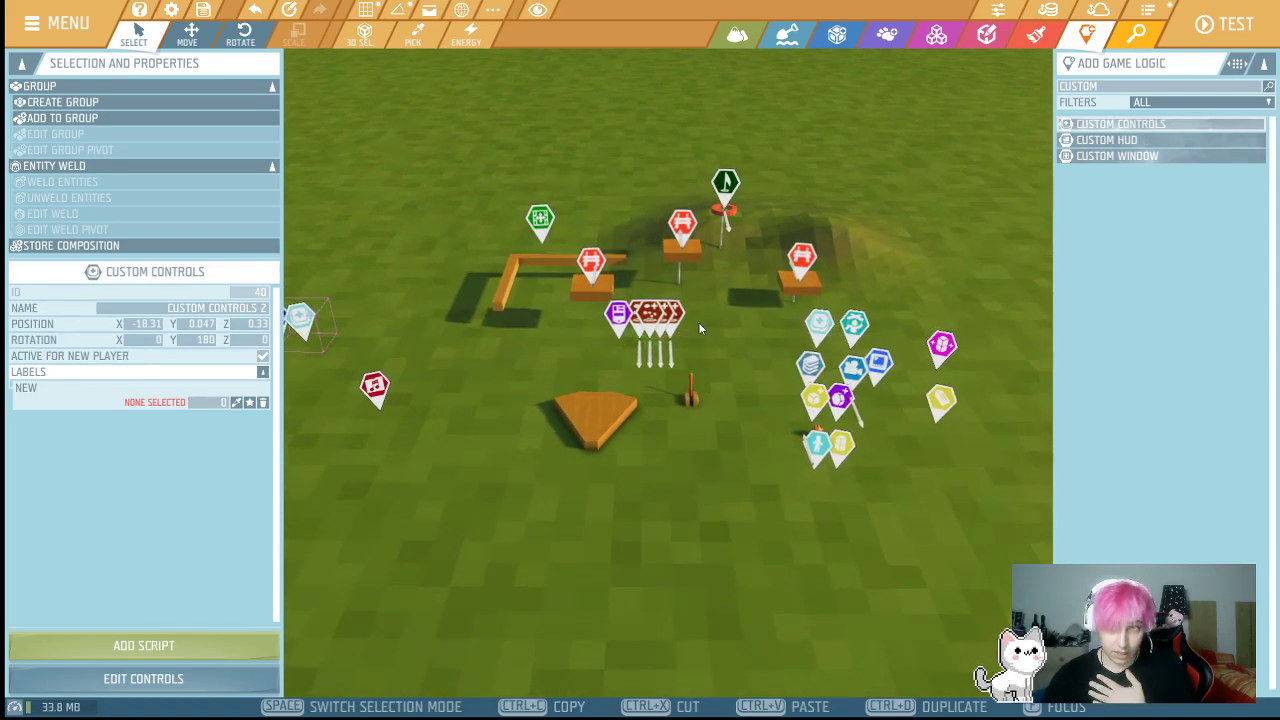
right_click_drag(747, 348, 772, 231)
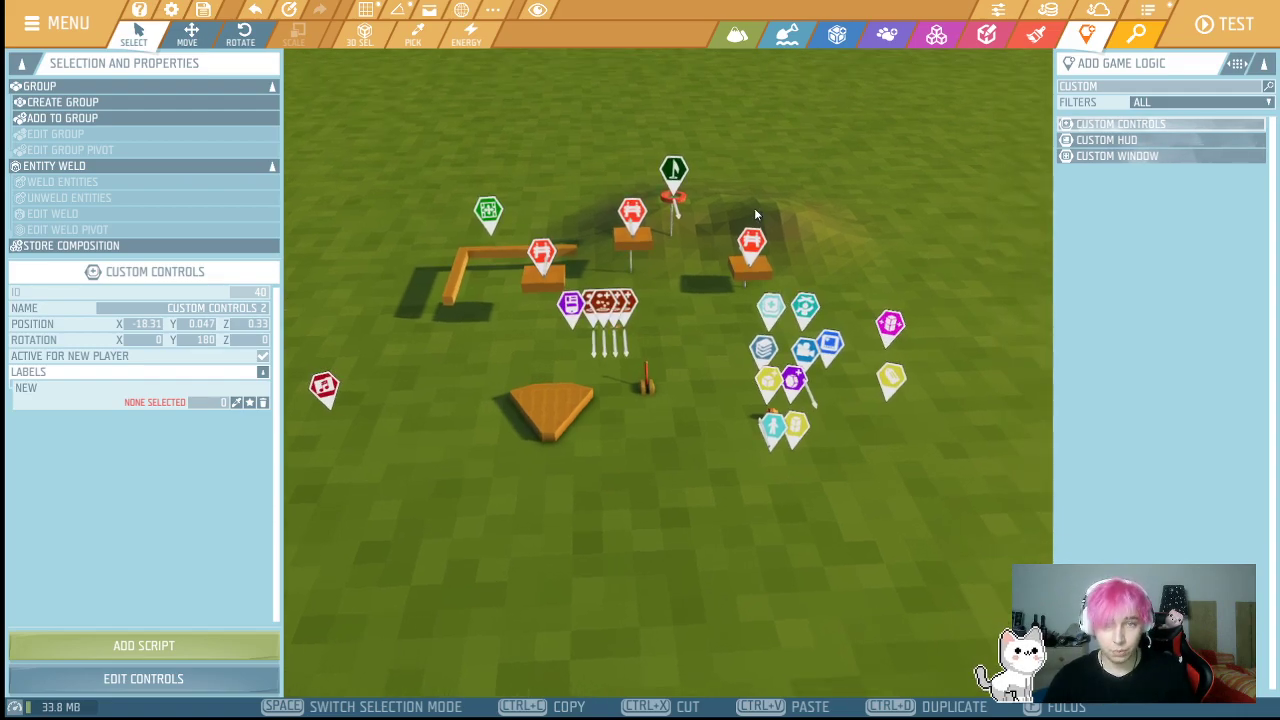
- Select the logic group together with the two markers below the basketball and store them as a composition named "basketballs base"
right_click_drag(840, 263, 846, 205)
key("w")
key("d")
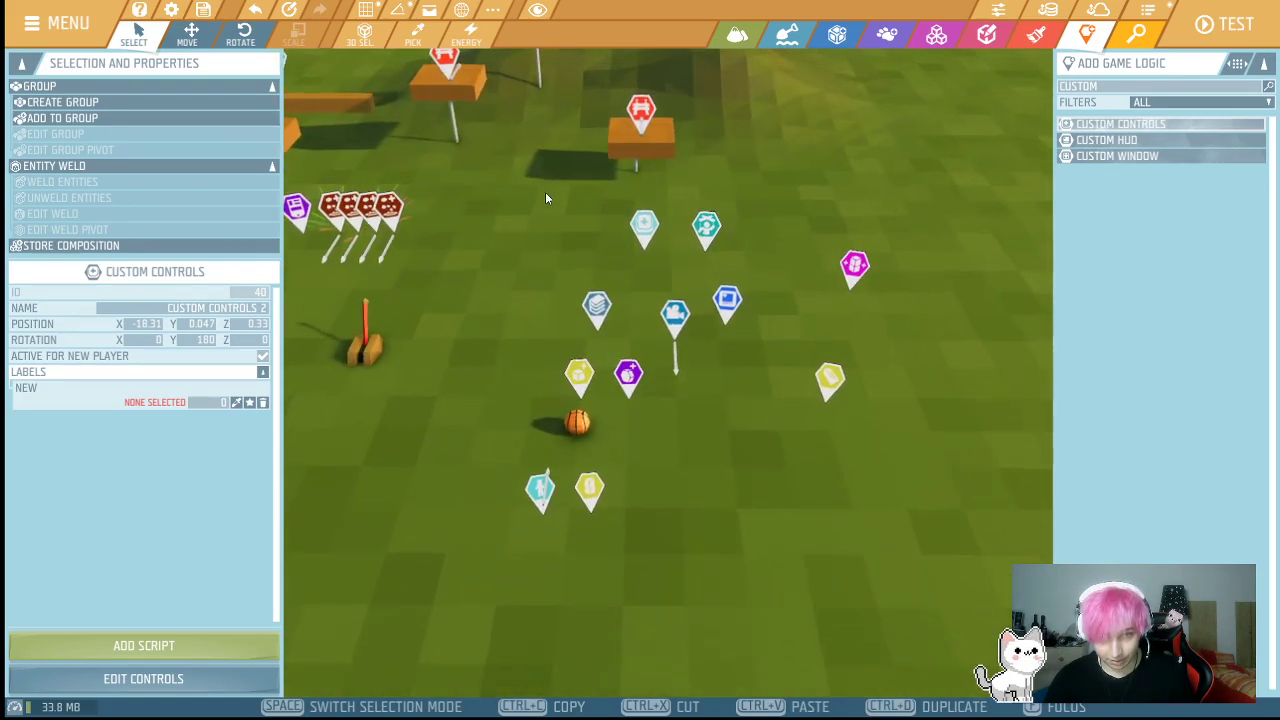
left_click_drag(785, 372, 802, 470)
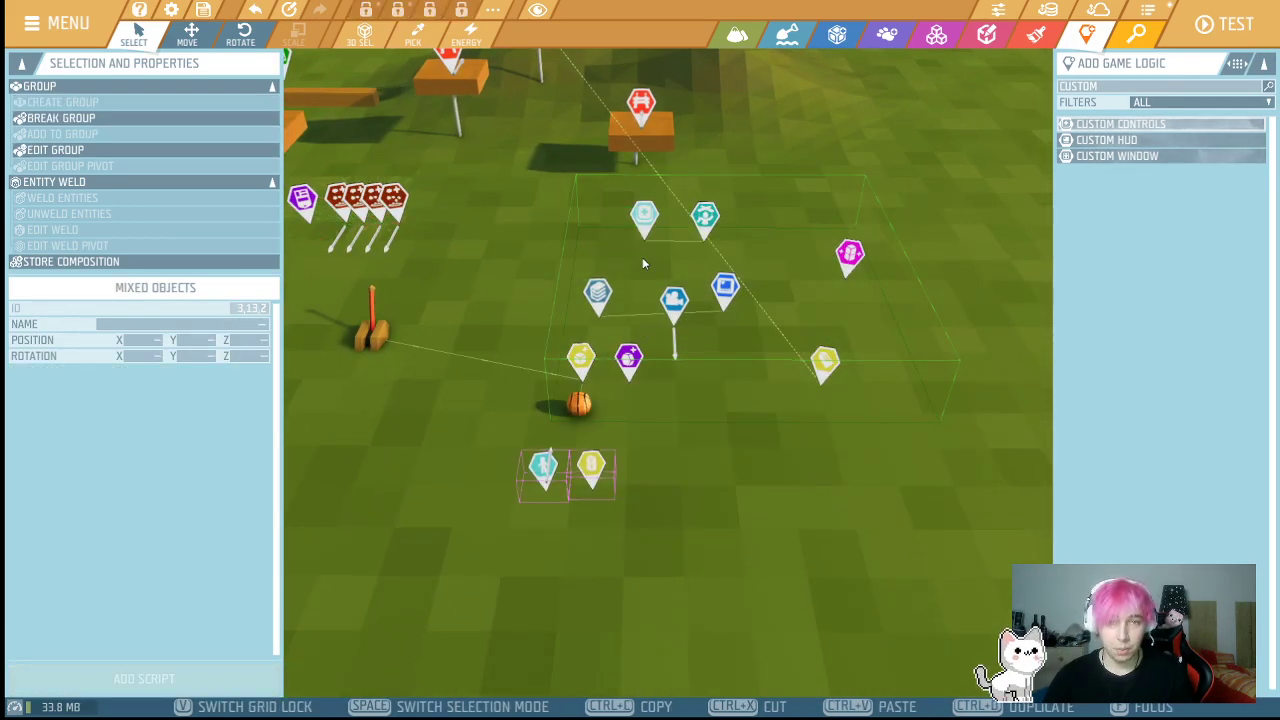
right_click_drag(661, 311, 569, 249)
key("s")
key("a")
key("w")
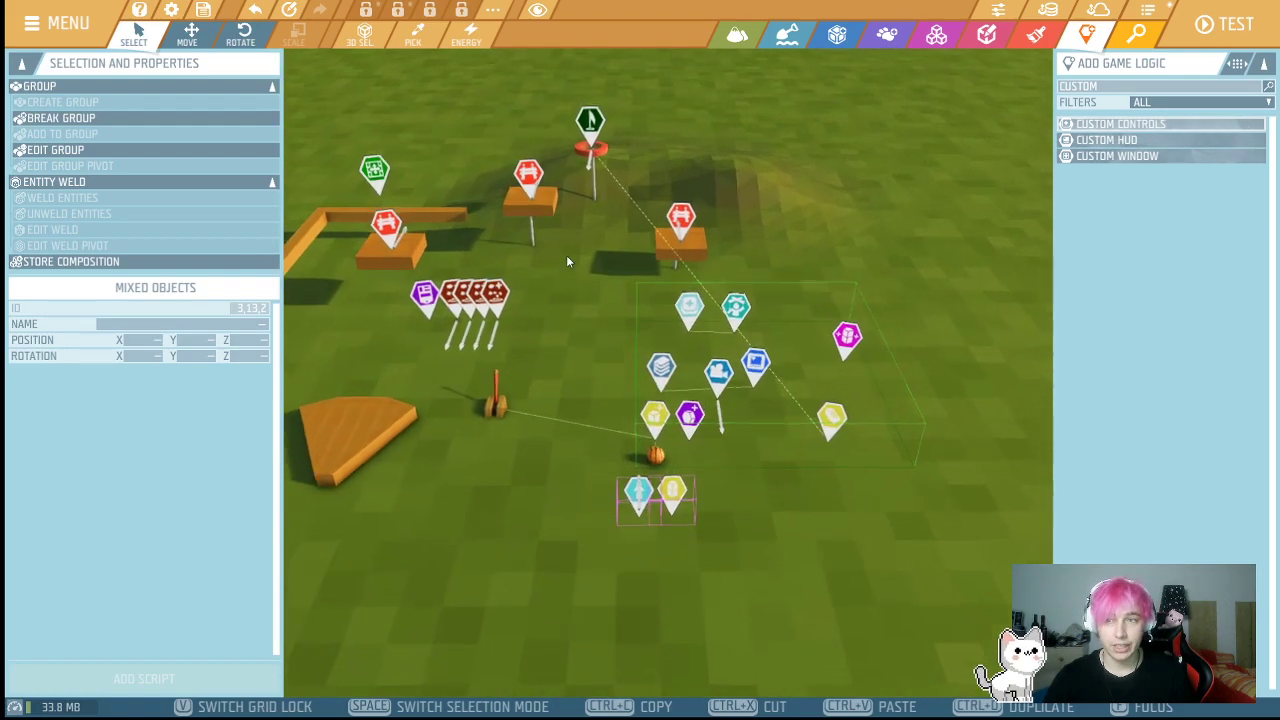
left_click(71, 261)
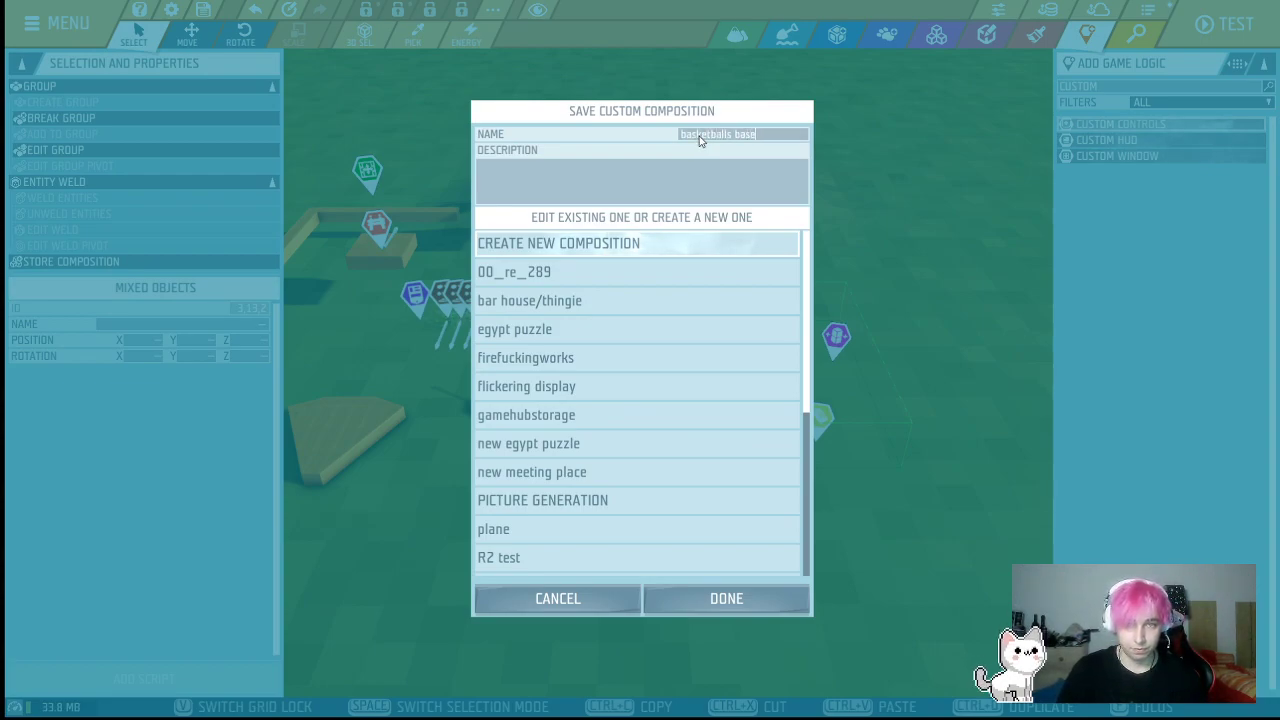
left_click(705, 598)
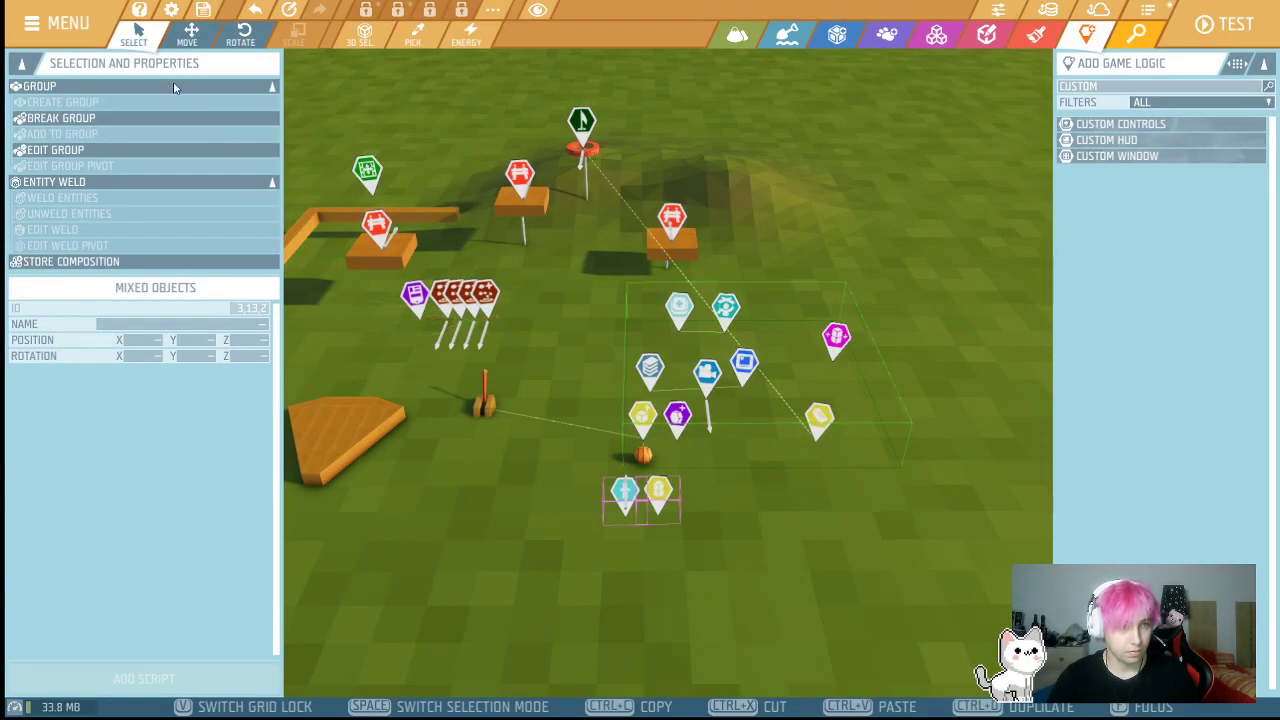
- Create a new game named "leaderboard tests" on the Empty World terrain, saving the current yland first
left_click(70, 22)
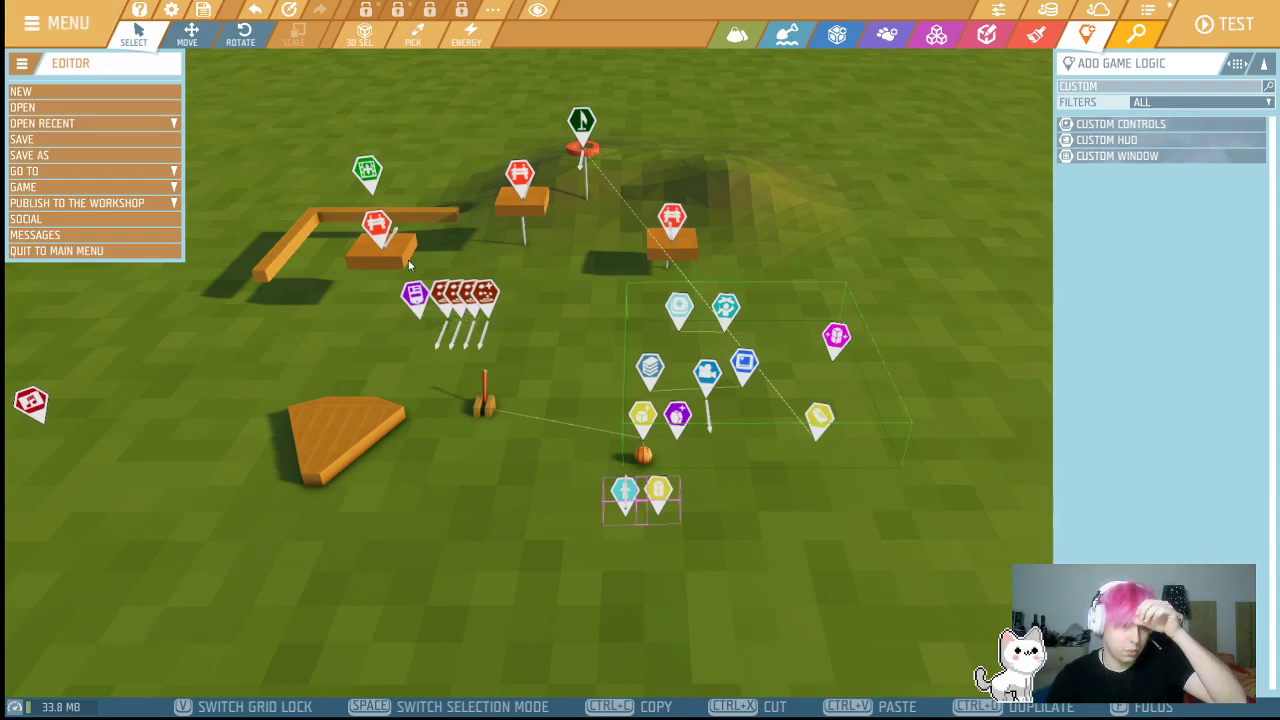
left_click(40, 91)
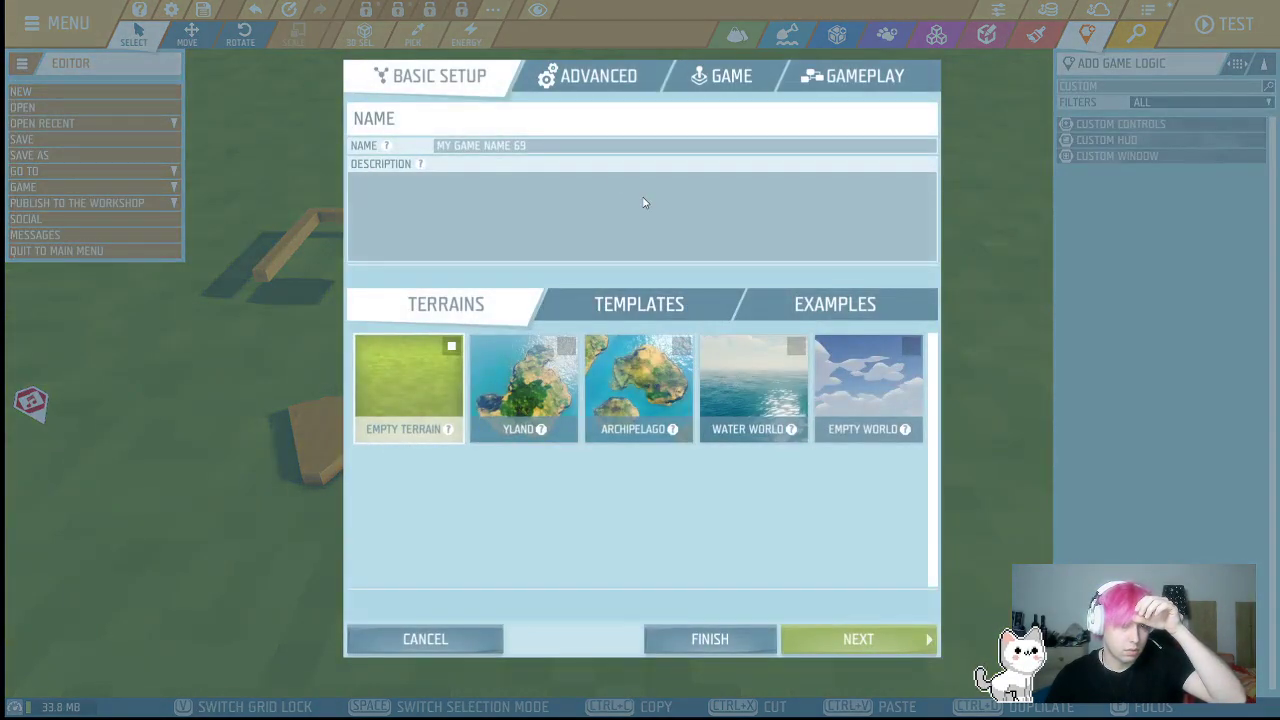
type("leaderboard tests")
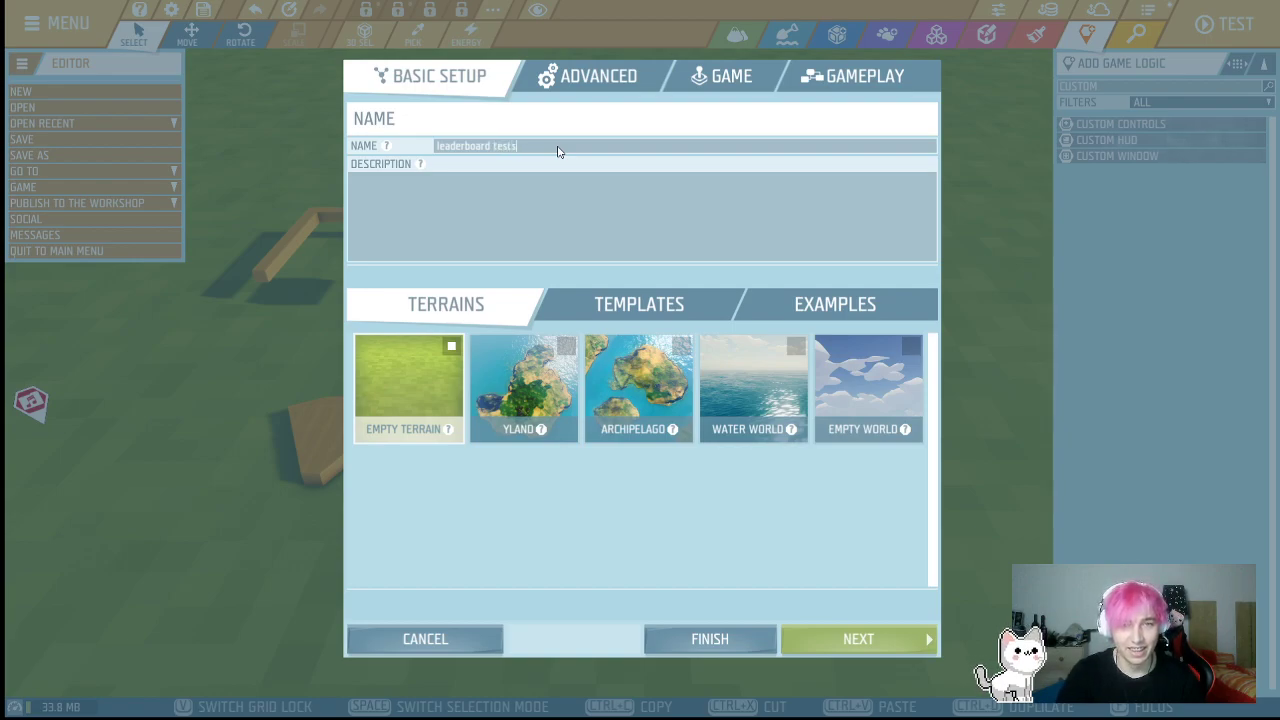
left_click(736, 644)
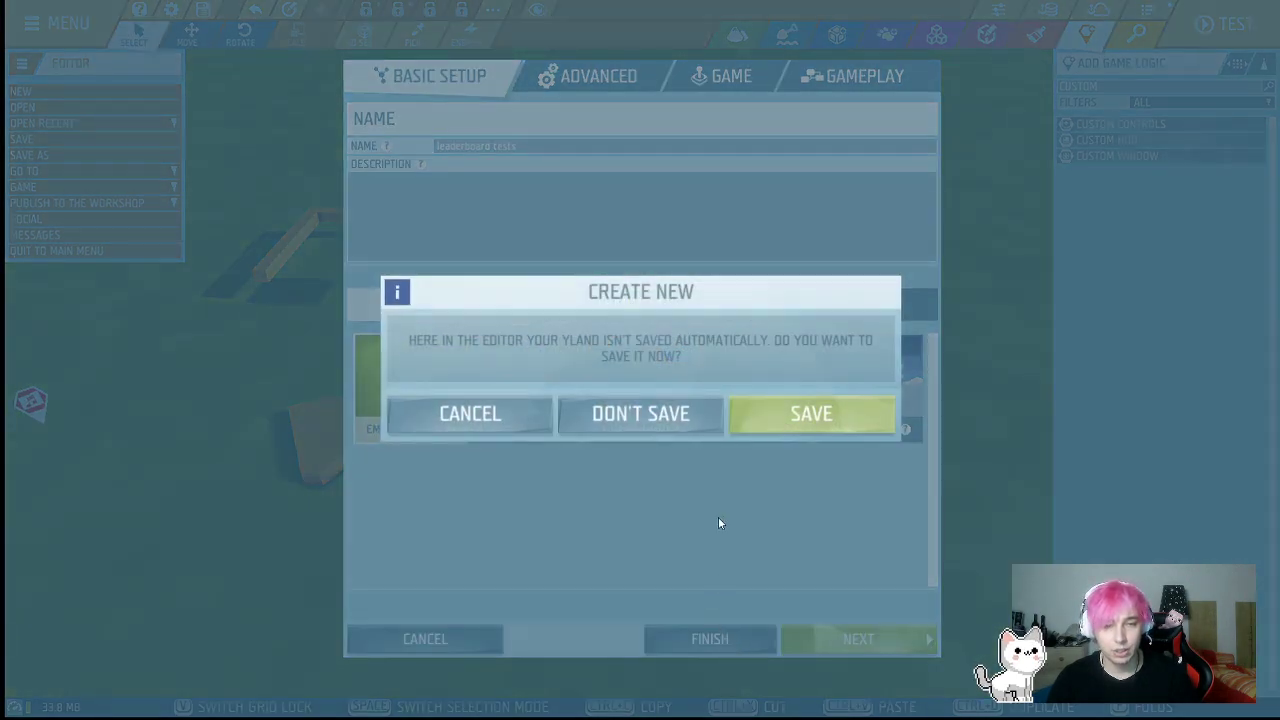
left_click(518, 412)
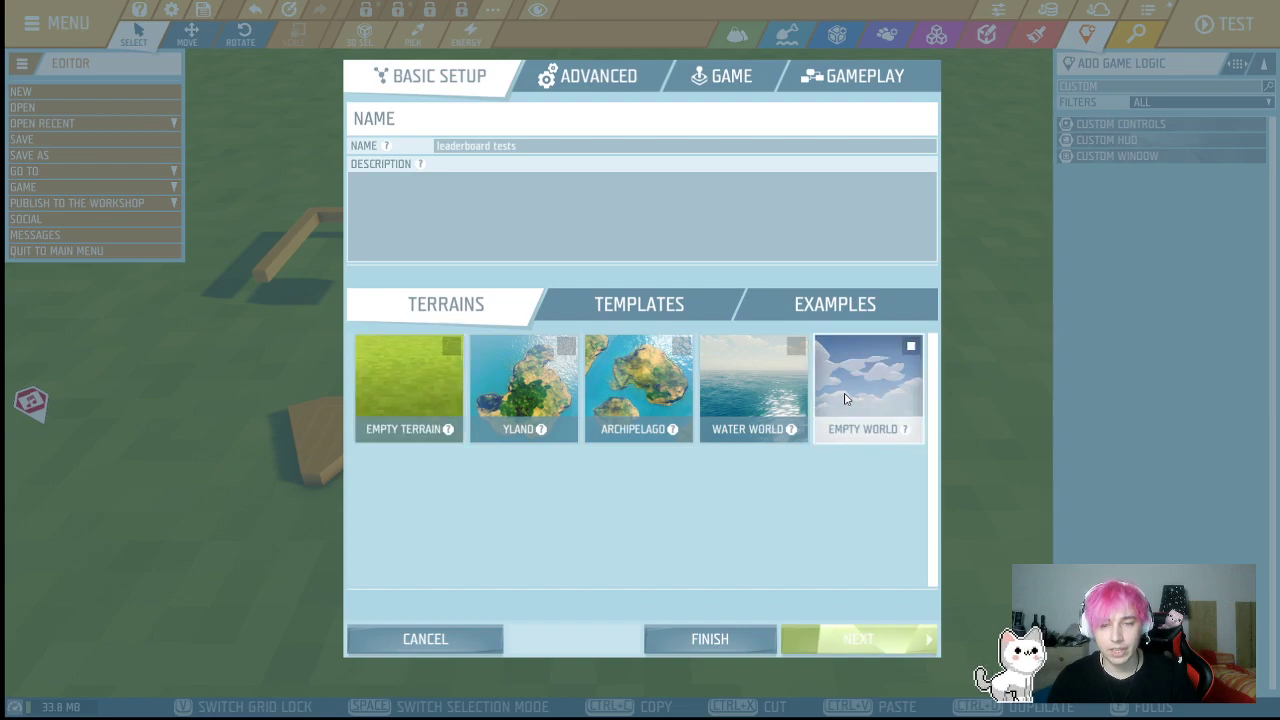
left_click(727, 640)
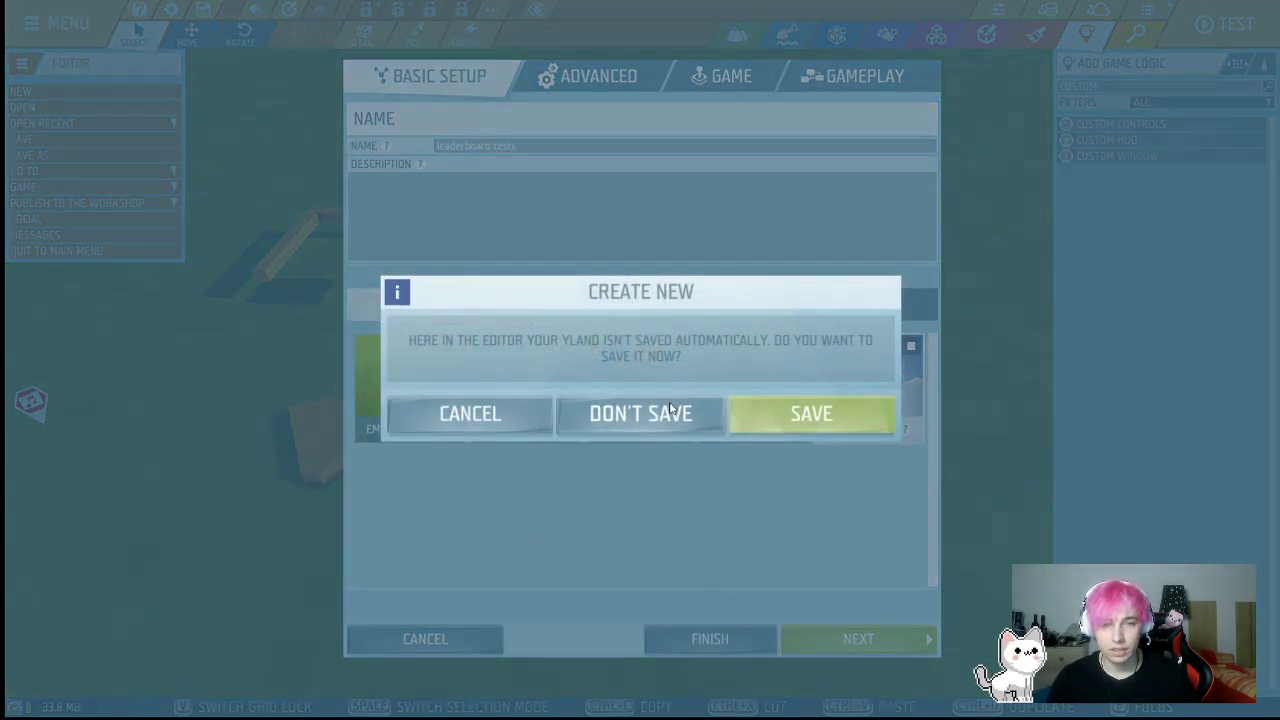
left_click(780, 410)
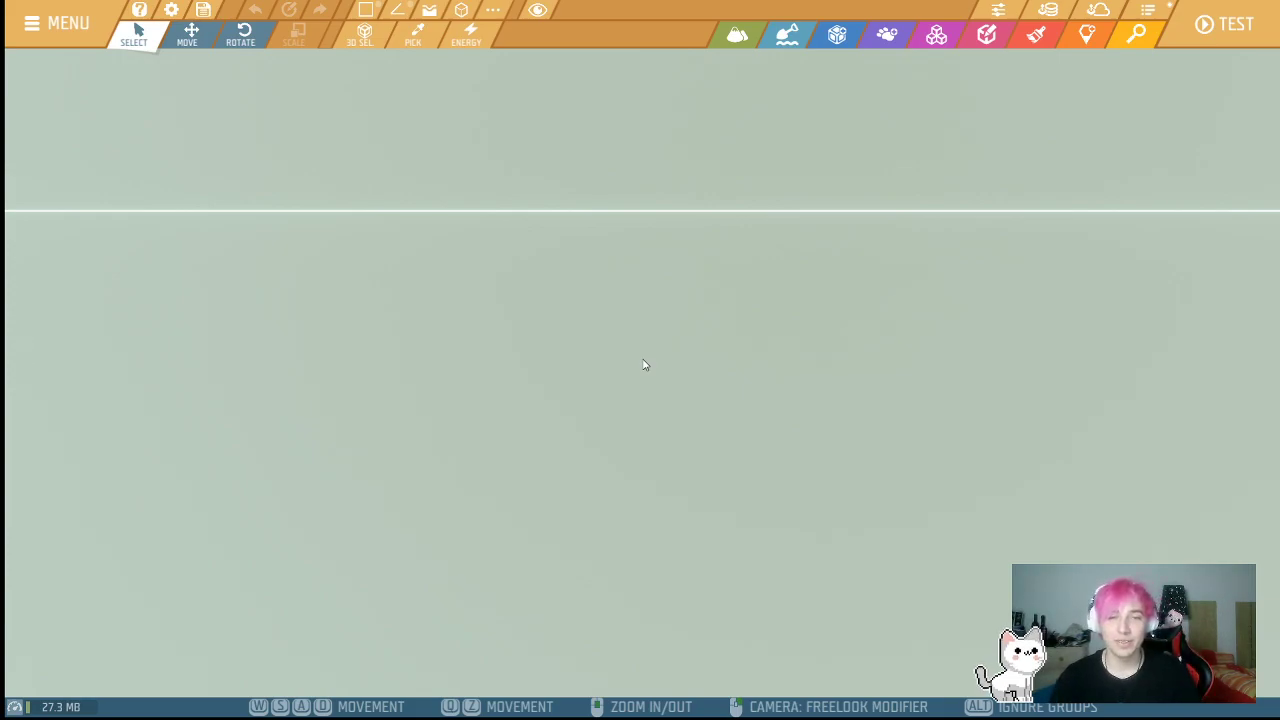
right_click_drag(616, 367, 860, 370)
right_click_drag(628, 450, 584, 353)
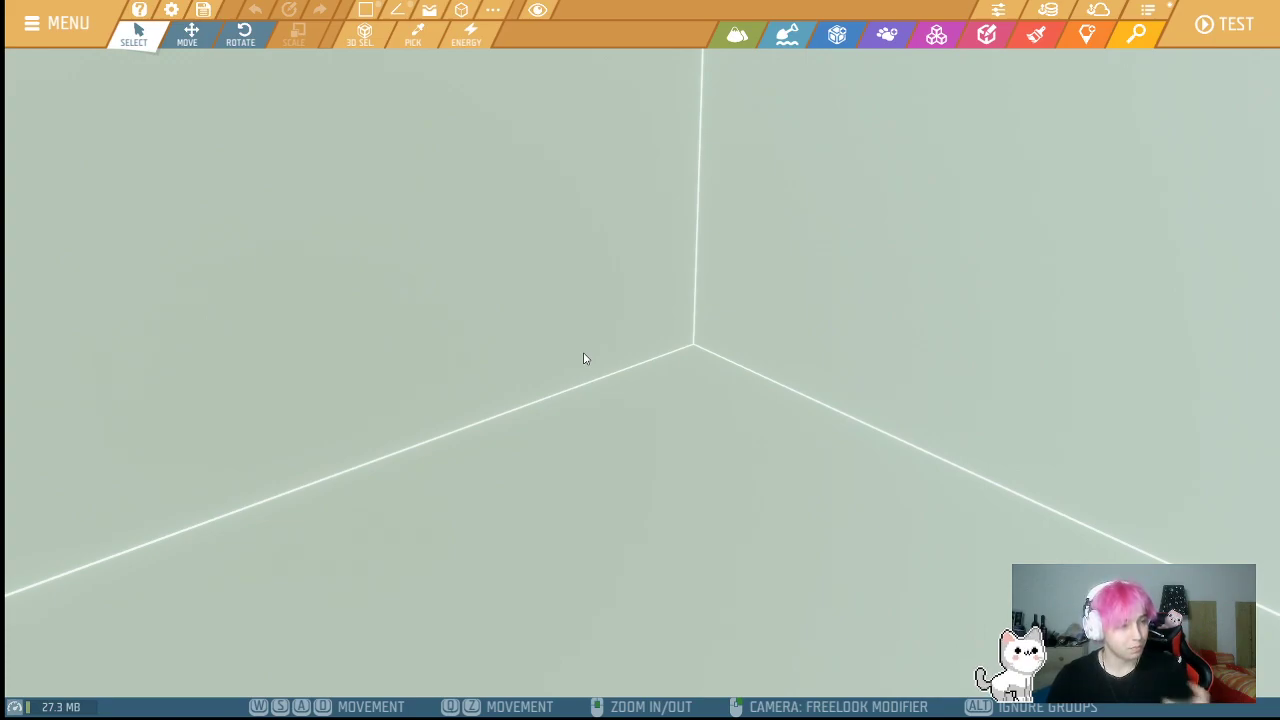
mouse_move(696, 385)
right_mouse_down()
mouse_move(690, 345)
mouse_move(675, 338)
mouse_move(860, 290)
mouse_move(708, 368)
right_mouse_up()
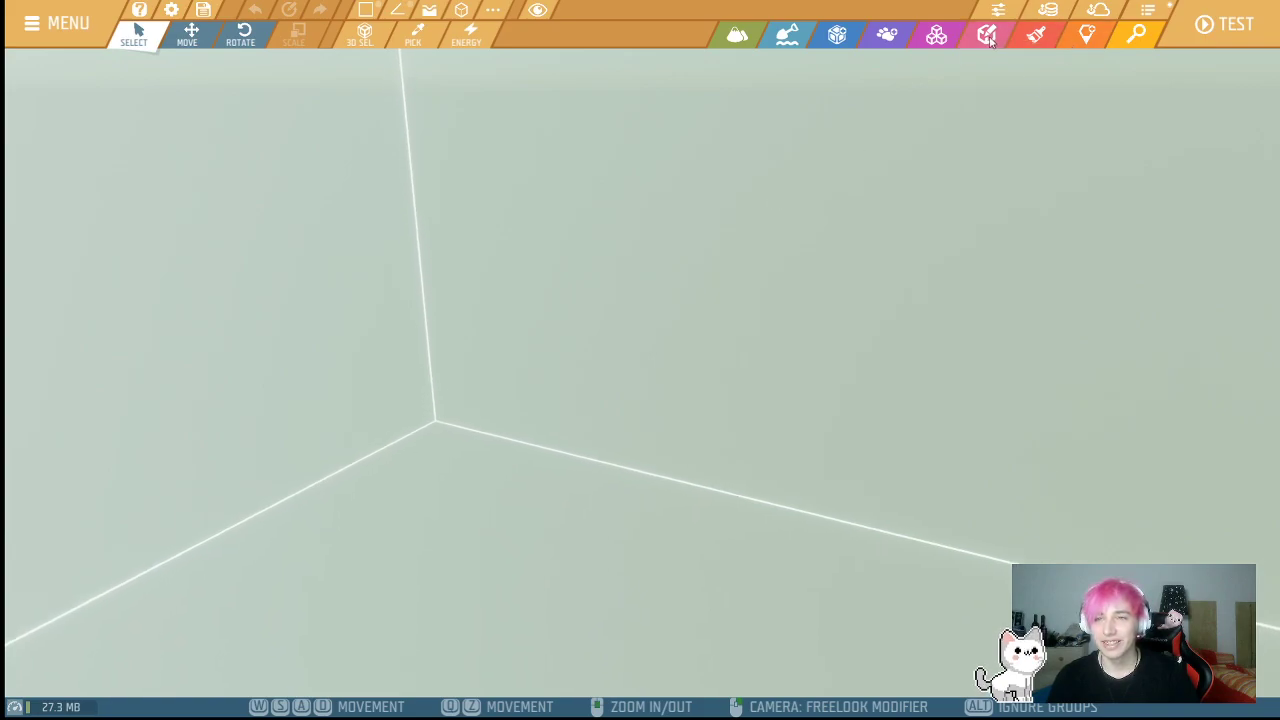
left_click(936, 34)
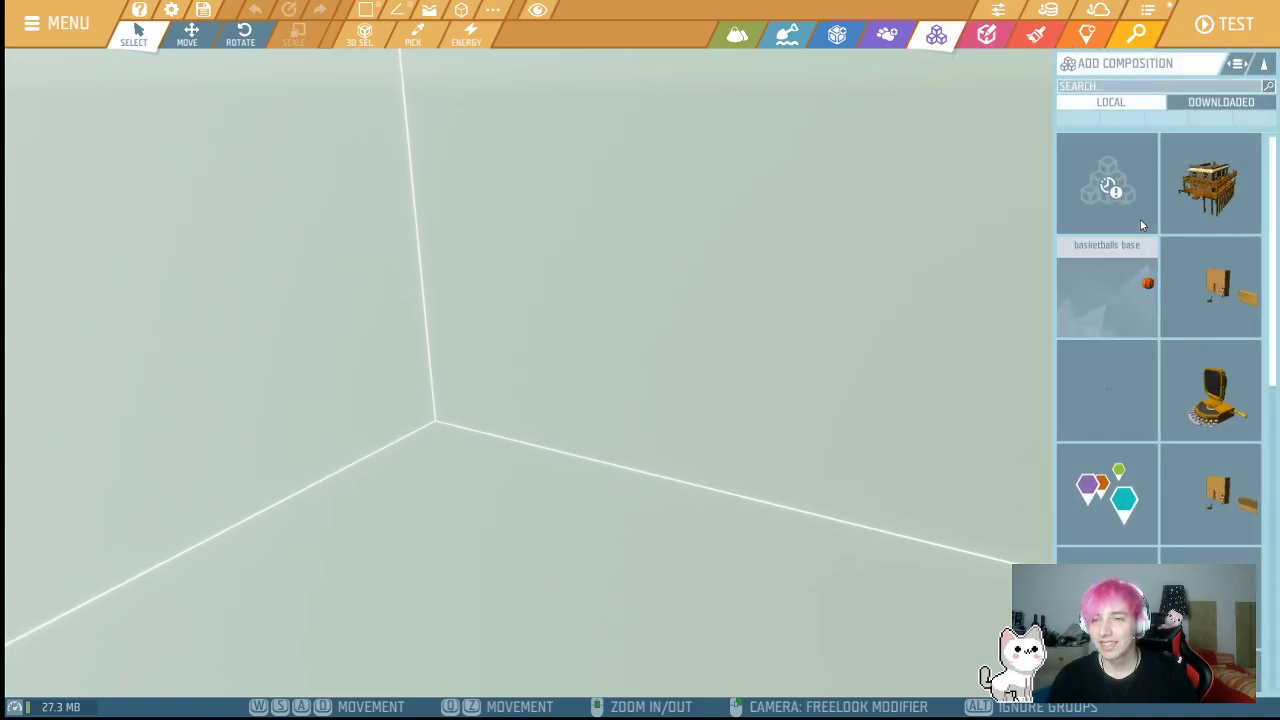
left_click(1104, 285)
key("s")
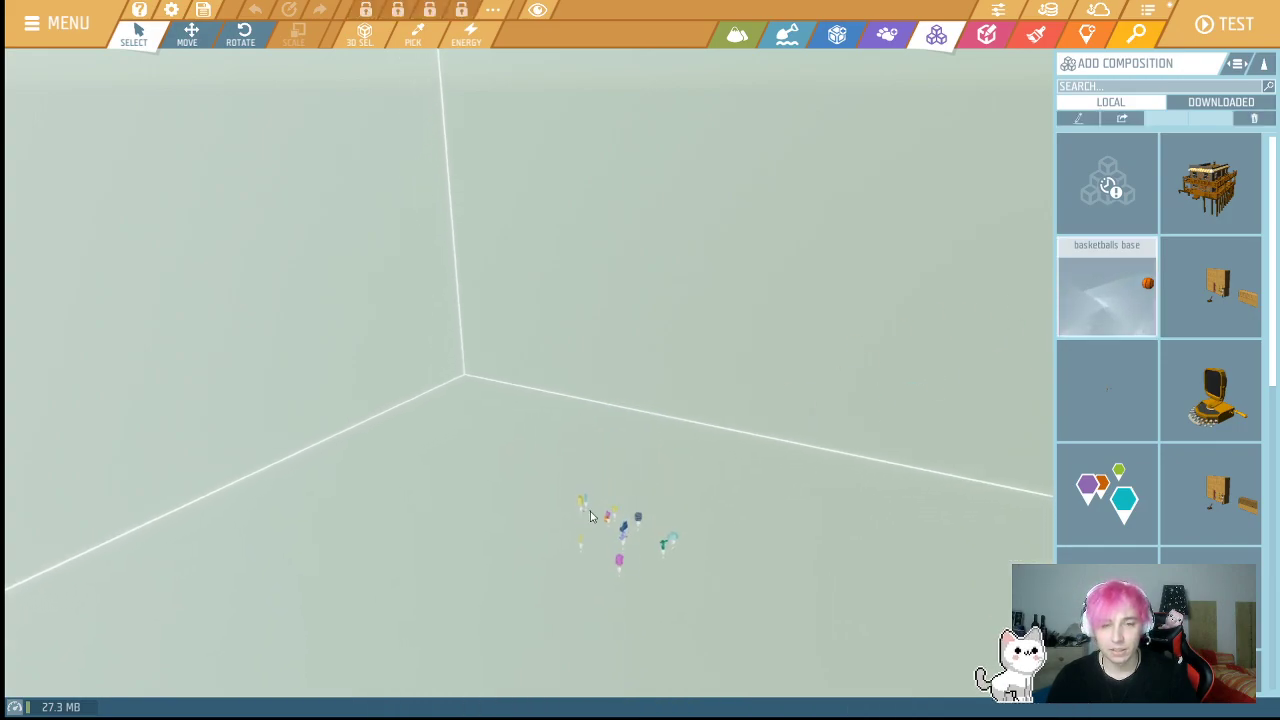
key("Escape")
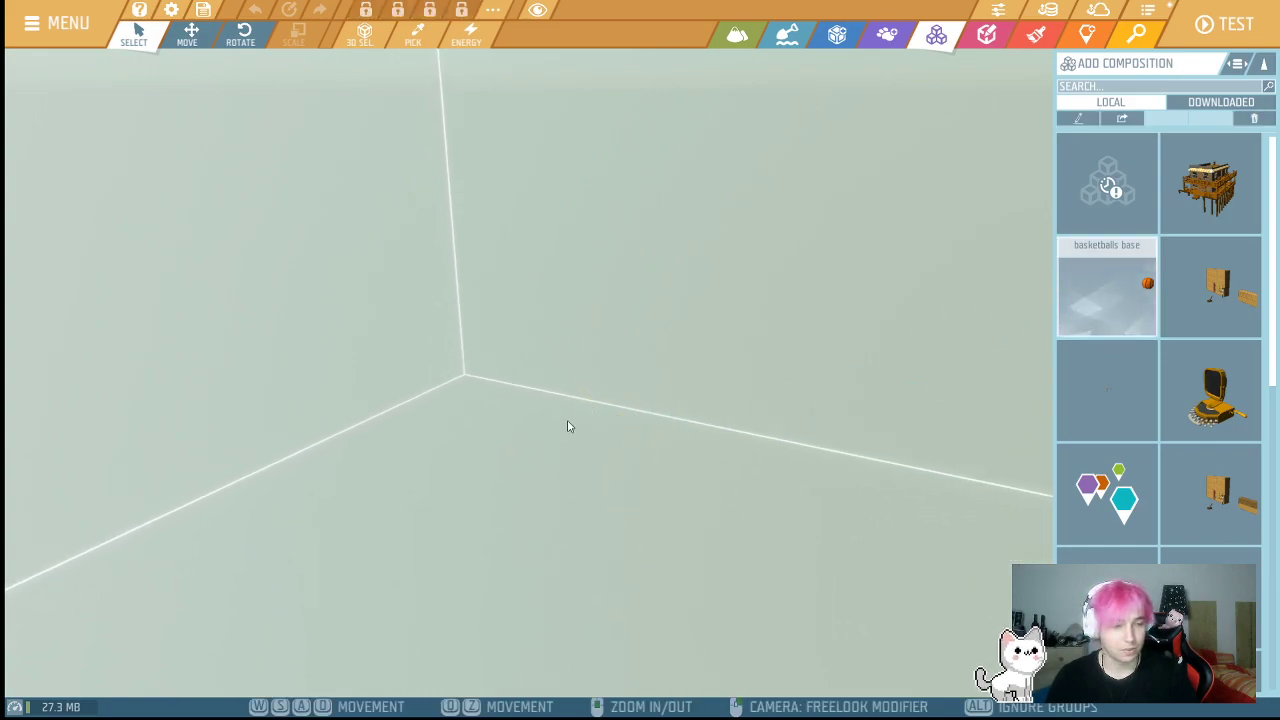
- Place a wide, flat striped block in the empty world
left_click(832, 40)
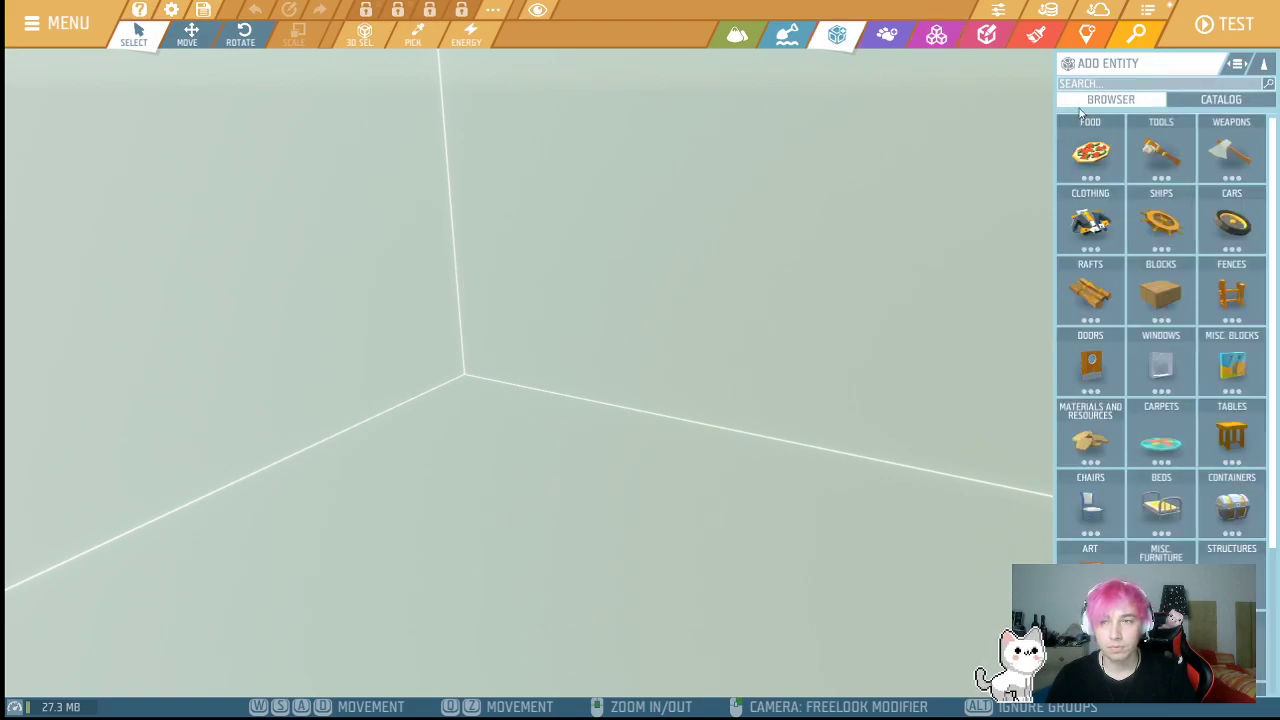
left_click(1163, 292)
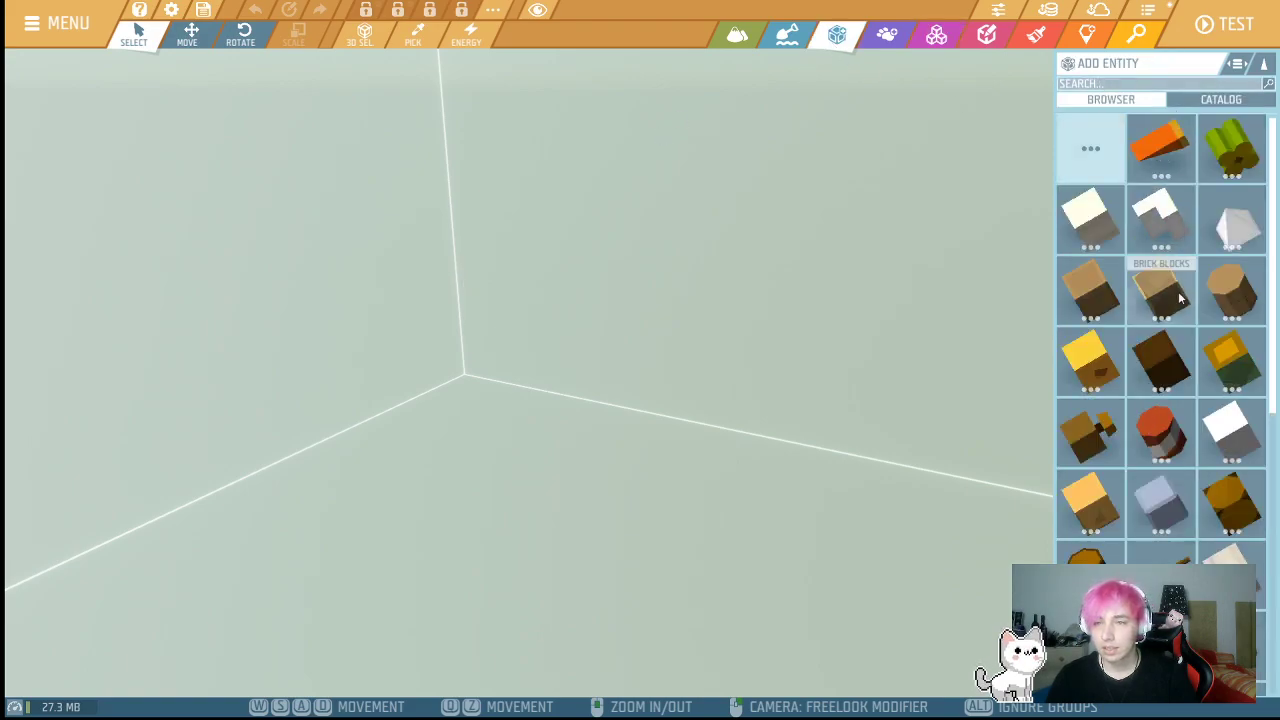
scroll(1140, 365, "down", 5)
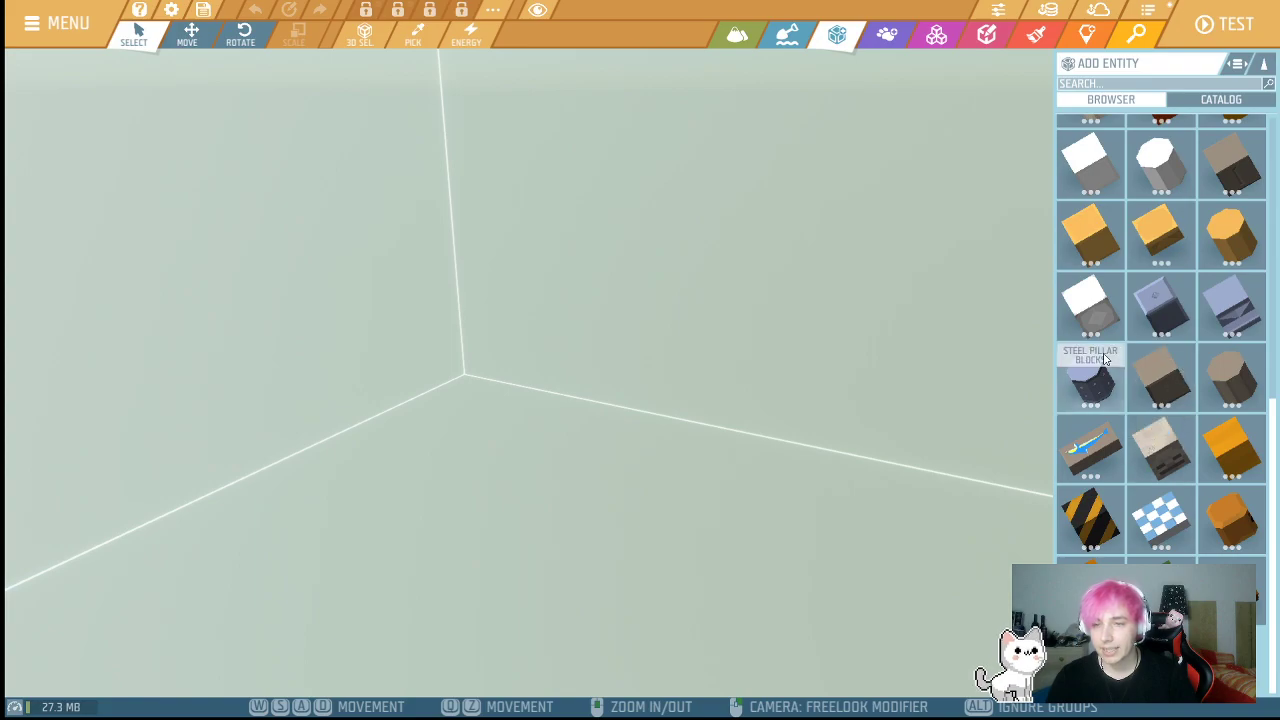
left_click(1110, 518)
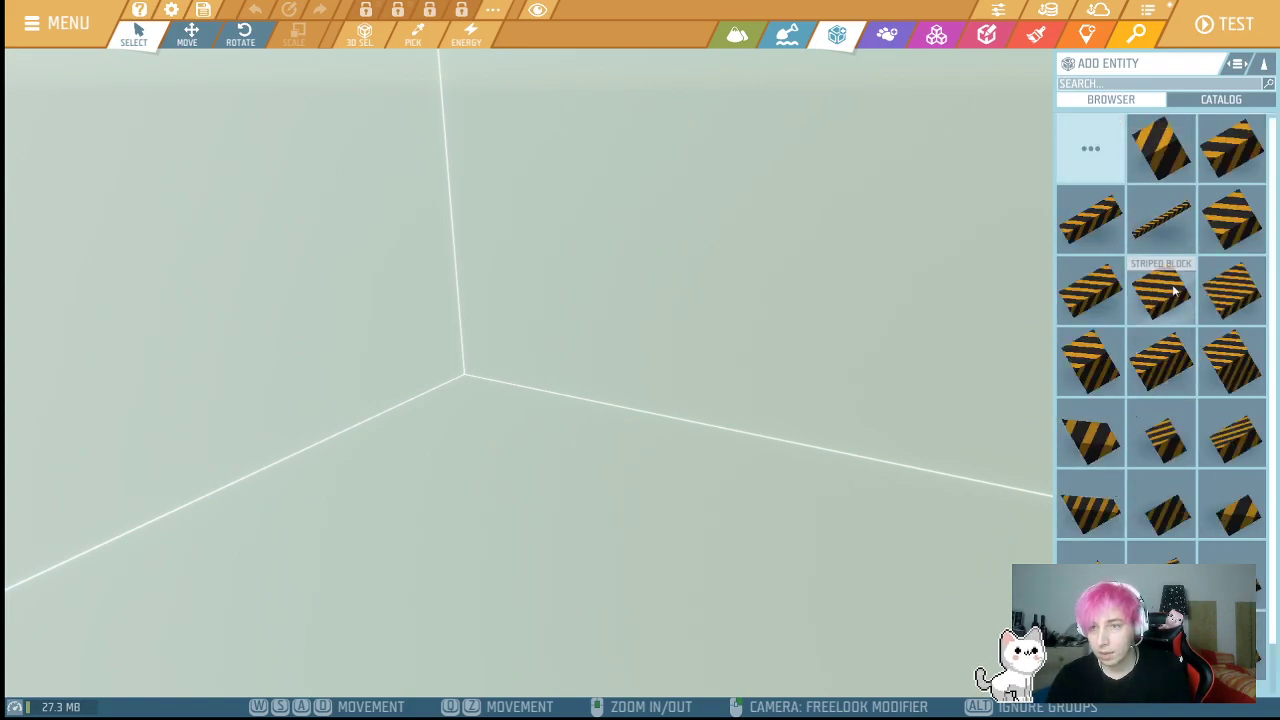
left_click(1233, 300)
left_click(670, 495)
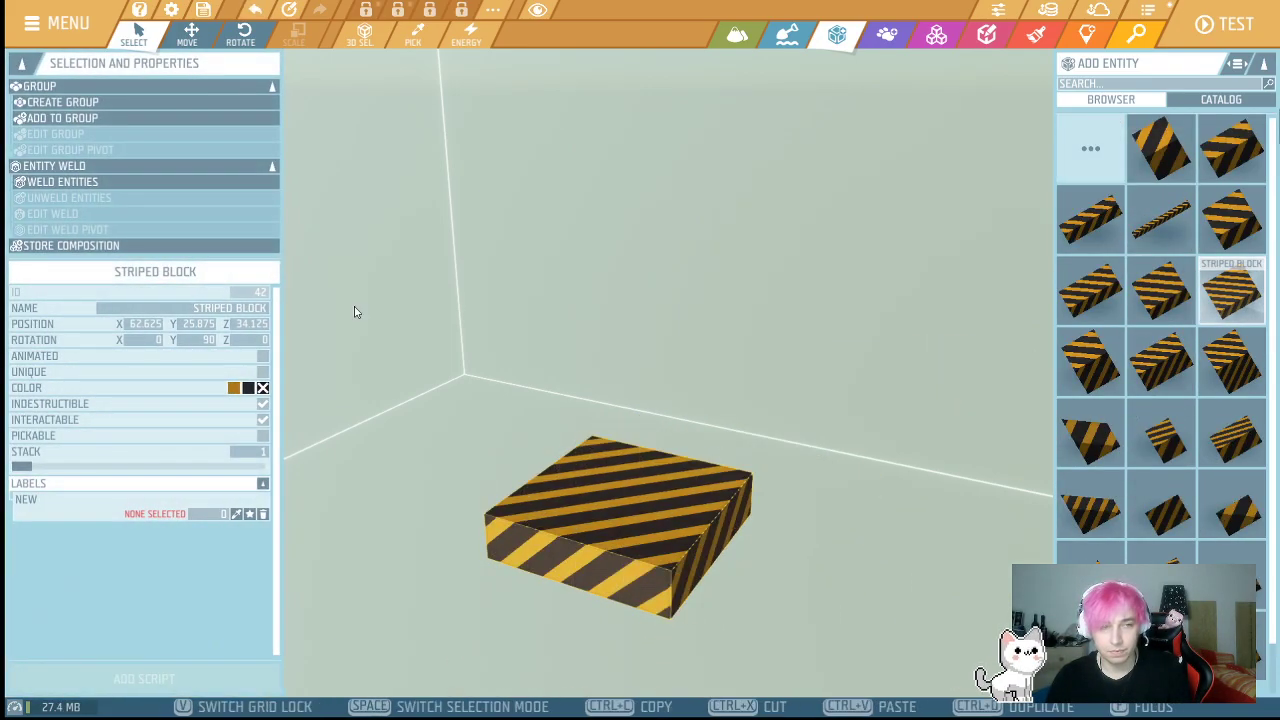
- Set the striped block's X, Y and Z position to 0 and bring the block close into view
type("0")
key("Tab")
type("0")
key("Return")
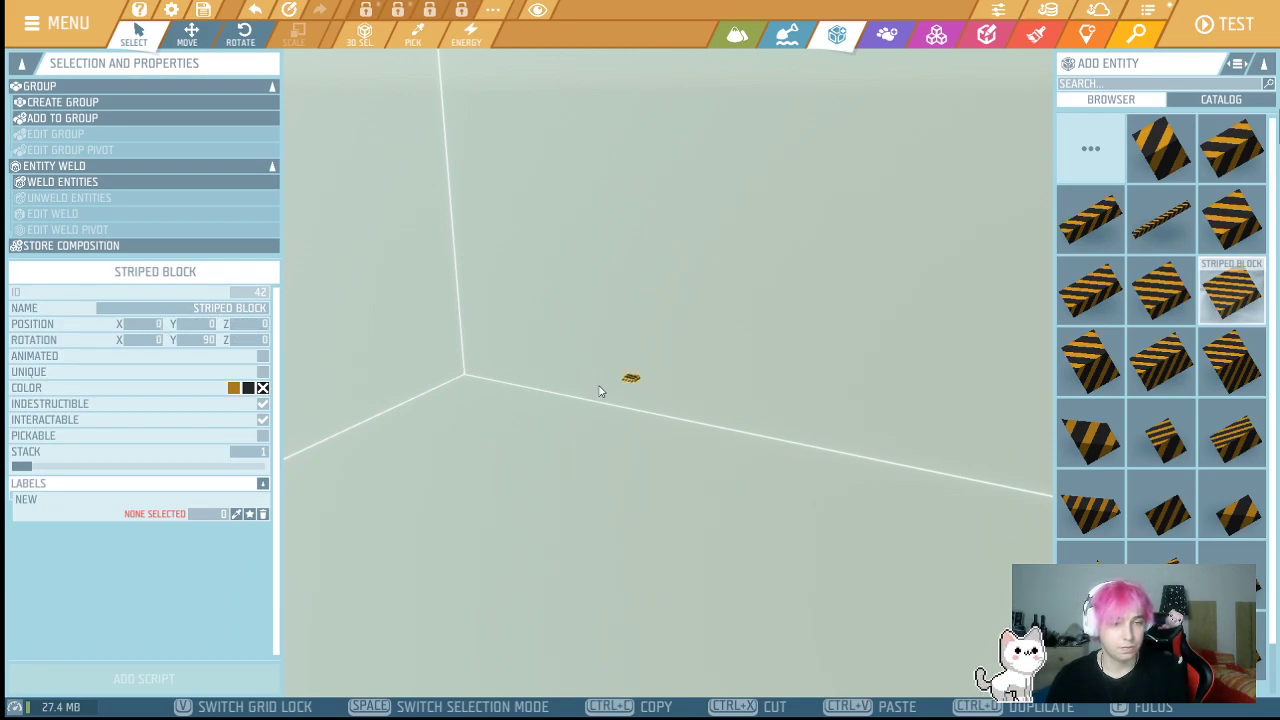
right_click_drag(660, 346, 760, 394)
key("w")
key("a")
scroll(630, 374, "down", 2)
key("w")
key("s")
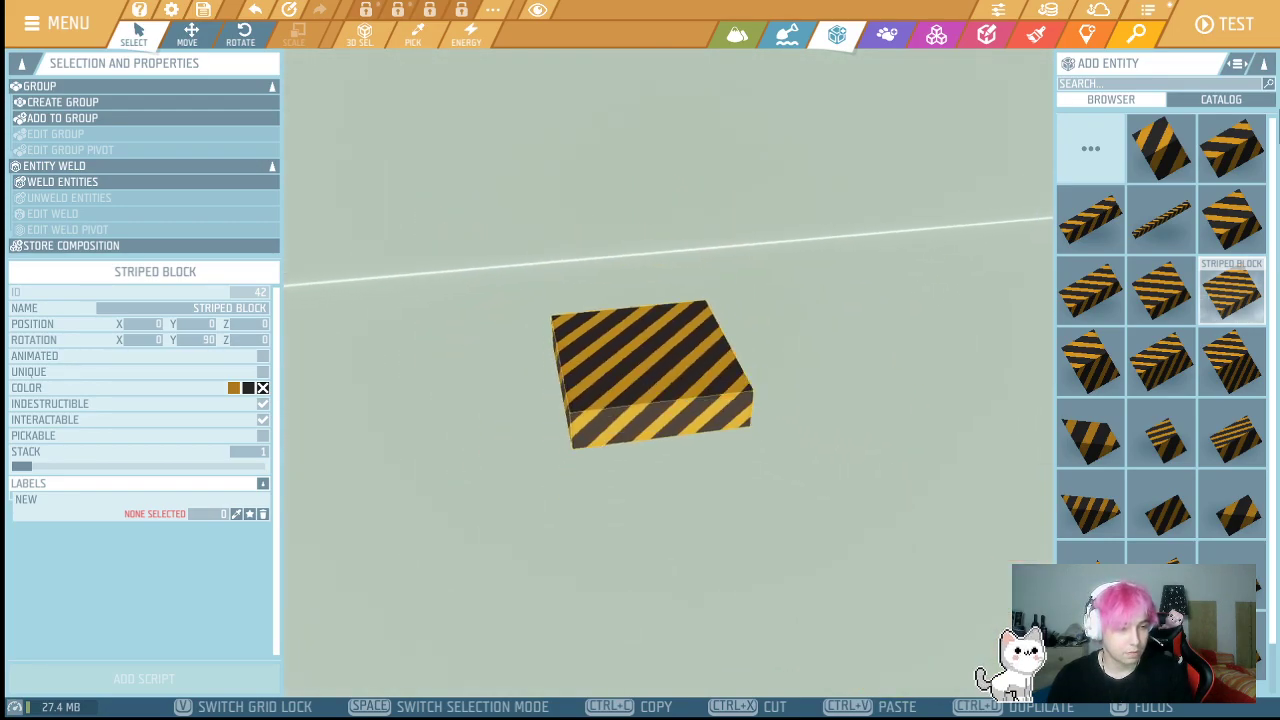
right_click_drag(650, 372, 600, 372)
key("d")
left_click(704, 343)
left_click(643, 398)
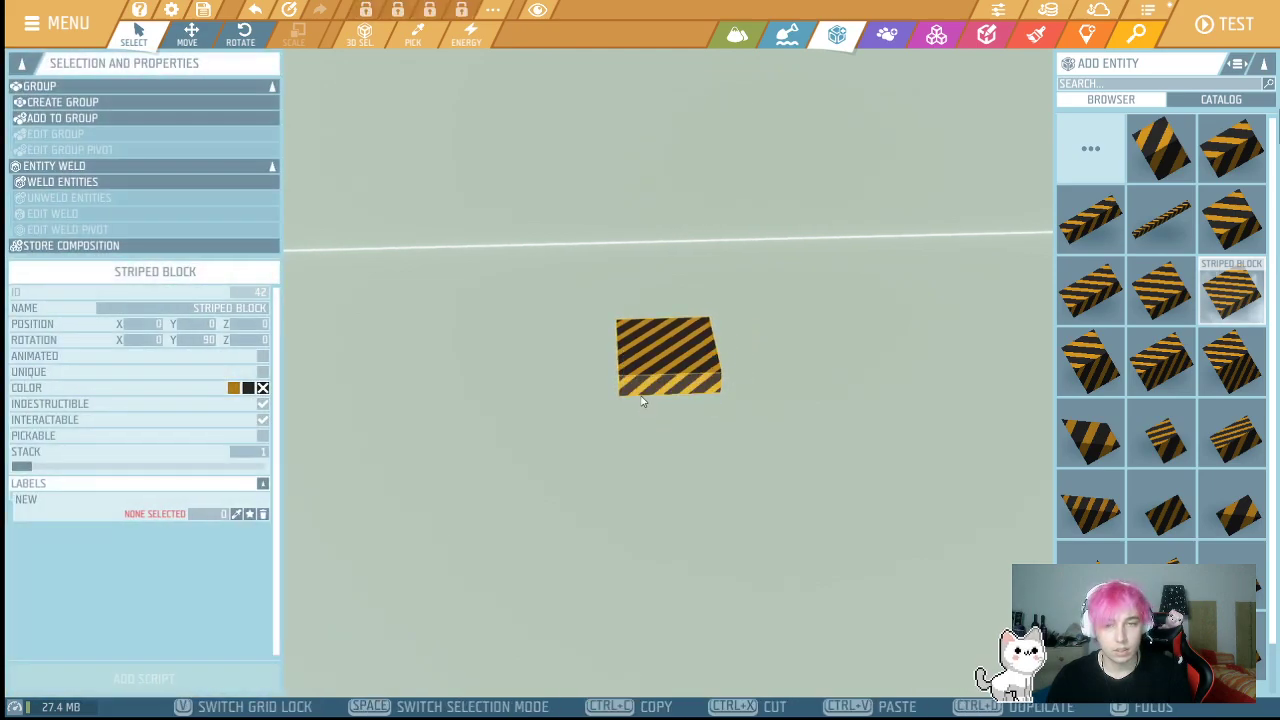
left_click(192, 38)
left_click_drag(707, 403, 814, 399)
key("Delete")
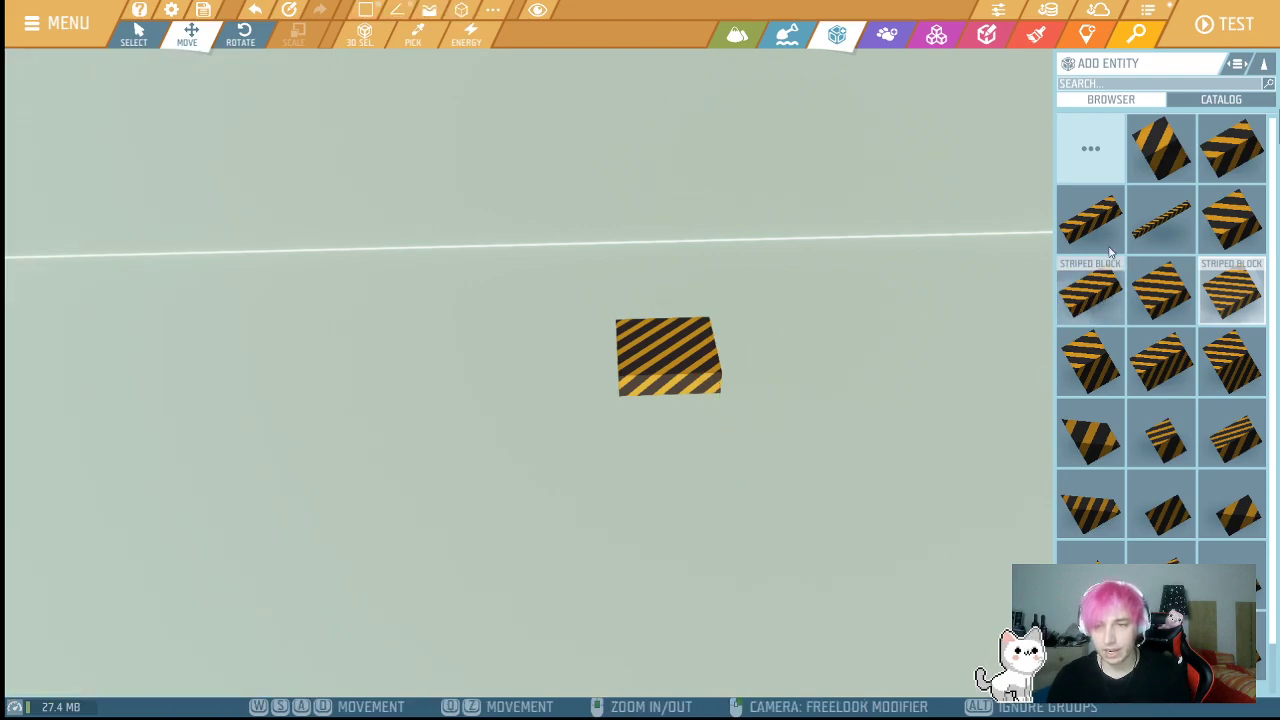
- Place a cobbled stone block directly beside the striped block and duplicate it onto the opposite side
left_click(1096, 160)
left_click(1157, 376)
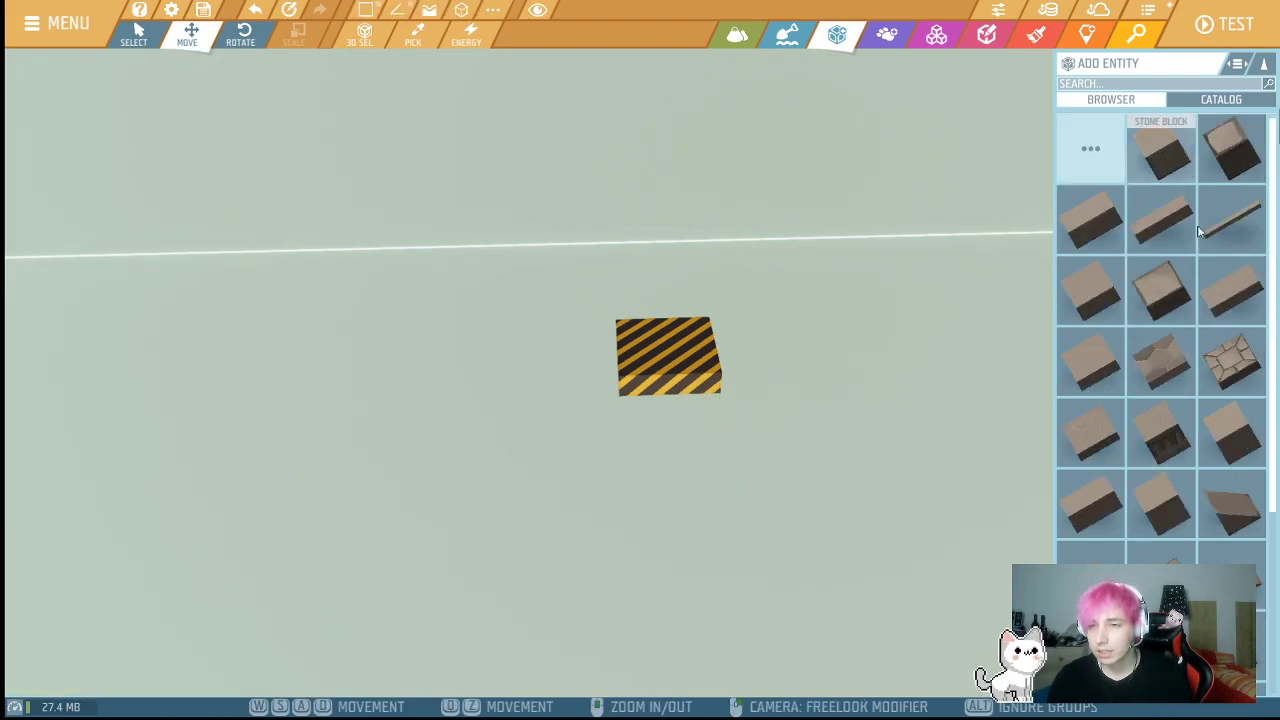
left_click(1096, 373)
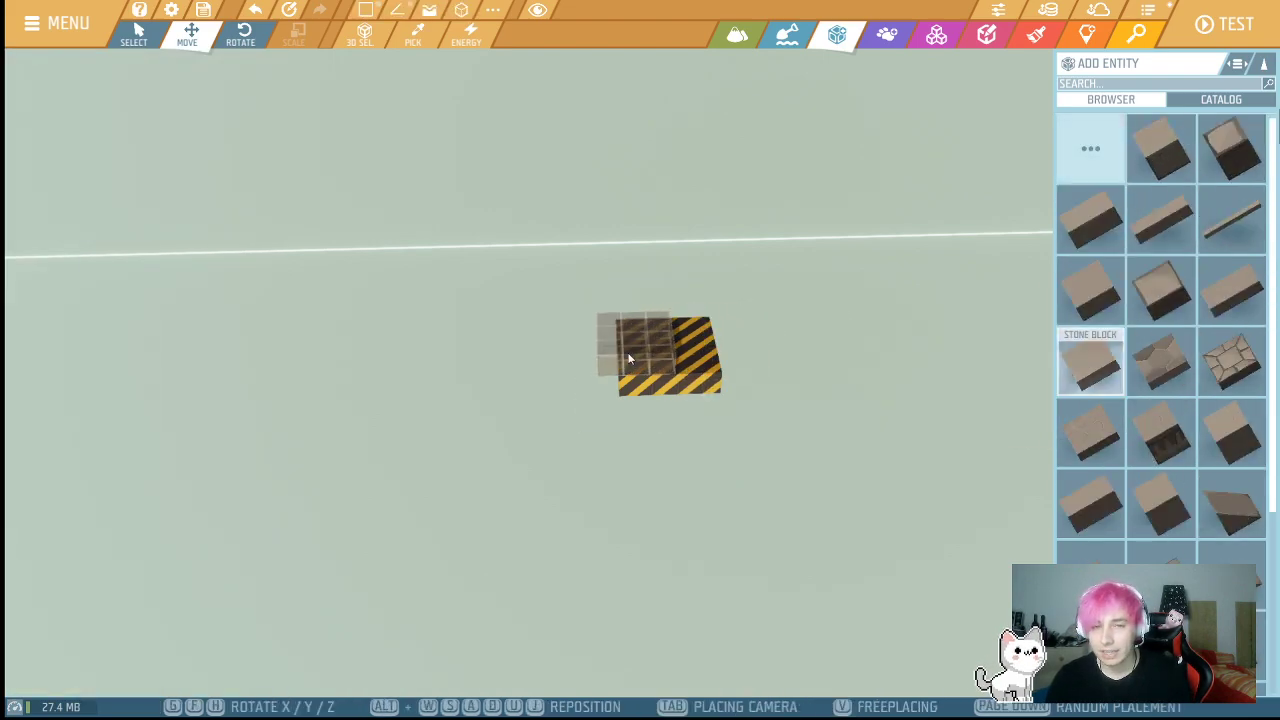
scroll(1190, 463, "down", 4)
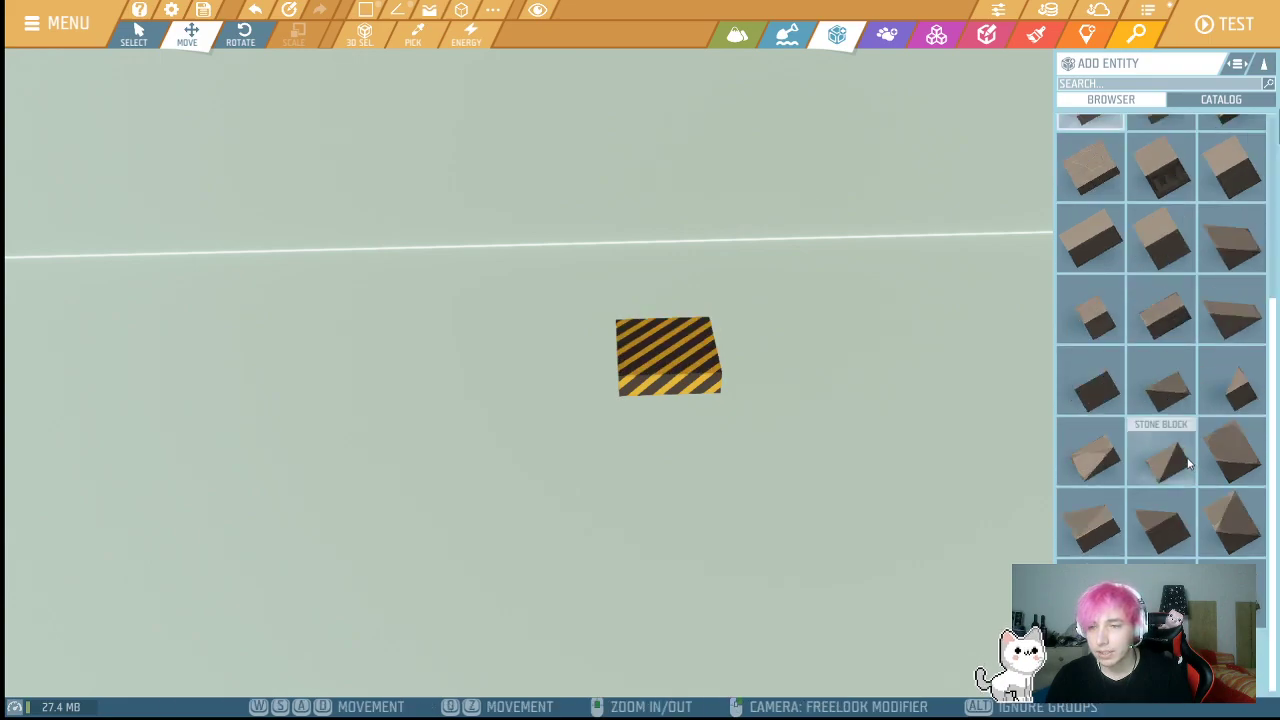
scroll(1180, 442, "up", 4)
left_click(1231, 358)
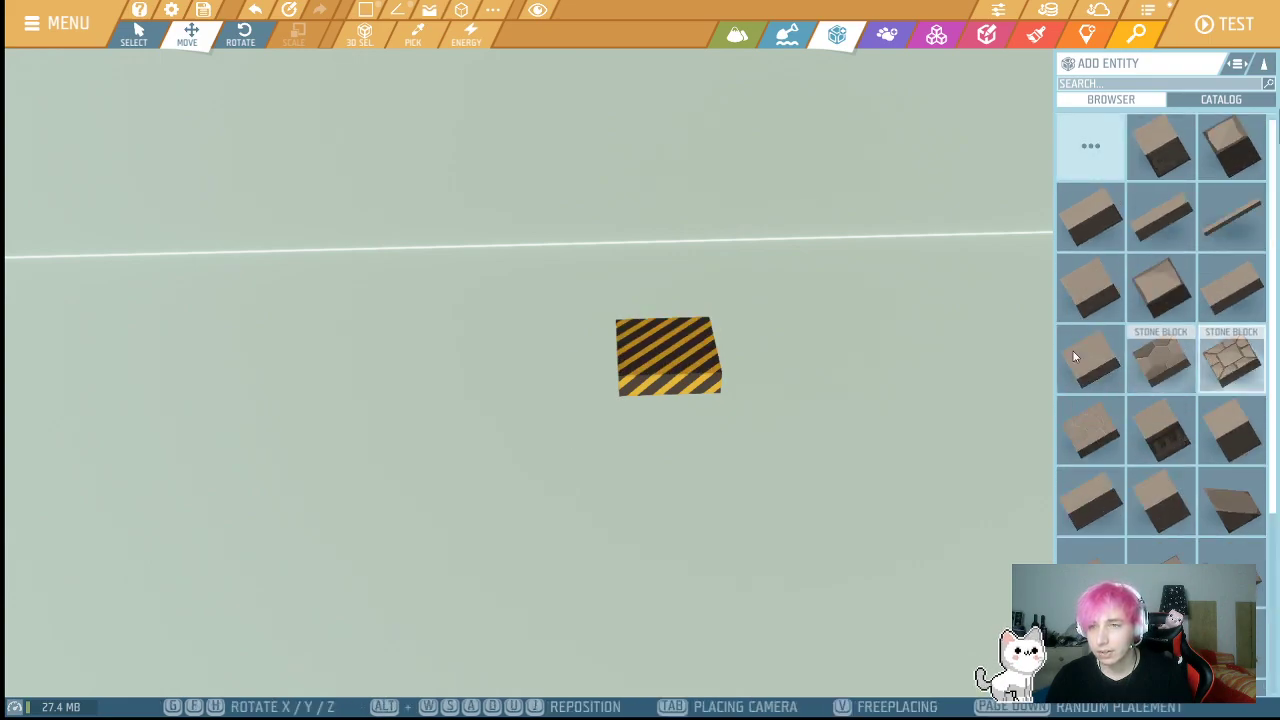
left_click(668, 350)
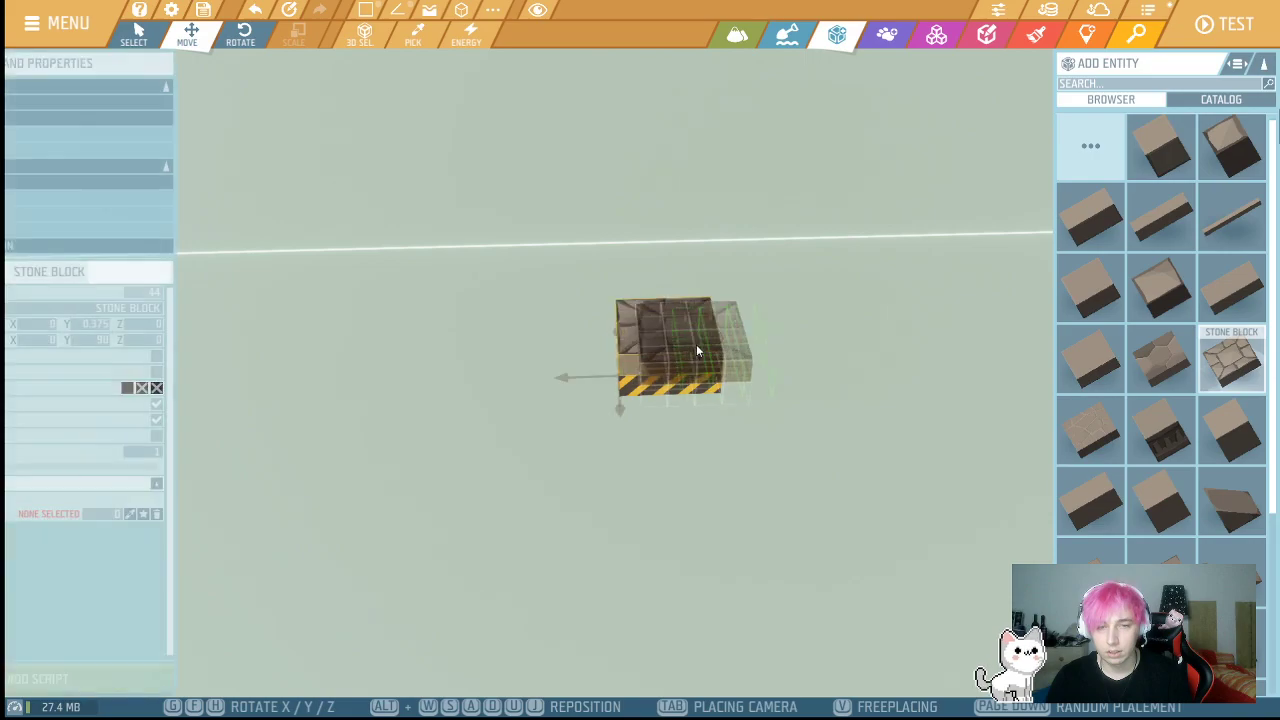
left_click_drag(712, 380, 583, 402)
key("ctrl+d")
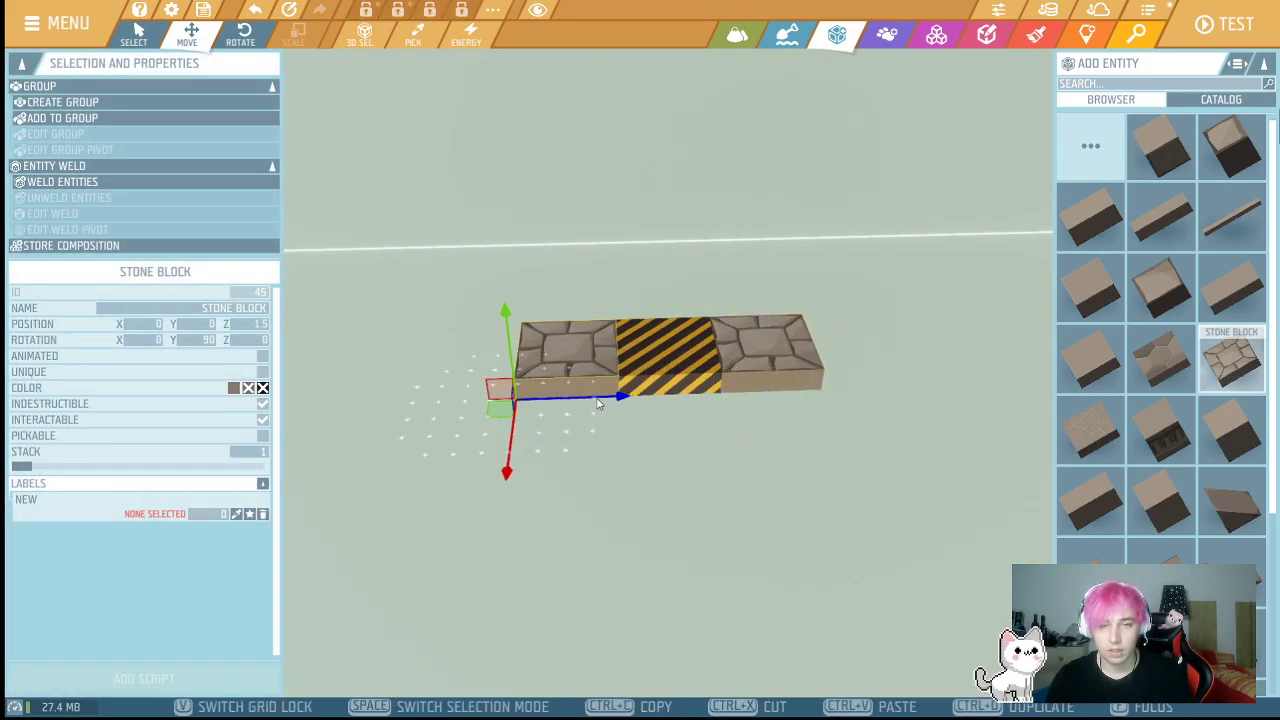
- Duplicate stone blocks into rows of three along both open sides, completing a 3×3 platform around the striped block
left_click_drag(512, 447, 508, 540)
key("ctrl+d")
left_click_drag(612, 466, 838, 461)
left_click(645, 437, "shift")
left_click(583, 440, "shift")
key("ctrl+d")
left_click_drag(501, 531, 536, 387)
- Place the "basketballs base" composition on the platform and shift it just past the platform's far corner
key("w")
right_click_drag(701, 414, 694, 426)
key("w")
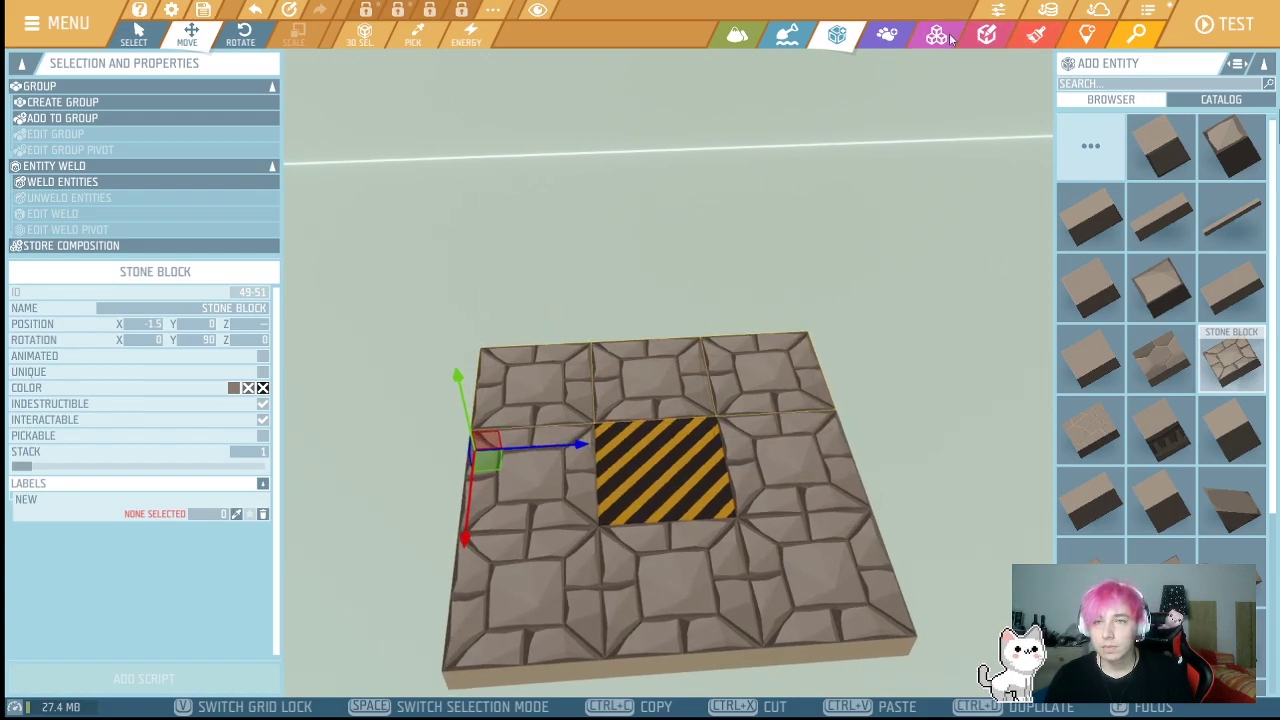
left_click(953, 36)
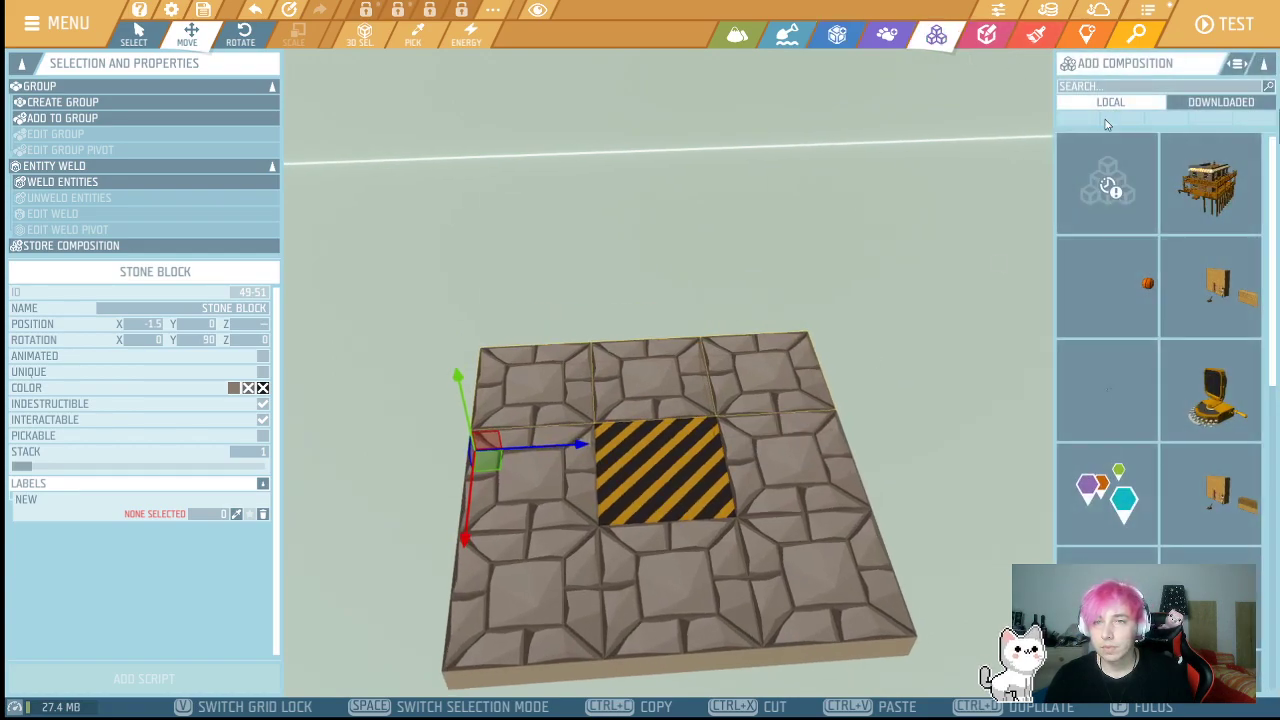
left_click(1121, 290)
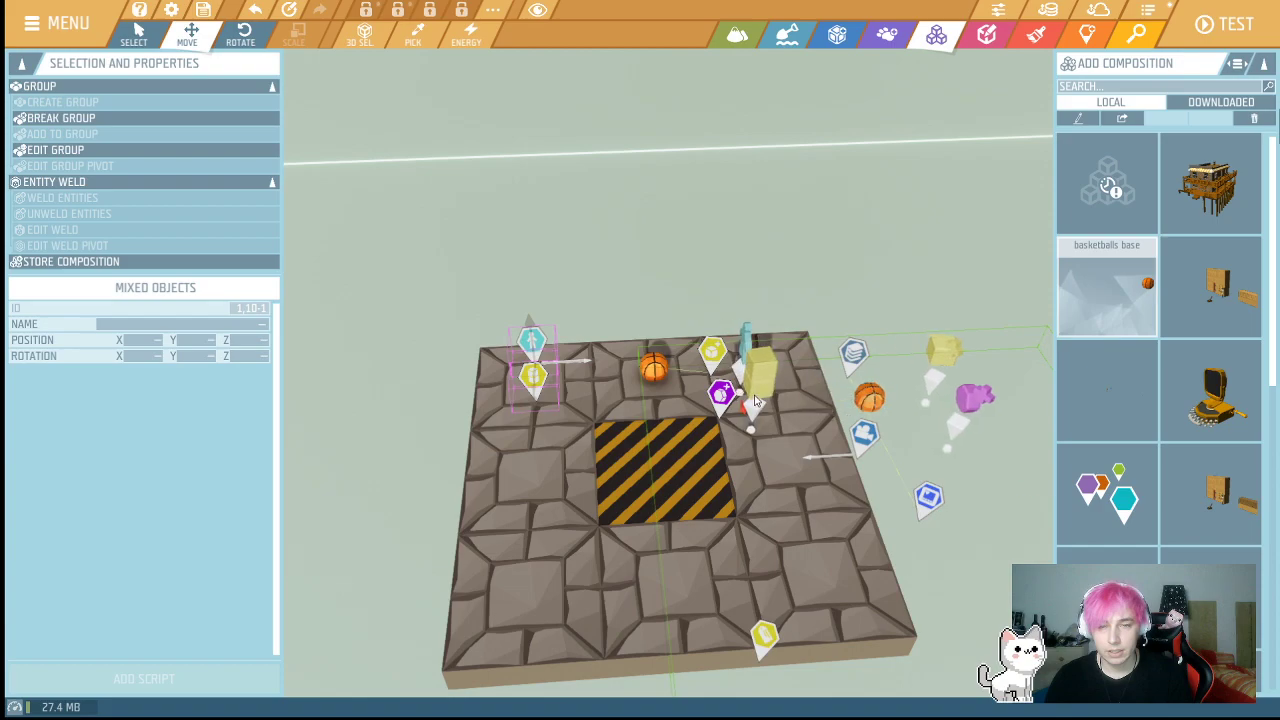
right_click(755, 400)
key("d")
key("s")
key("a")
key("d")
left_click_drag(613, 190, 728, 228)
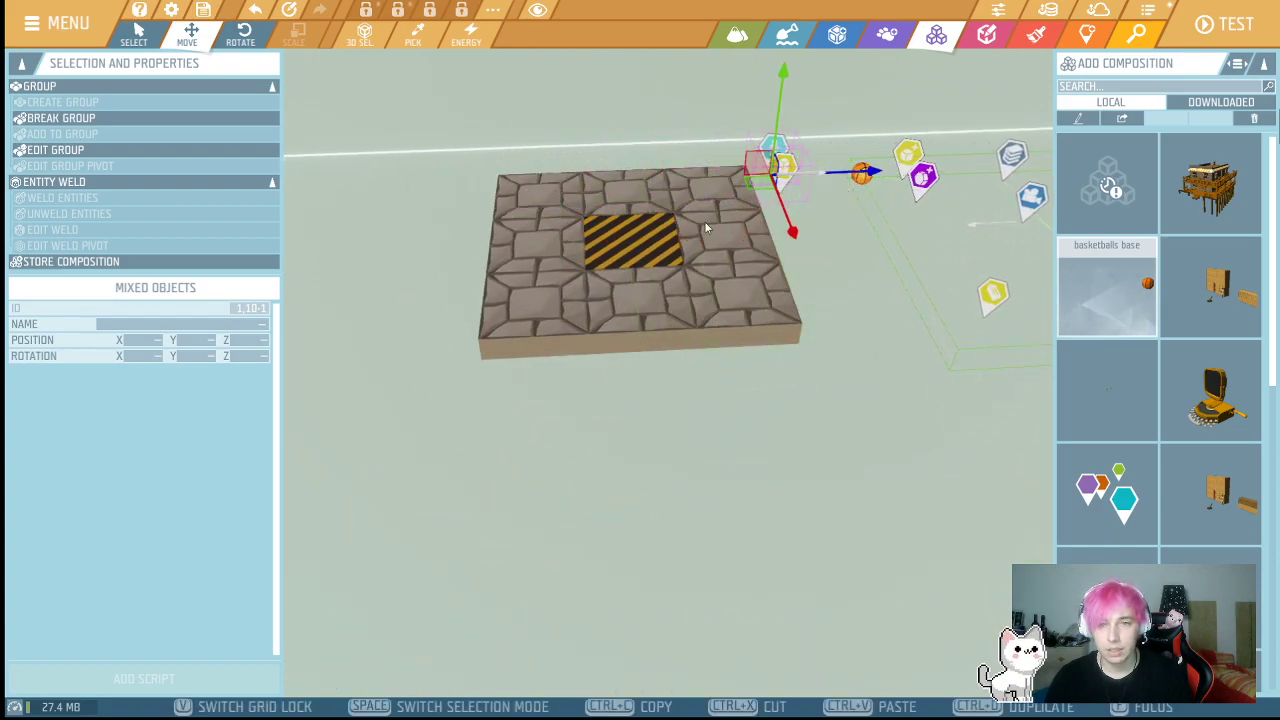
- Move only the composition's spawn point onto the striped block, at about X -0.6, Z 0.5
left_click(685, 131)
left_click_drag(776, 147, 617, 224, "alt")
right_click_drag(656, 310, 850, 306)
key("a")
key("w")
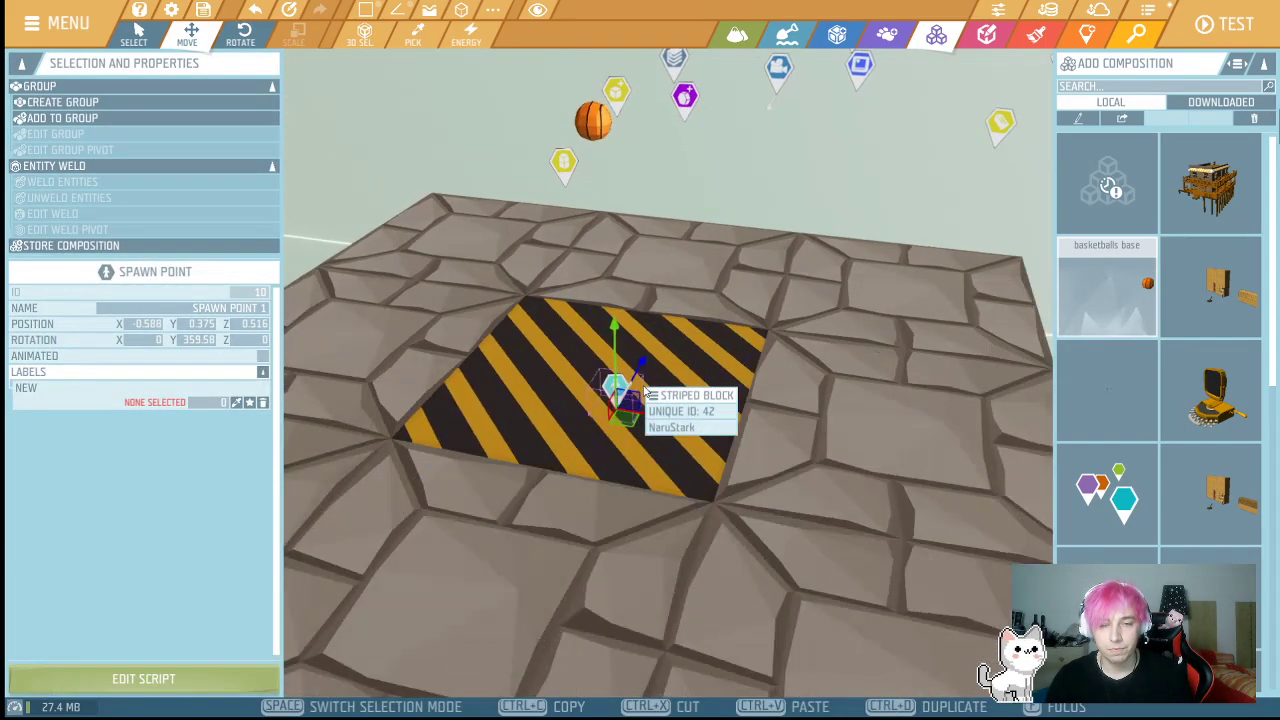
- Move the composition's ungrouped entity storage onto the striped block next to the spawn point
key("s")
key("w")
right_click_drag(626, 354, 665, 349)
key("d")
key("s")
key("w")
key("a")
key("s")
key("w")
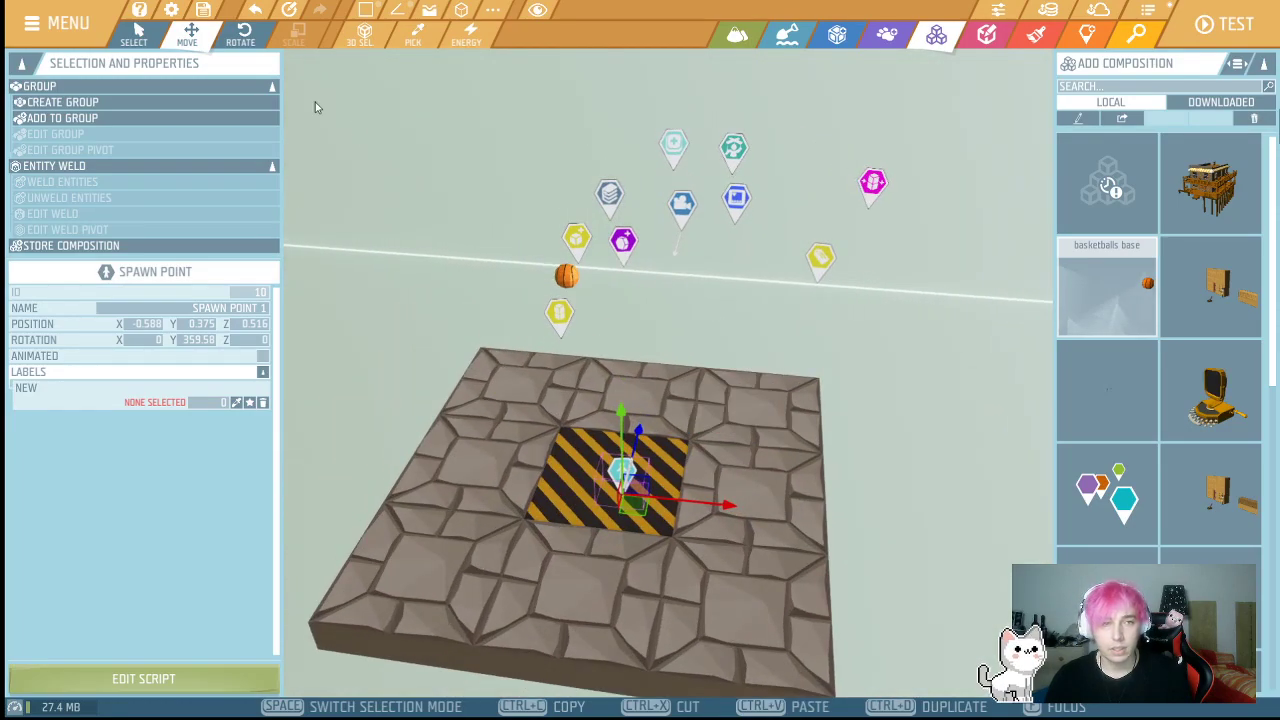
left_click(676, 206)
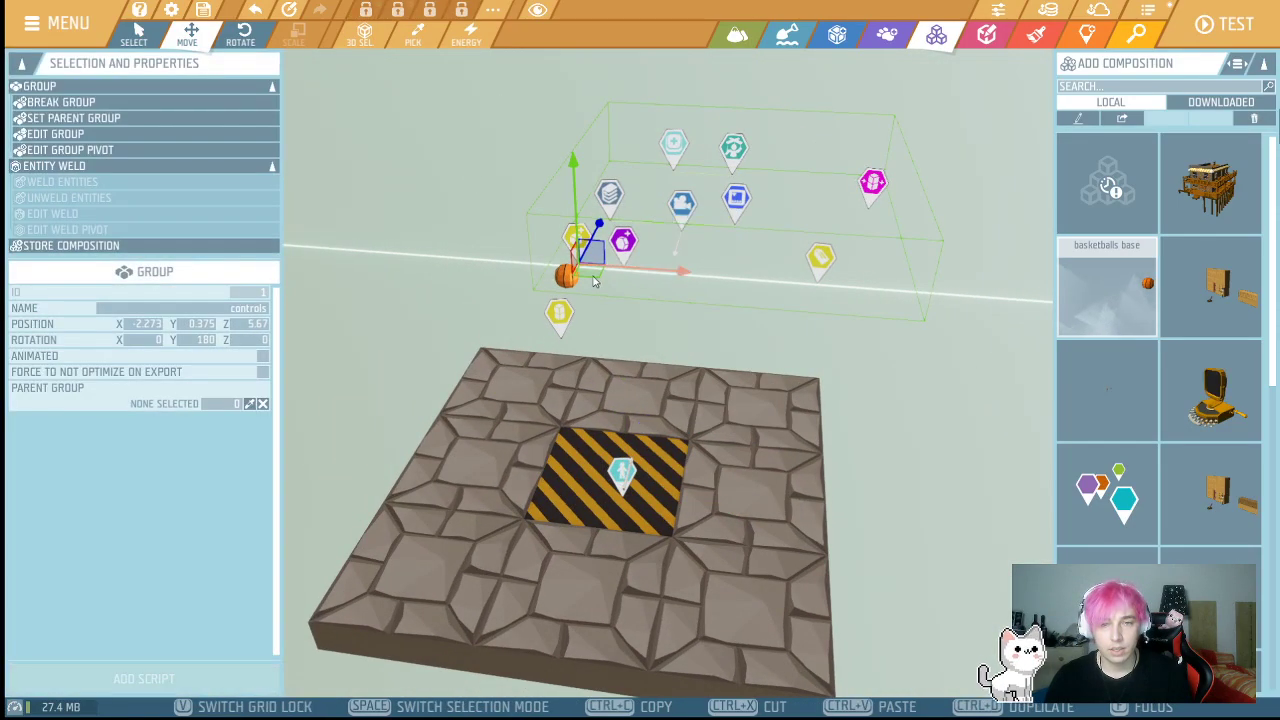
left_click_drag(561, 319, 672, 483)
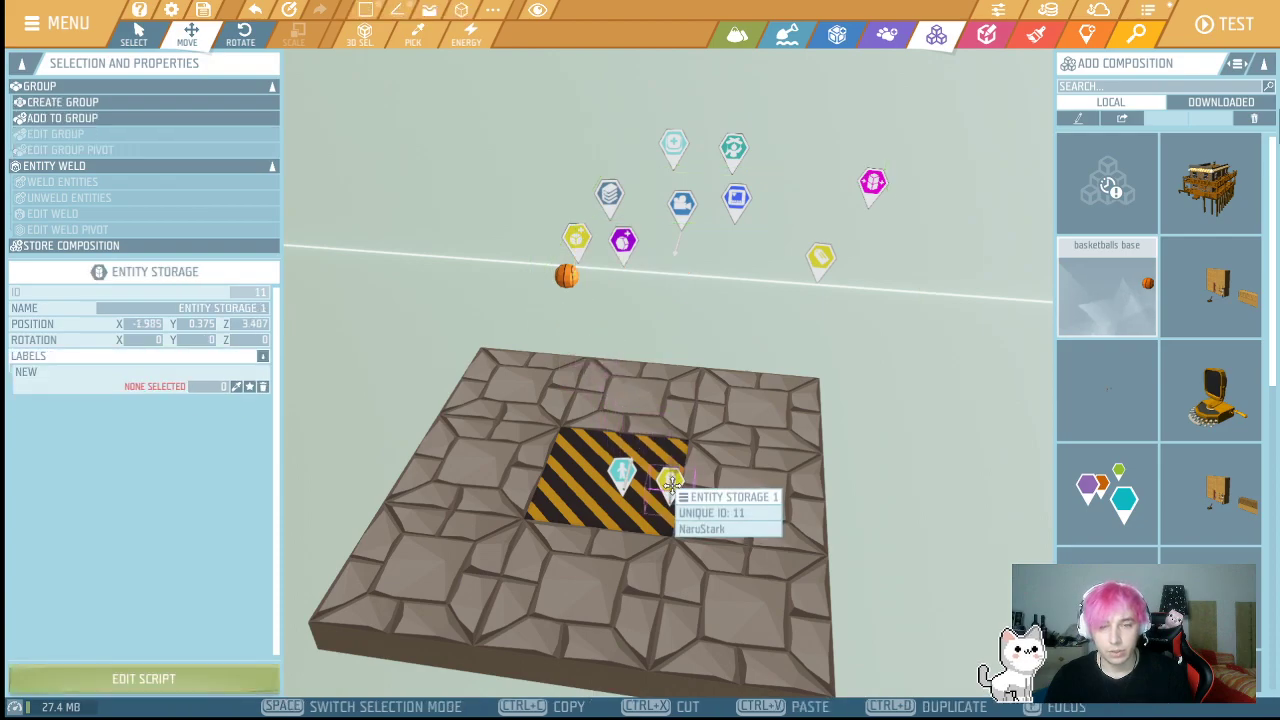
- Move the "controls" group away from the platform to about X 9.75, Z -0.75
left_click(656, 236)
left_click(681, 210)
scroll(681, 220, "down", 5)
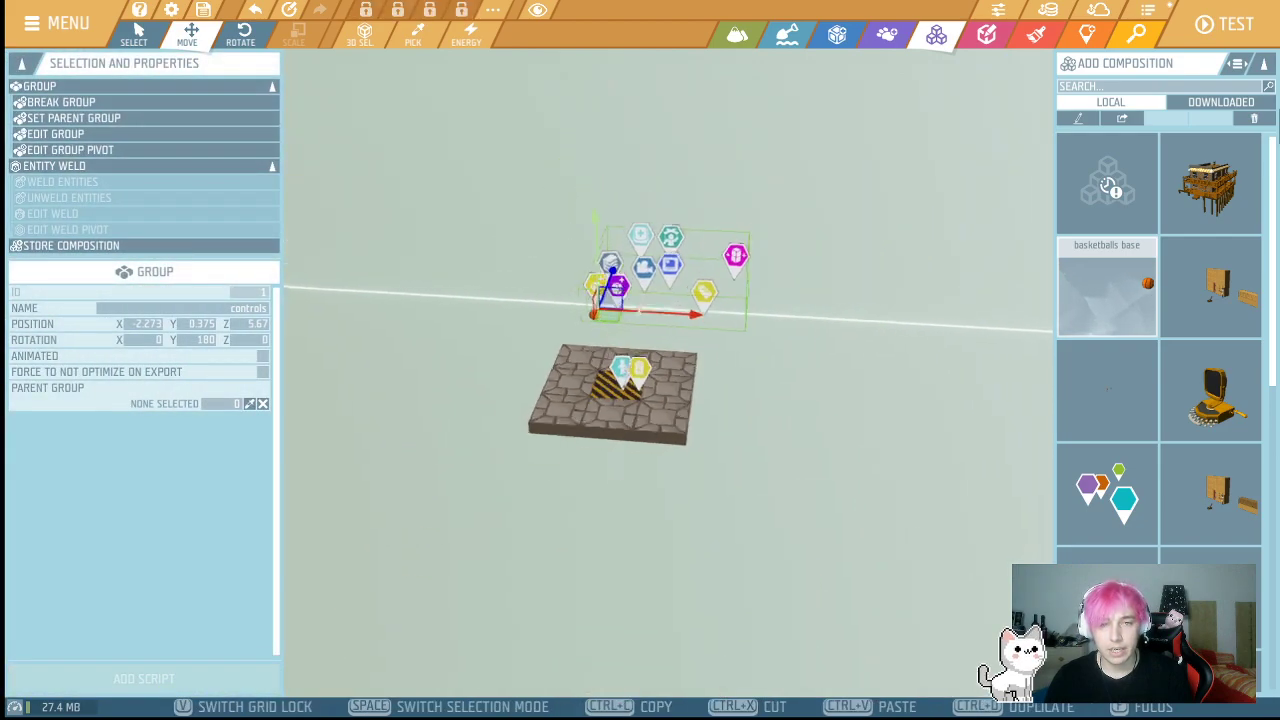
left_click_drag(679, 332, 903, 366)
scroll(630, 350, "up", 5)
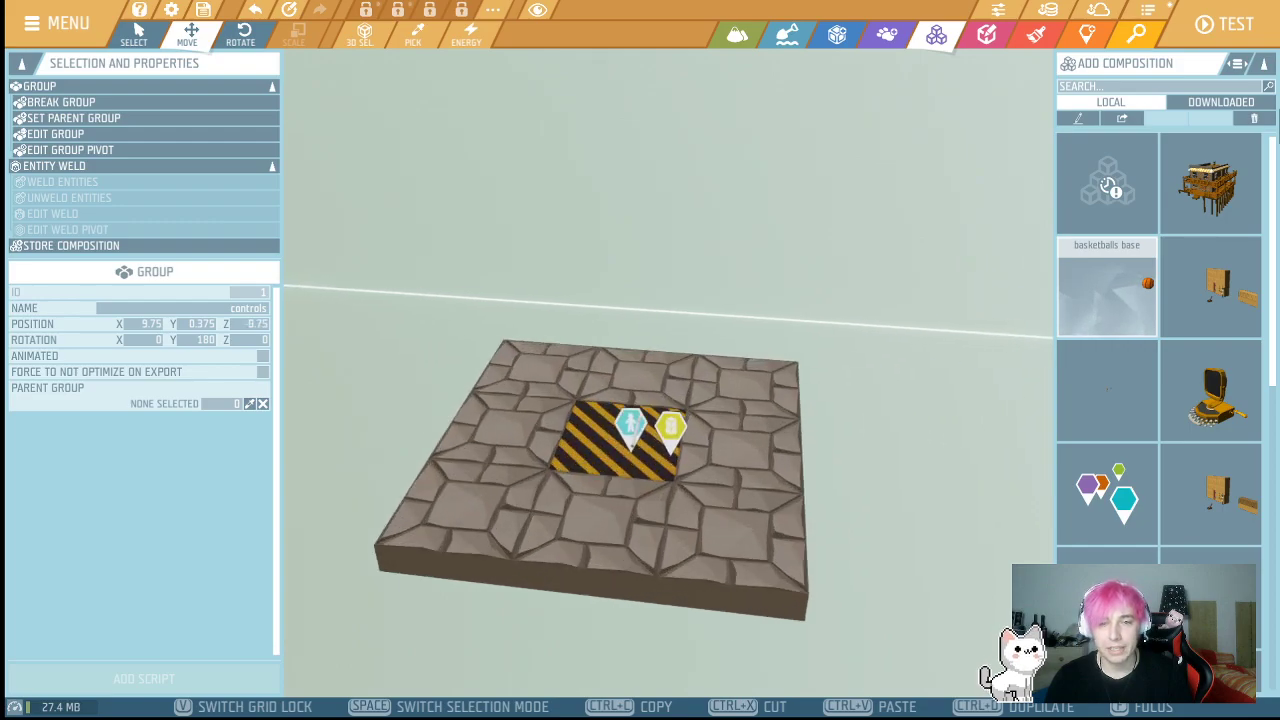
key("w")
right_click_drag(905, 238, 890, 232)
key("s")
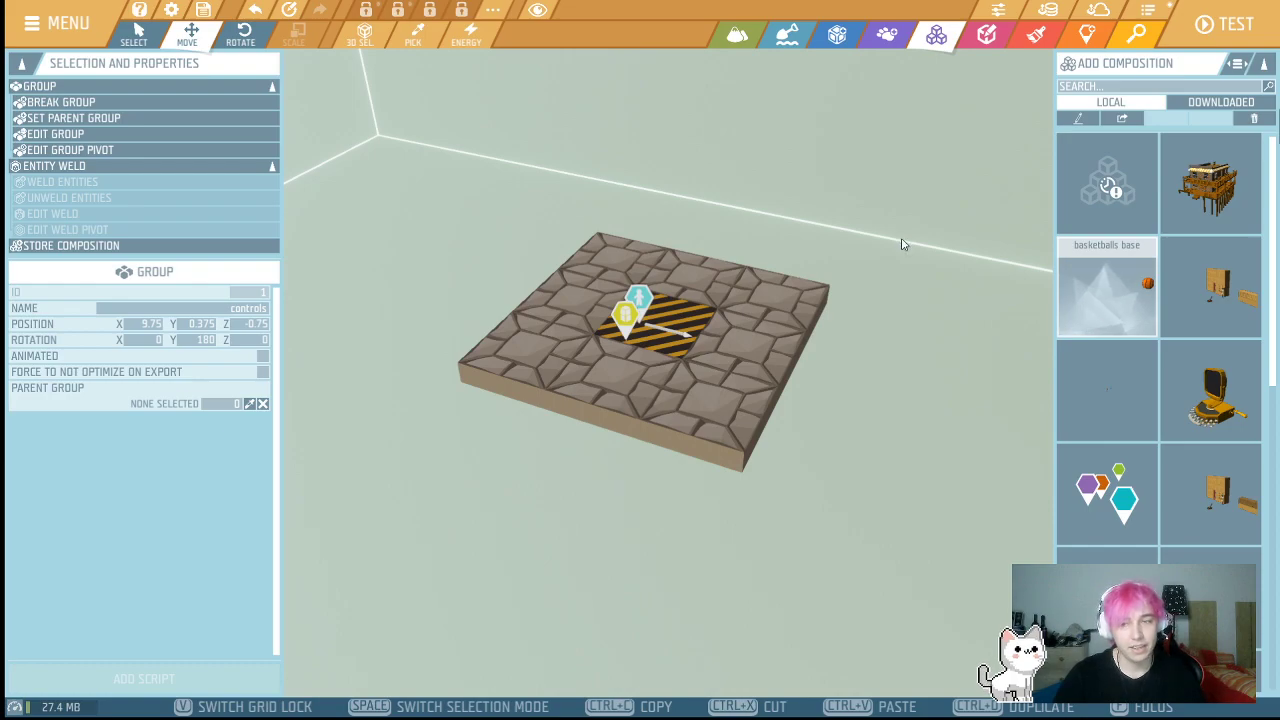
right_click_drag(828, 236, 740, 336)
key("s")
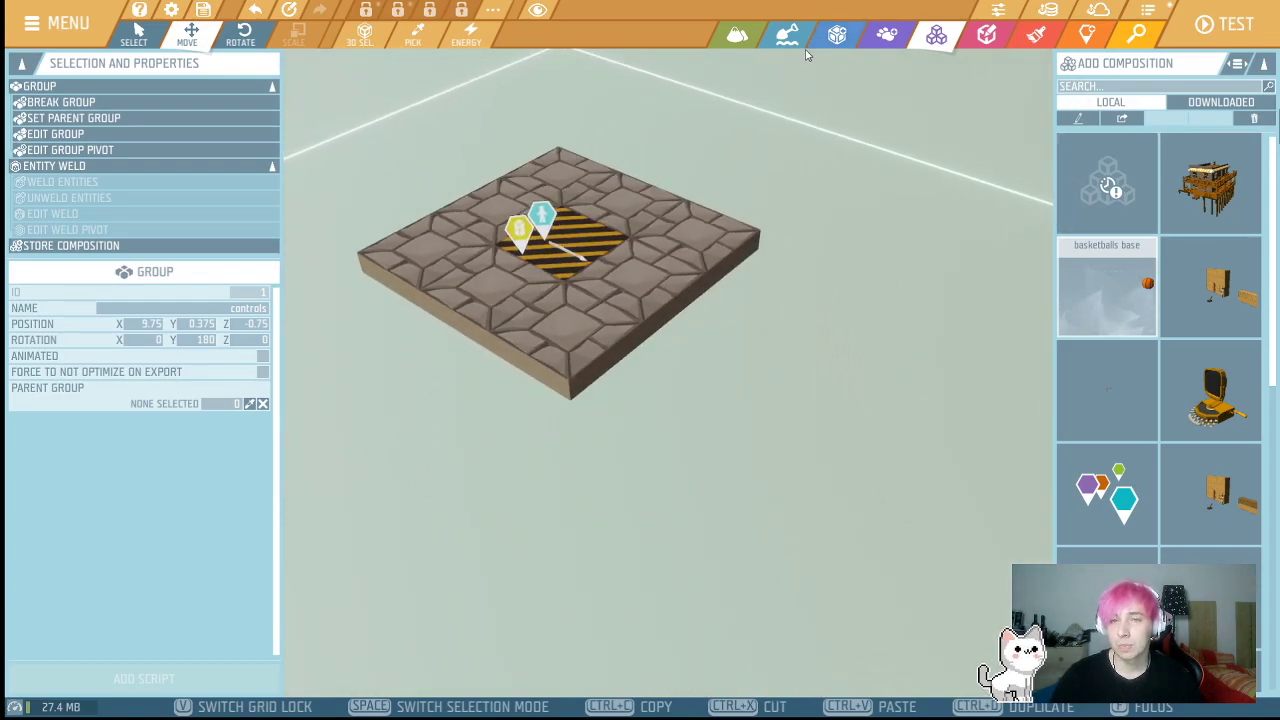
key("s")
right_click_drag(643, 217, 660, 175)
key("w")
key("s")
key("d")
key("w")
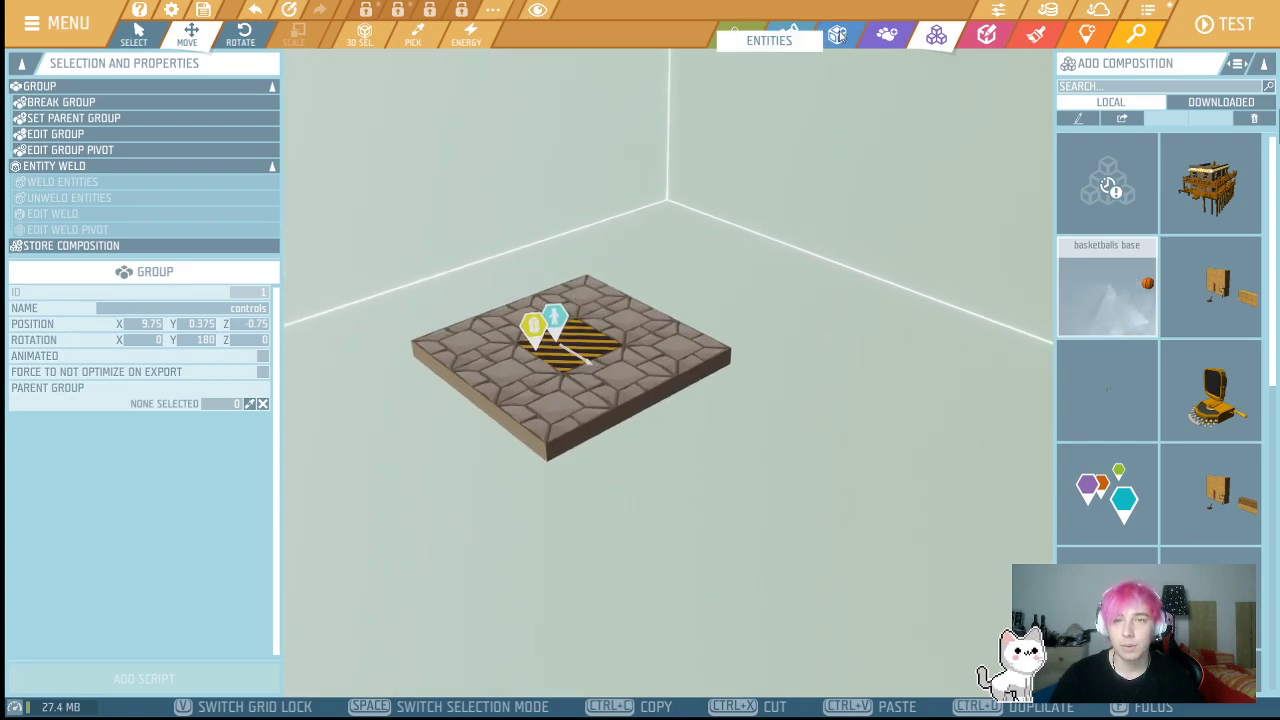
left_click(838, 36)
left_click(1160, 290)
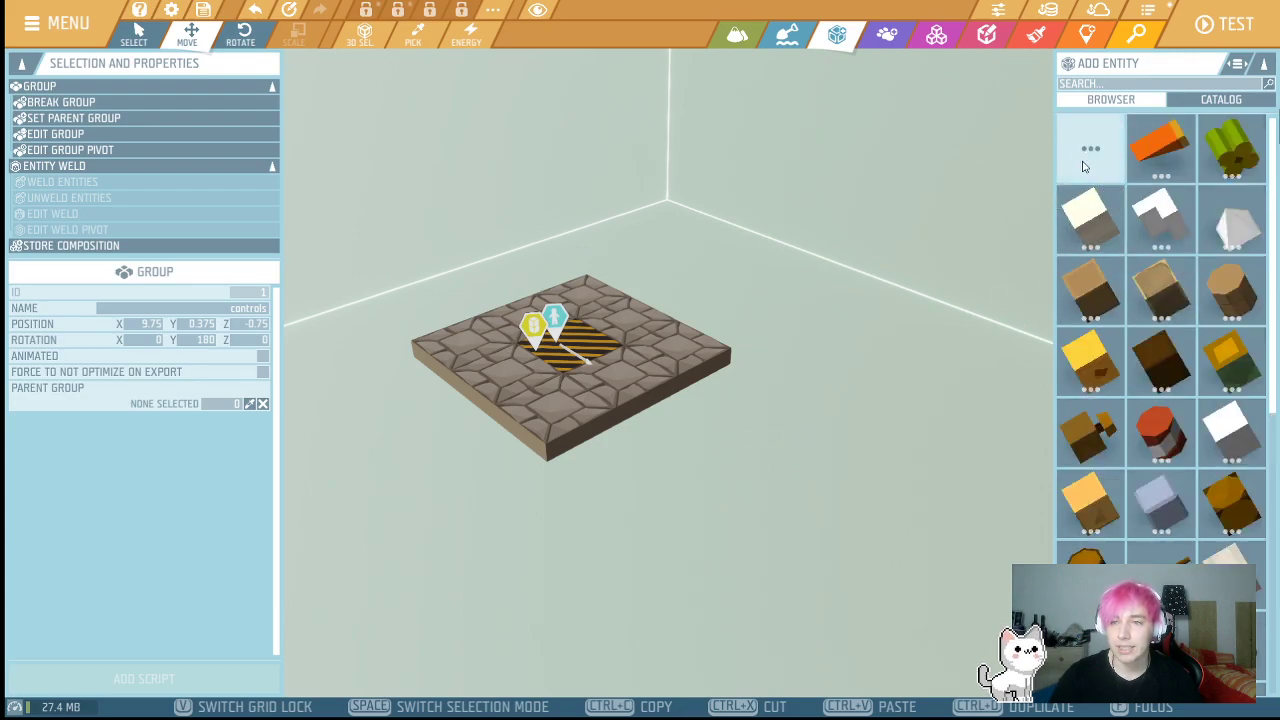
right_click_drag(771, 284, 767, 286)
key("s")
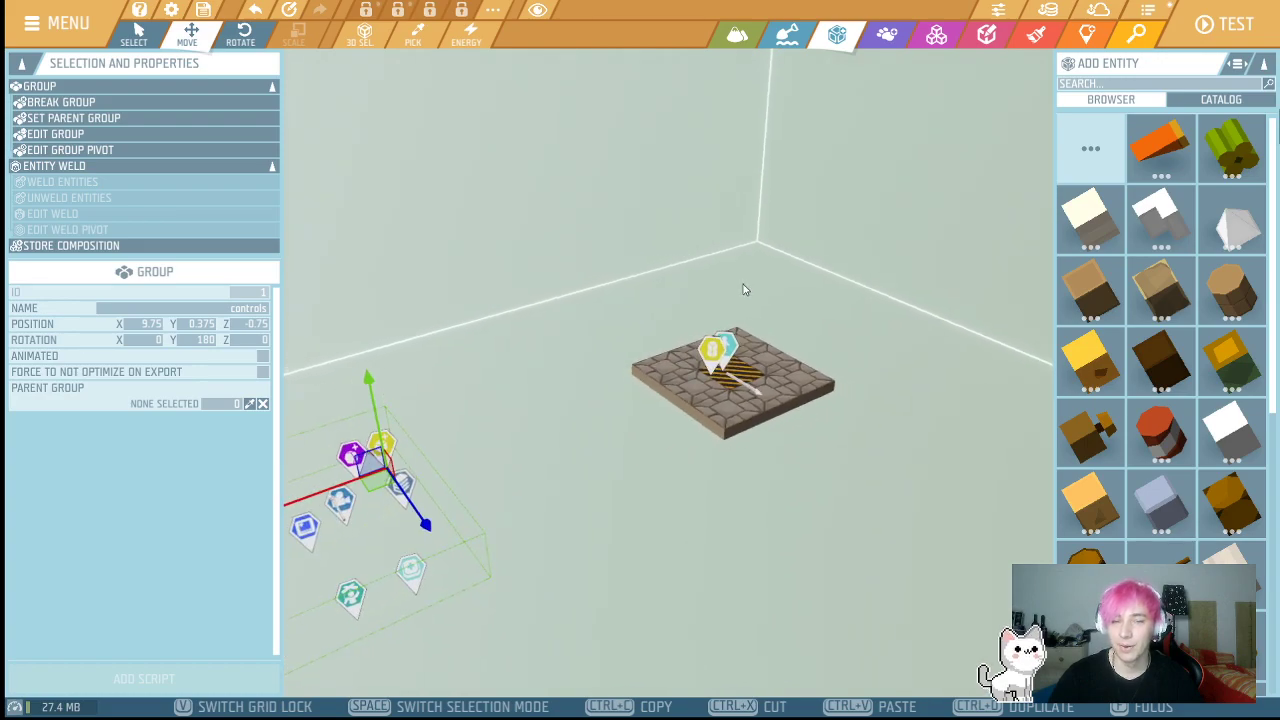
key("w")
right_click_drag(755, 281, 824, 178)
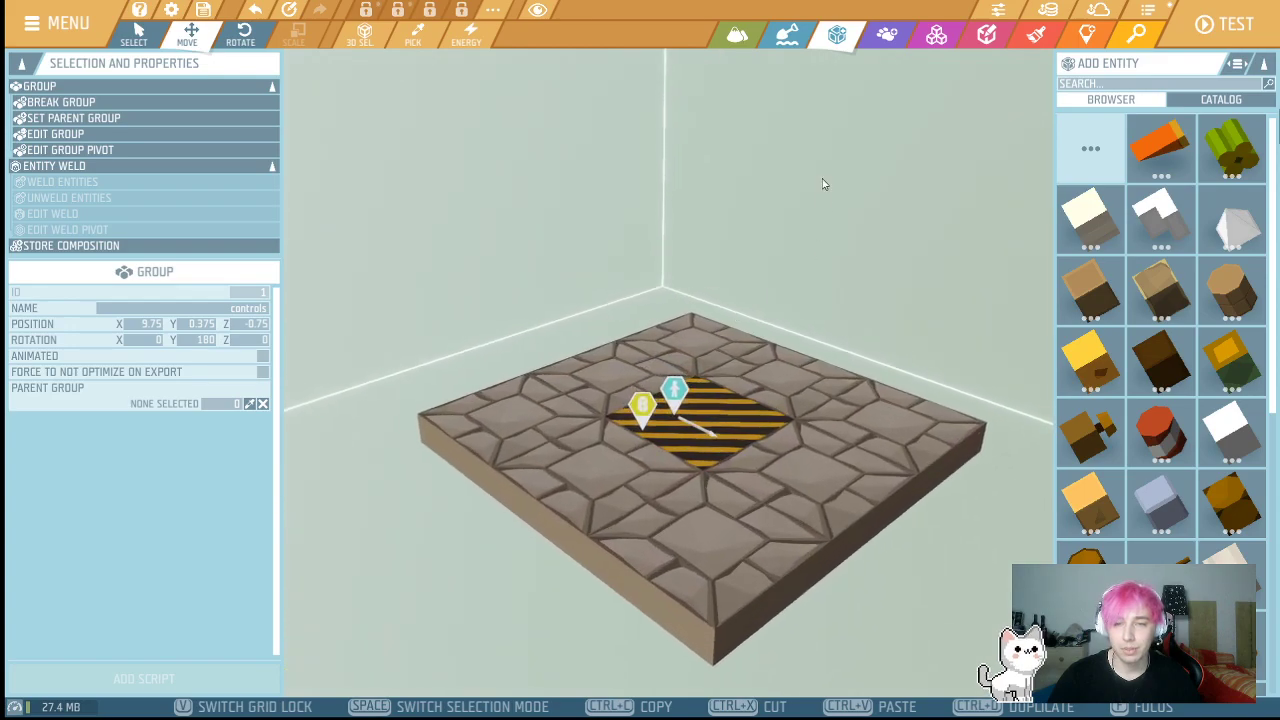
key("s")
right_click_drag(790, 252, 800, 260)
key("s")
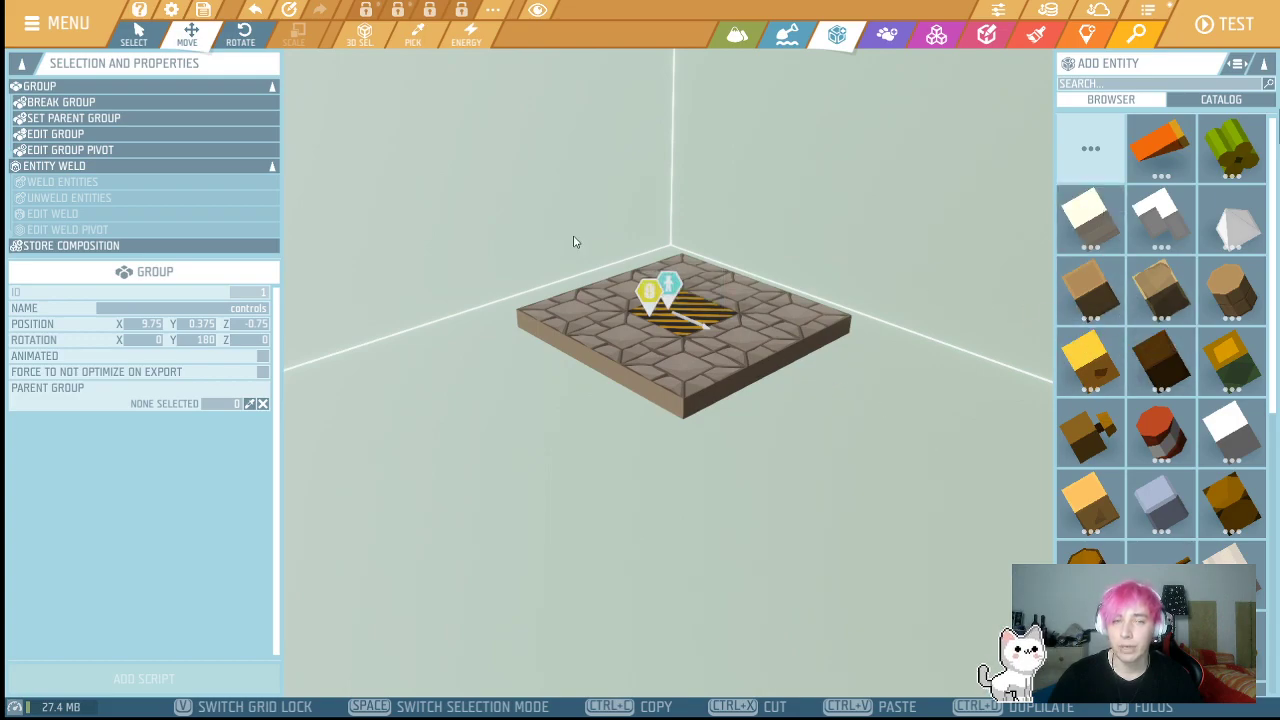
key("d")
right_click_drag(599, 228, 467, 102)
key("d")
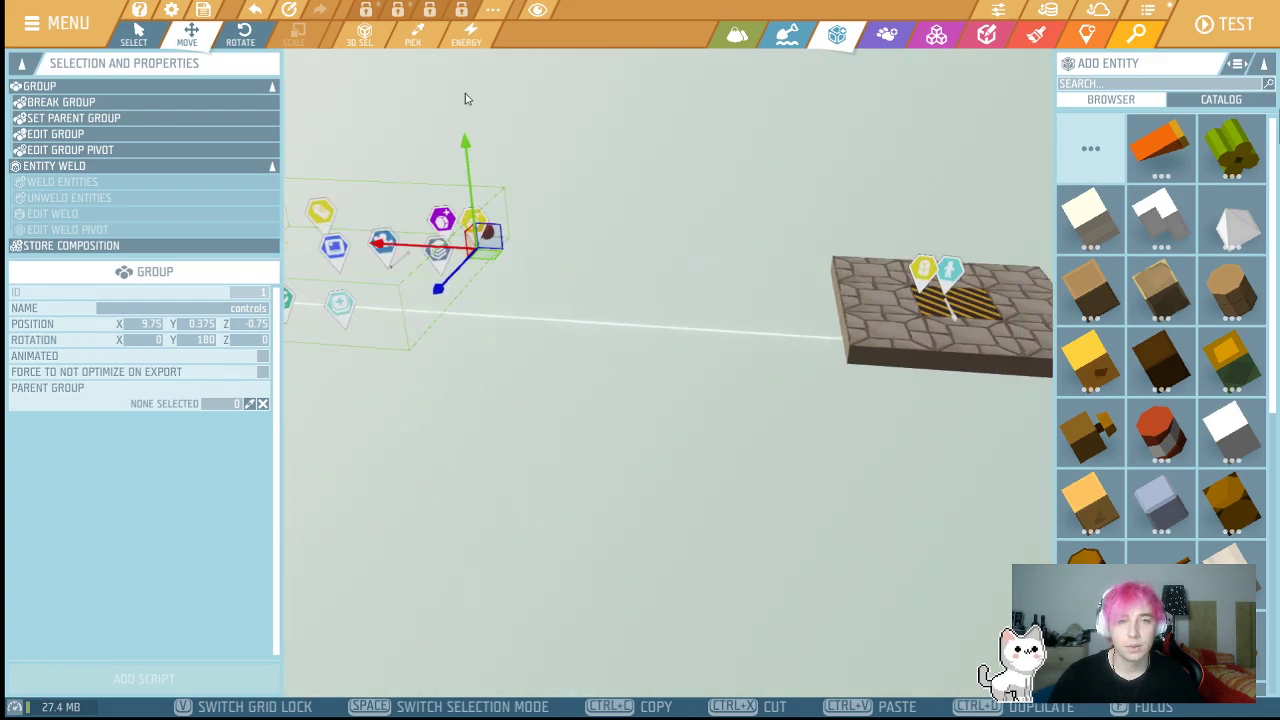
- Create a new game named "collecting points, easy" on the Empty Terrain, saving the current yland first
left_click(80, 22)
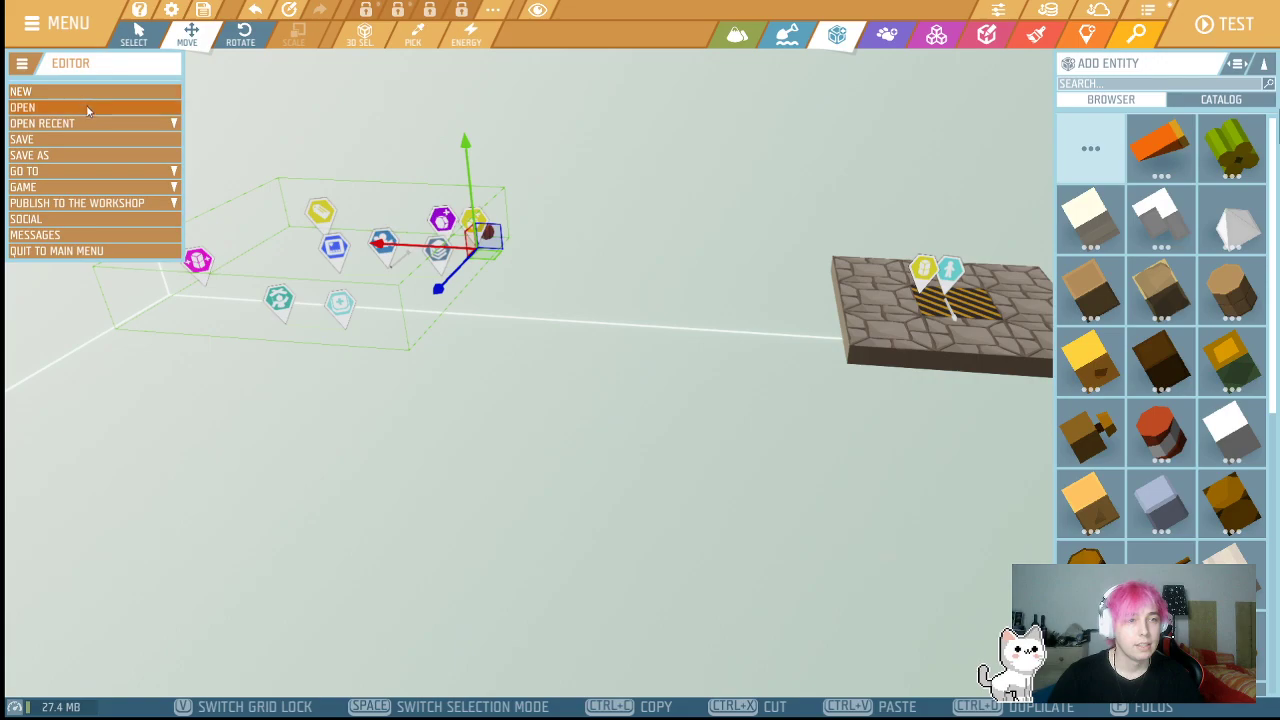
left_click(22, 91)
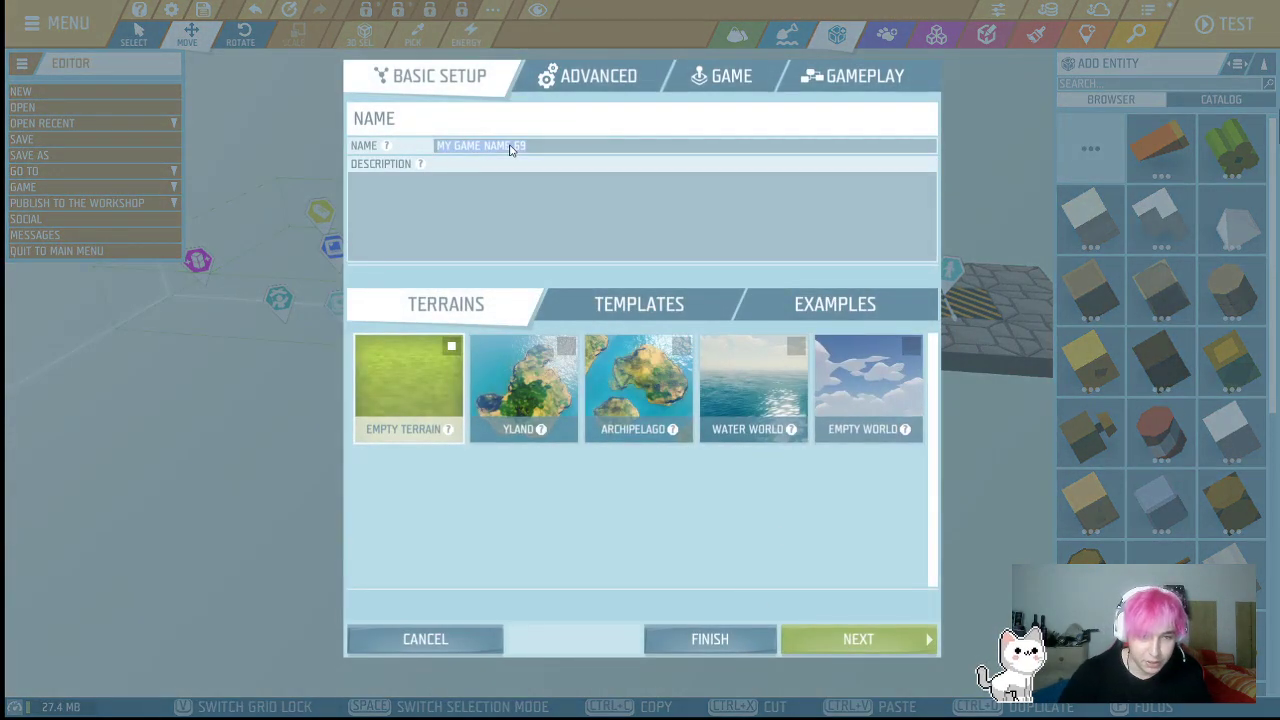
key("BackSpace")
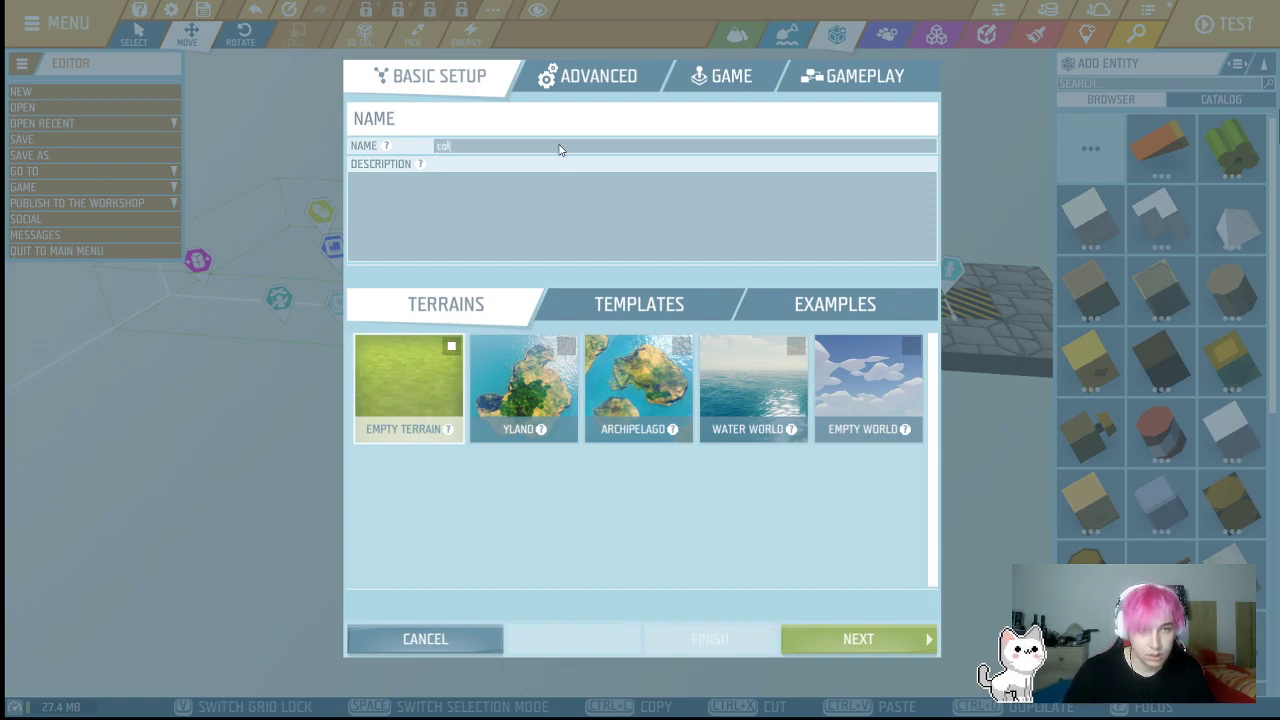
type("lecting points, easy")
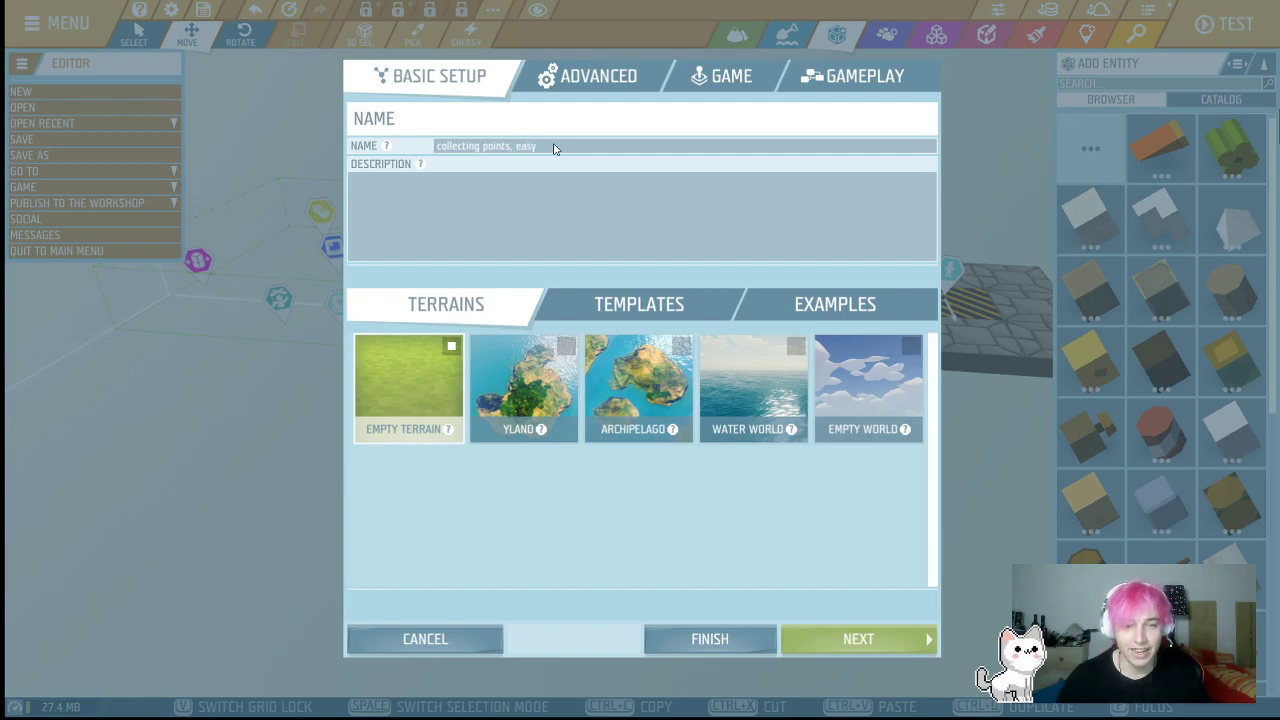
left_click(730, 632)
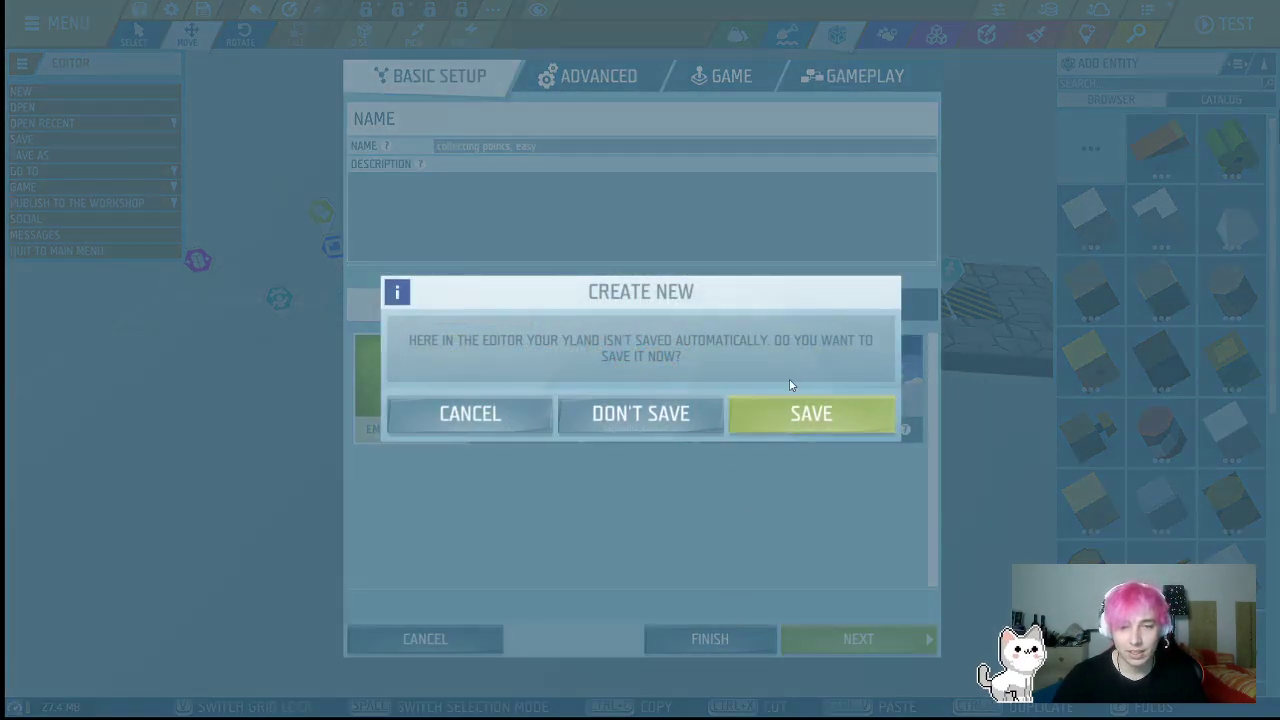
left_click(766, 422)
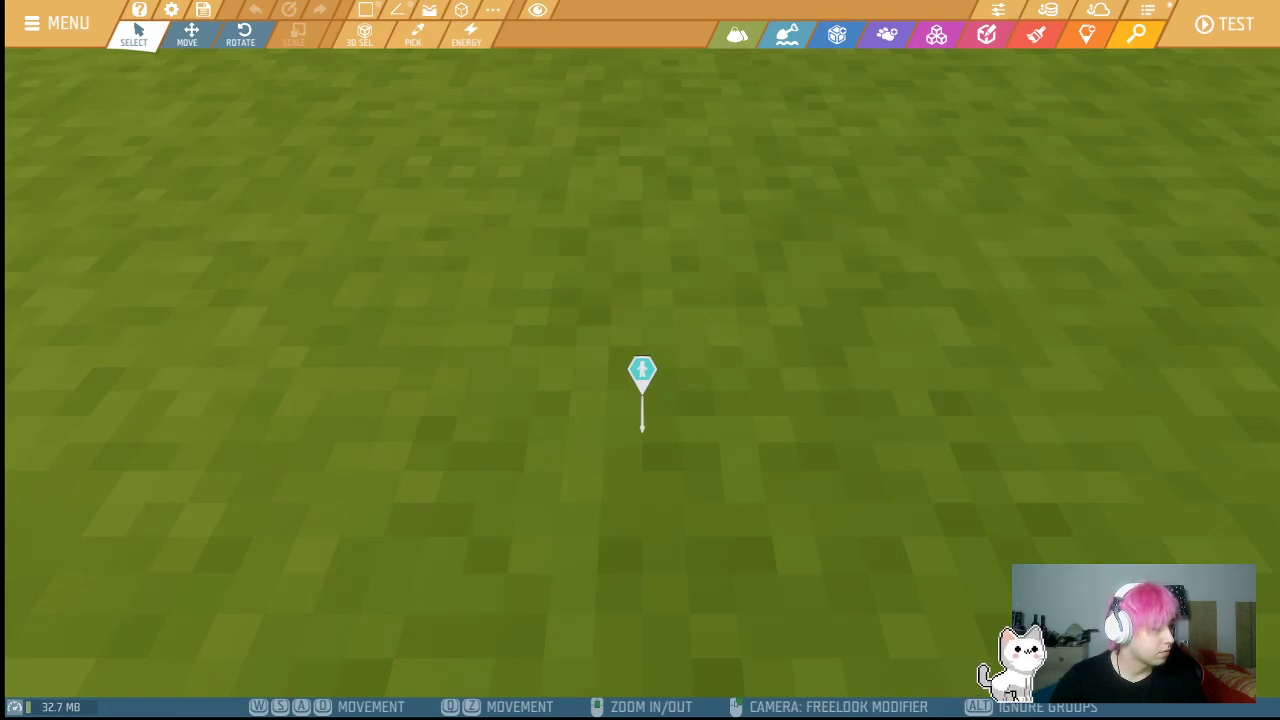
mouse_move(330, 357)
right_mouse_down()
mouse_move(690, 357)
mouse_move(420, 352)
mouse_move(530, 352)
right_mouse_up()
key("a")
key("a")
key("s")
key("w")
key("a")
key("w")
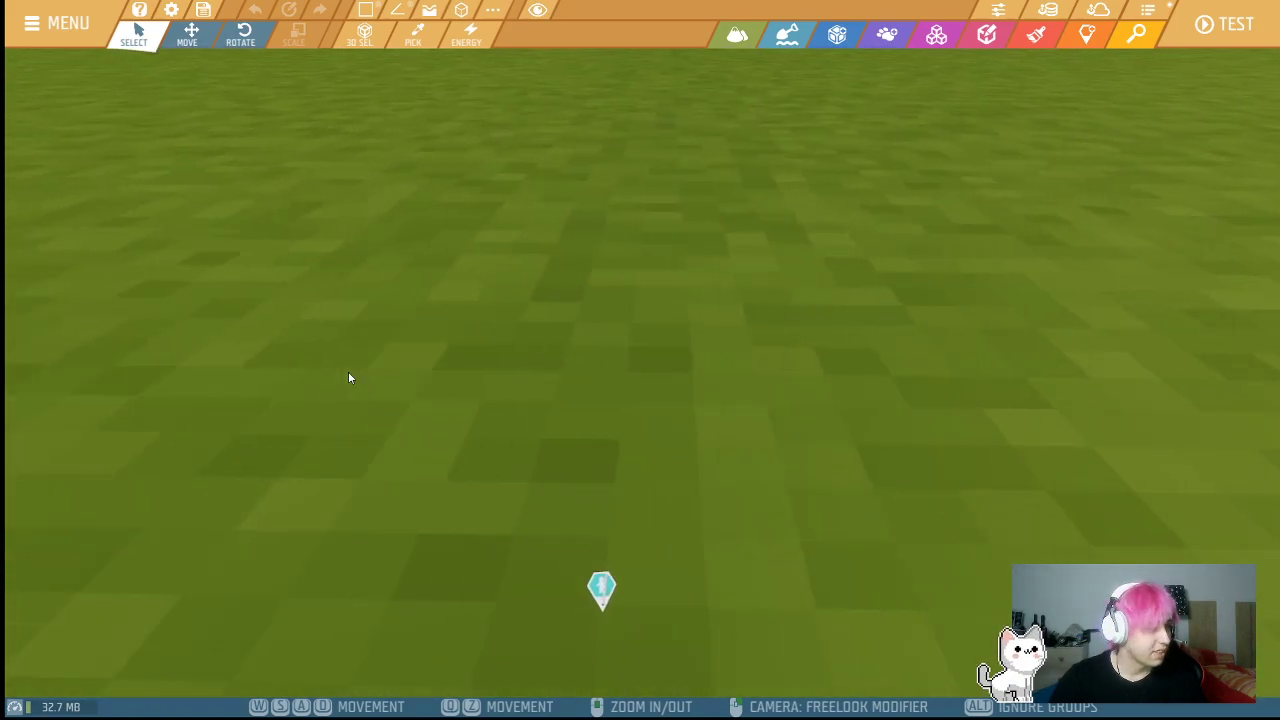
key("s")
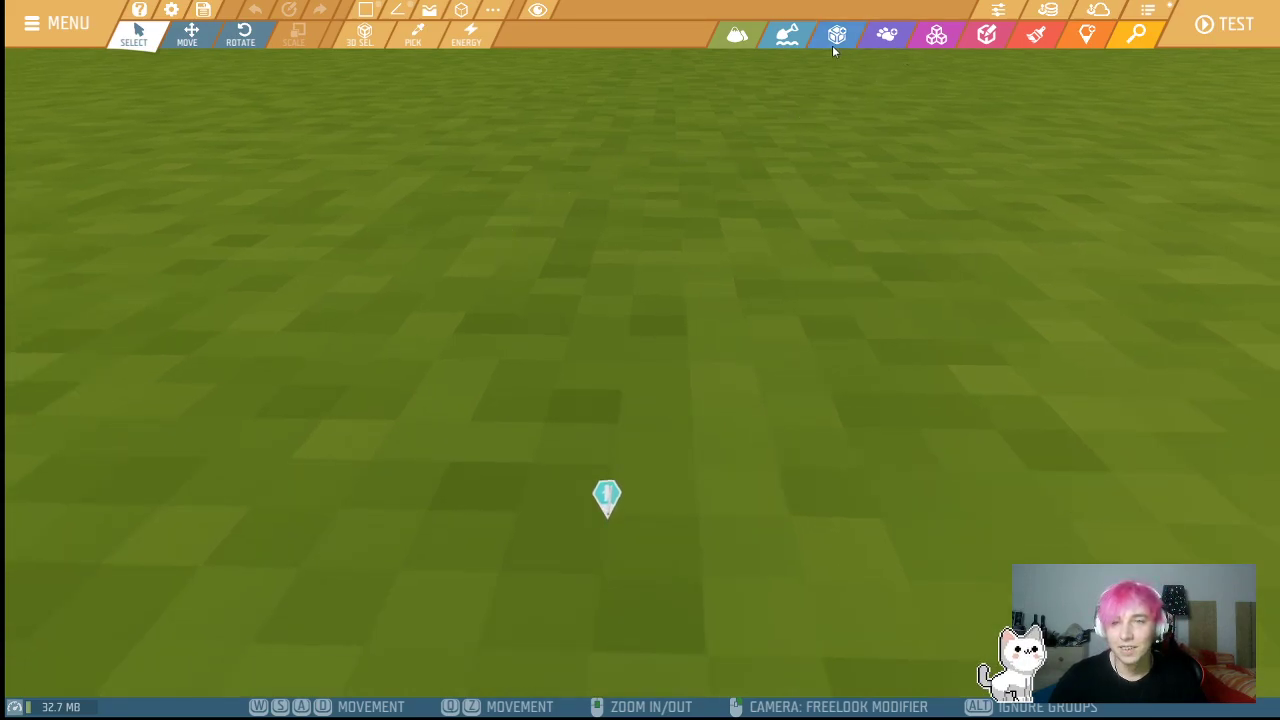
- Place the "basketballs base" composition on the grass terrain and set it well to the side of the default spawn point
left_click(1087, 35)
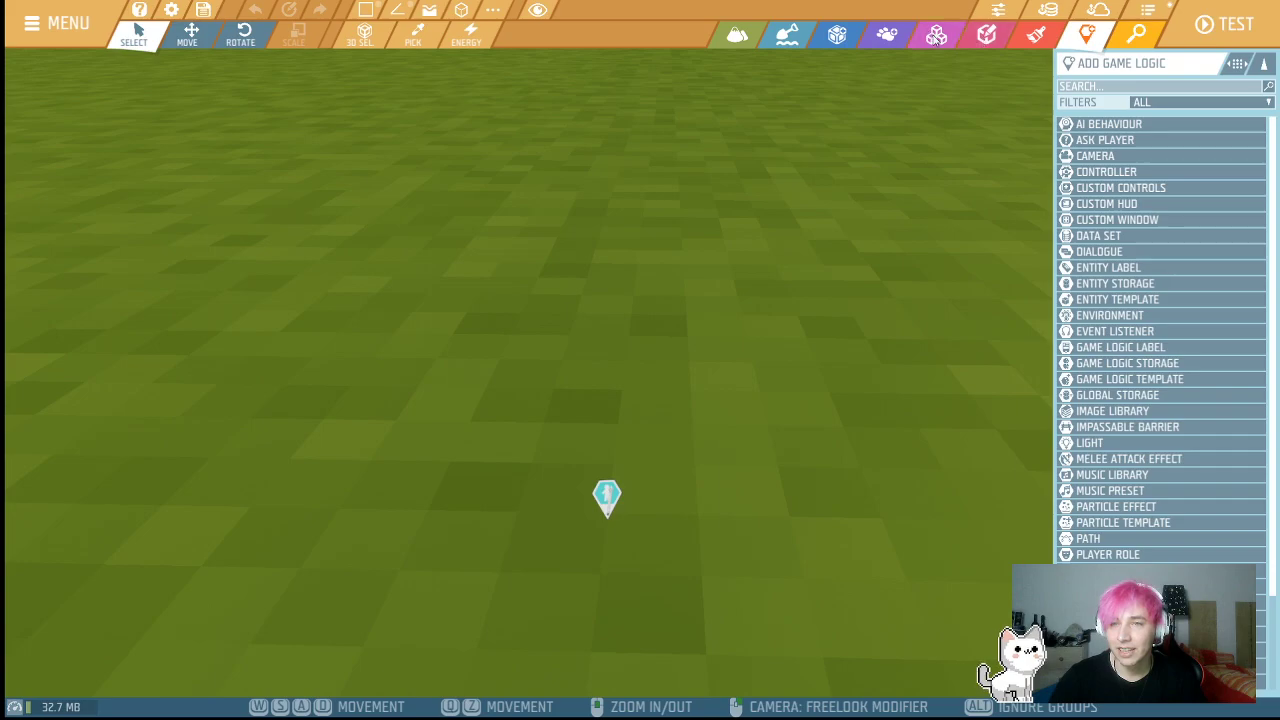
left_click(936, 35)
left_click_drag(1109, 285, 670, 510)
scroll(641, 366, "down", 5)
left_click_drag(641, 366, 882, 396)
- Replace the default spawn point with the composition's scripted spawn point, at about X 0.1, Z 0.2
left_click(540, 402)
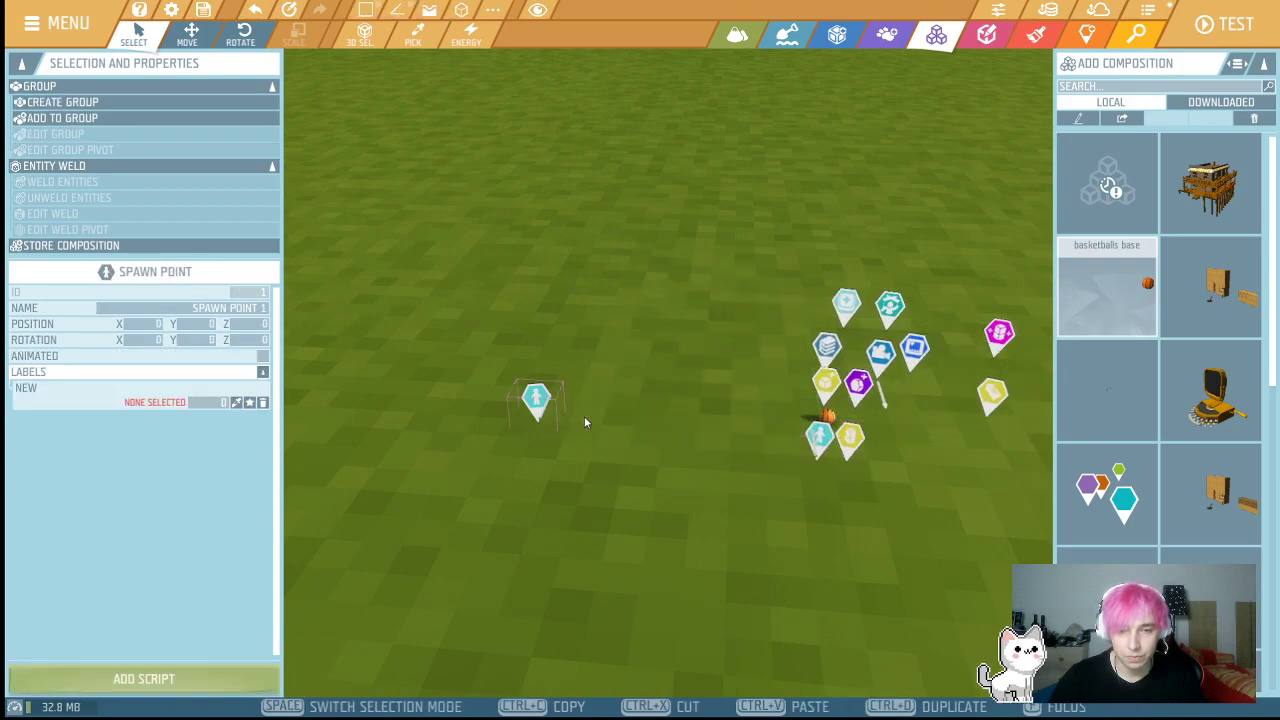
left_click_drag(806, 440, 529, 397)
left_click(586, 400)
left_click(548, 397)
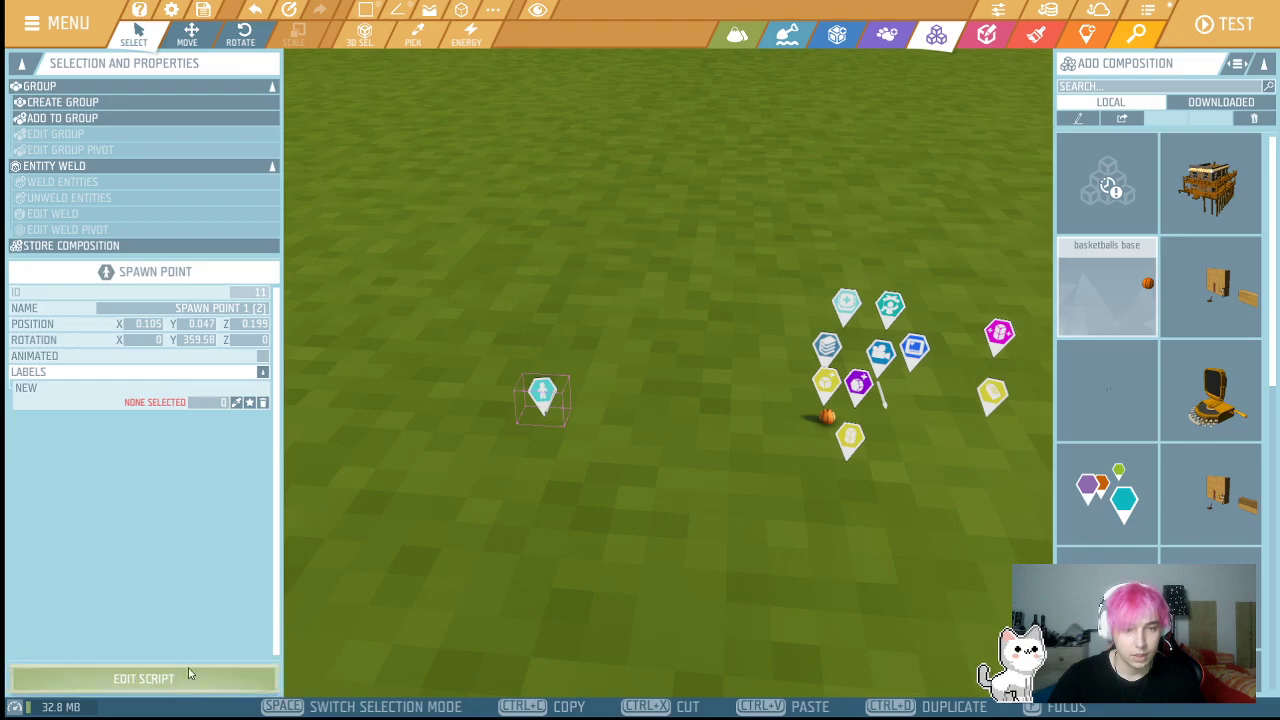
- Check the spawn point's script and move the spawn point back to about X 0, Z -3.9
left_click(143, 679)
left_click(1263, 16)
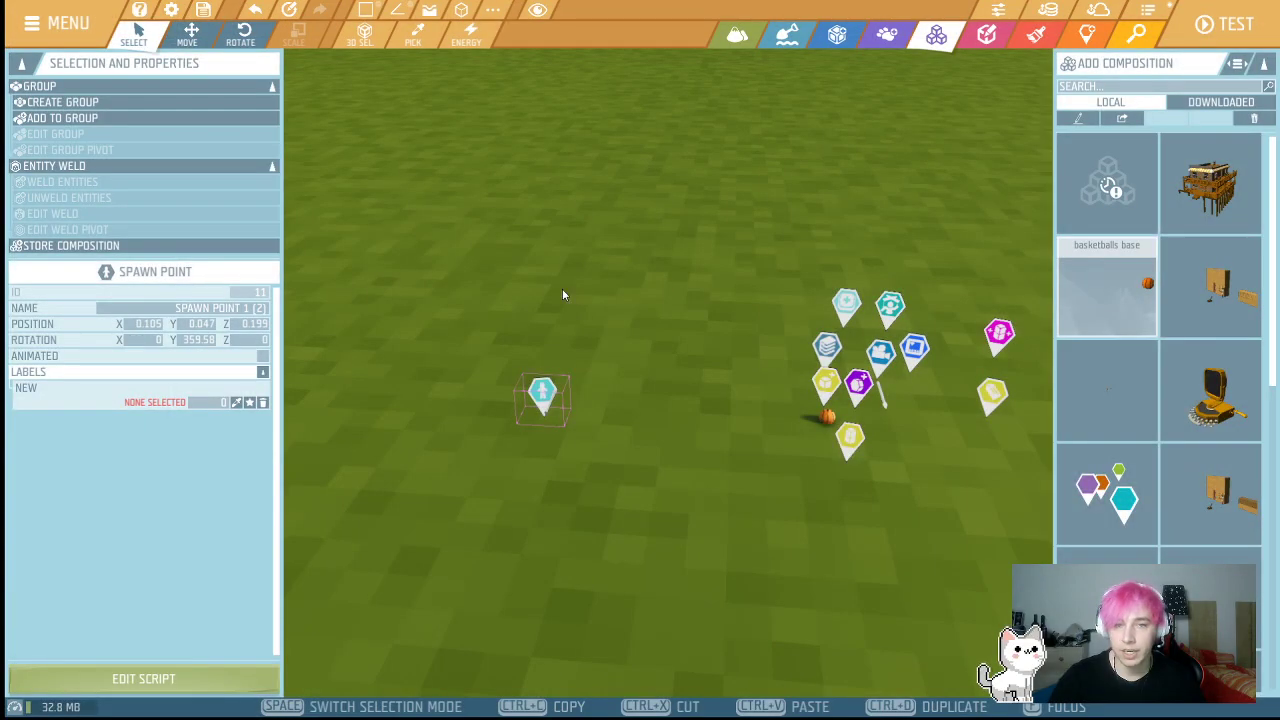
scroll(568, 341, "down", 5)
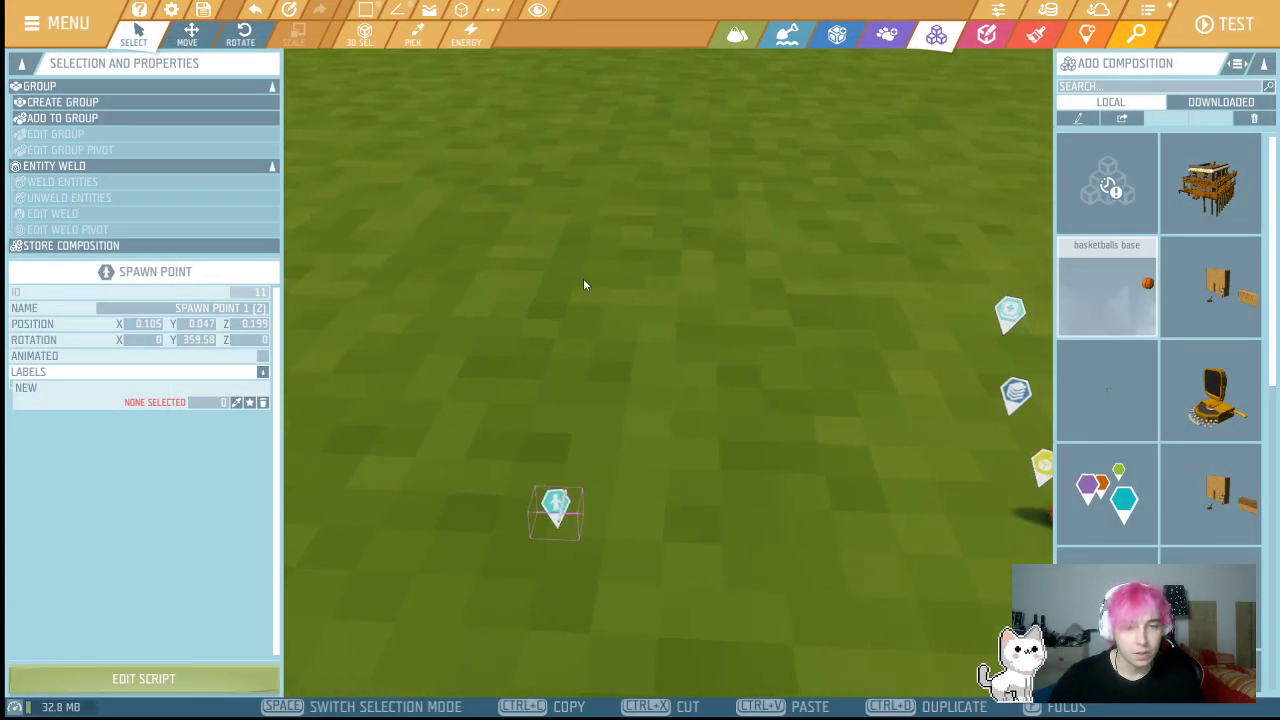
right_click(560, 425)
left_click(560, 425)
left_click_drag(562, 427, 536, 560)
scroll(549, 489, "down", 1)
right_click(648, 431)
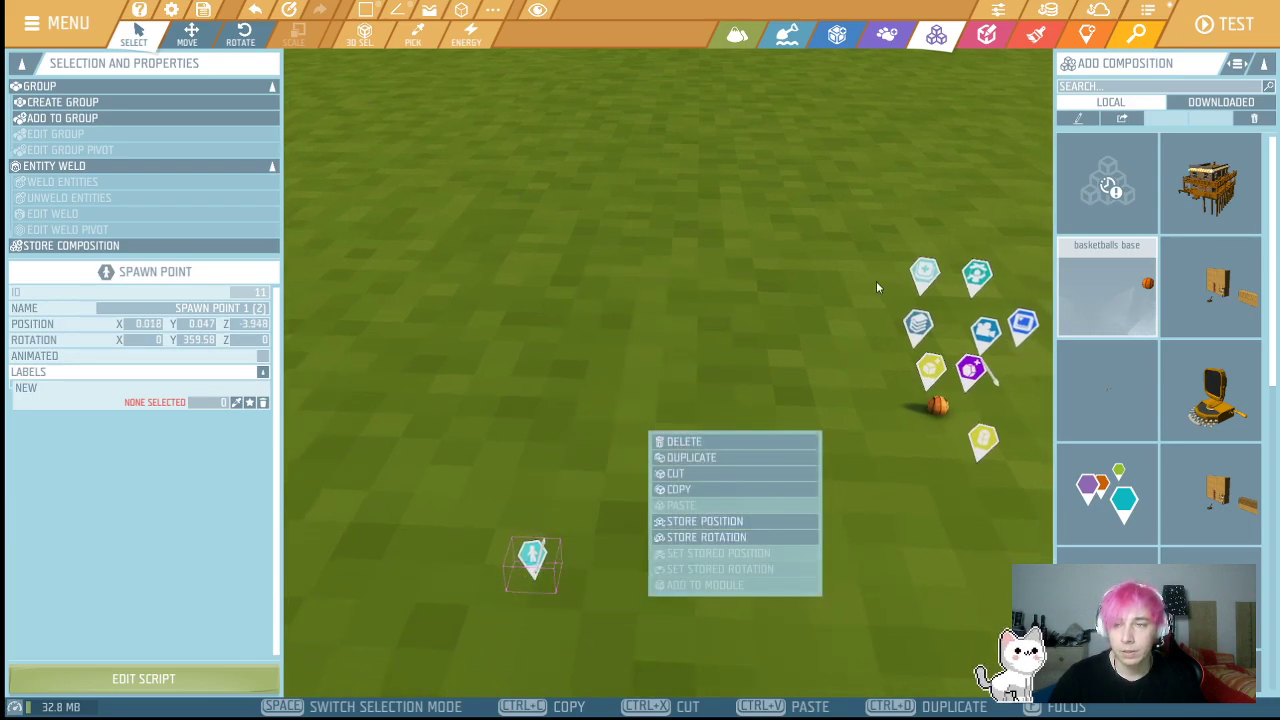
left_click(721, 298)
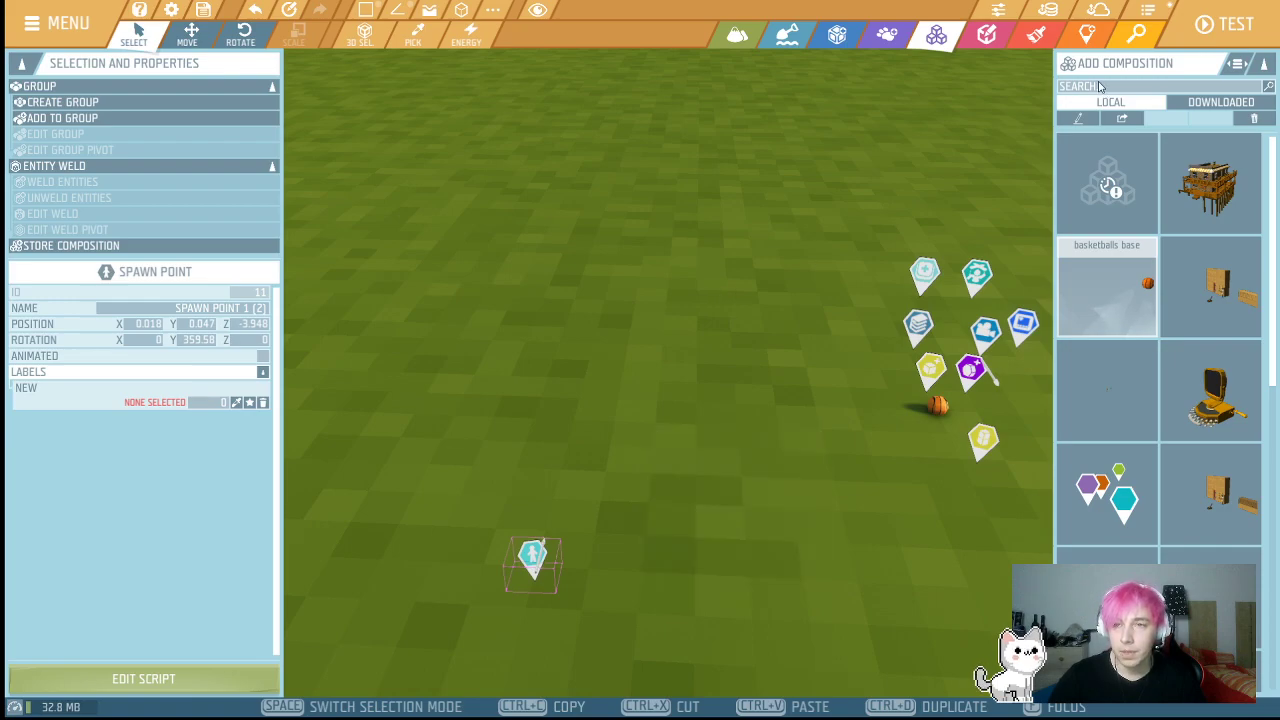
- Find the basic Lever entity and place it on the grass in front of the spawn point, at about X 0.17, Z 0.08
left_click(837, 35)
left_click(1113, 86)
type("level")
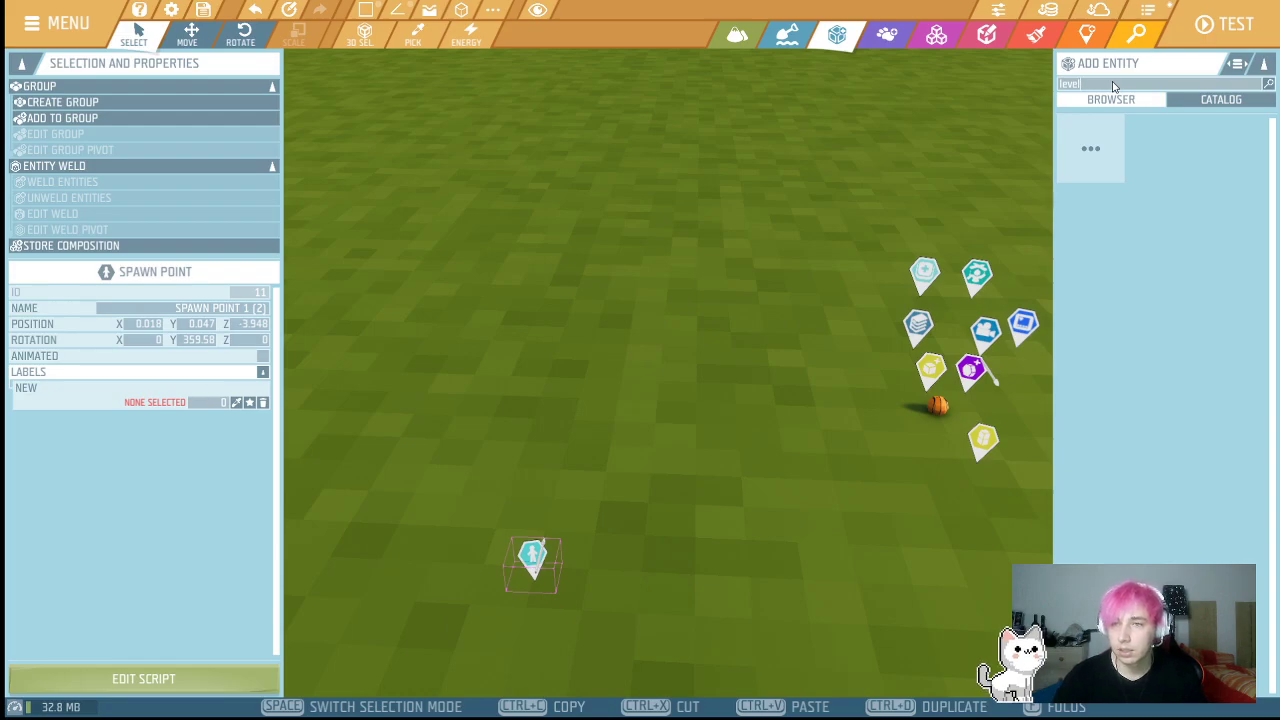
key("BackSpace")
left_click(1231, 150)
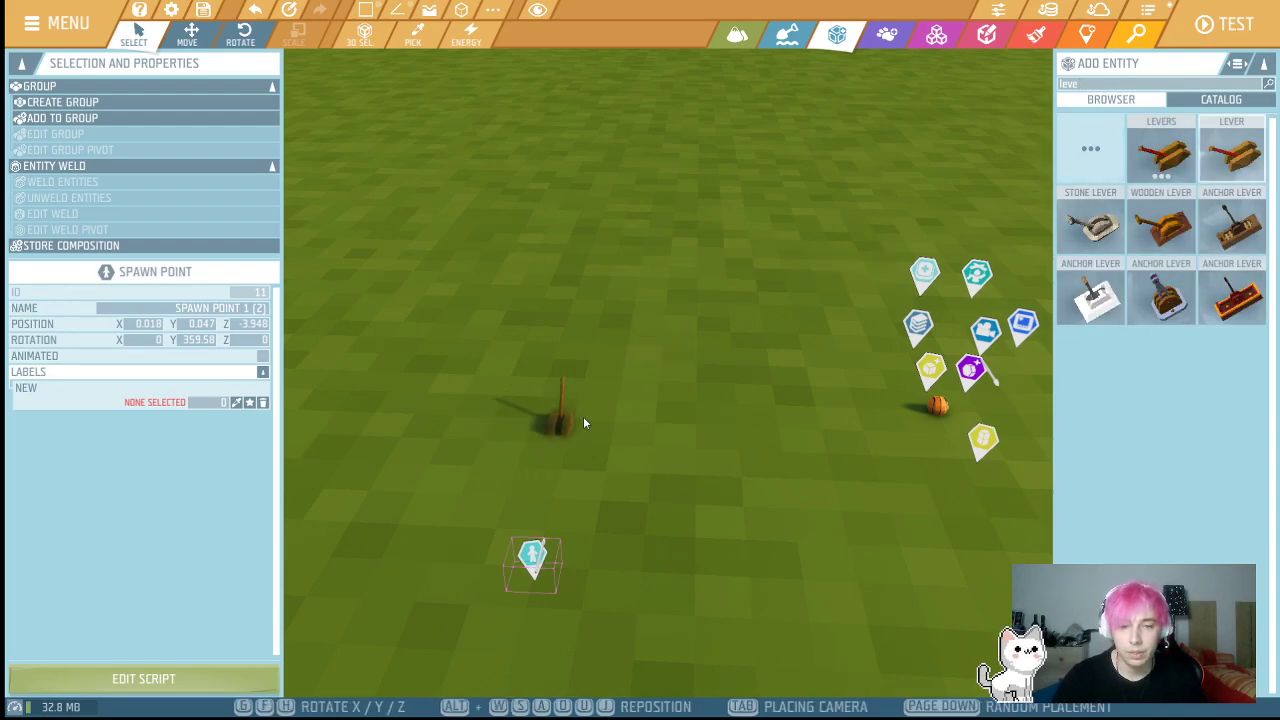
left_click(580, 424)
- Turn off Local Single Player Game in the game settings
left_click(998, 10)
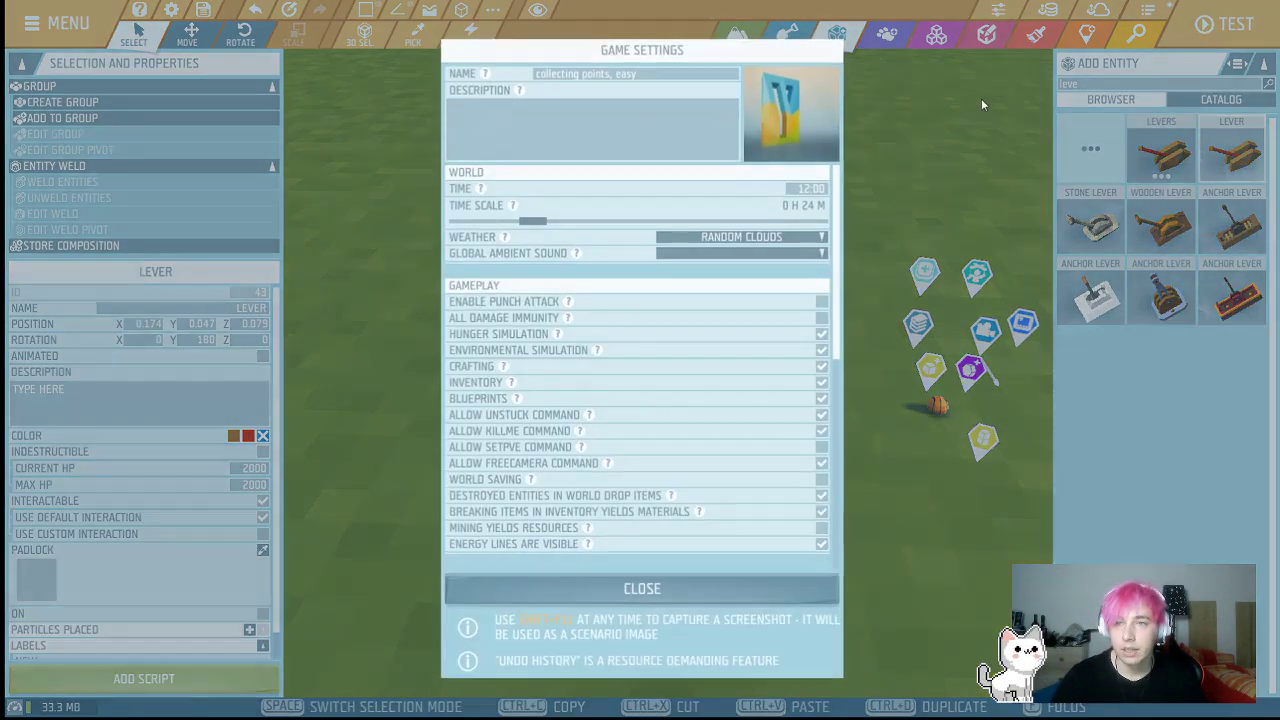
scroll(729, 394, "down", 5)
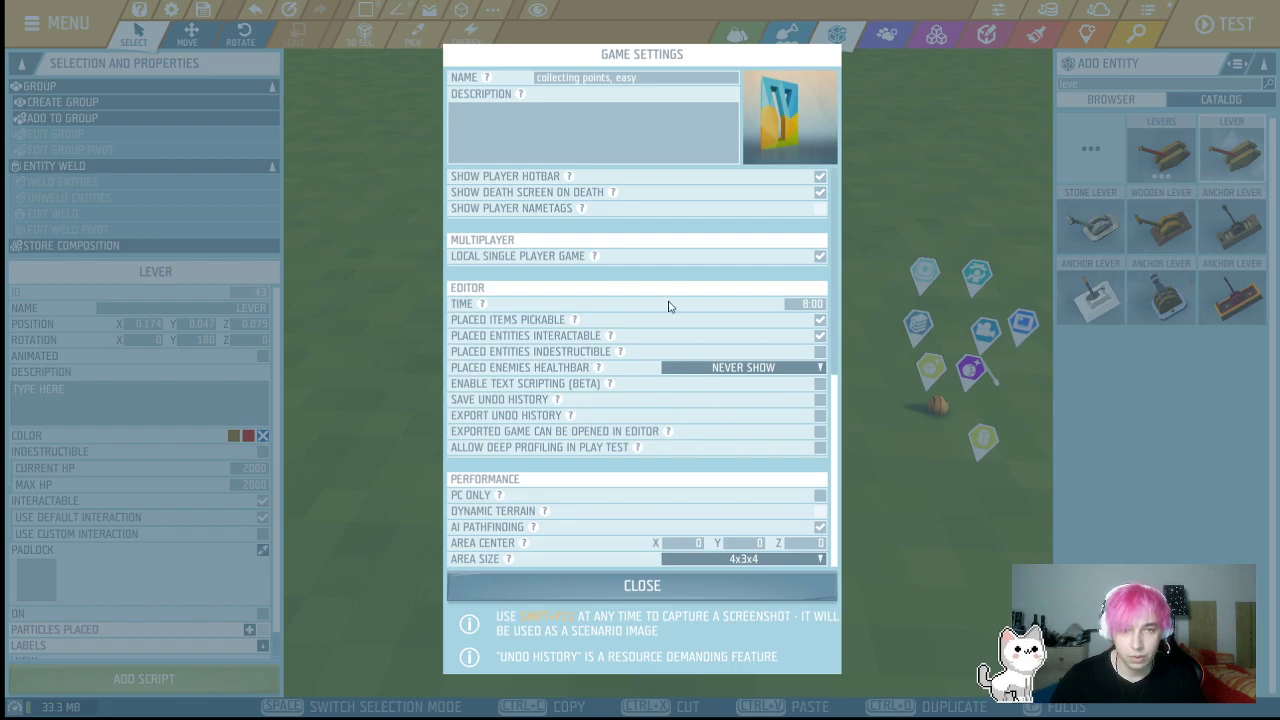
left_click(808, 258)
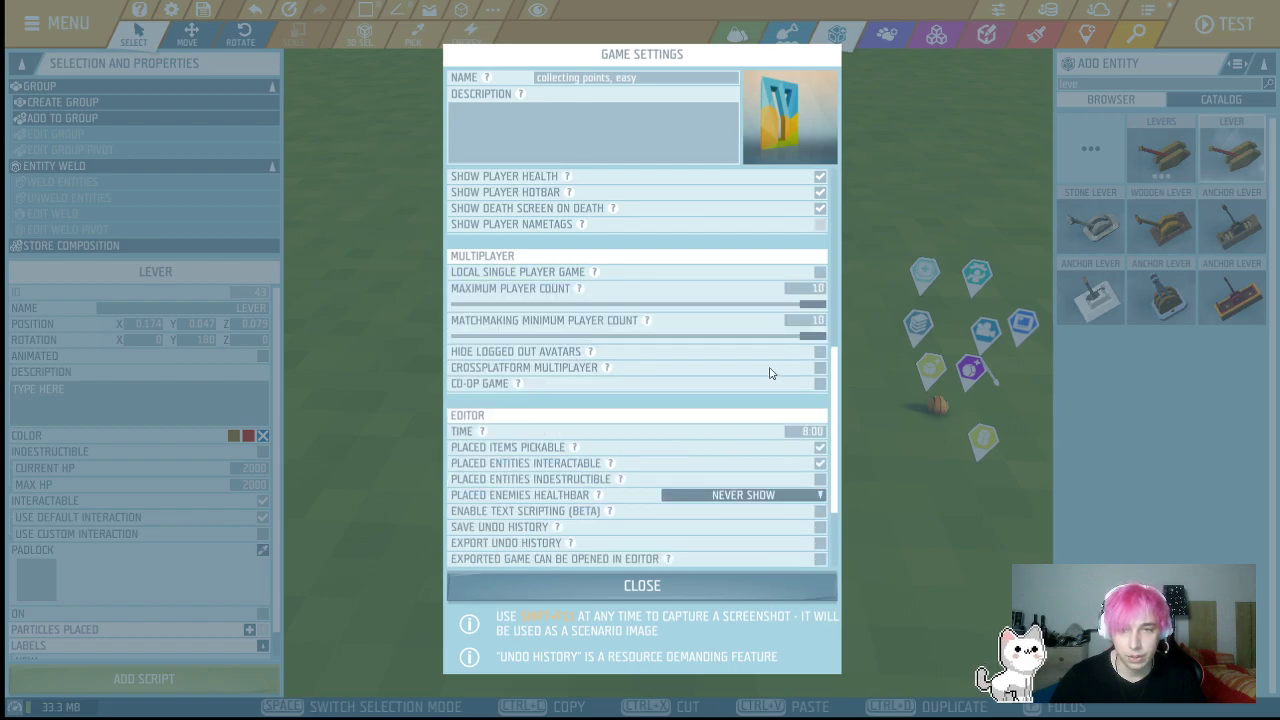
left_click(642, 585)
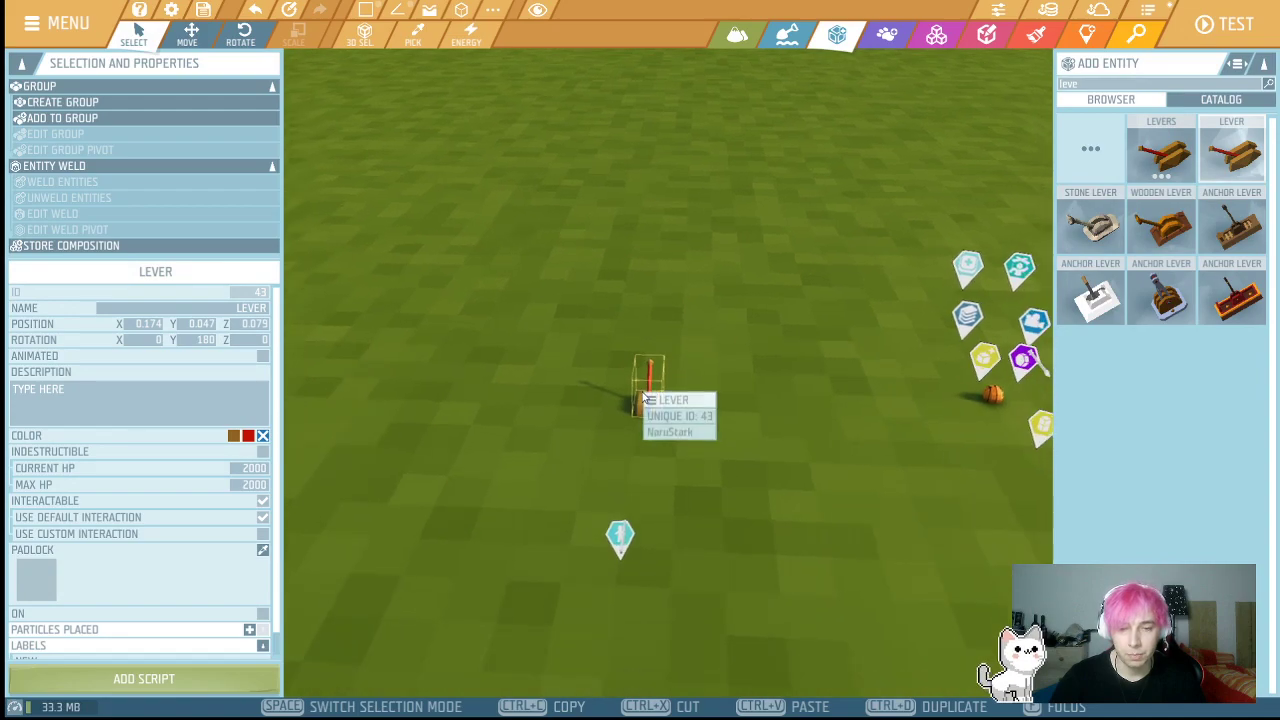
- Name the lever "start the game" and shift it to about X 0.04, Z 0
left_click(172, 308)
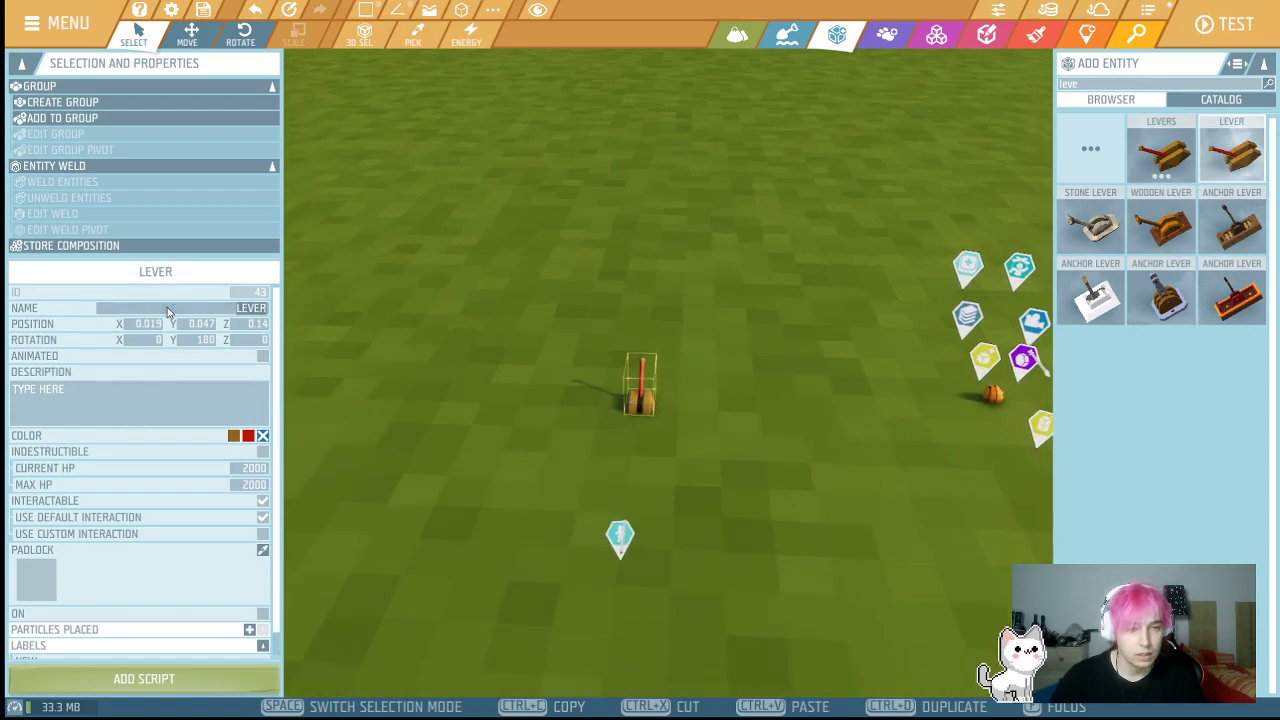
type("start the game")
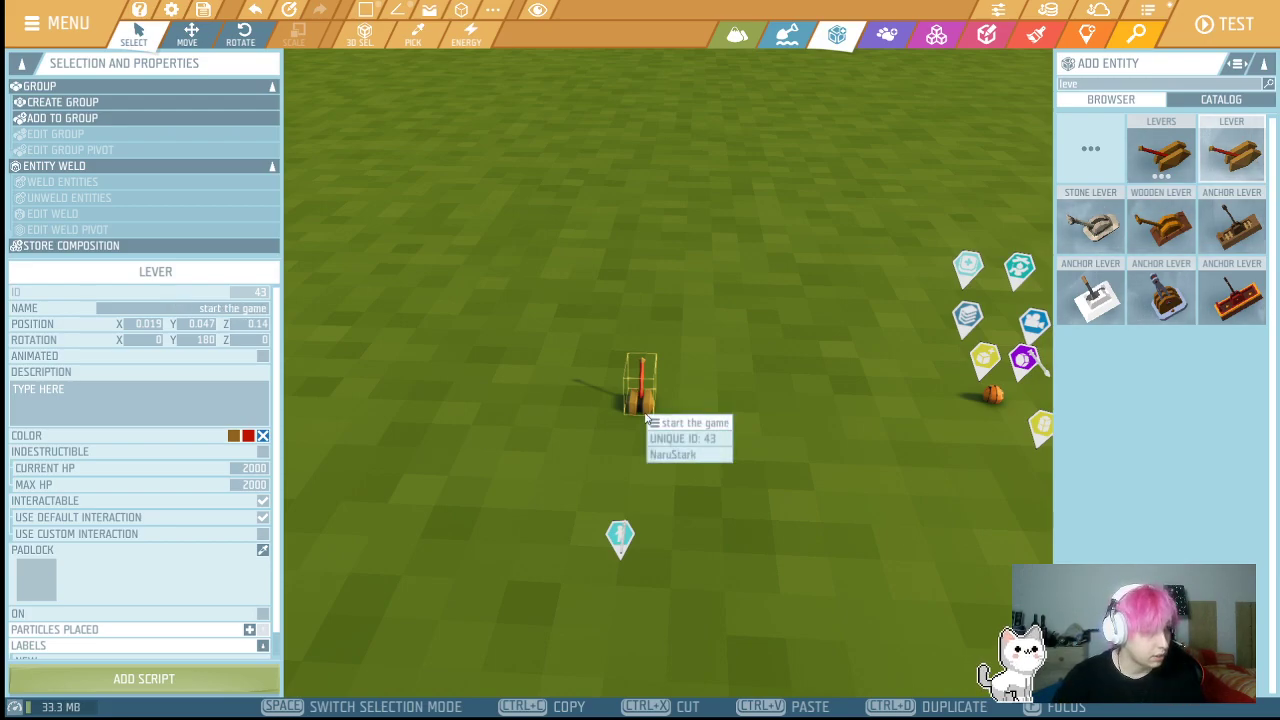
mouse_move(642, 393)
left_mouse_down()
mouse_move(633, 388)
mouse_move(642, 398)
left_mouse_up()
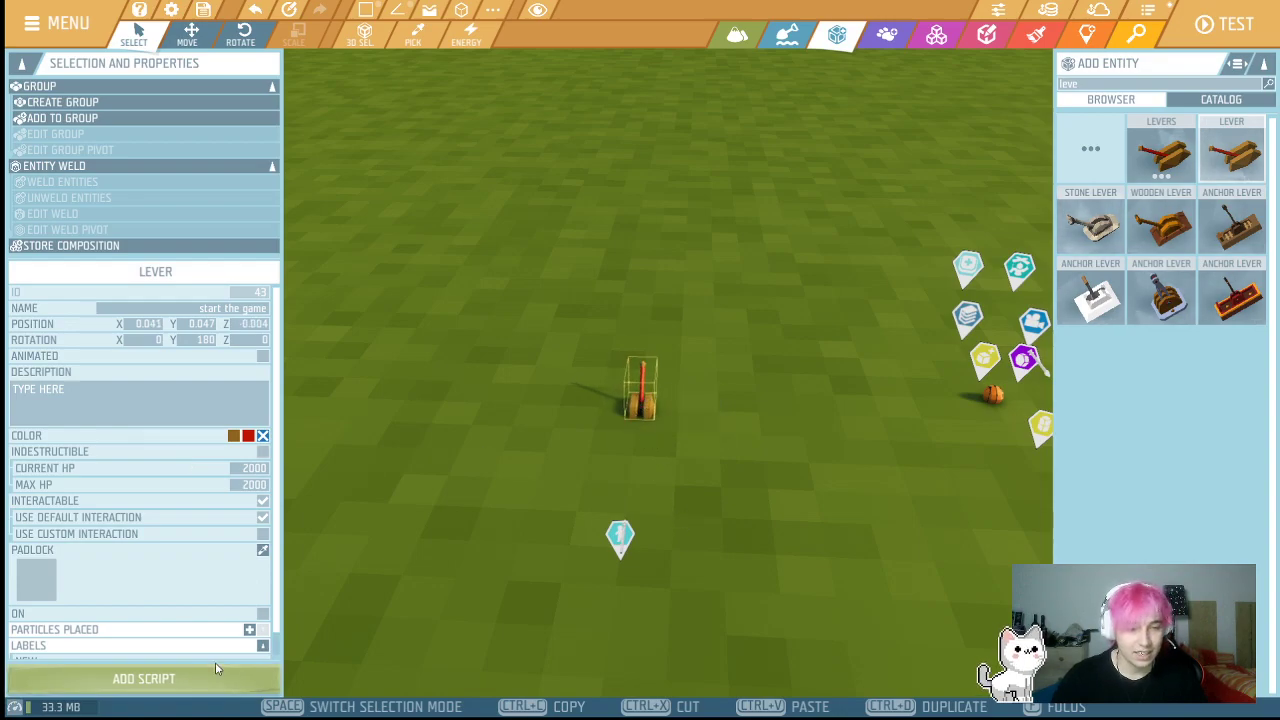
- Add a script to the lever and insert a Get Players tile with Online only set to TRUE
left_click(144, 678)
left_click(70, 96)
type("onlin")
key("BackSpace")
key("BackSpace")
key("BackSpace")
key("BackSpace")
key("BackSpace")
type("player")
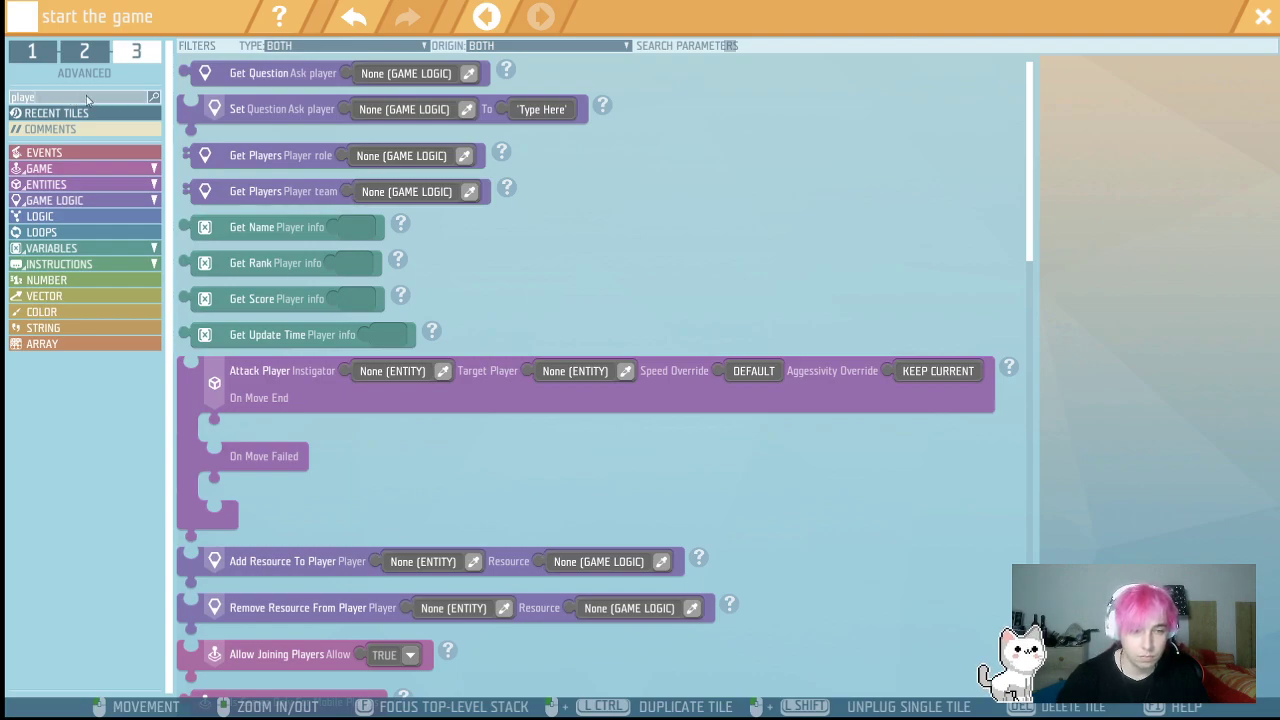
scroll(476, 477, "down", 5)
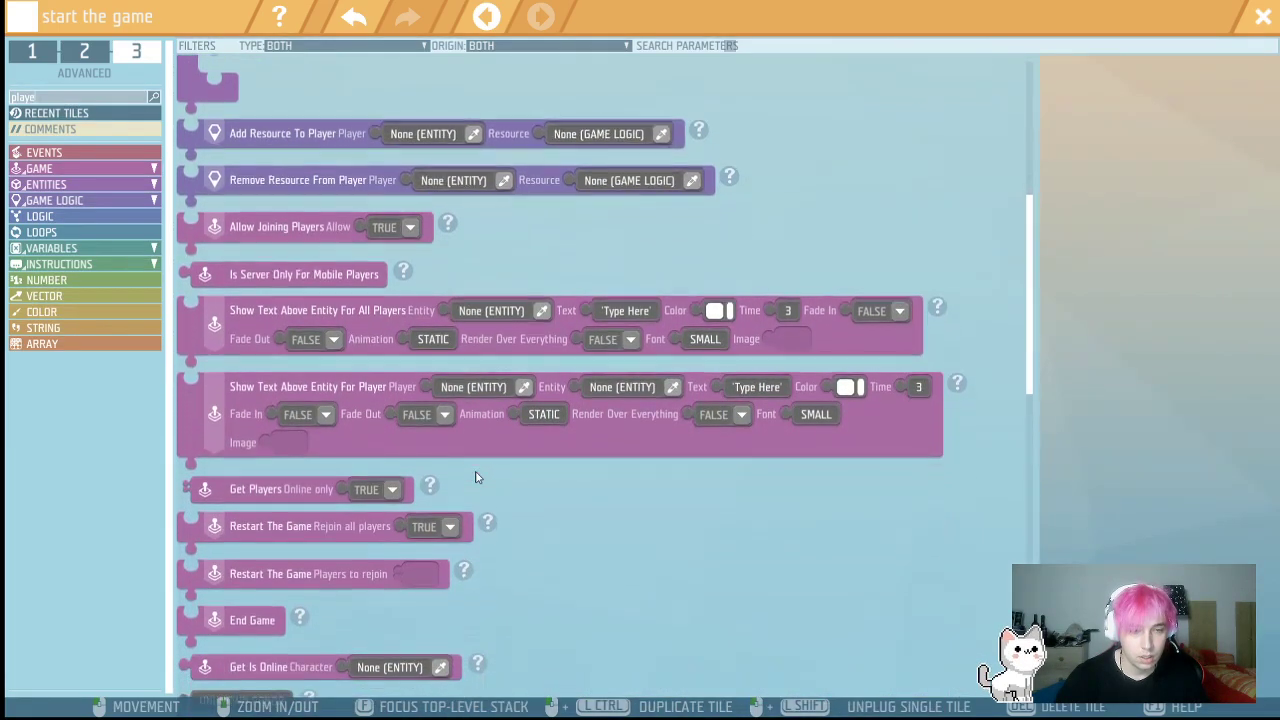
left_click_drag(242, 455, 279, 419)
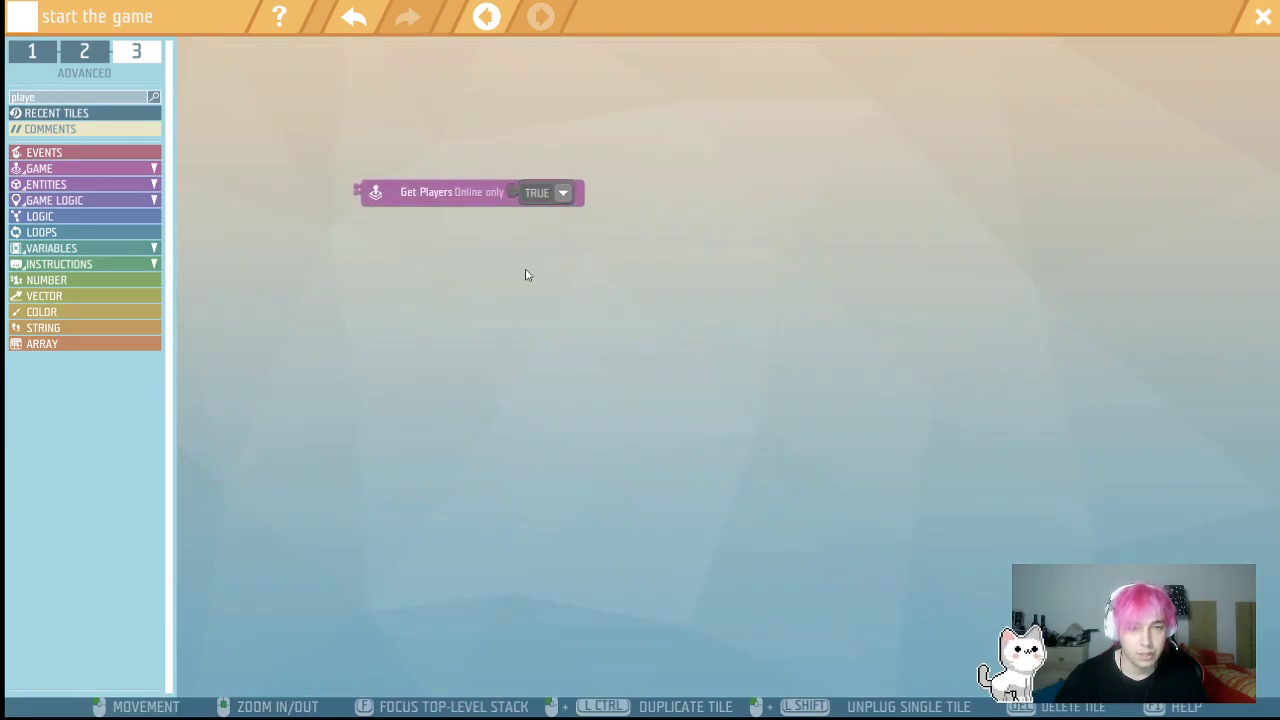
- Build a For Each loop over the online players and attach it beneath an On Switch On event
left_click(92, 151)
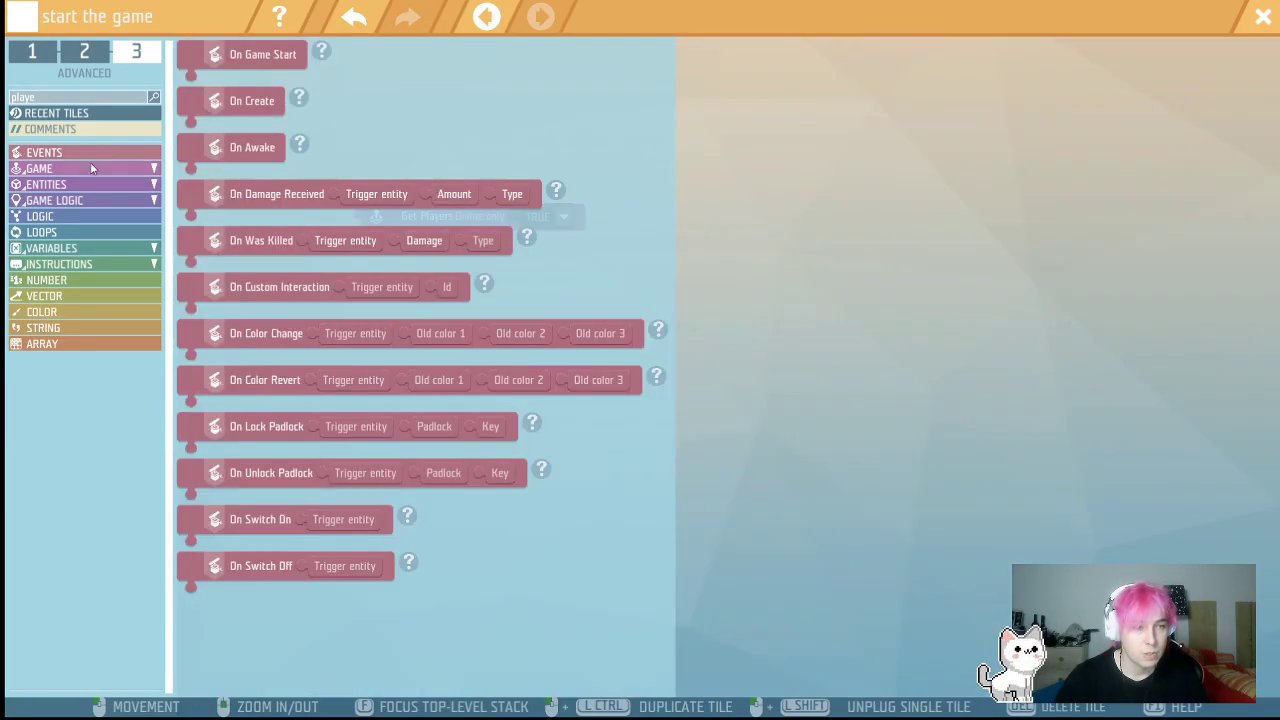
left_click(60, 230)
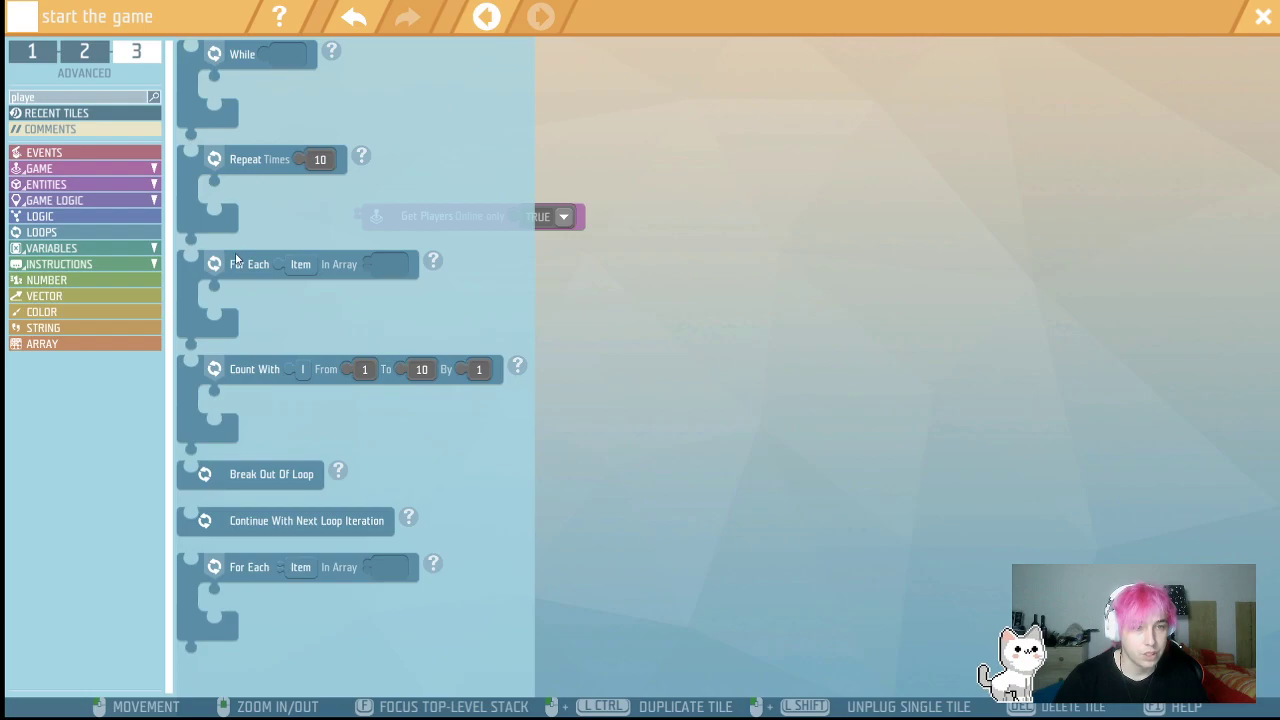
left_click_drag(236, 255, 348, 163)
left_click_drag(463, 211, 562, 158)
left_click_drag(371, 158, 393, 195)
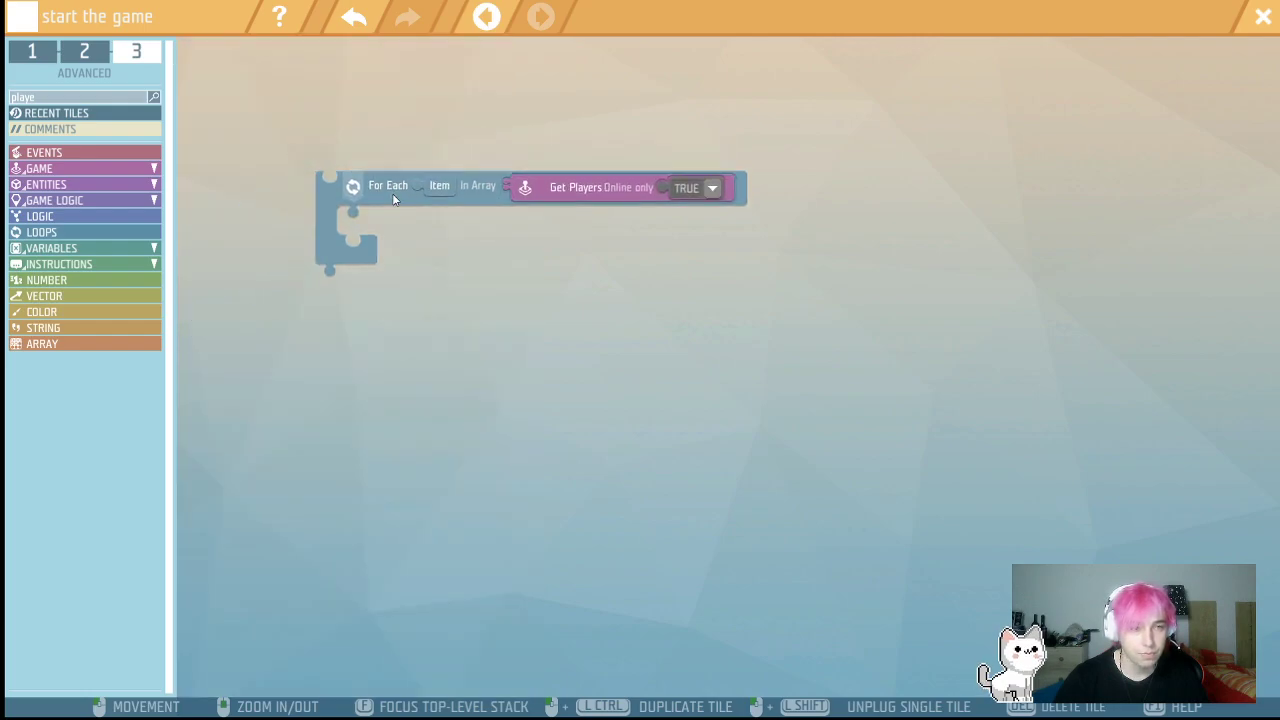
left_click(92, 152)
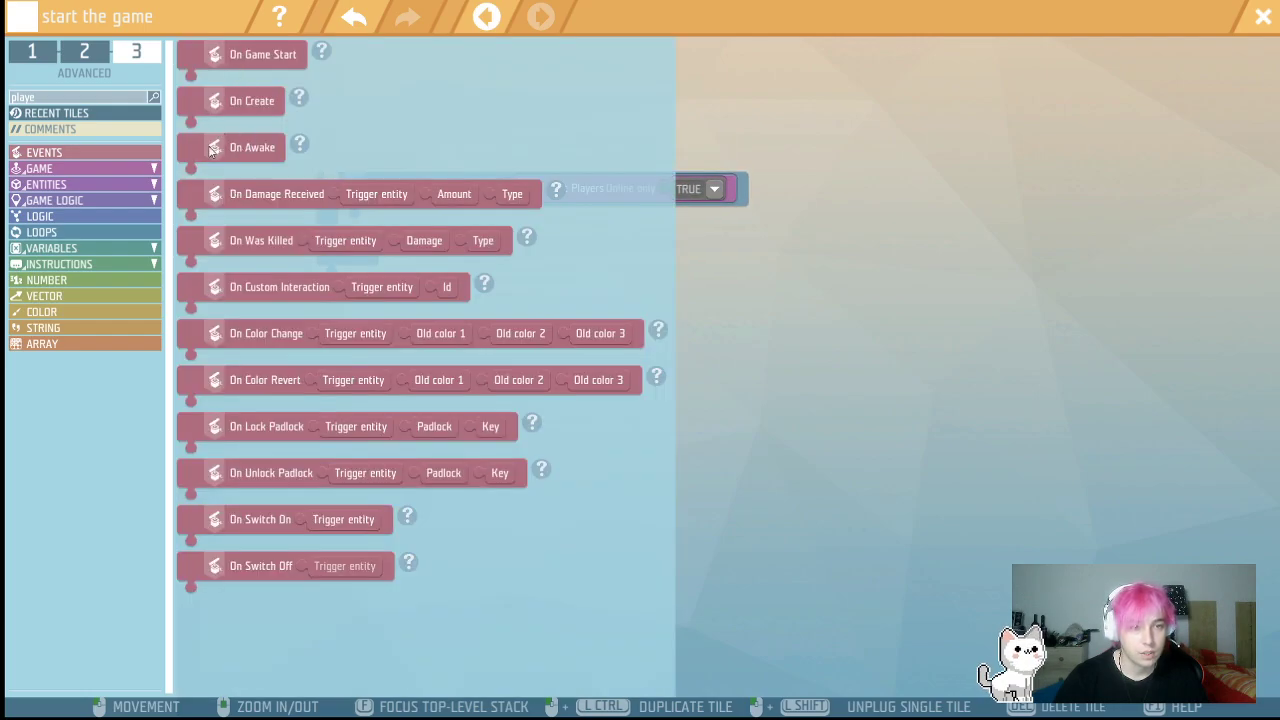
left_click_drag(240, 537, 336, 206)
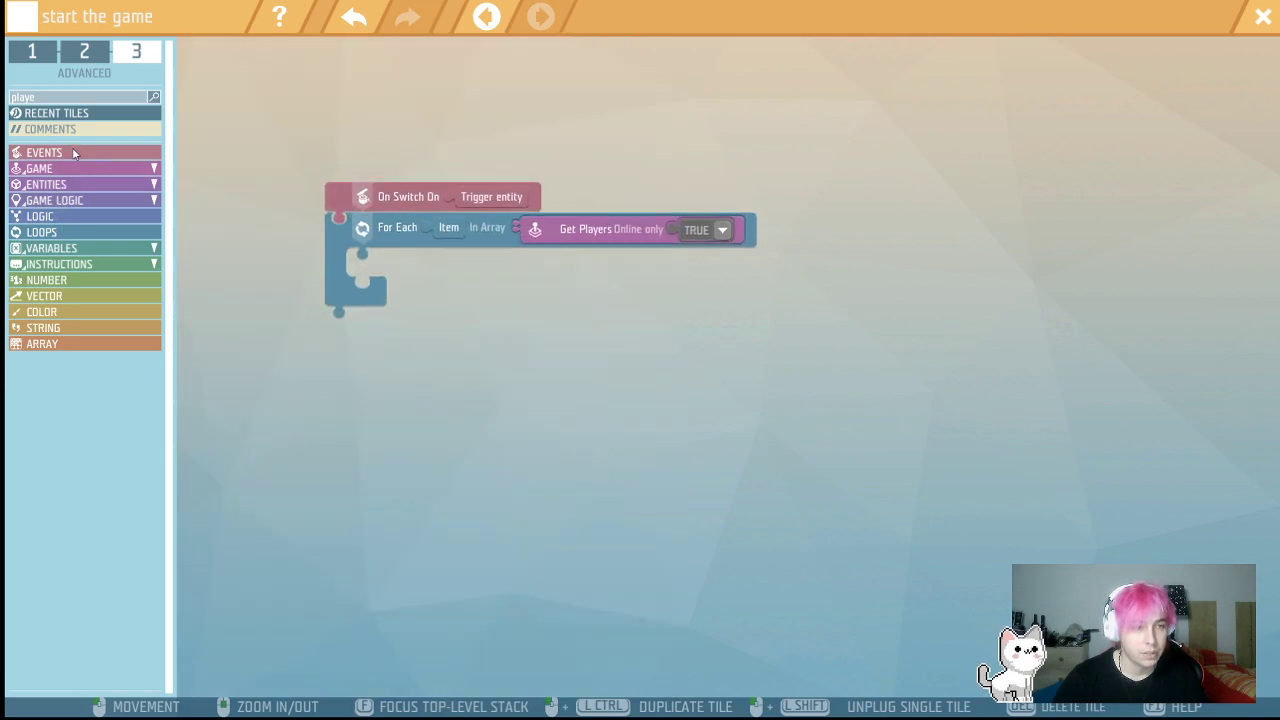
- Insert the "spawn and control new ball" instruction inside the loop and pass the loop's Item as its player
left_click(76, 100)
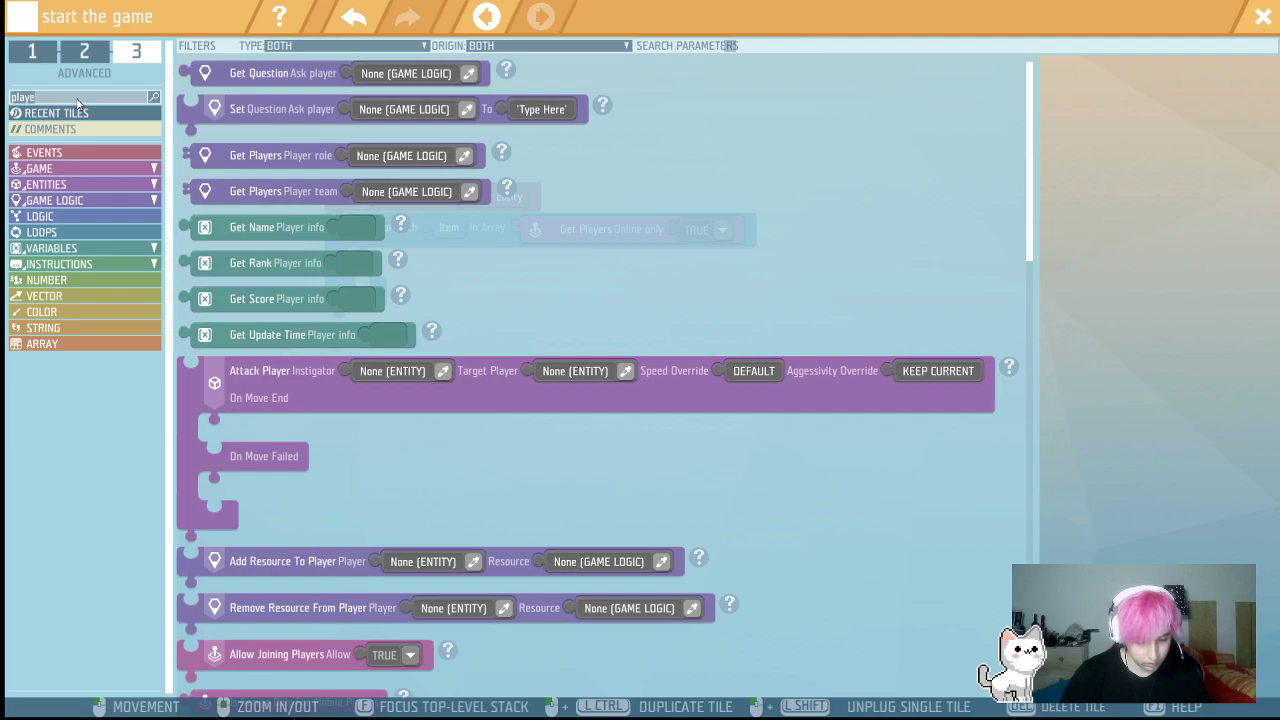
key("ctrl+a")
type("stor")
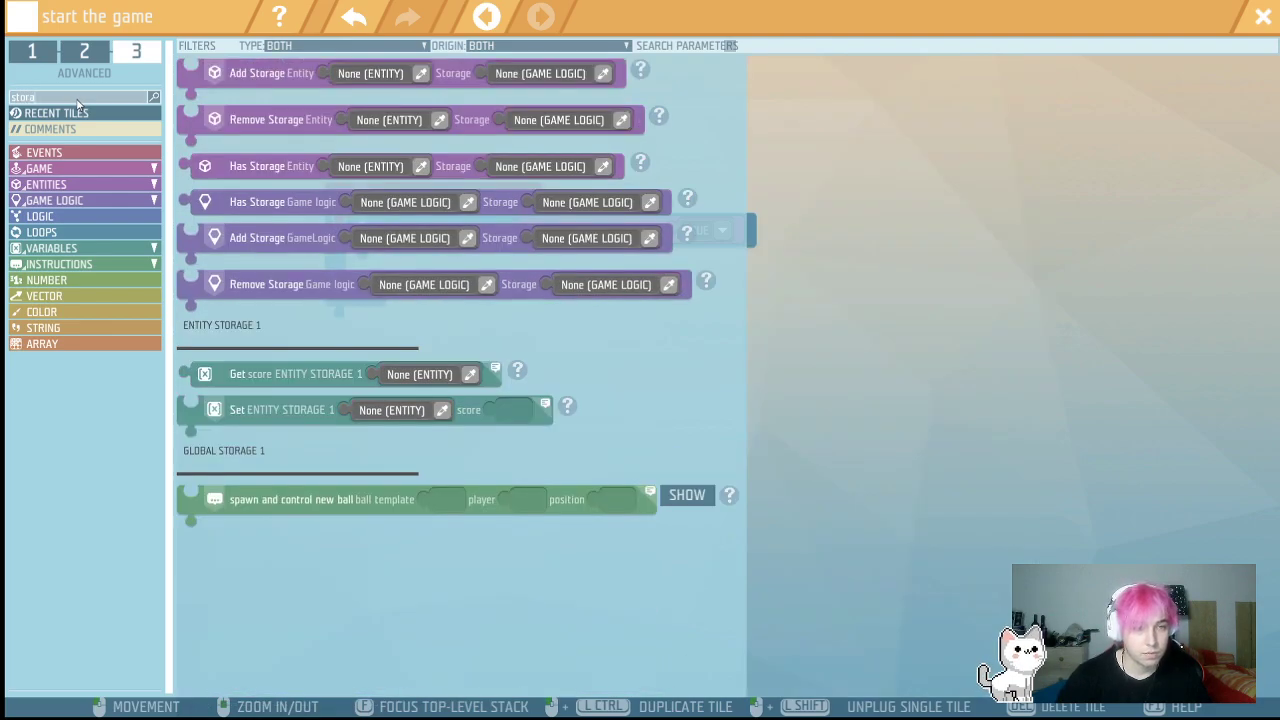
left_click_drag(268, 513, 537, 314)
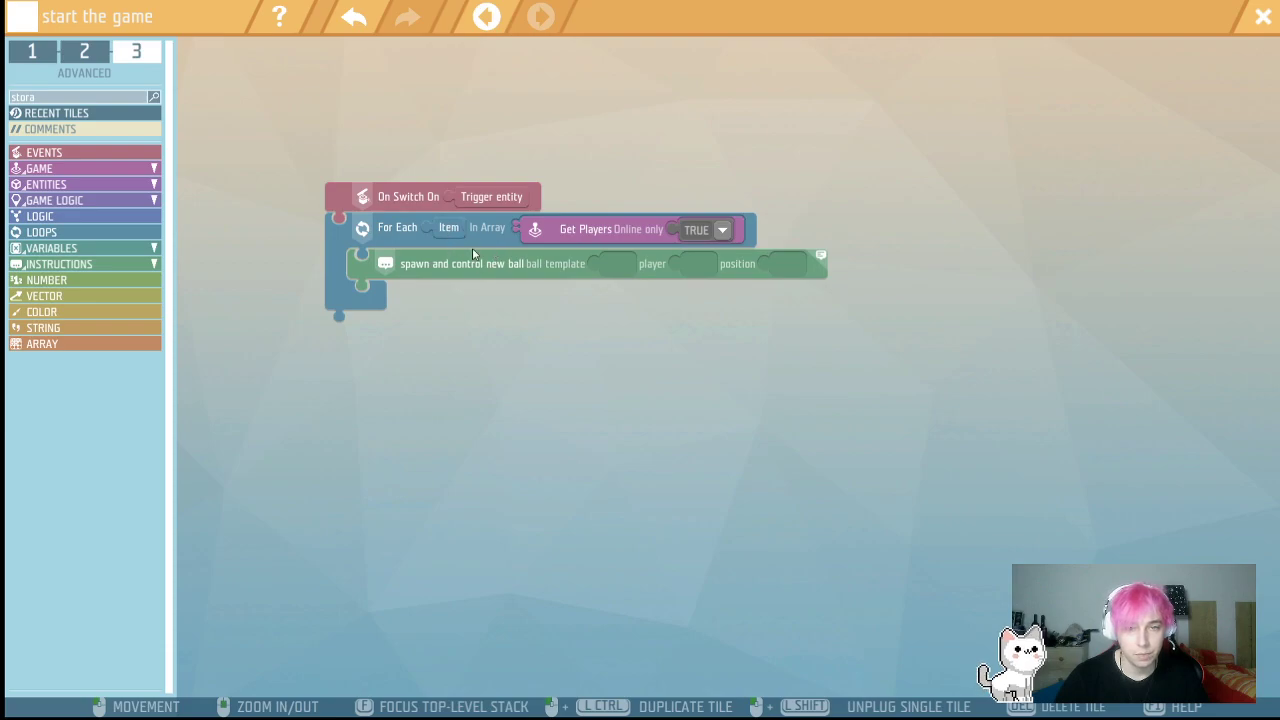
left_click_drag(448, 227, 700, 265)
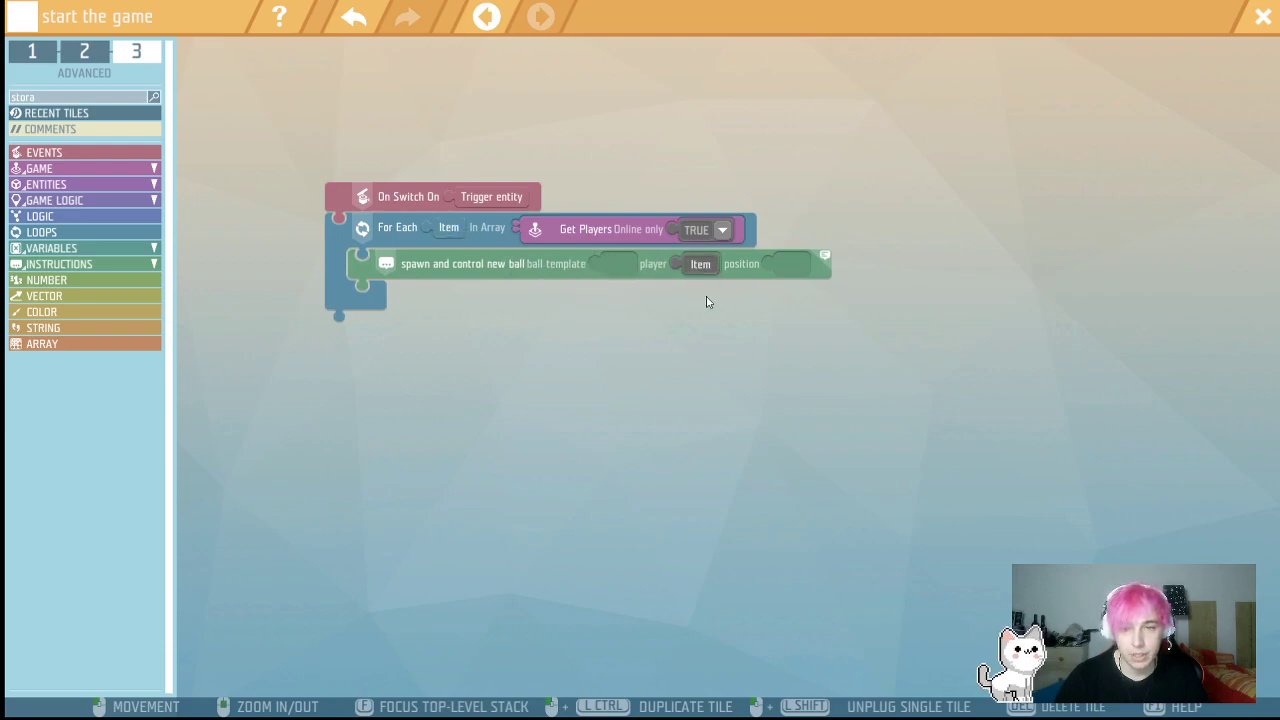
left_click(64, 97)
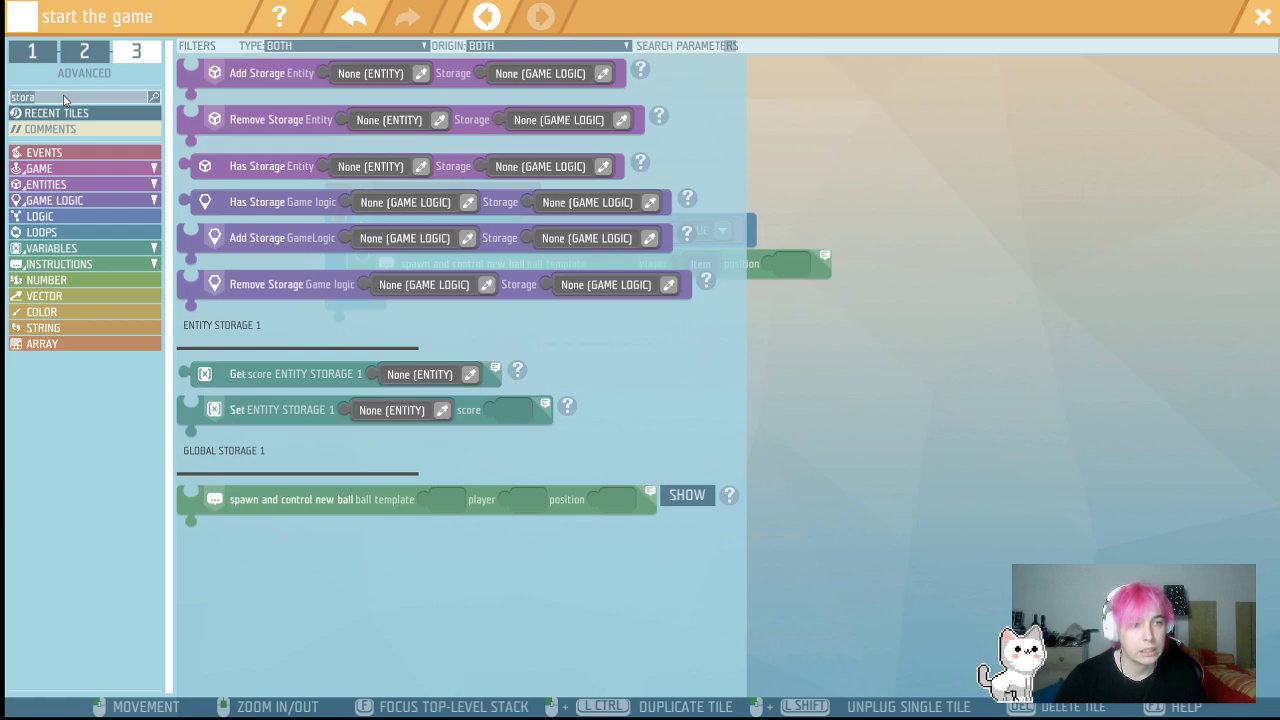
left_click(836, 365)
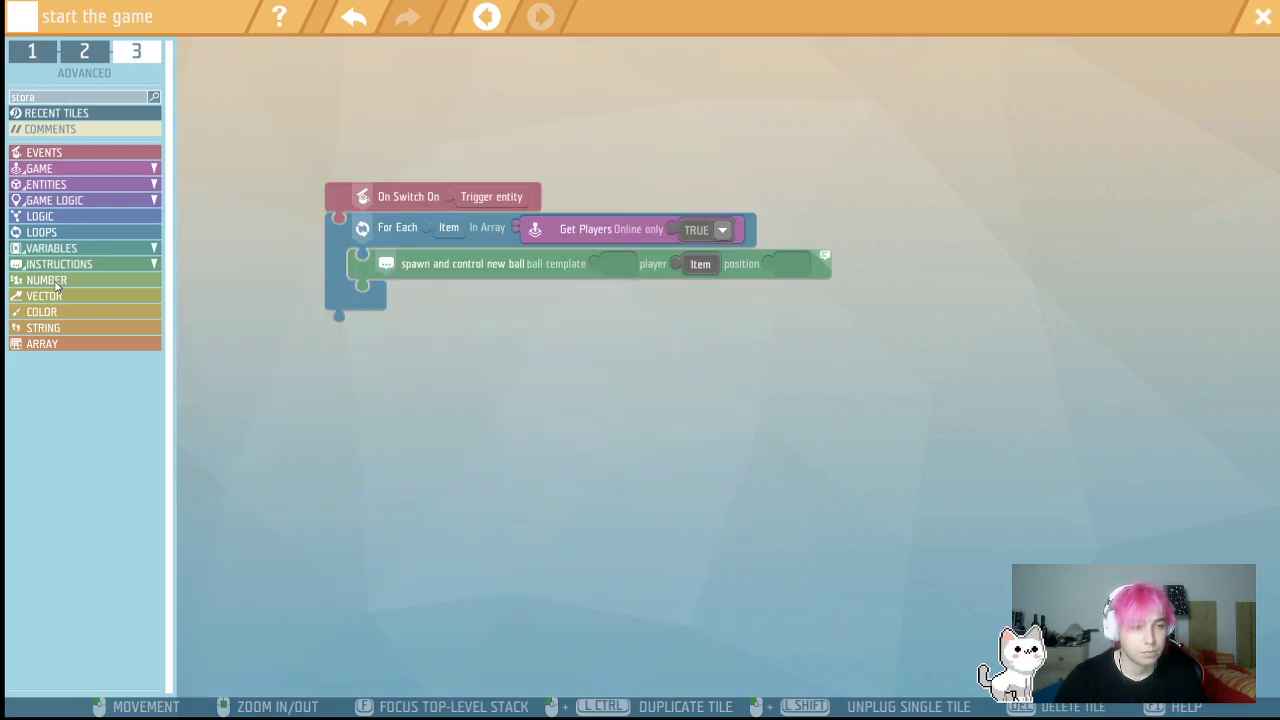
- Declare a local Variable ahead of the loop with a default vector of 0, 0, 0
left_click(52, 248)
left_click_drag(240, 92, 380, 222)
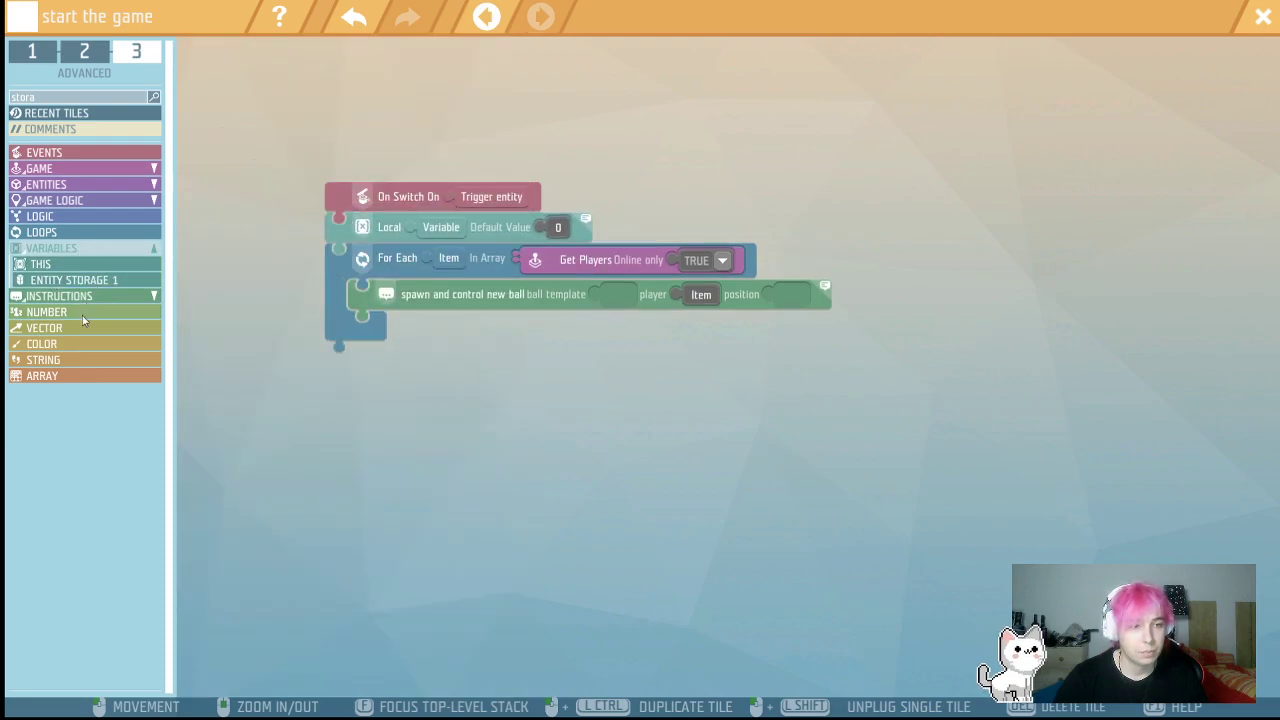
left_click(50, 312)
left_click(52, 329)
left_click_drag(213, 57, 587, 212)
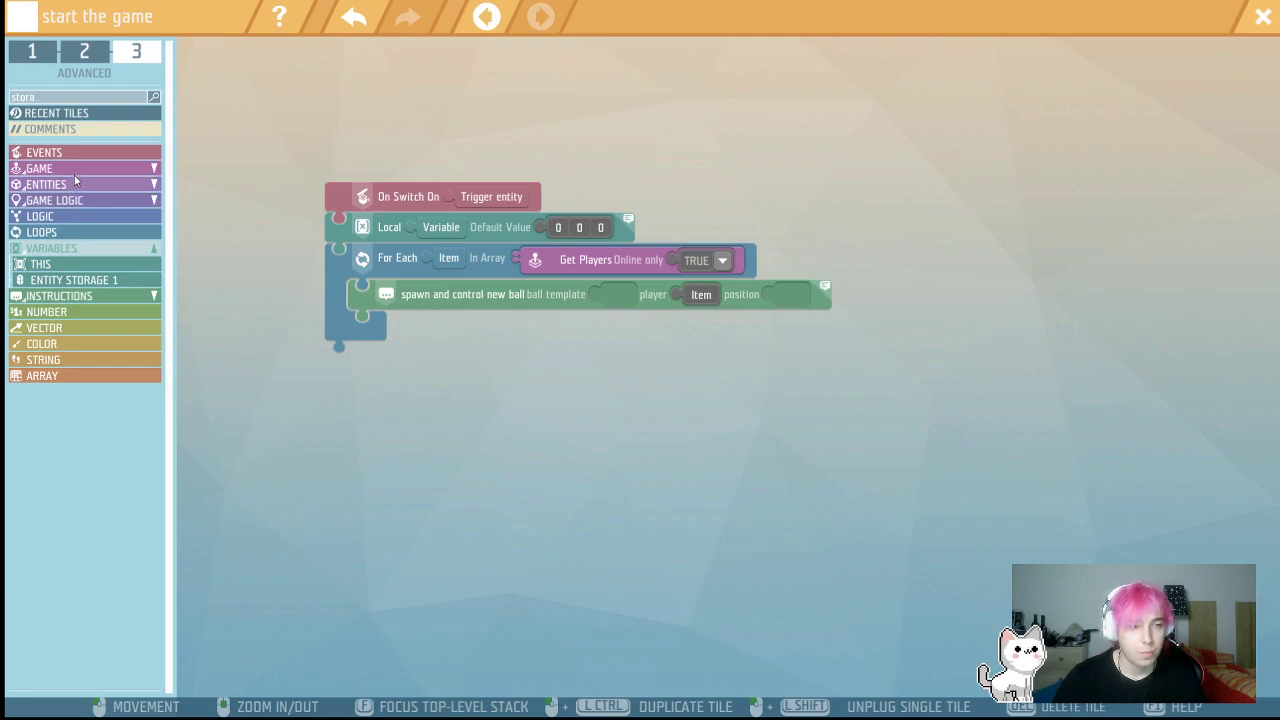
- Set the instruction's ball template to ENTITY TEMPLATE 1 from the scene and its position to the local Variable
left_click(110, 98)
type("game lo")
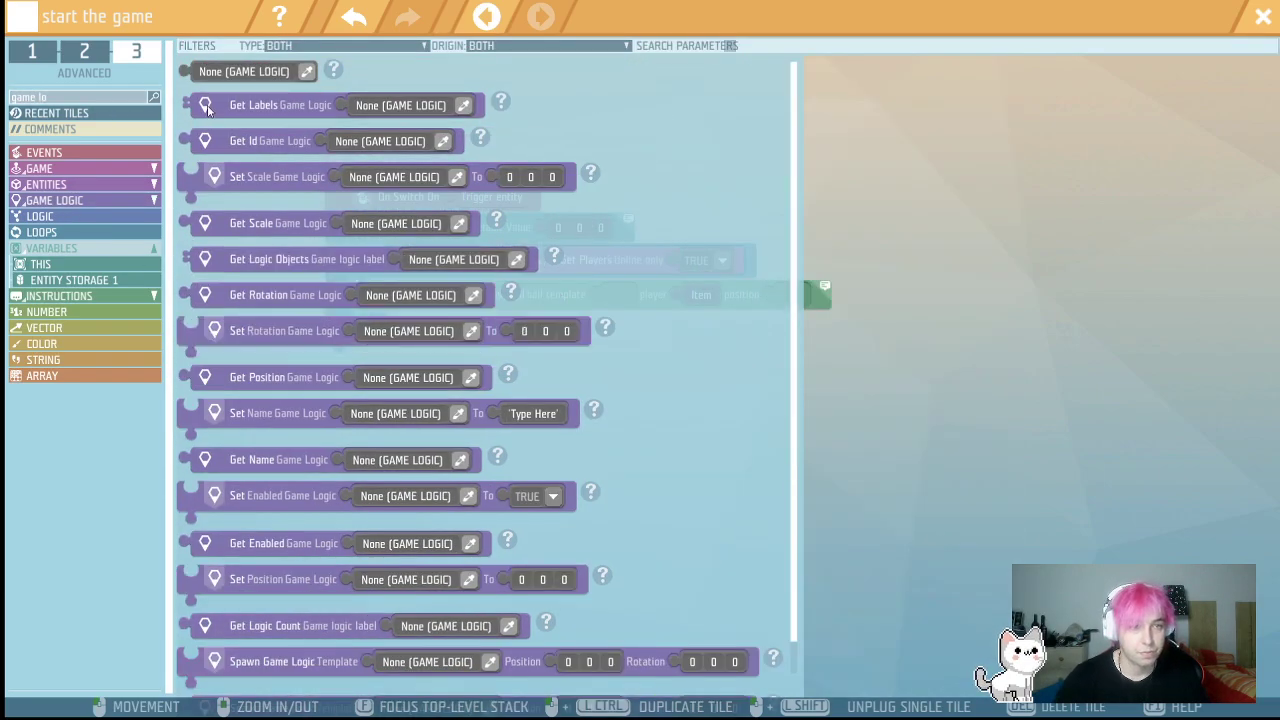
left_click_drag(250, 71, 712, 328)
left_click(717, 299)
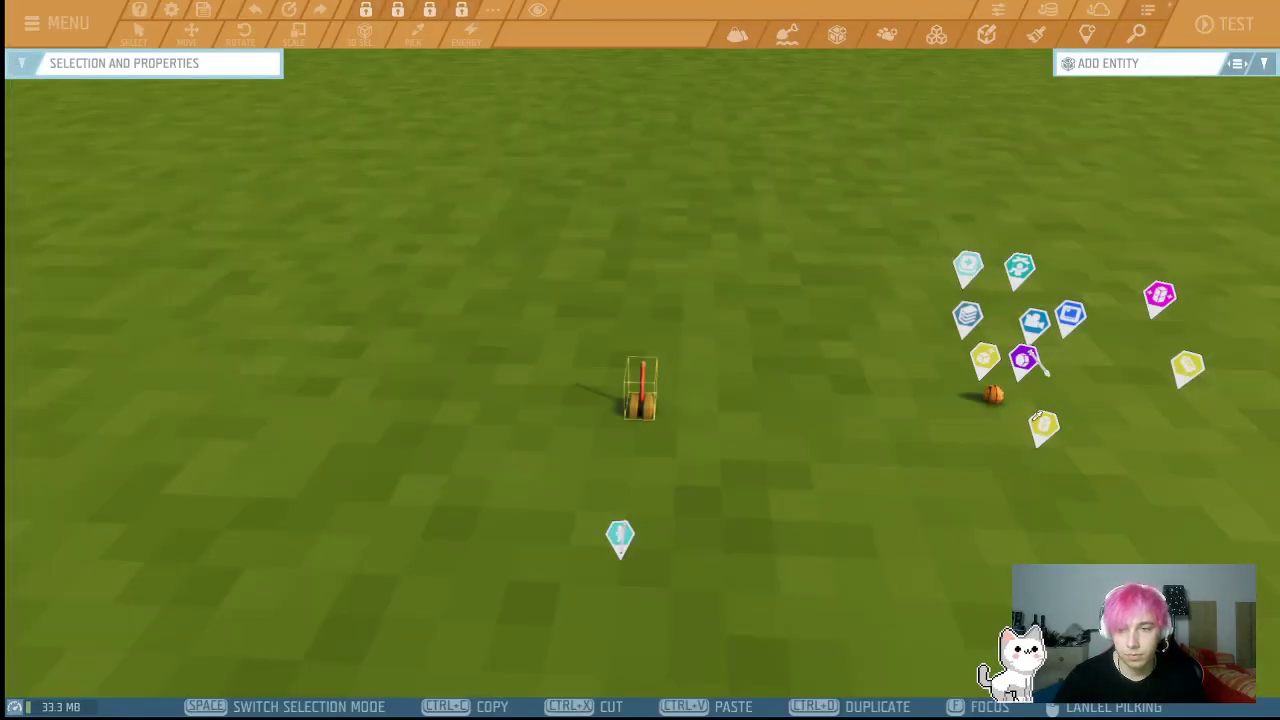
left_click(987, 360)
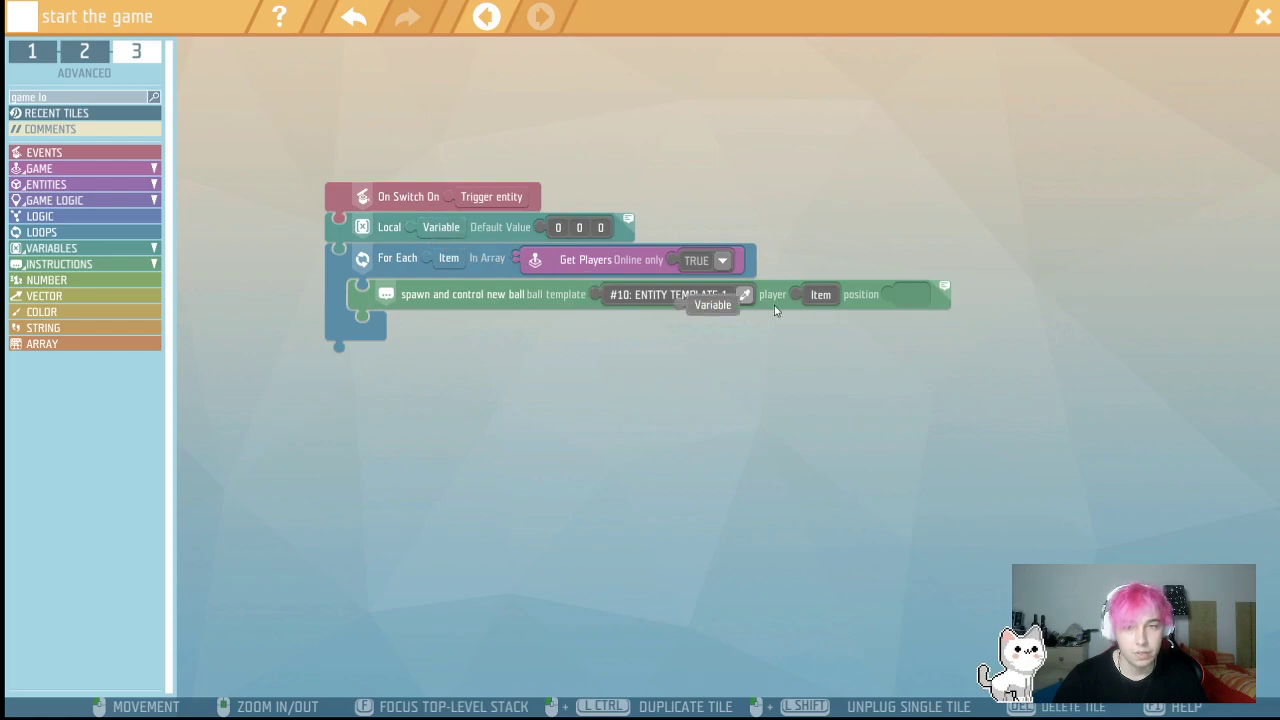
left_click_drag(717, 310, 866, 286)
- Inside the loop after the spawn instruction, set the local Variable to a vector operation with Variable as its first operand
left_click_drag(396, 236, 420, 333)
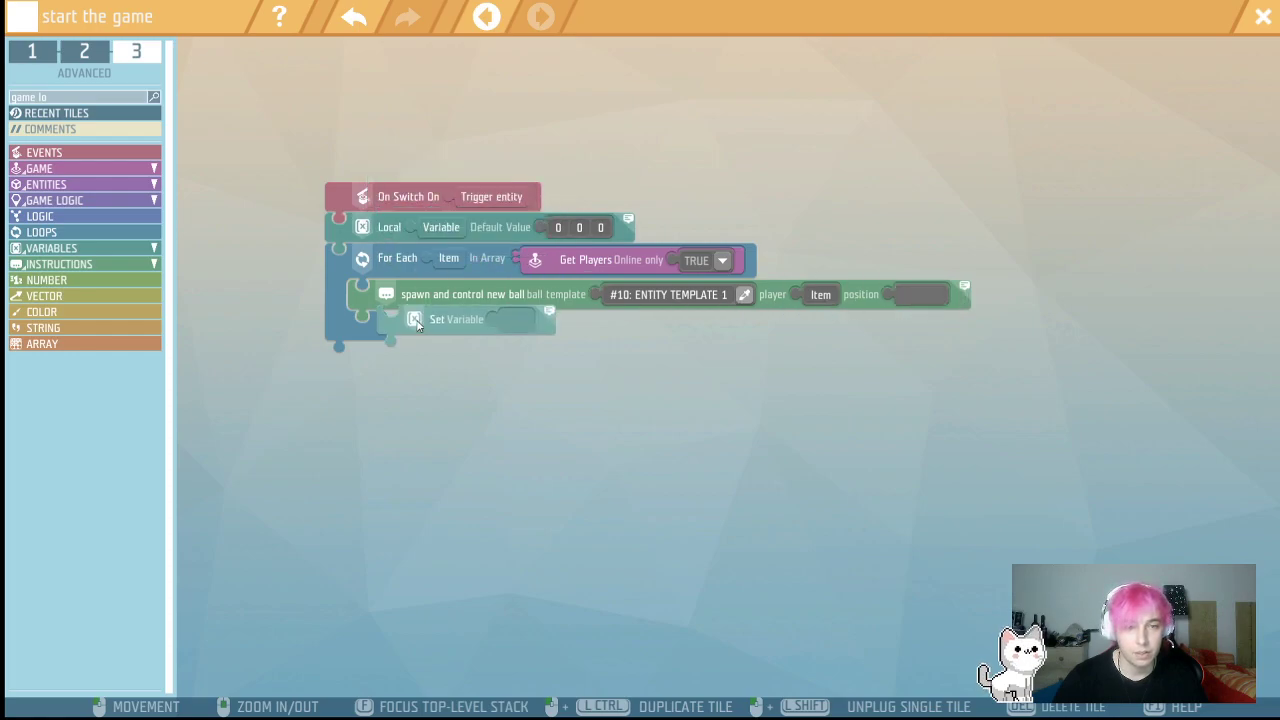
left_click(63, 289)
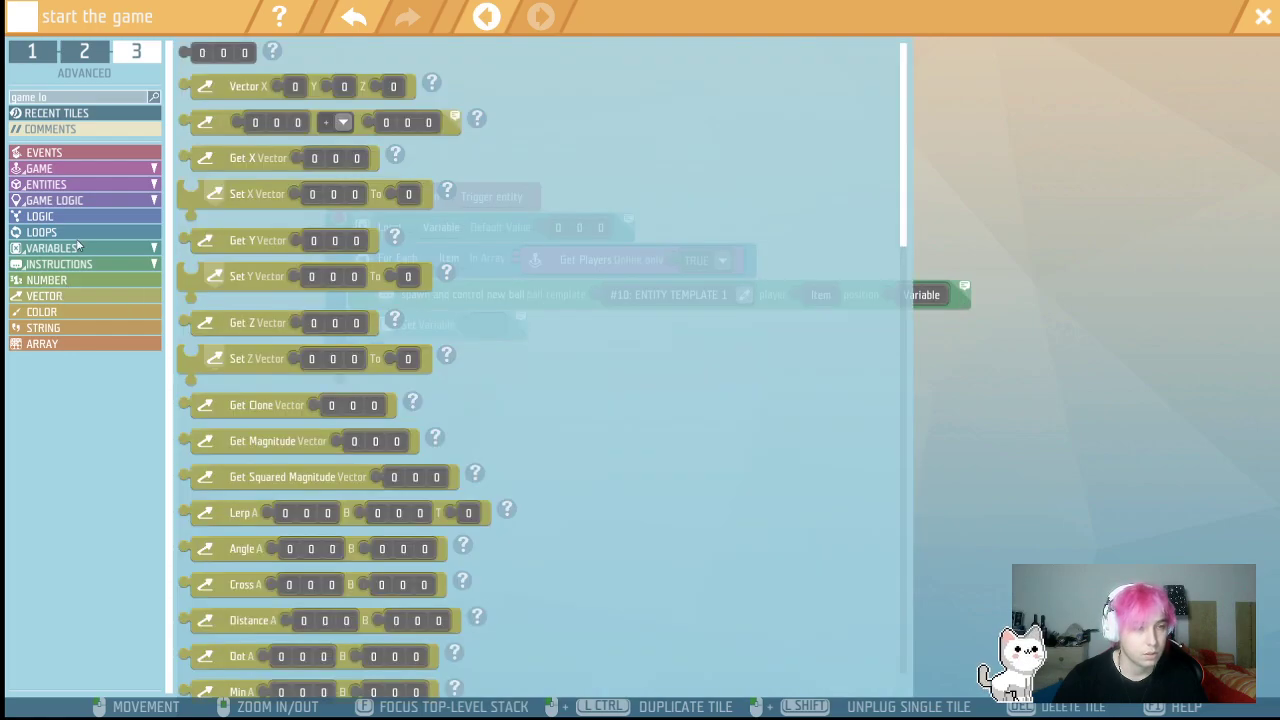
left_click_drag(205, 122, 485, 327)
left_click_drag(441, 227, 545, 327)
- Set the vector added to Variable to 1, 0, 0 and close the lever's script
left_click(674, 328)
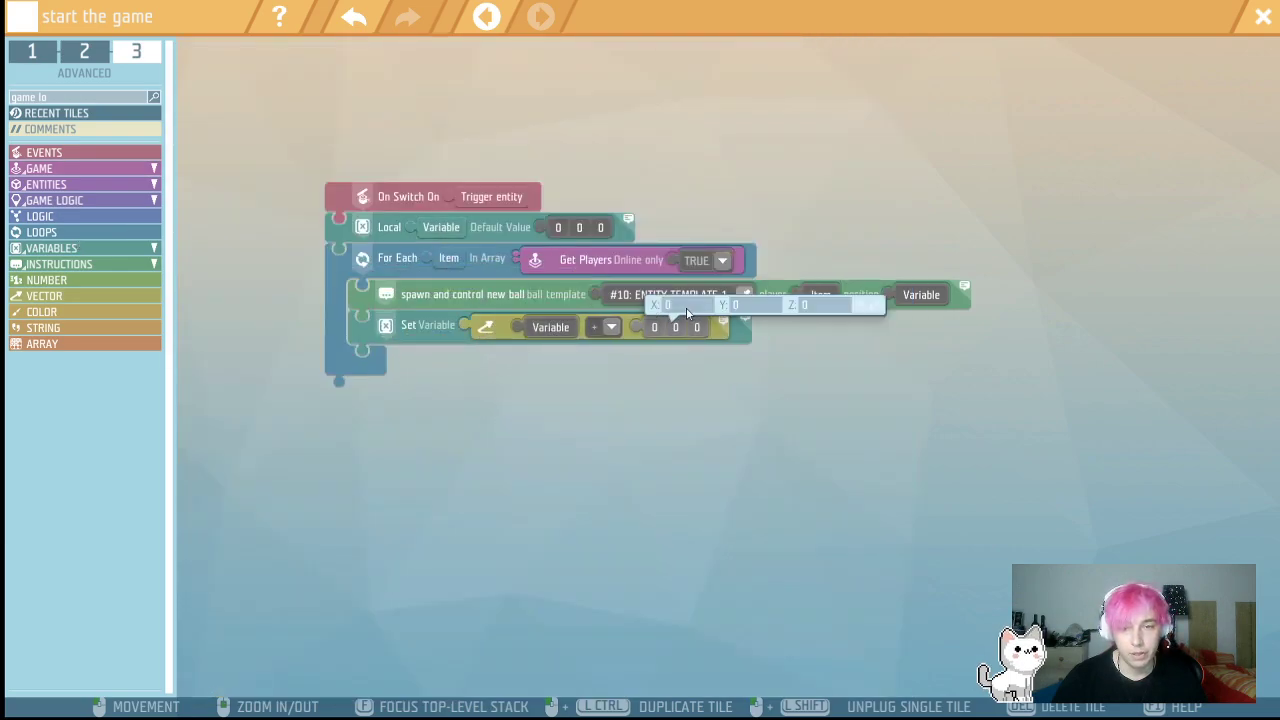
type("1")
left_click(685, 388)
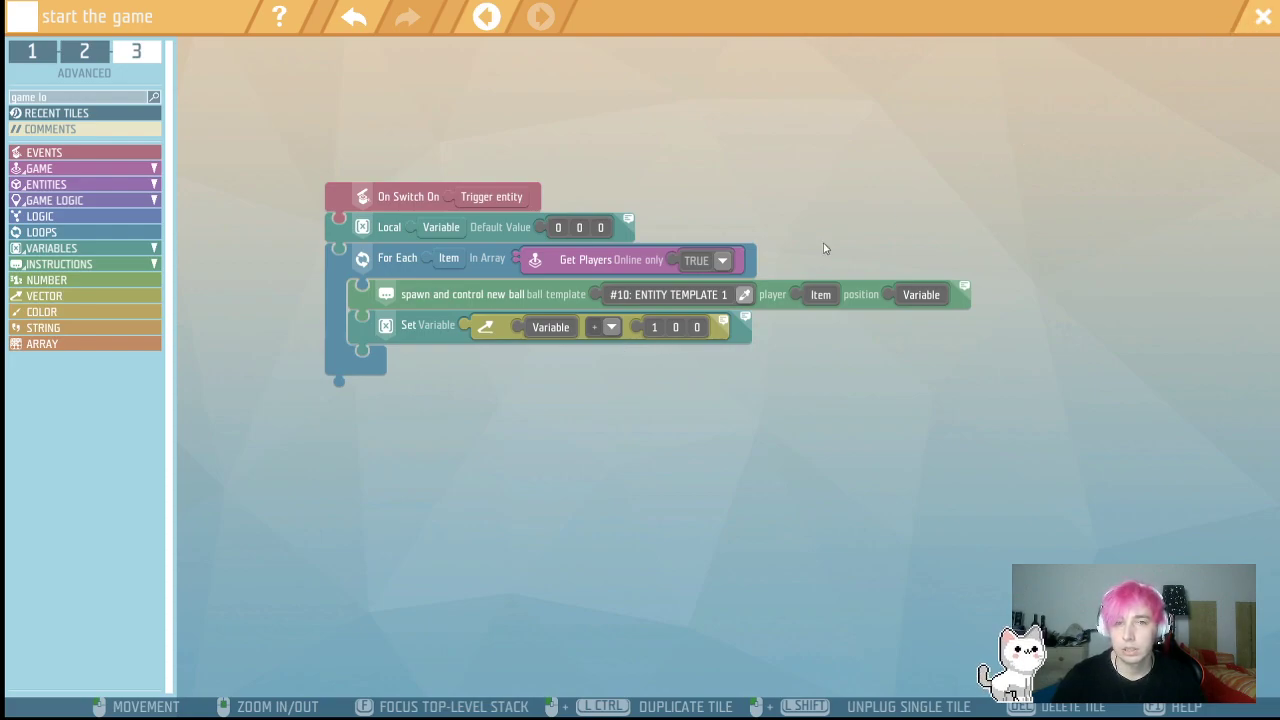
left_click(1261, 18)
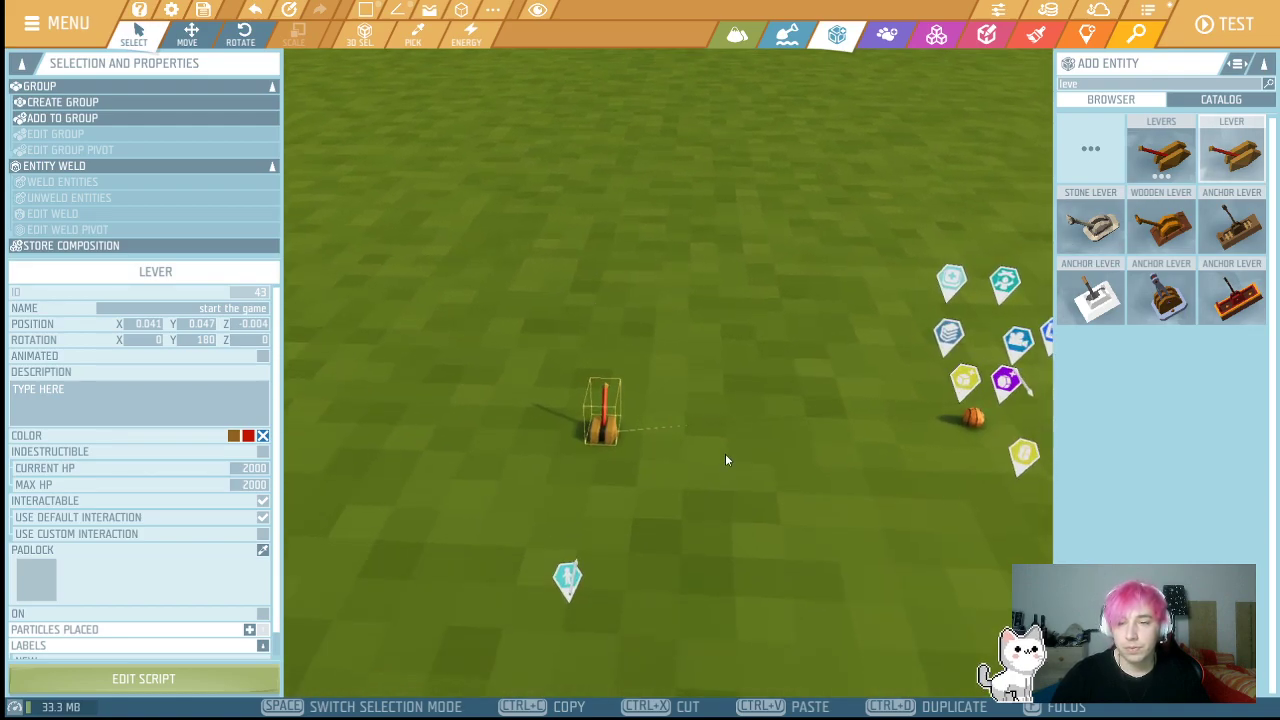
- Find the Trigger Zone game logic and place it on the grass behind the lever, at about X -1.2, Z 2.9
left_click(1087, 35)
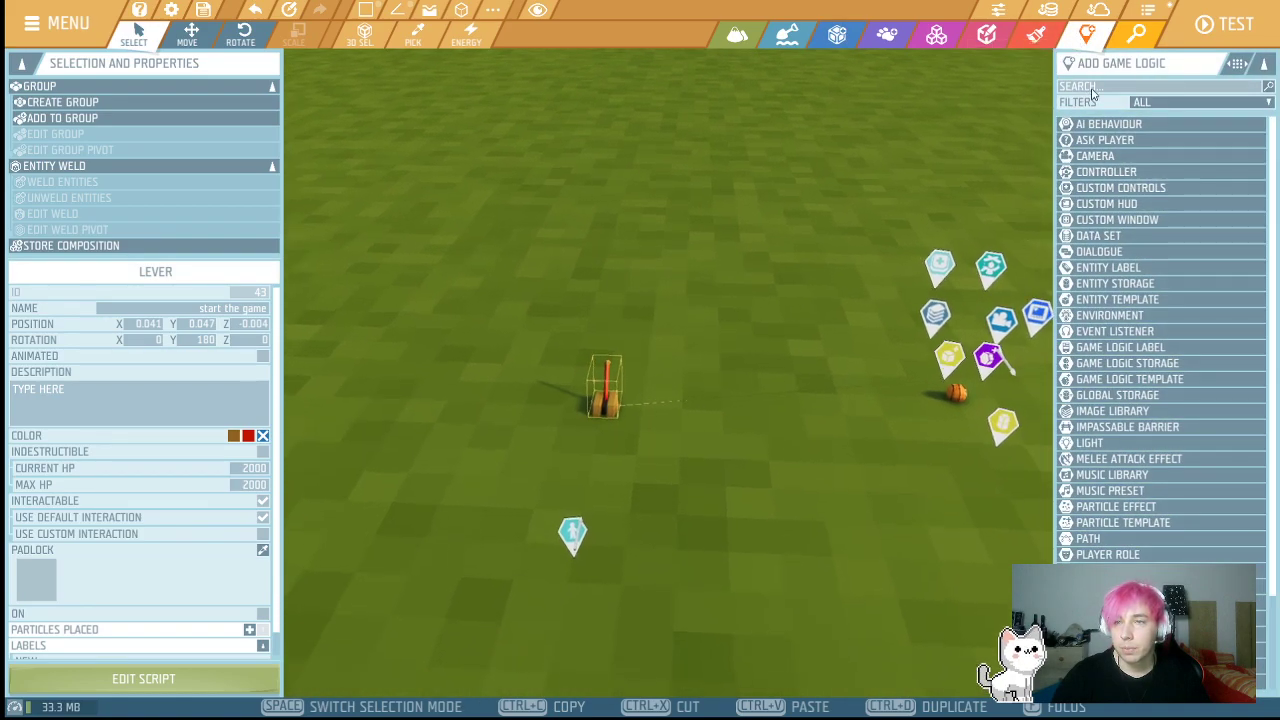
left_click(1094, 84)
type("TRIF")
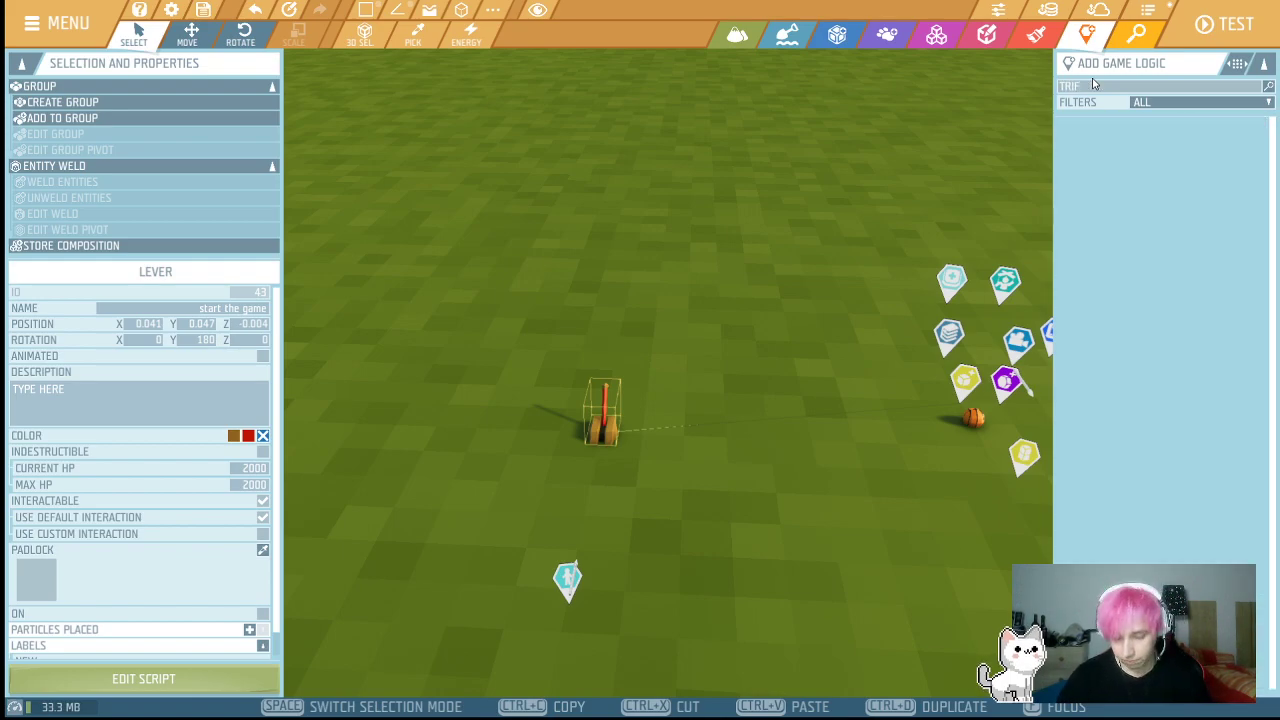
key("BackSpace")
left_click(1098, 142)
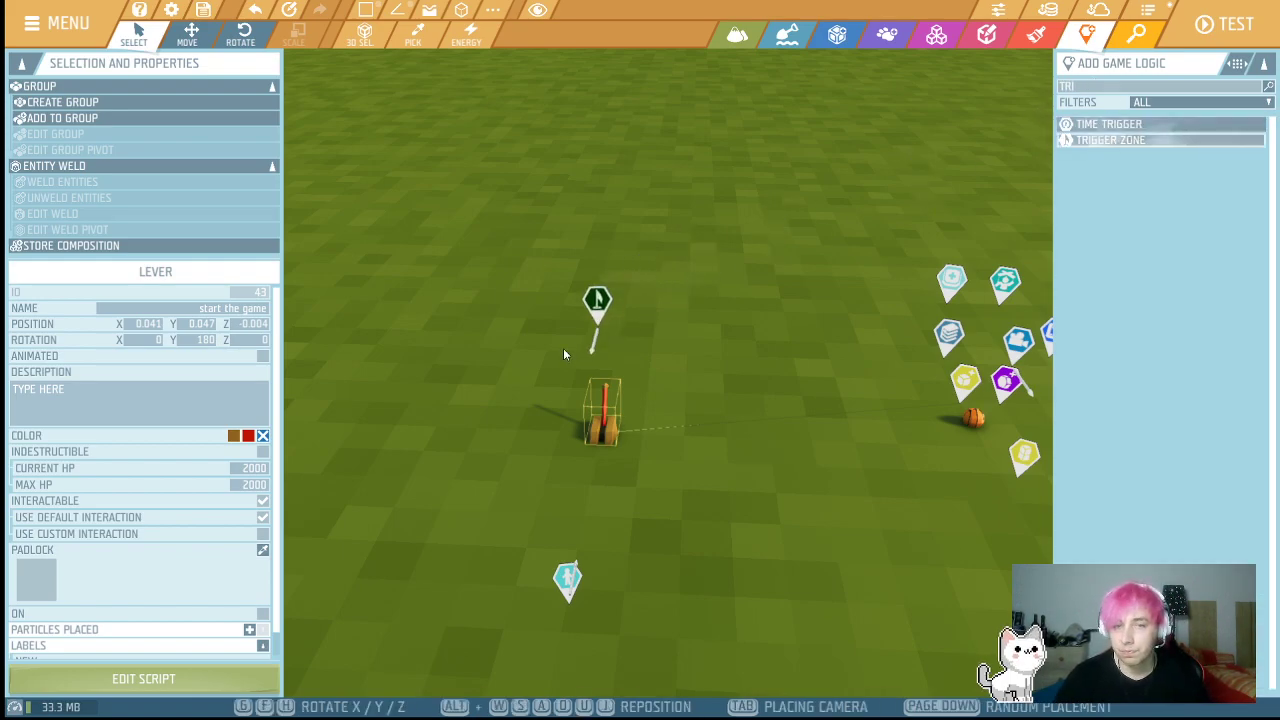
left_click(557, 335)
- Browse the entity categories and catalog for an object to use as a collectible
left_click(837, 35)
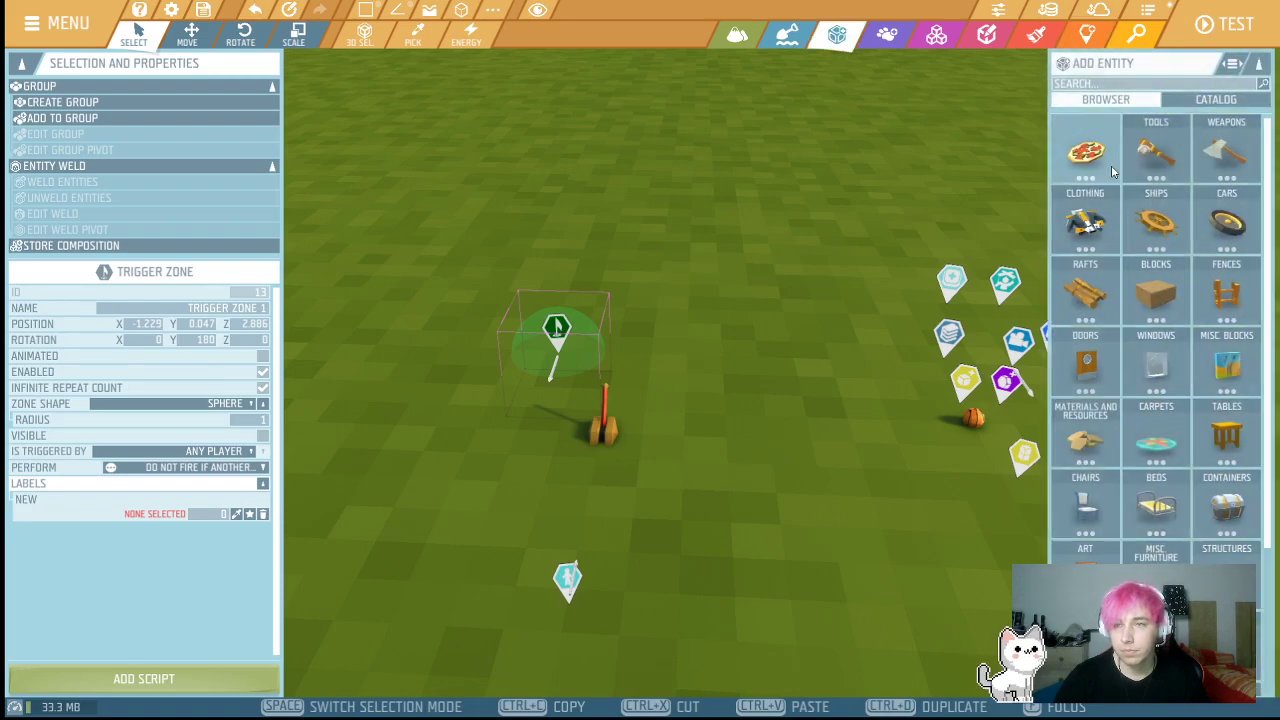
scroll(1127, 335, "up", 3)
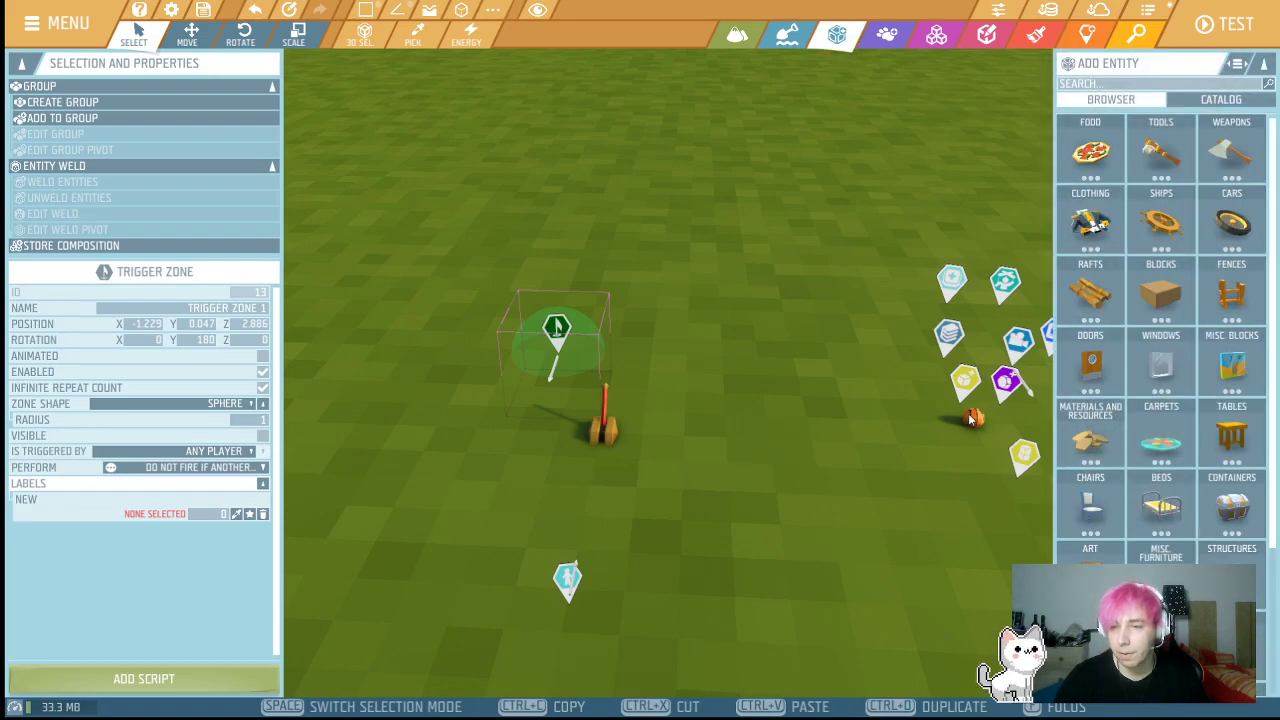
scroll(1131, 280, "down", 3)
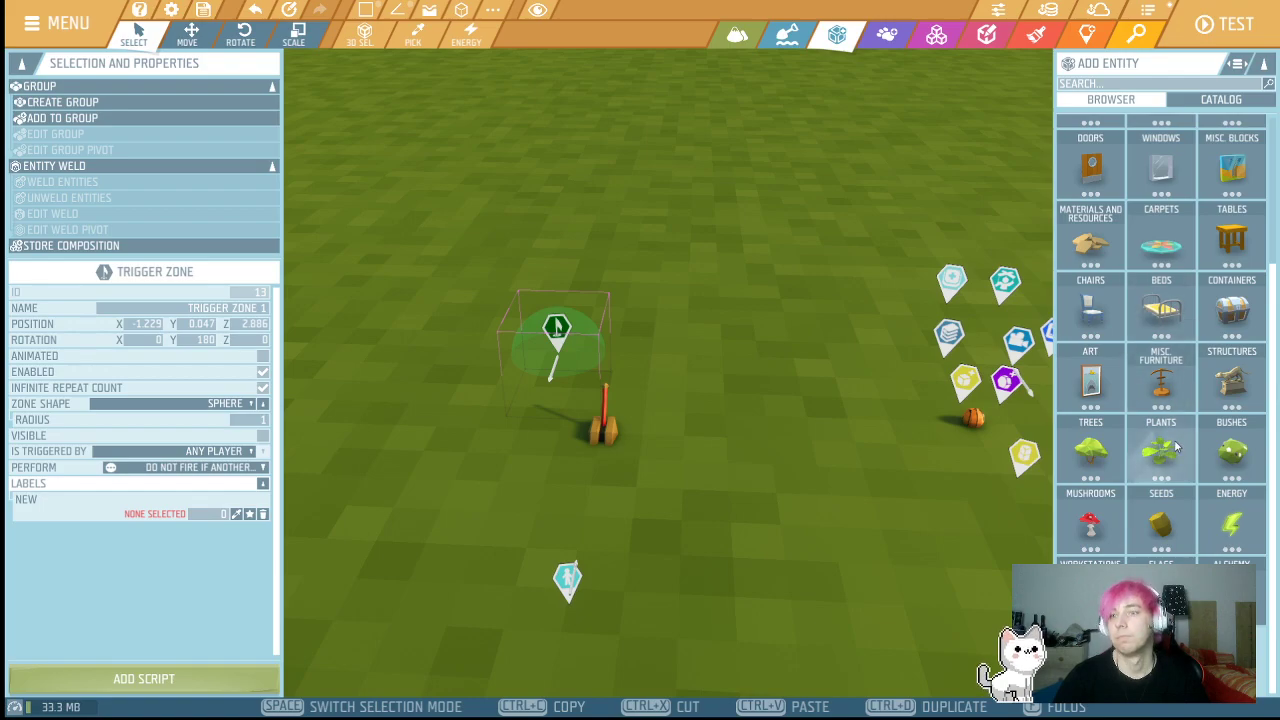
scroll(1163, 385, "up", 3)
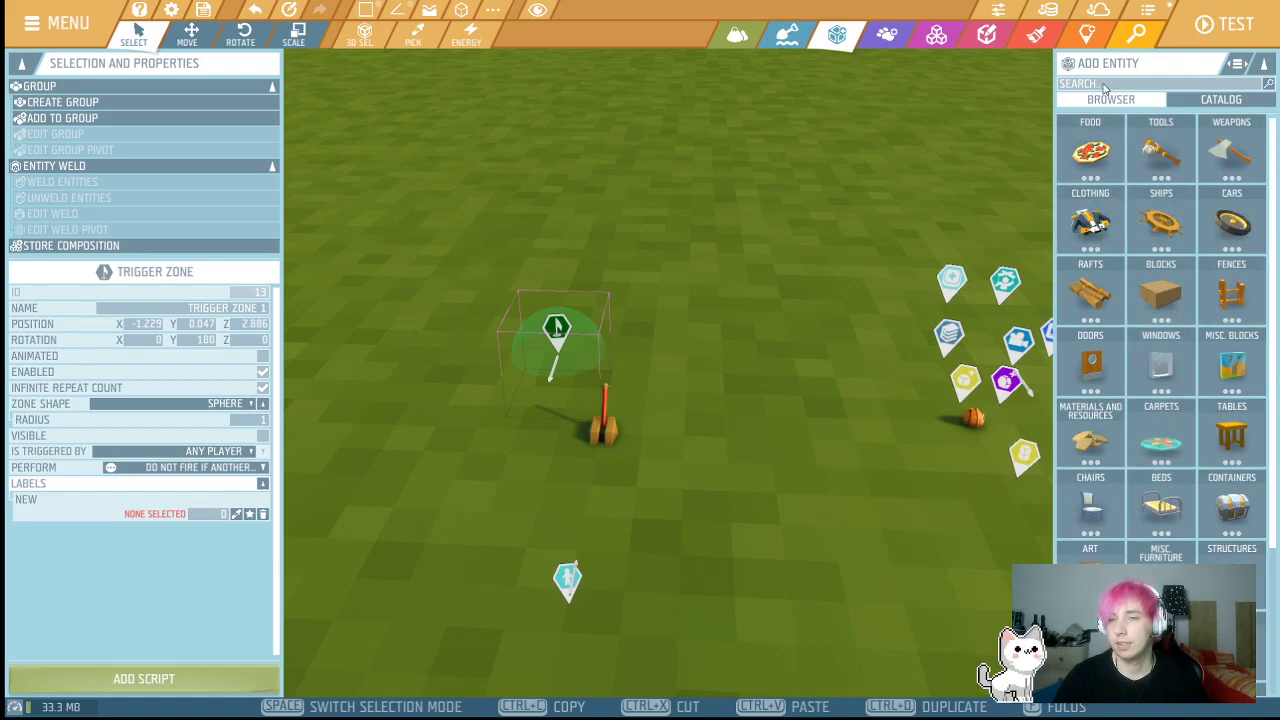
left_click(1188, 101)
scroll(1162, 320, "down", 3)
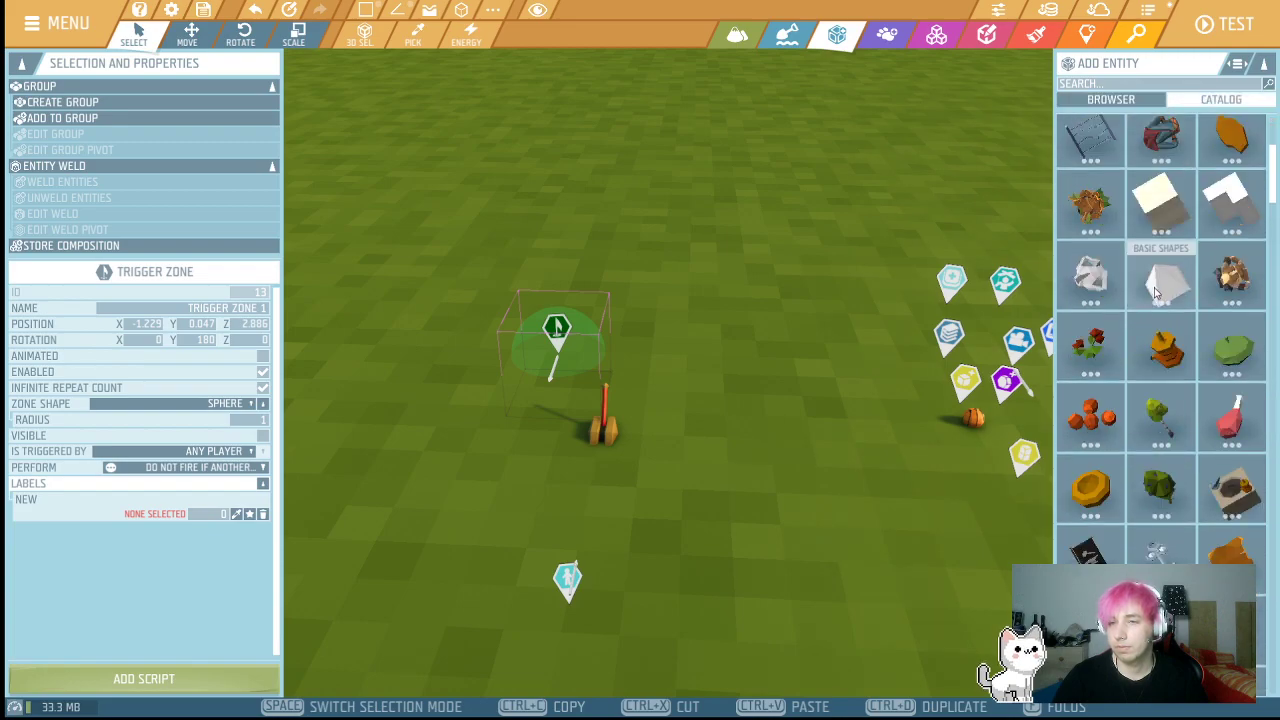
scroll(1162, 325, "down", 2)
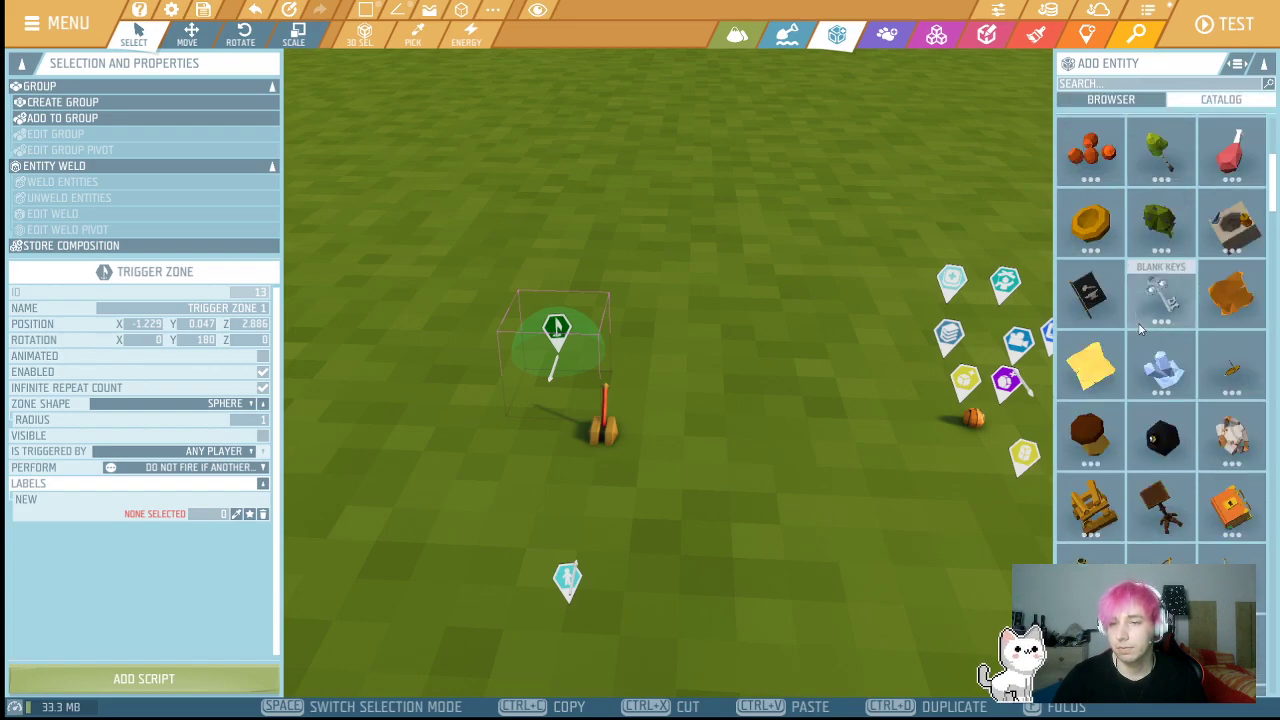
scroll(1140, 330, "down", 2)
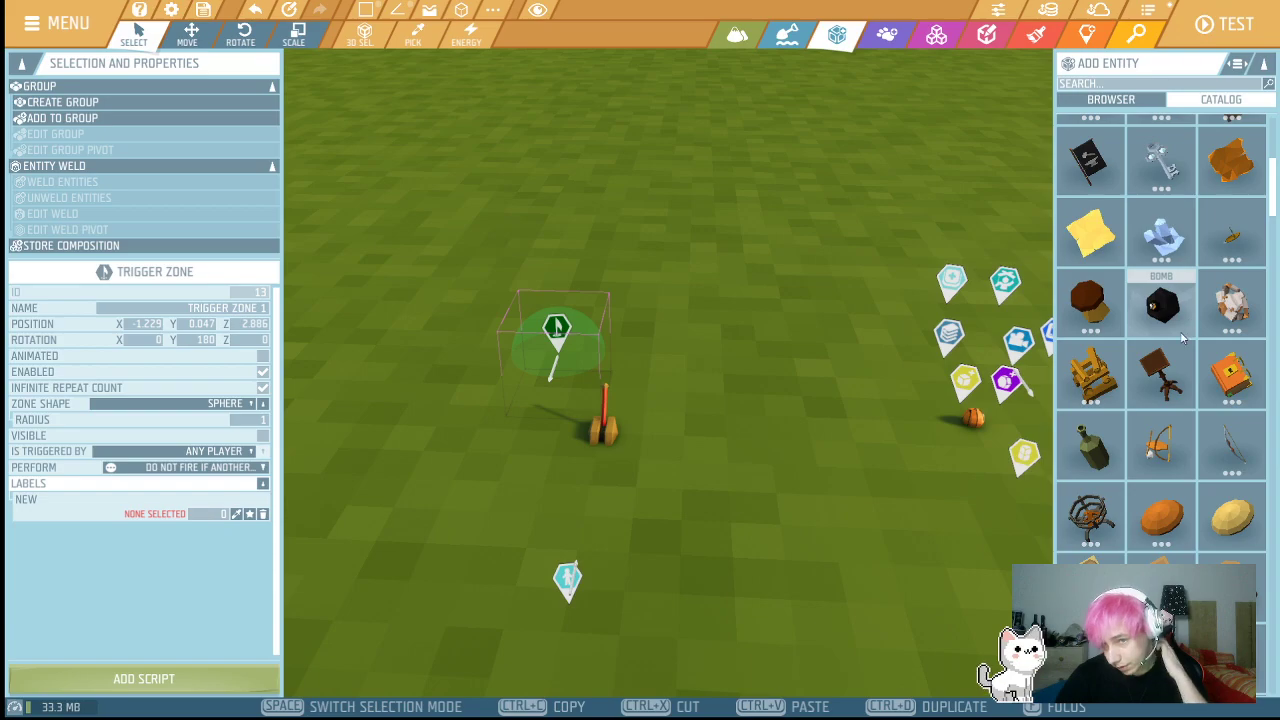
scroll(1122, 290, "down", 2)
scroll(1125, 286, "down", 3)
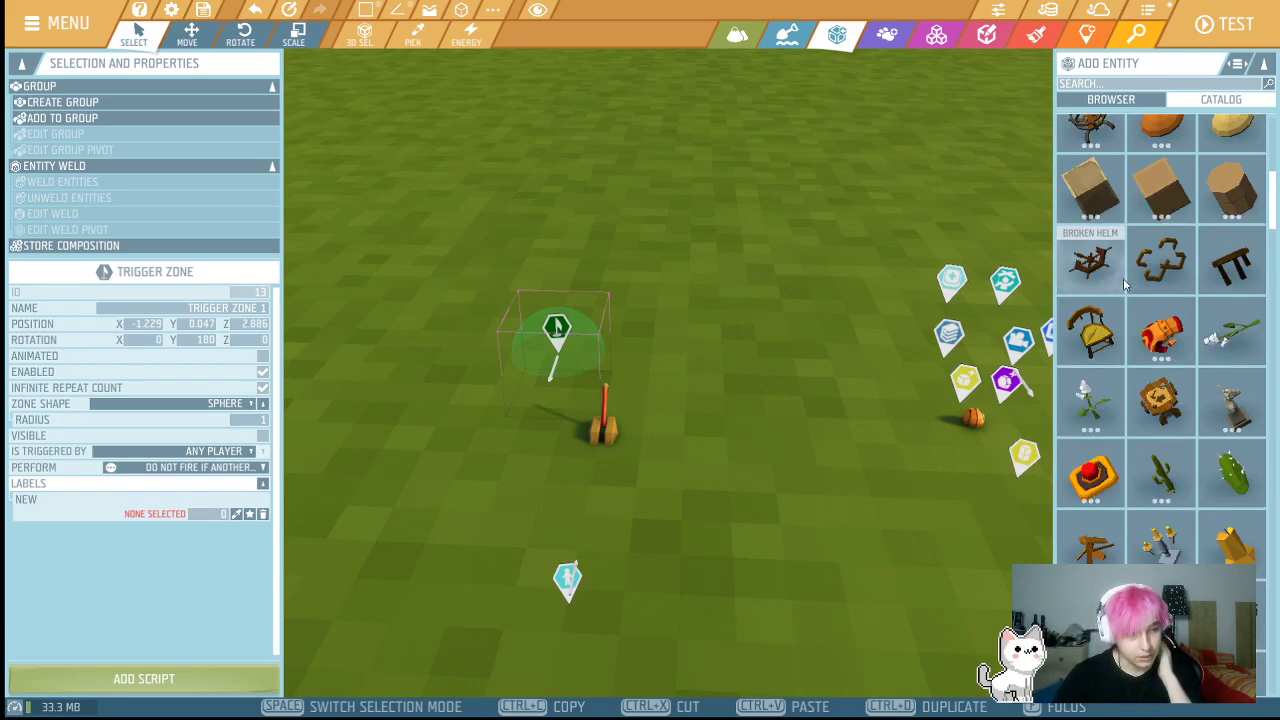
scroll(1218, 400, "down", 5)
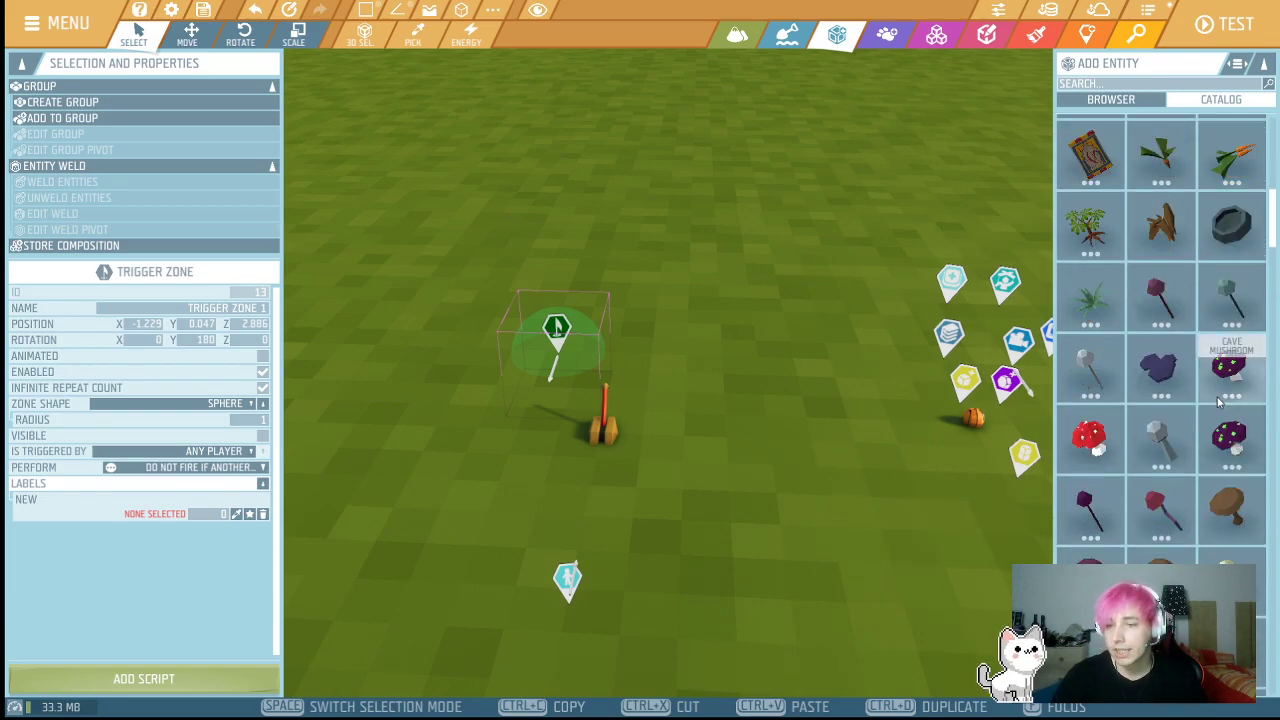
scroll(1218, 400, "down", 2)
scroll(1160, 500, "down", 4)
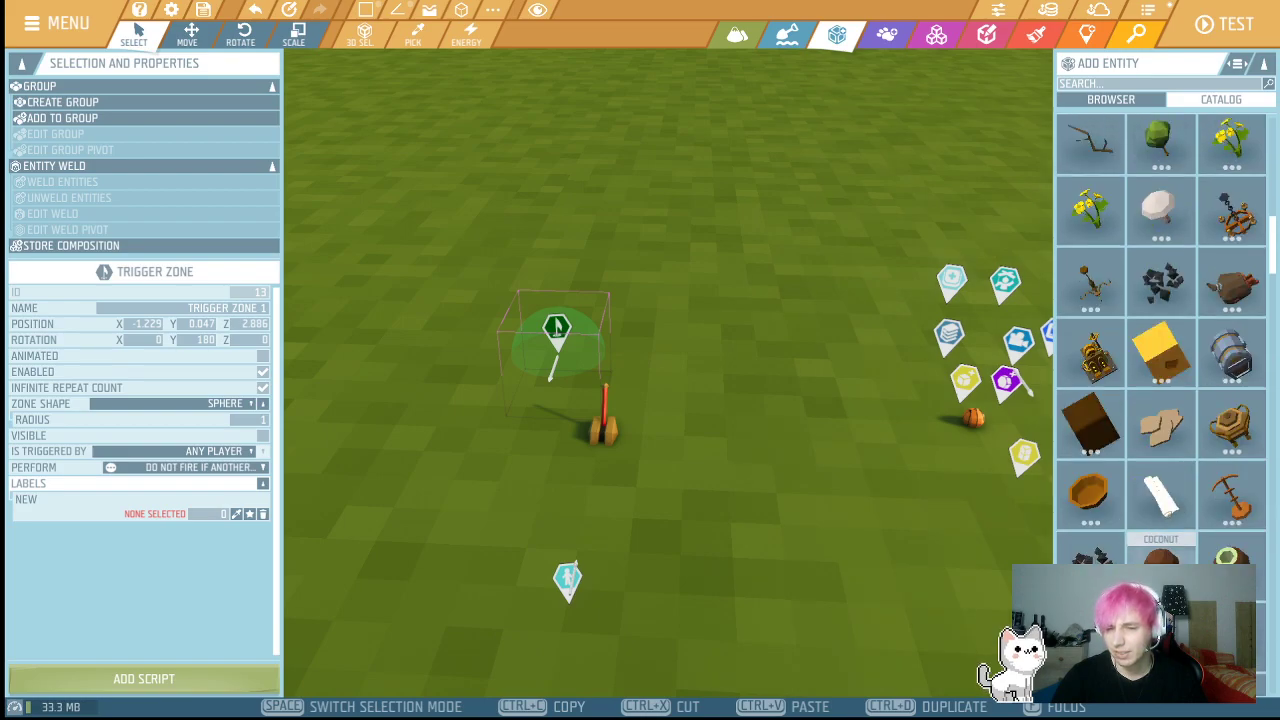
scroll(1140, 430, "down", 4)
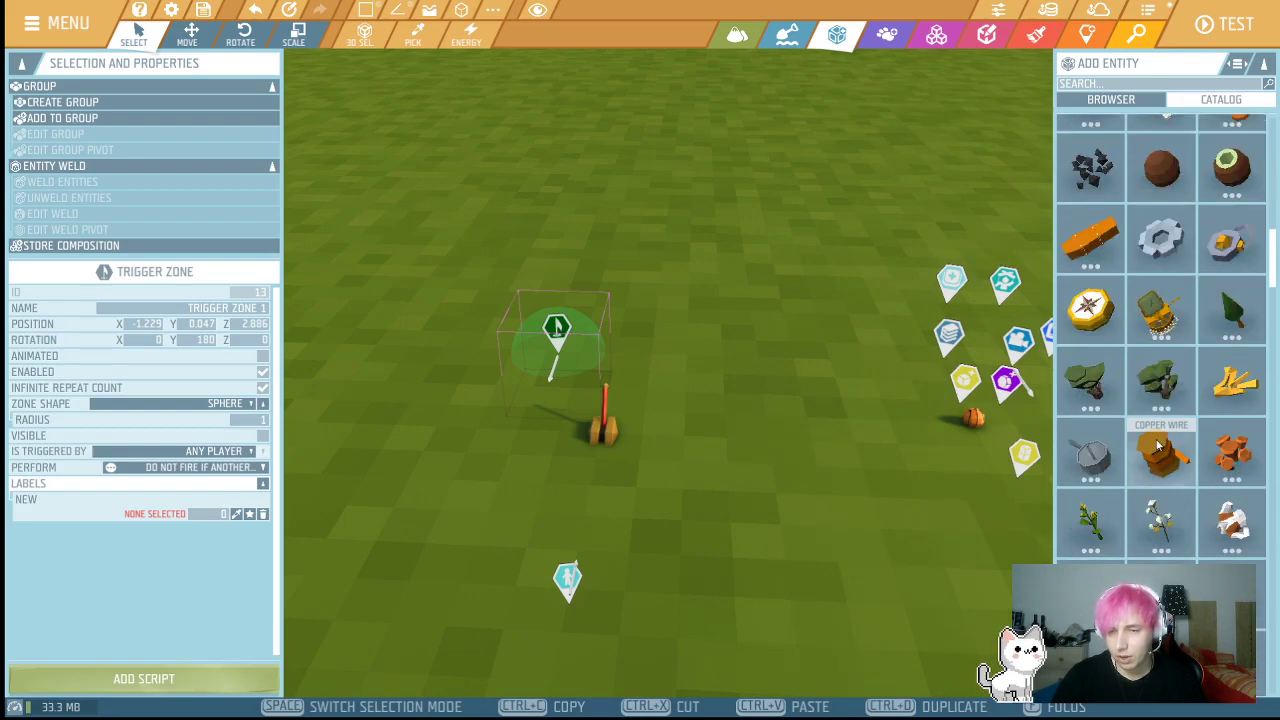
scroll(1125, 370, "down", 5)
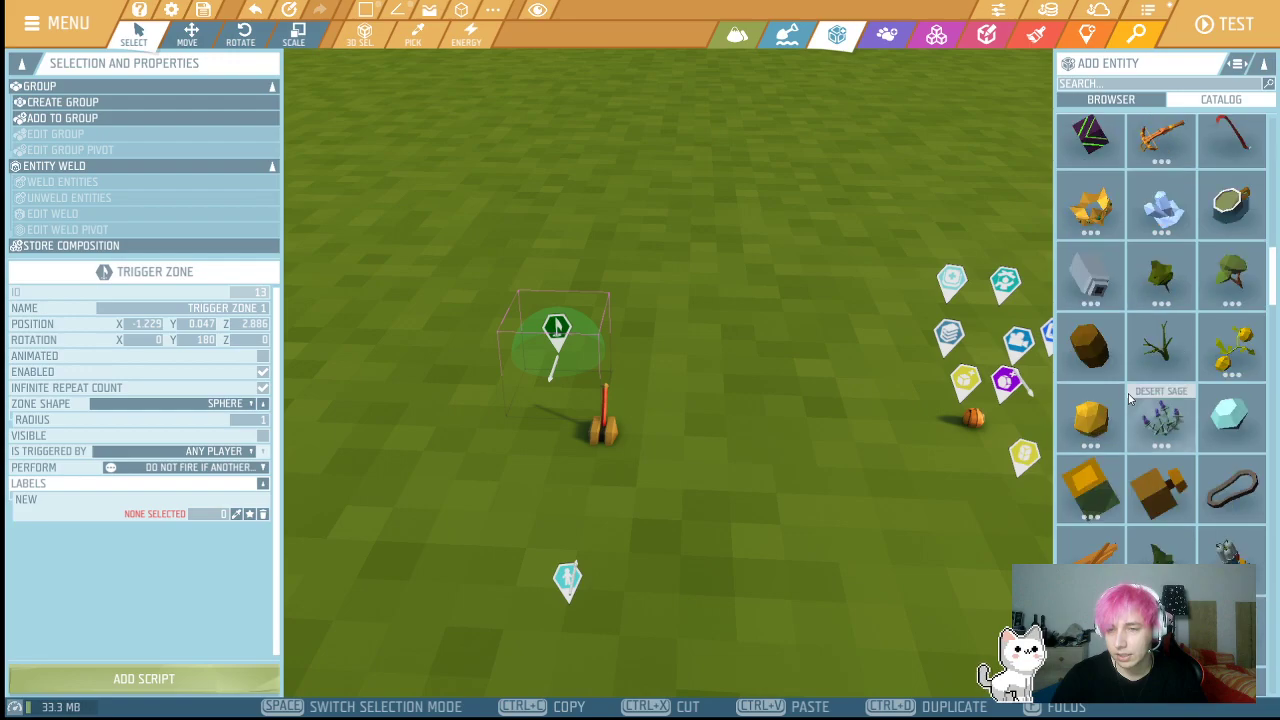
scroll(1130, 399, "down", 3)
scroll(1150, 390, "down", 2)
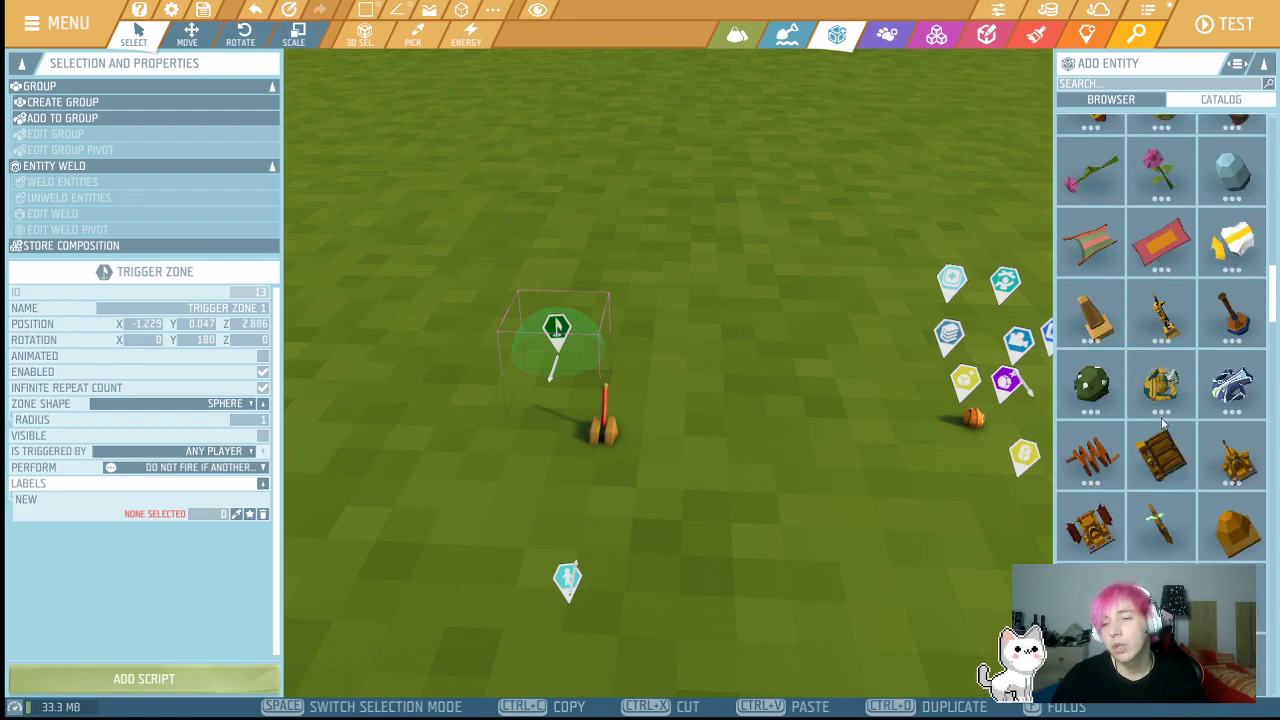
left_click(1233, 170)
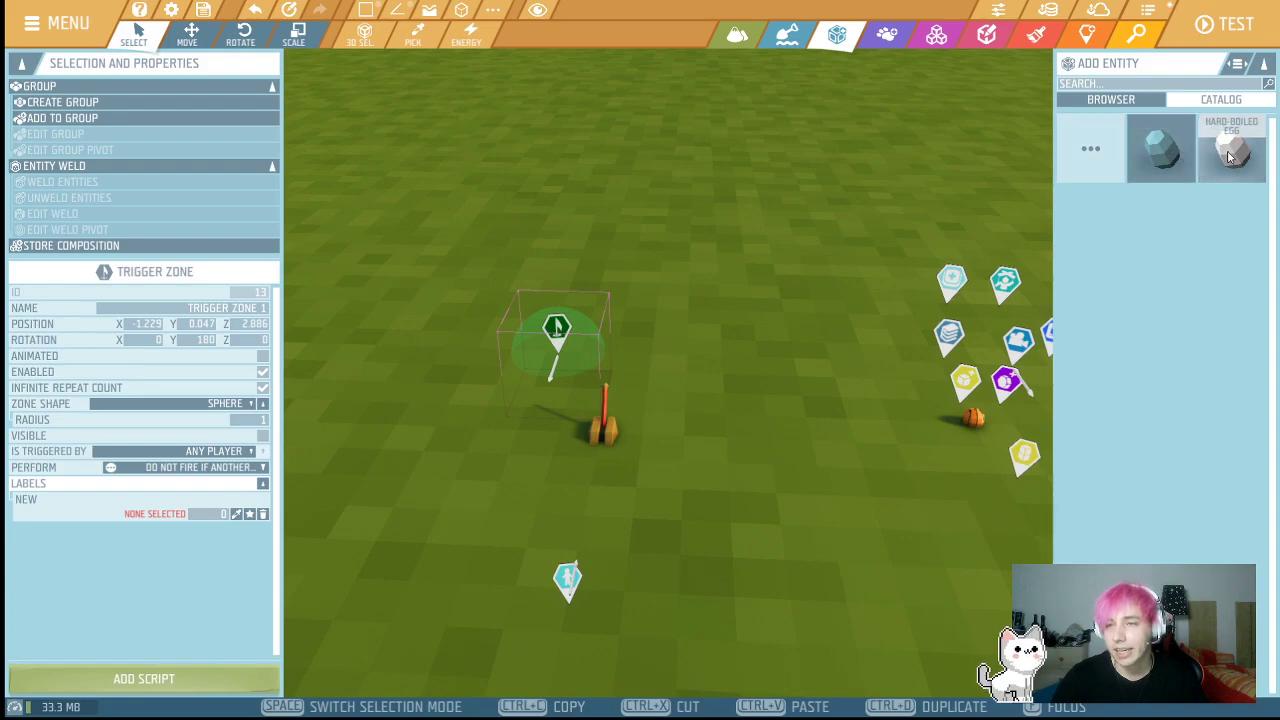
left_click(1165, 160)
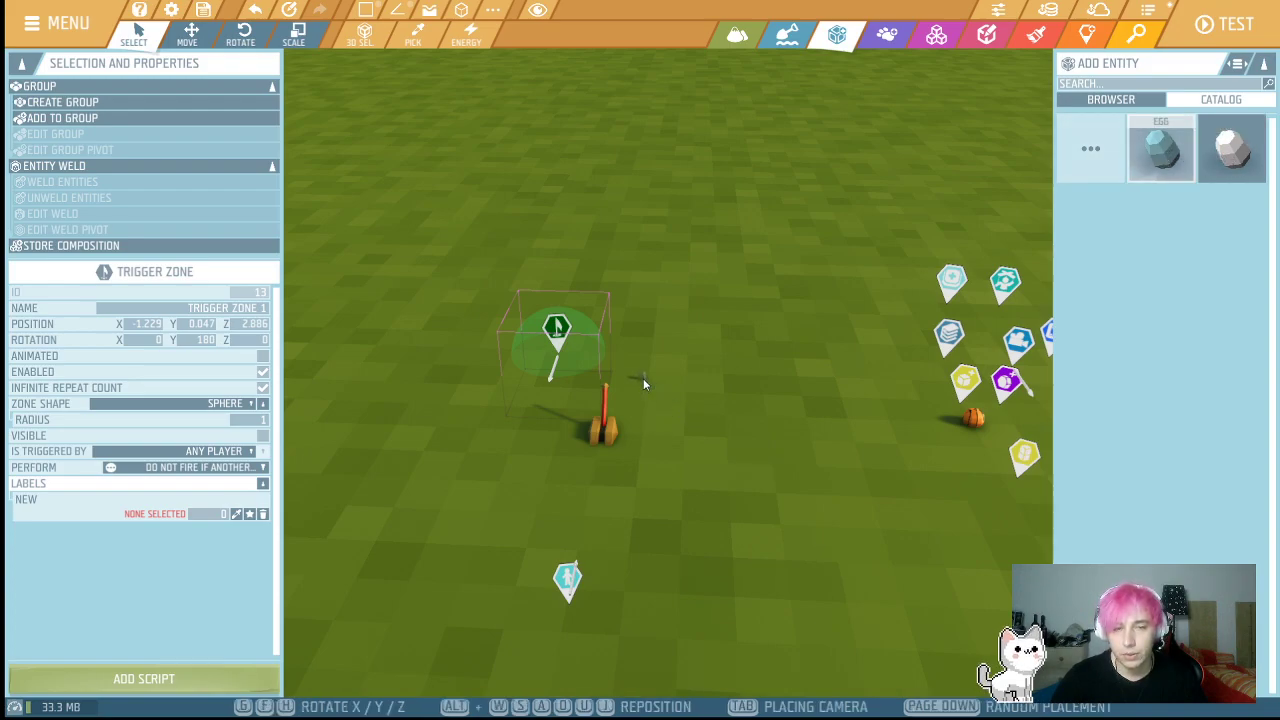
key("Escape")
left_click(1106, 174)
- Search the entities for "egg" and place the yellow Easter egg with red spots on open grass at about X 6.6, Z -4.9
left_click(1100, 84)
type("leve")
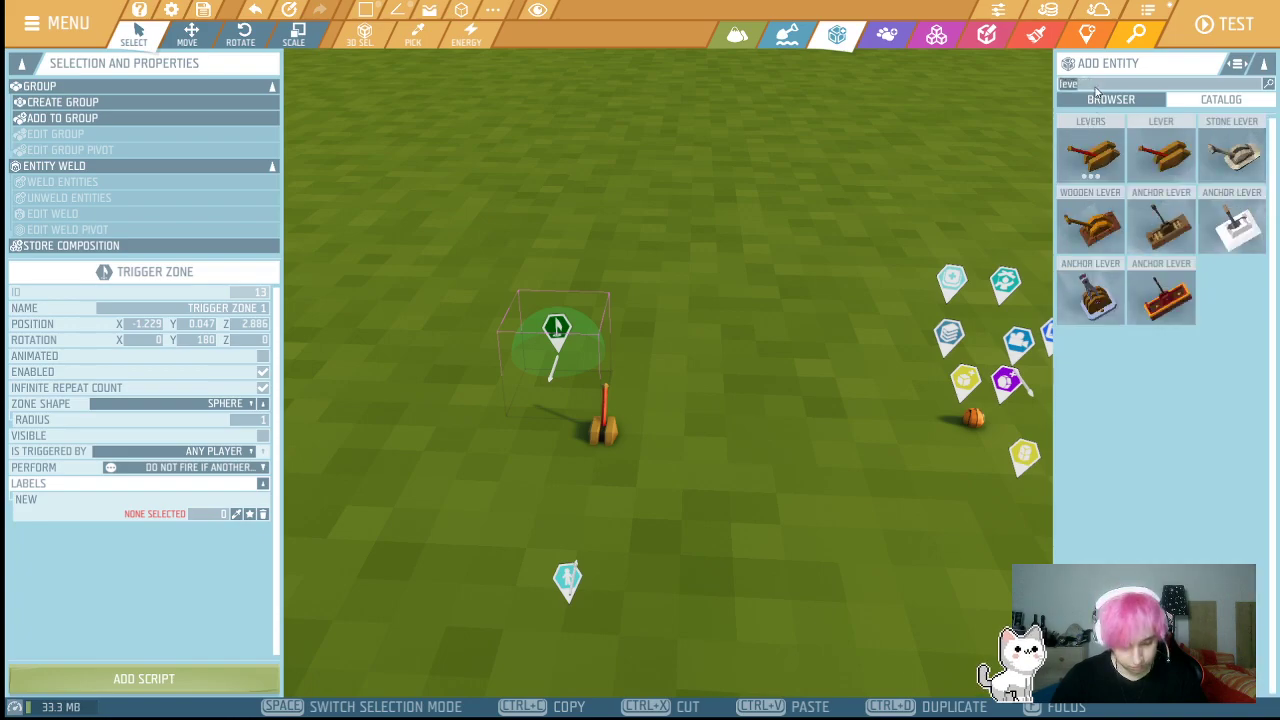
key("BackSpace")
key("BackSpace")
key("BackSpace")
key("BackSpace")
type("egg")
left_click(1161, 220)
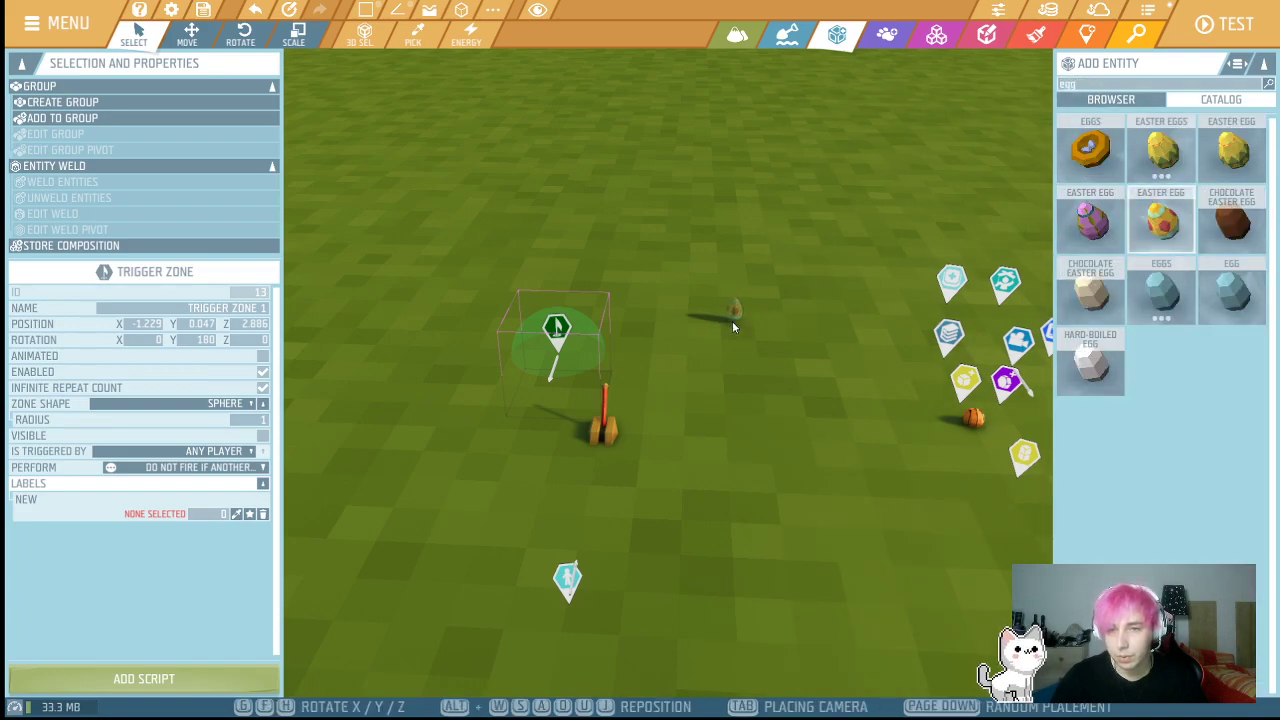
key("w")
key("s")
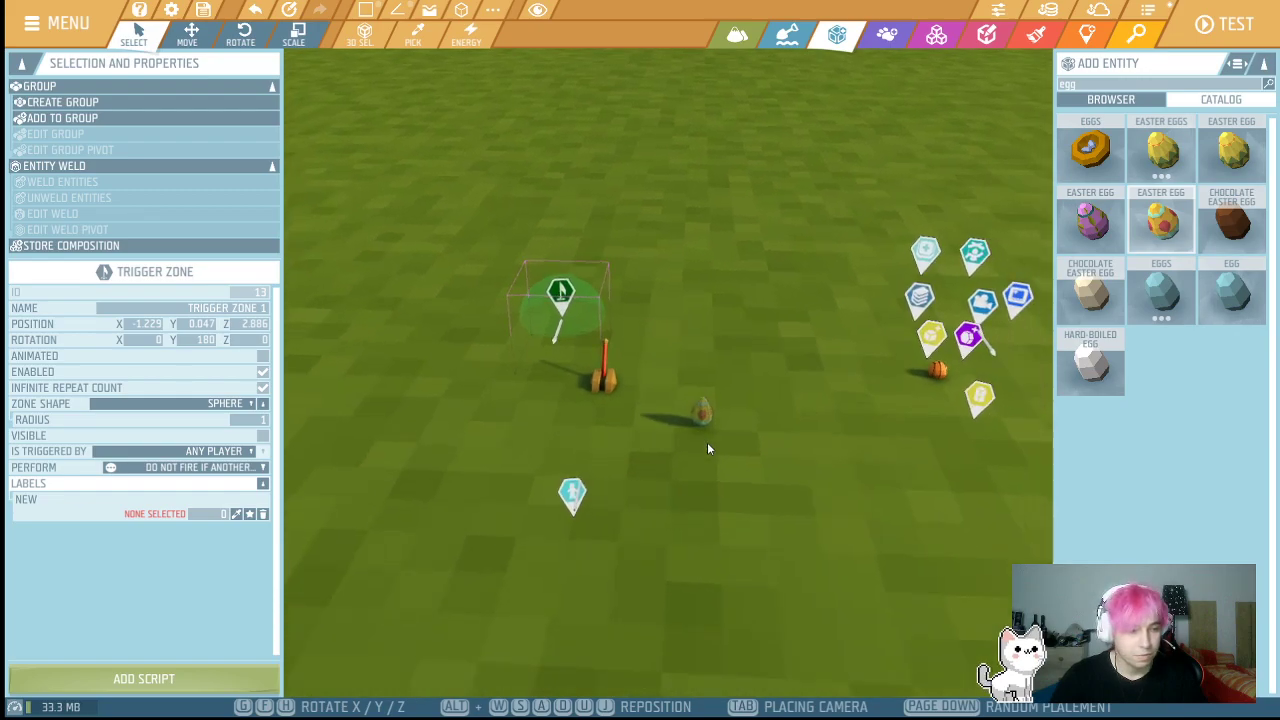
key("d")
left_click(702, 492)
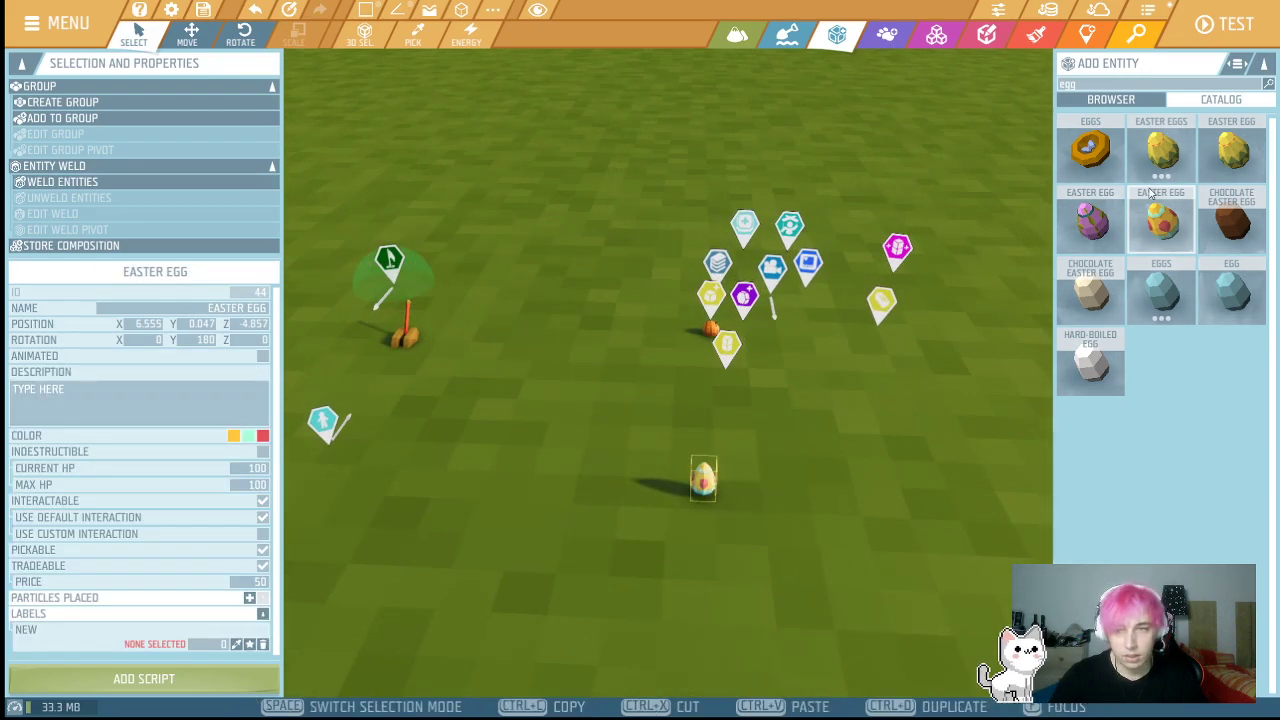
- Place the purple and the yellow-green Easter eggs in a row beside the first egg, at about X 7.5 and 8.2
left_click(1107, 227)
left_click(761, 490)
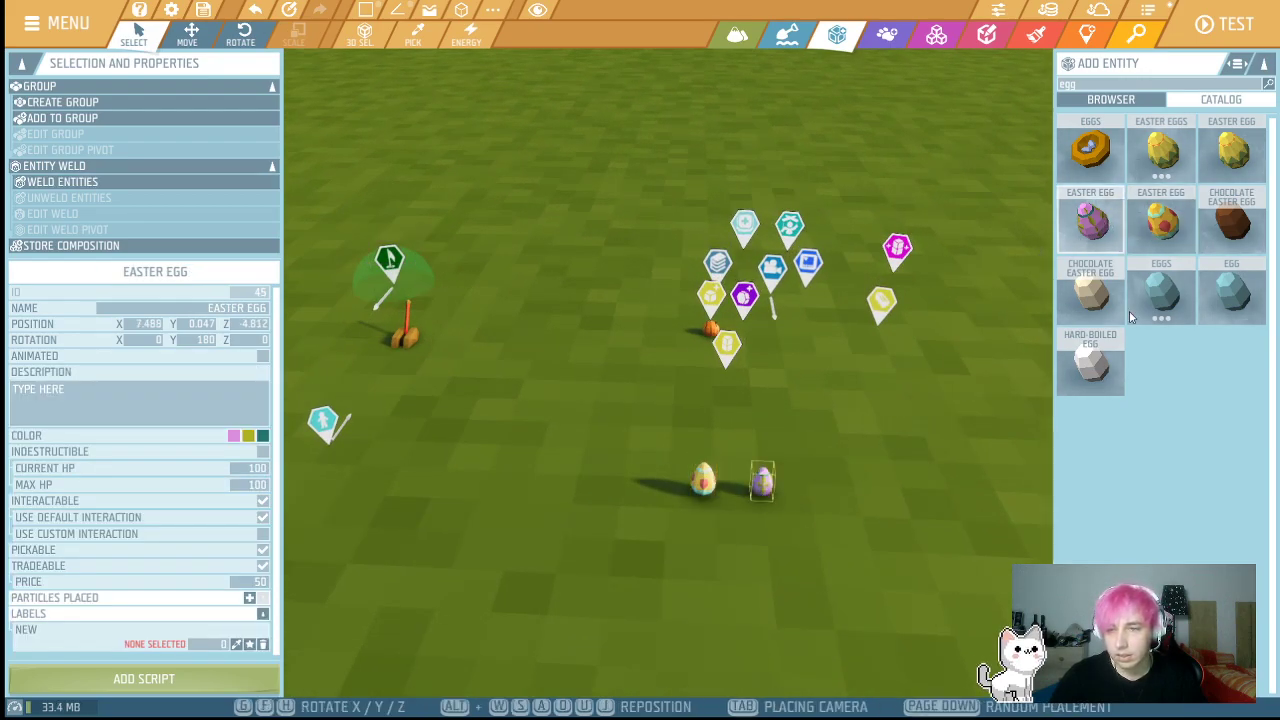
left_click(1231, 160)
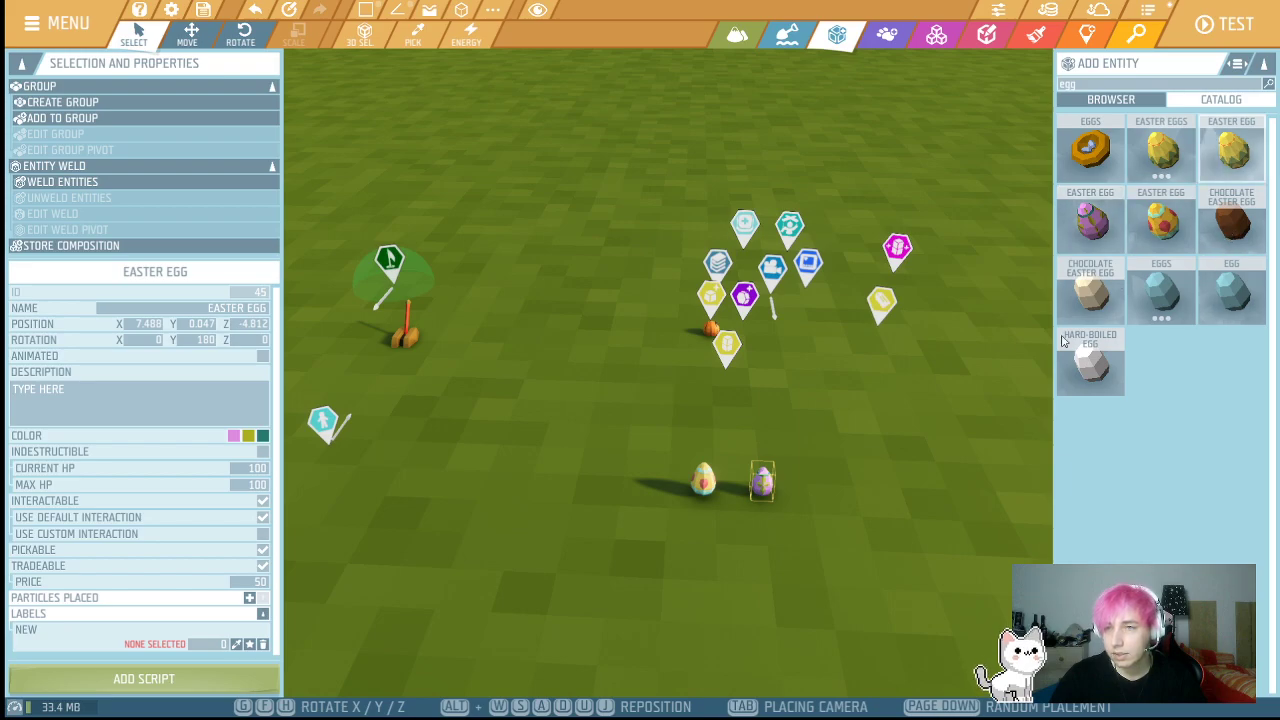
left_click(803, 493)
left_click(1163, 155)
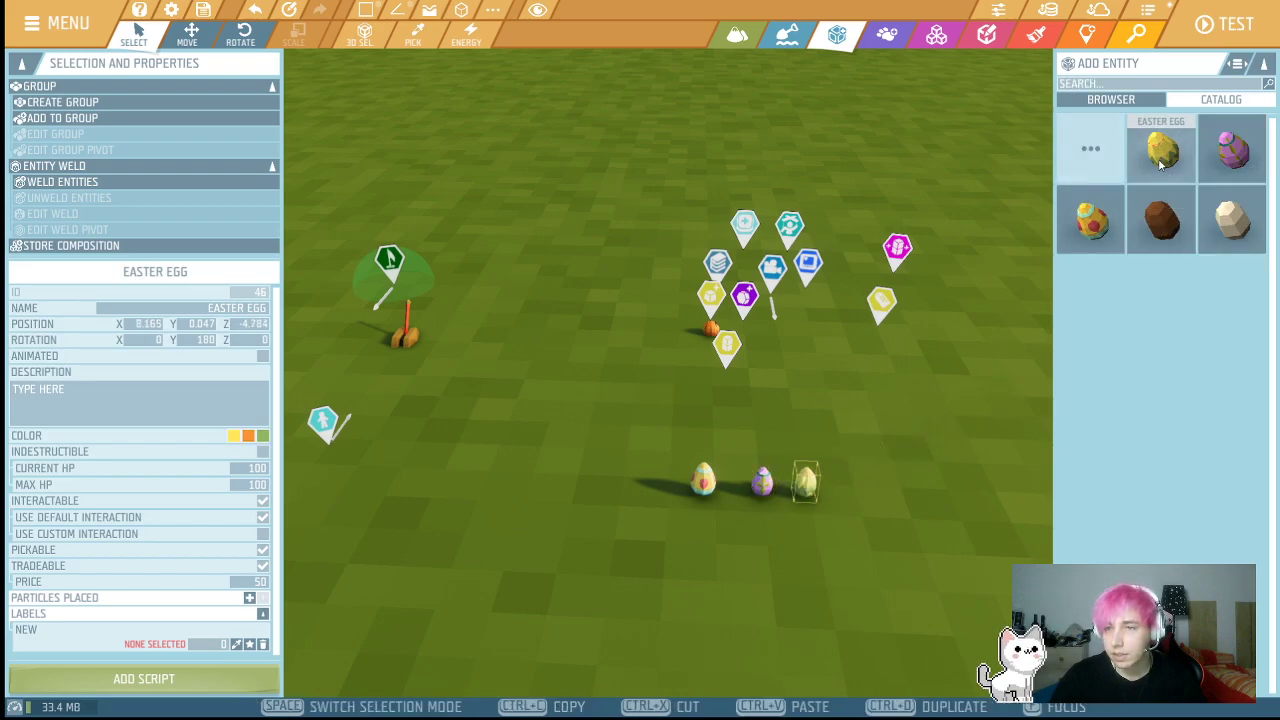
left_click(1161, 220)
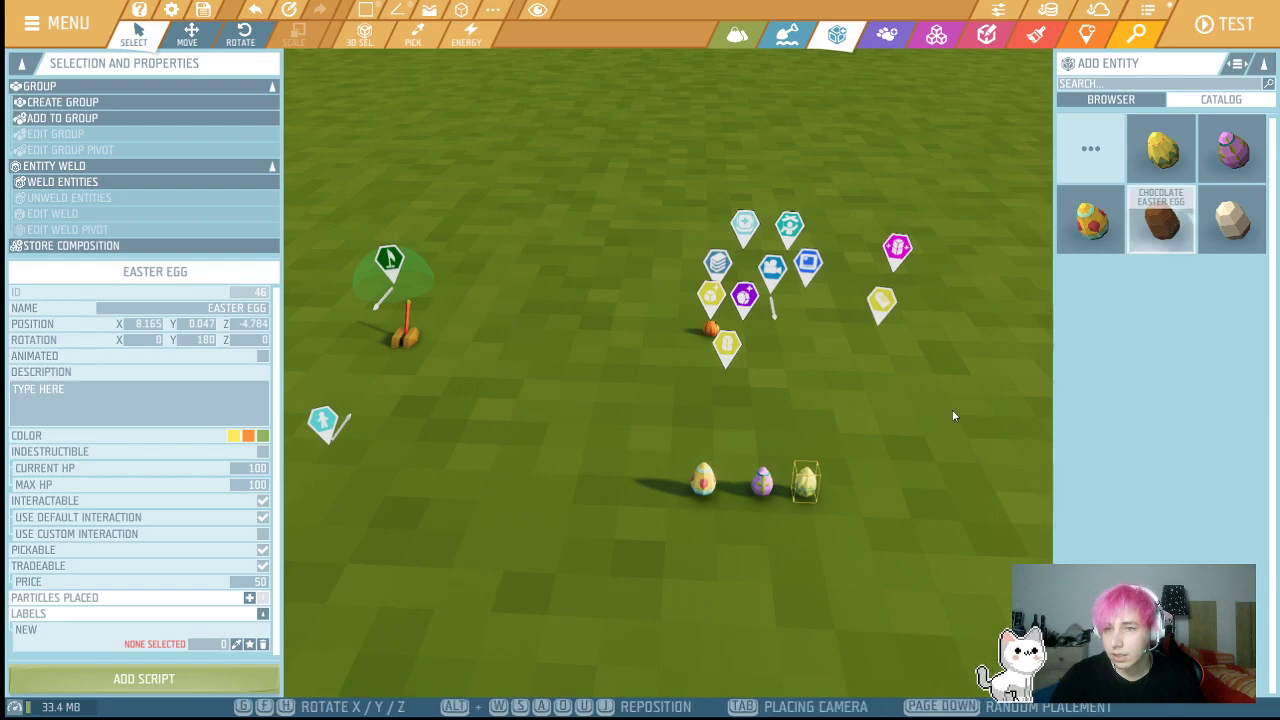
left_click(1226, 226)
left_click(861, 492)
left_click_drag(614, 451, 855, 515)
- Search the game logic for "tem" and place an Entity Template just behind the red-spotted egg, at about X 6.5, Z -3.8
left_click(1087, 36)
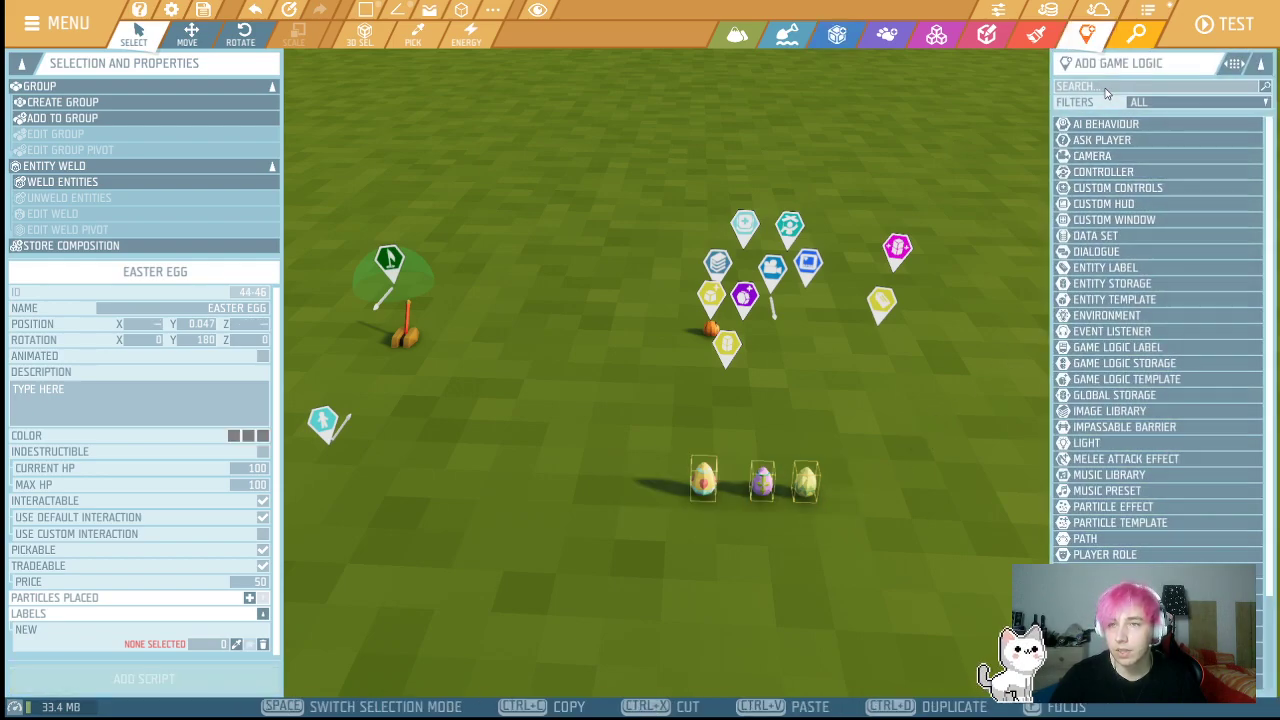
left_click(1105, 90)
type("tem")
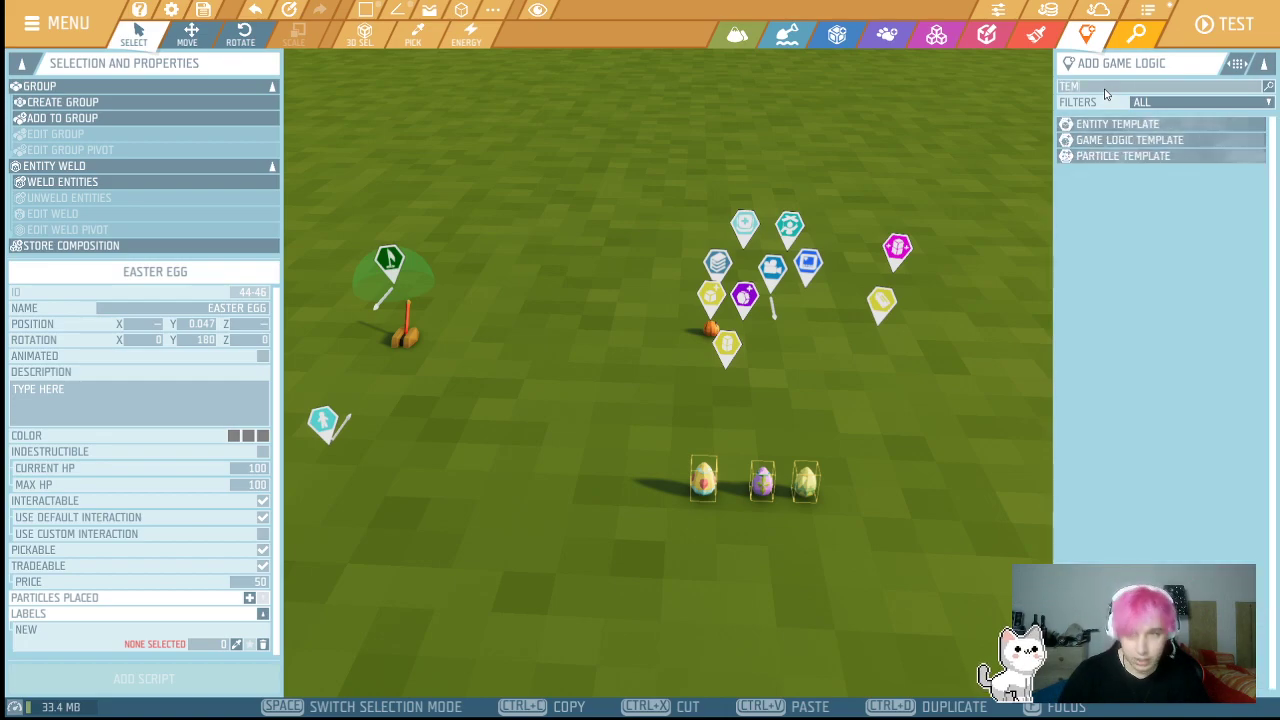
left_click(1102, 126)
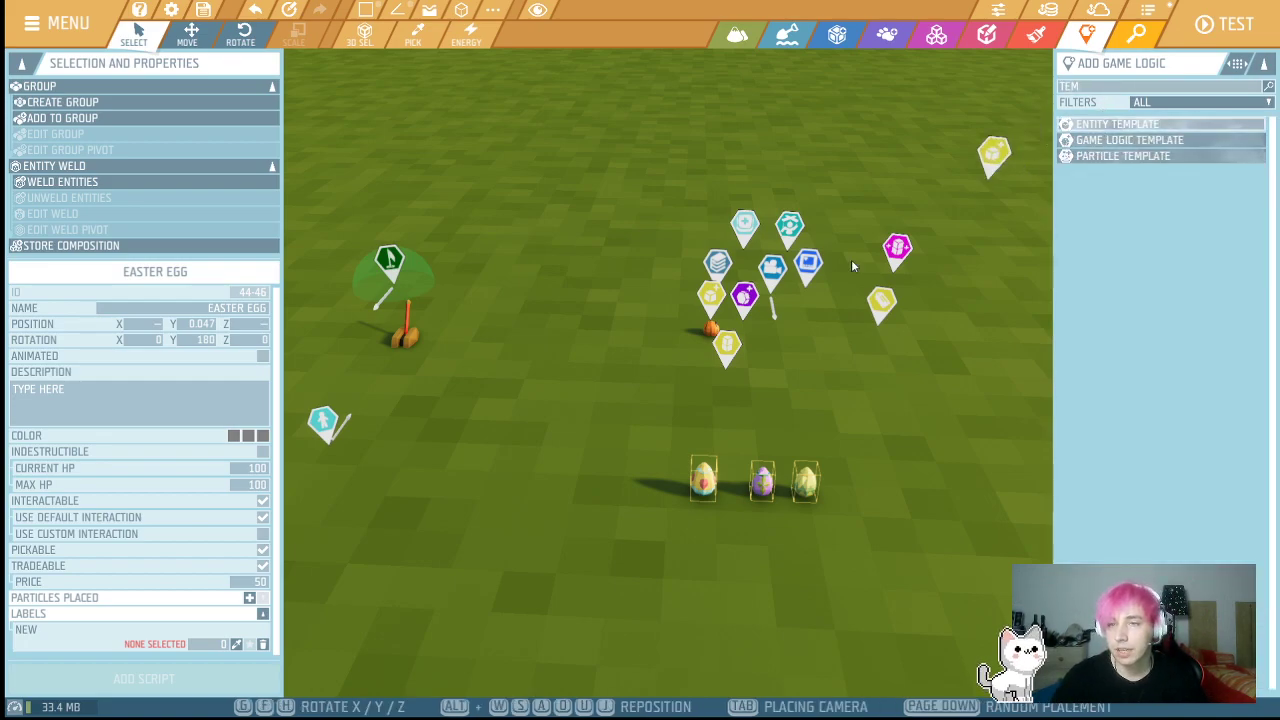
left_click(704, 442)
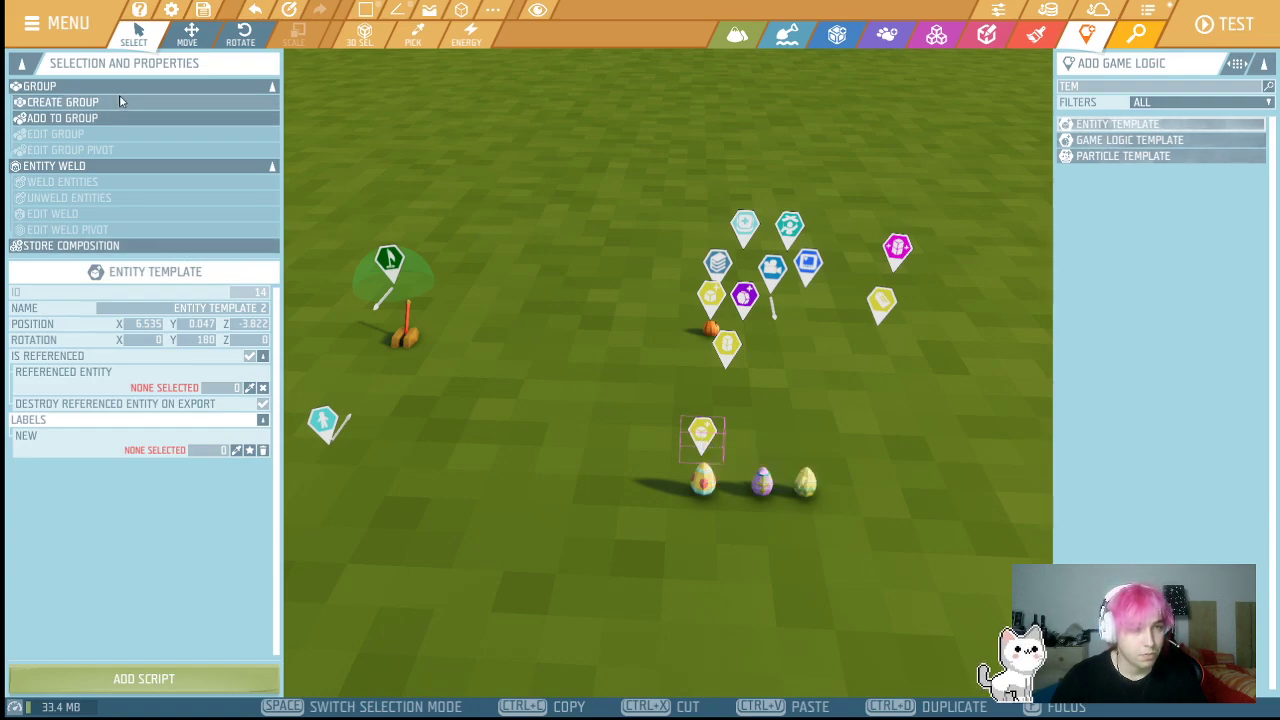
- Duplicate the Entity Template twice and place the copies behind the purple and yellow-green eggs, at about X 7.4 and 8.2
left_click(191, 39)
key("ctrl+d")
left_click_drag(630, 454, 730, 458)
key("ctrl+d")
- Set each of the three Easter eggs as the referenced entity of the template behind it
right_click_drag(633, 448, 690, 580)
key("w")
key("s")
key("w")
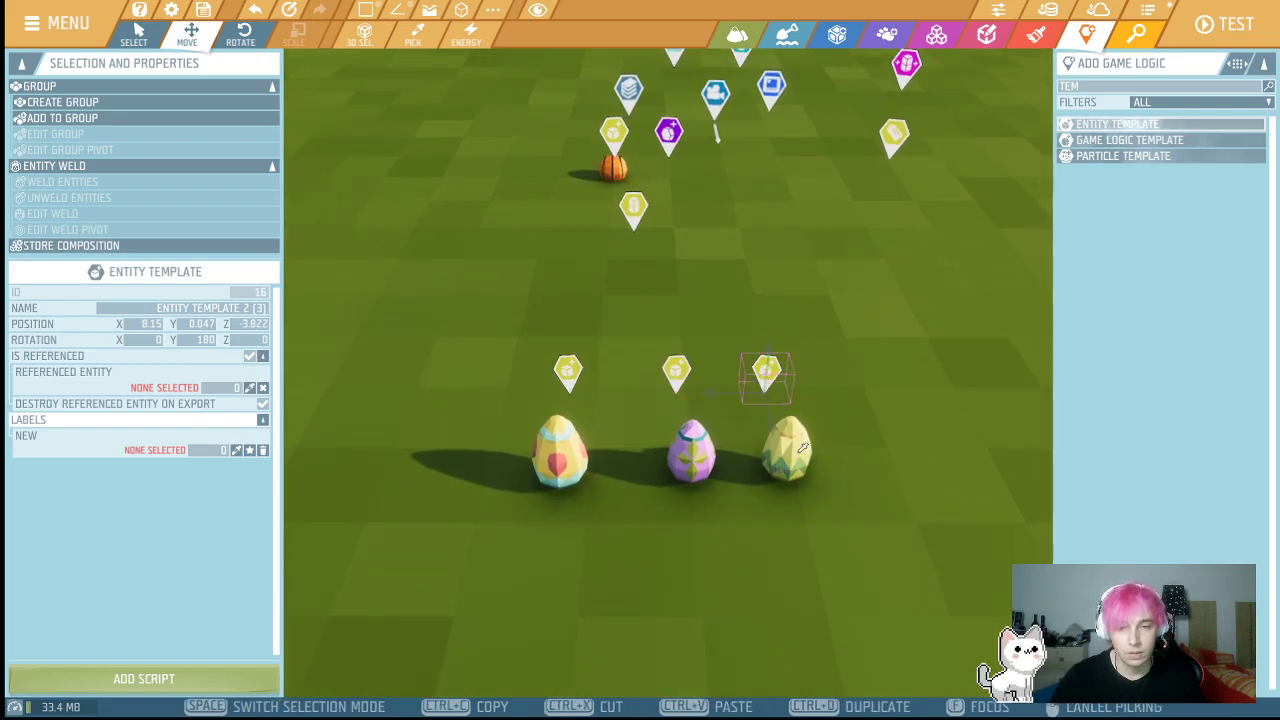
left_click(674, 372)
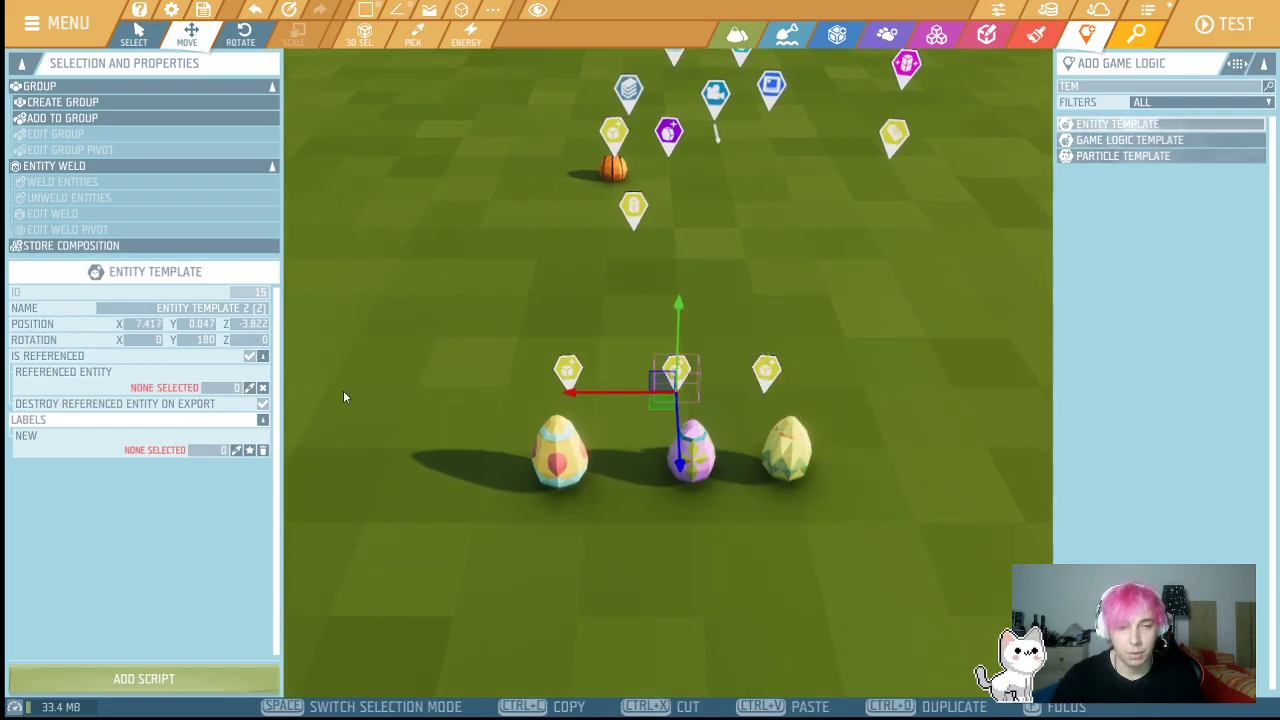
left_click(250, 387)
left_click(686, 433)
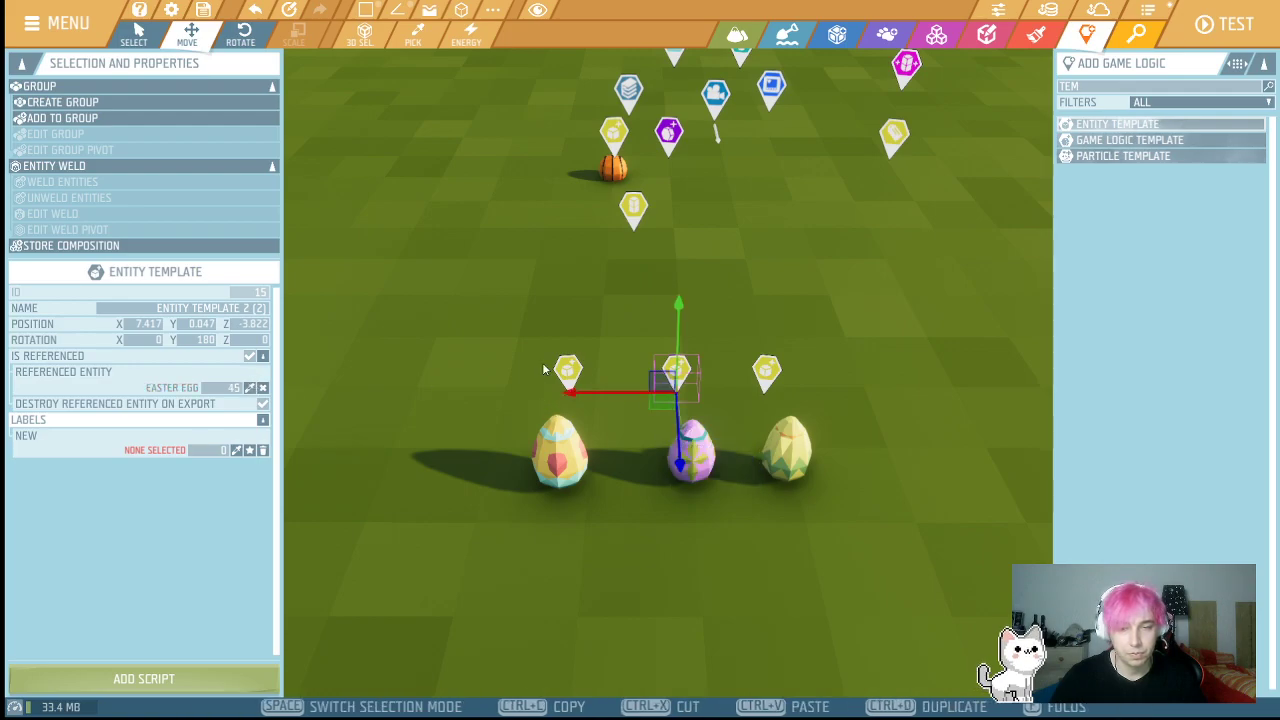
left_click(562, 370)
left_click(250, 387)
left_click(565, 458)
key("f")
- Search the game logic for "lab"
left_click_drag(599, 338, 884, 432)
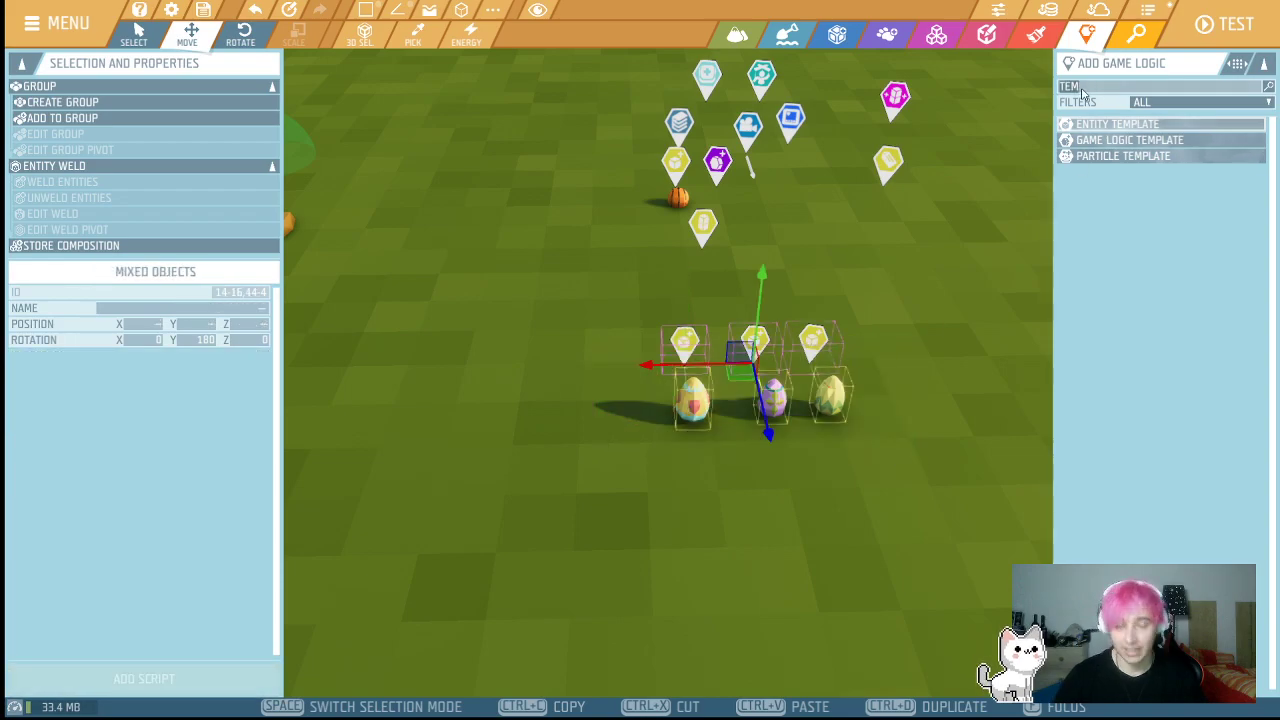
key("BackSpace")
key("BackSpace")
key("BackSpace")
type("LAB")
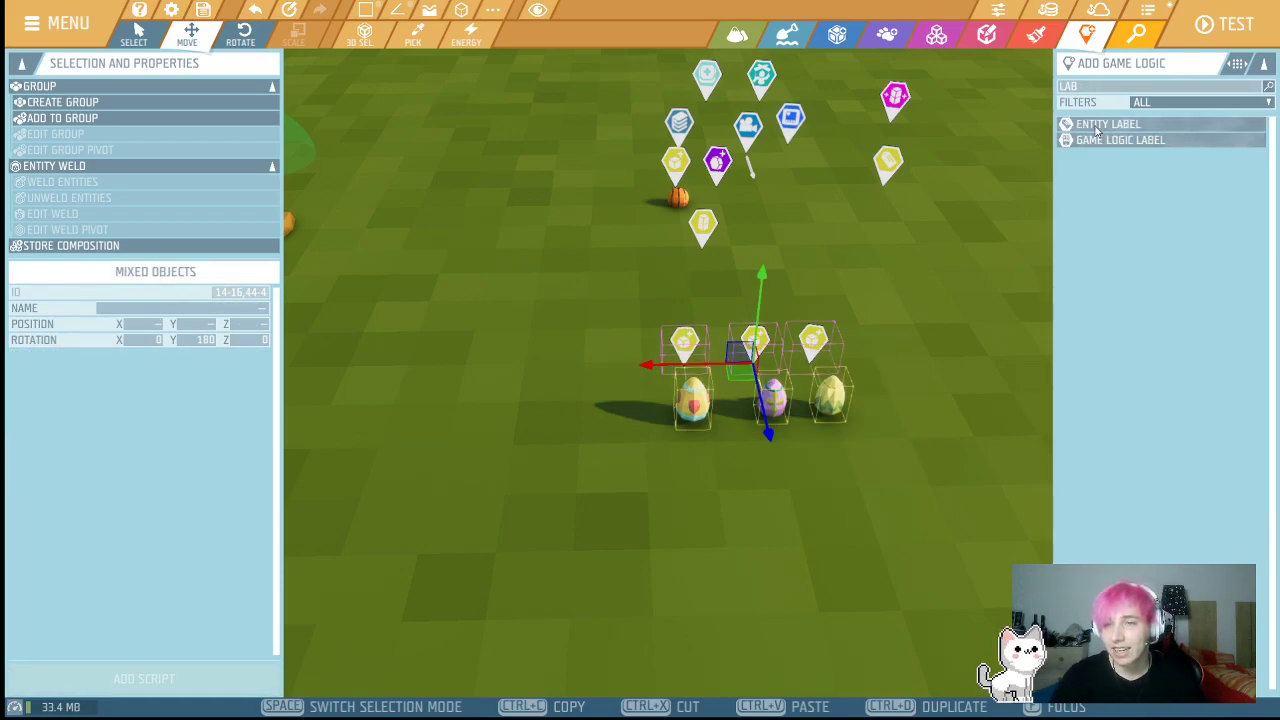
left_click_drag(1090, 133, 876, 350)
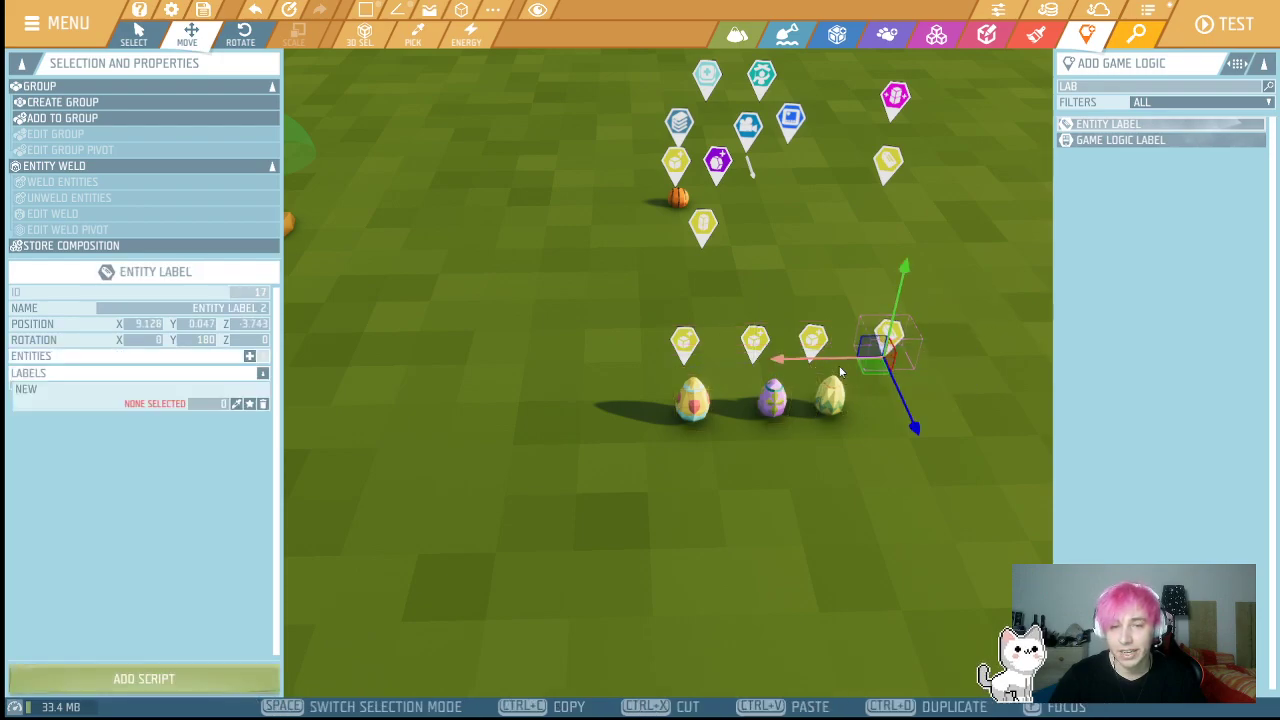
left_click_drag(898, 396, 902, 402)
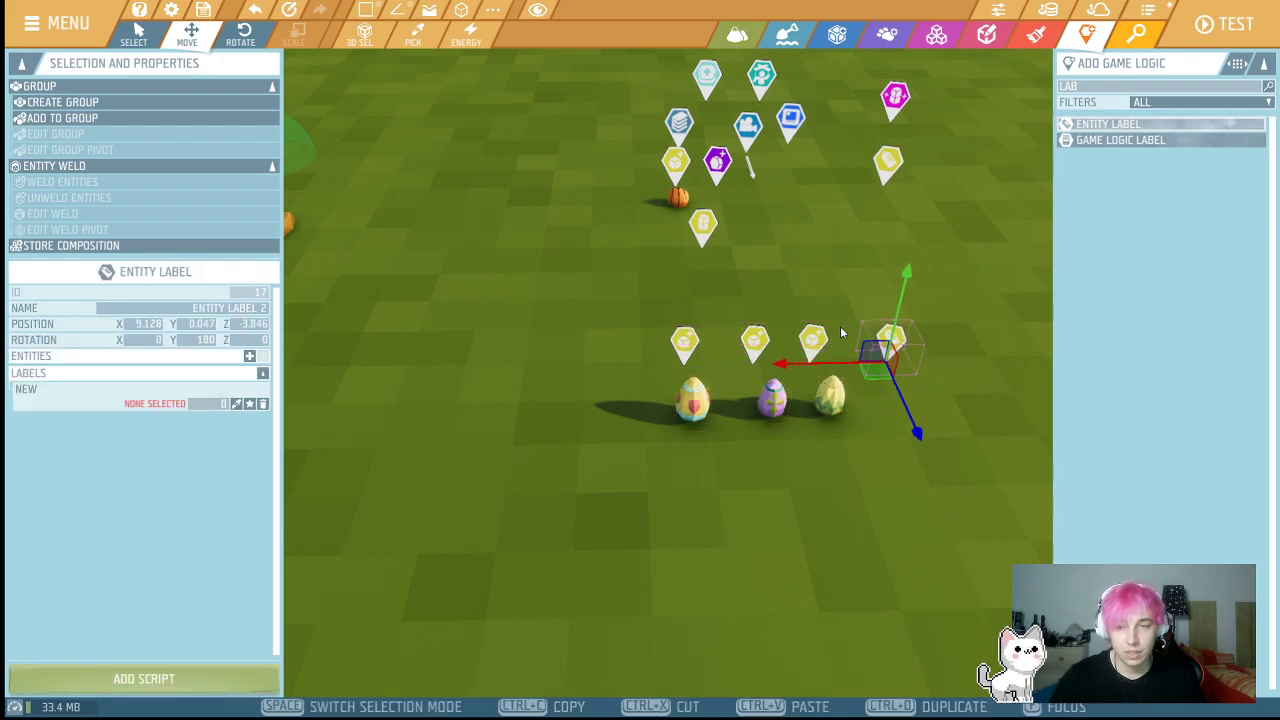
key("Delete")
- Place a Game Logic Label beside the row of egg templates and assign it as a label to all three templates
left_click(1128, 139)
left_click(902, 352)
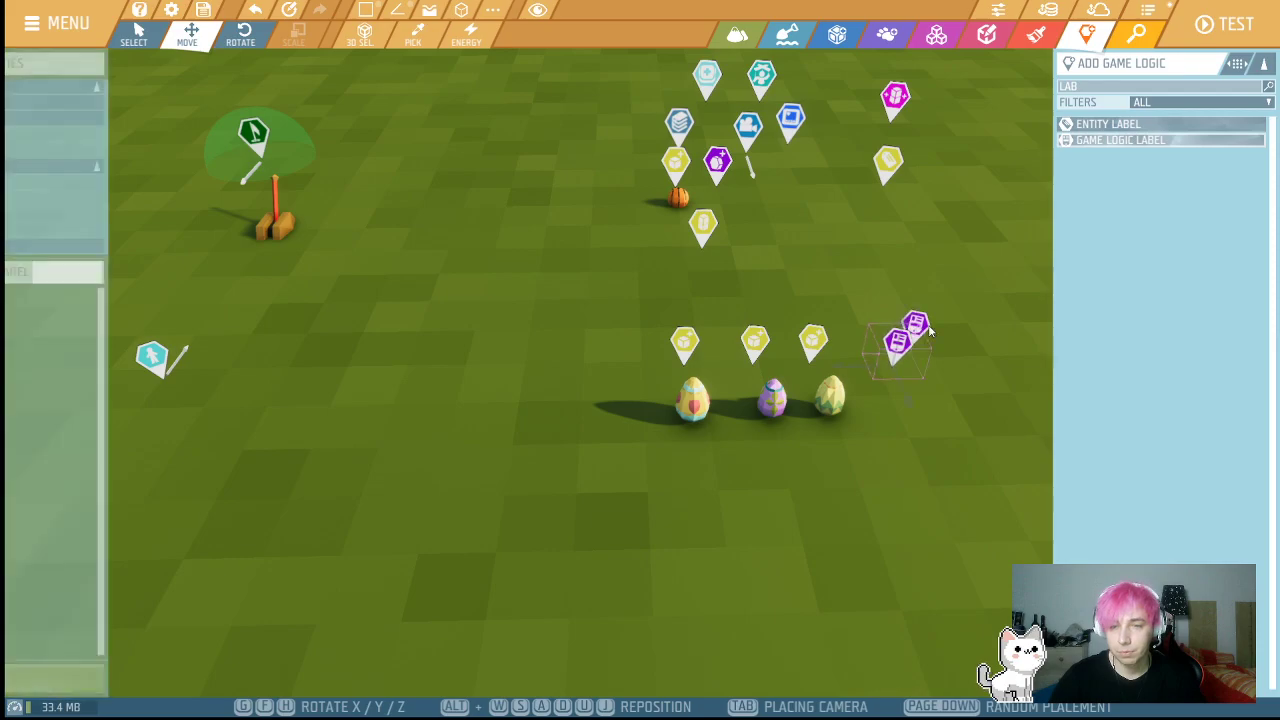
left_click_drag(621, 315, 835, 352)
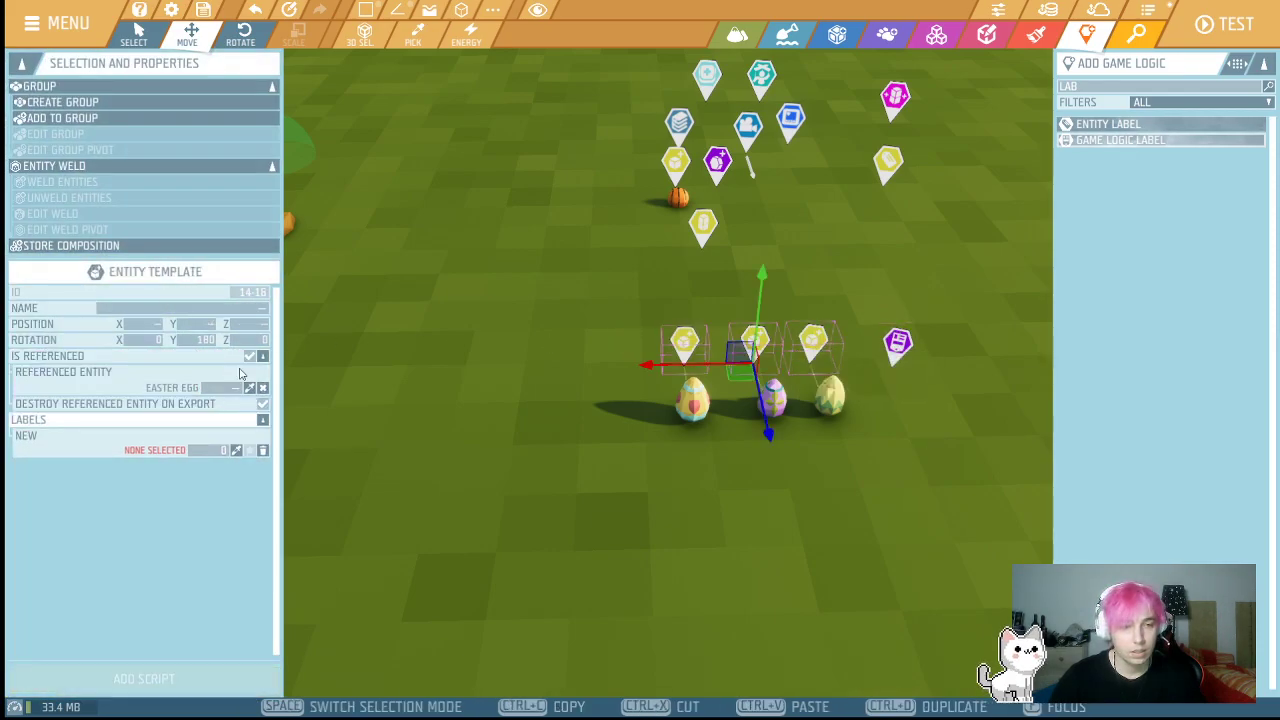
left_click(236, 450)
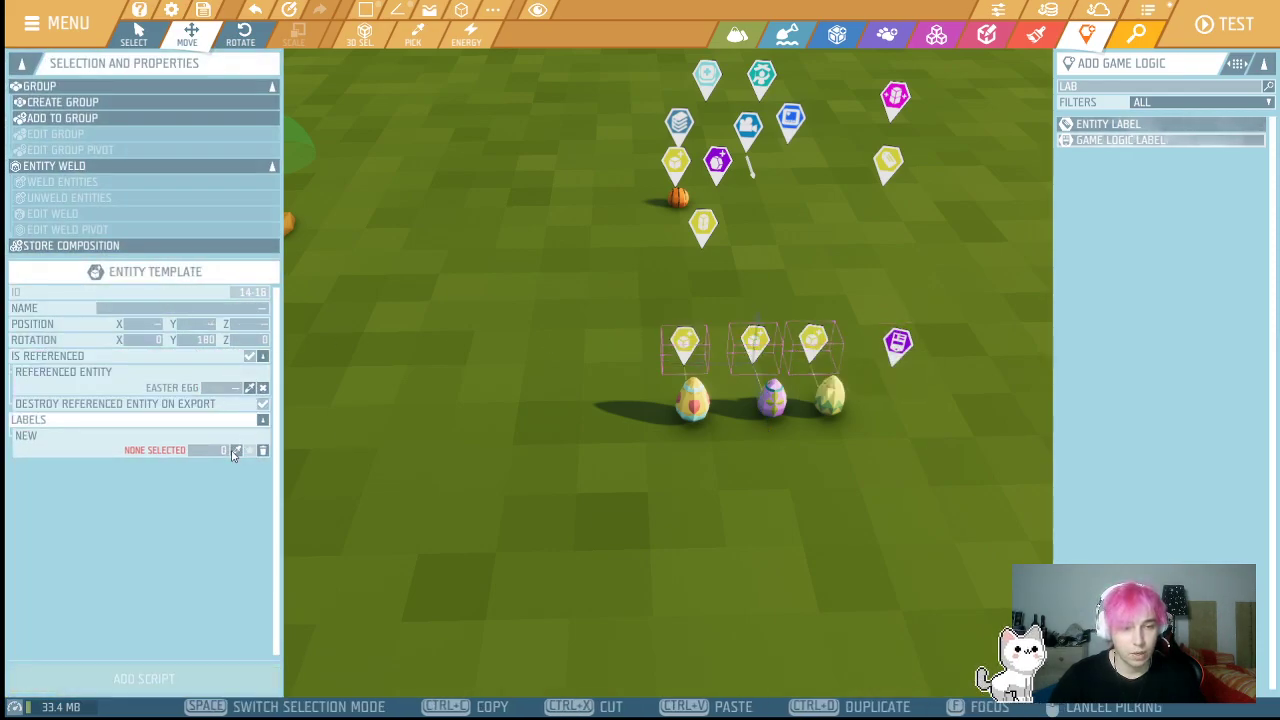
left_click(895, 348)
- Search the game logic for "stor" and place a Game Logic Storage beyond the label, at about X 11.6, Z -3.9
key("s")
right_click_drag(766, 341, 800, 341)
key("a")
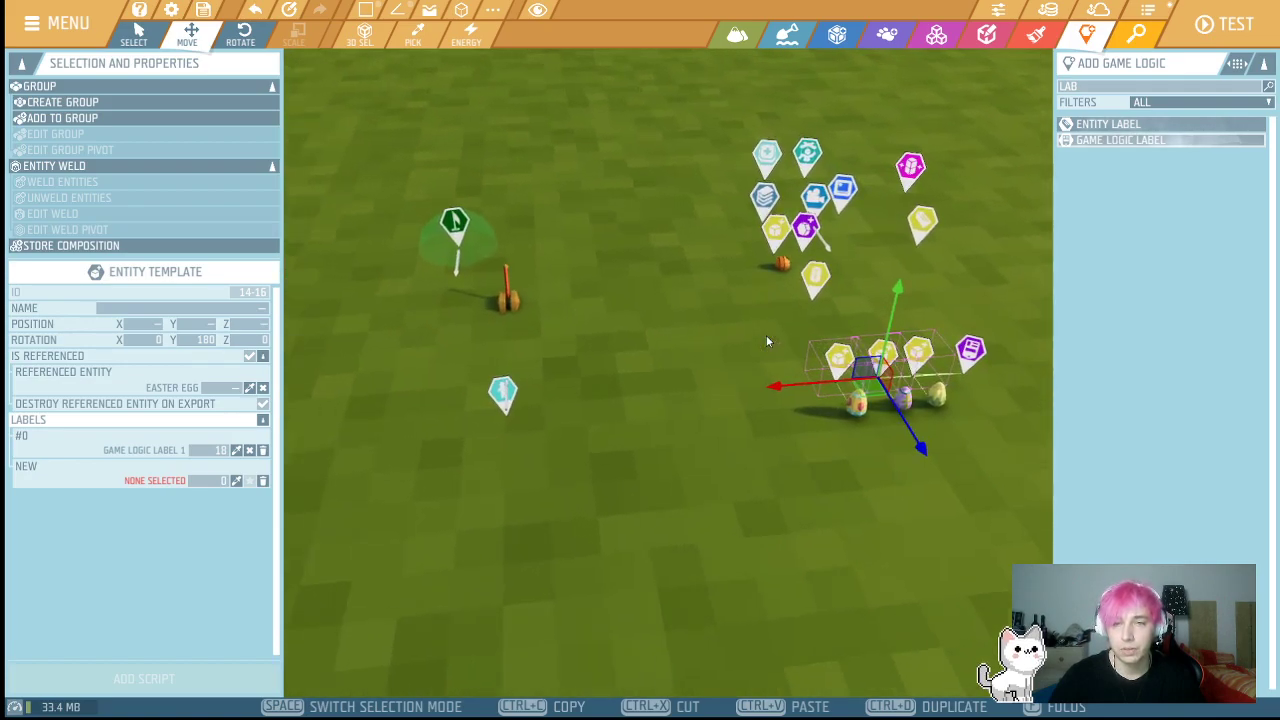
key("w")
left_click(1111, 87)
key("BackSpace")
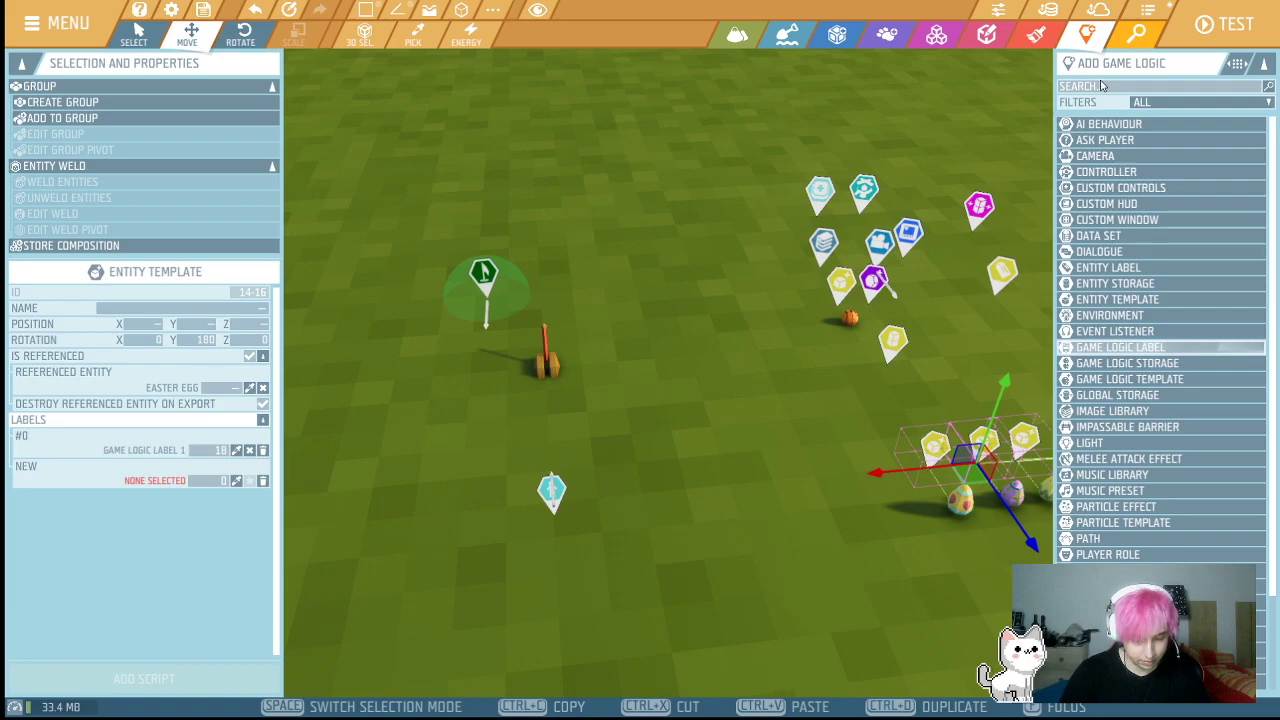
type("d")
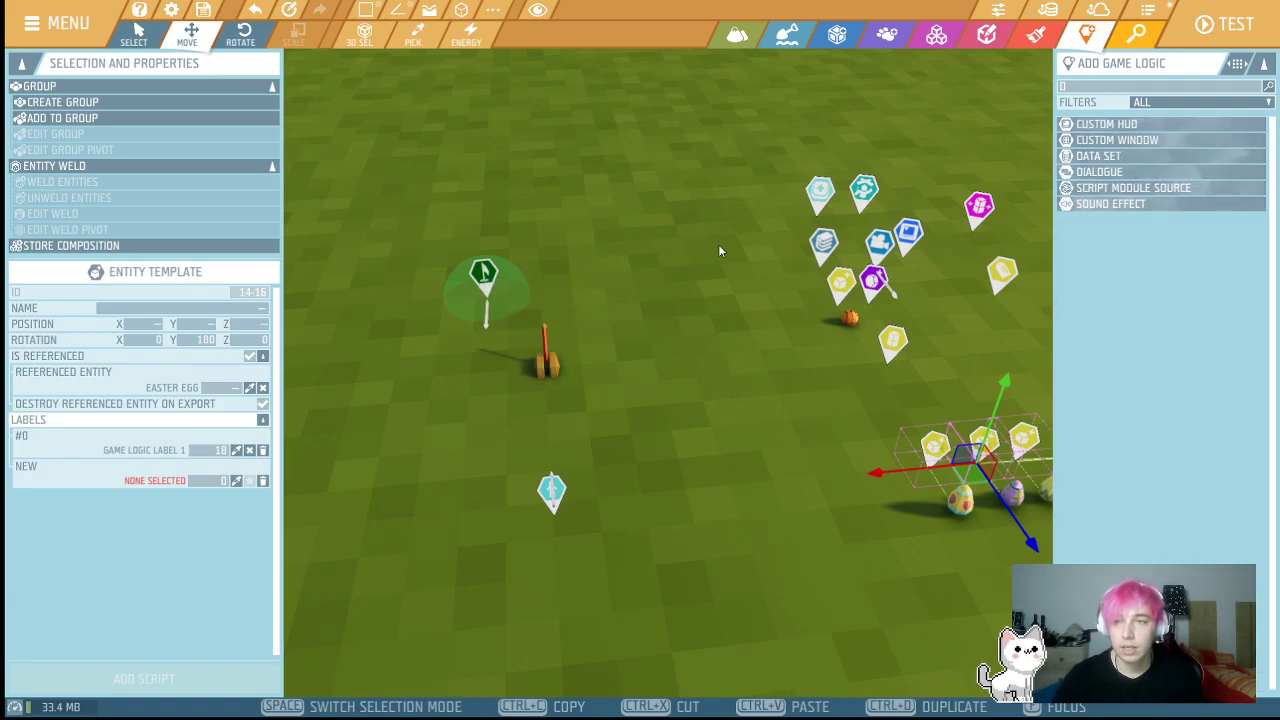
key("BackSpace")
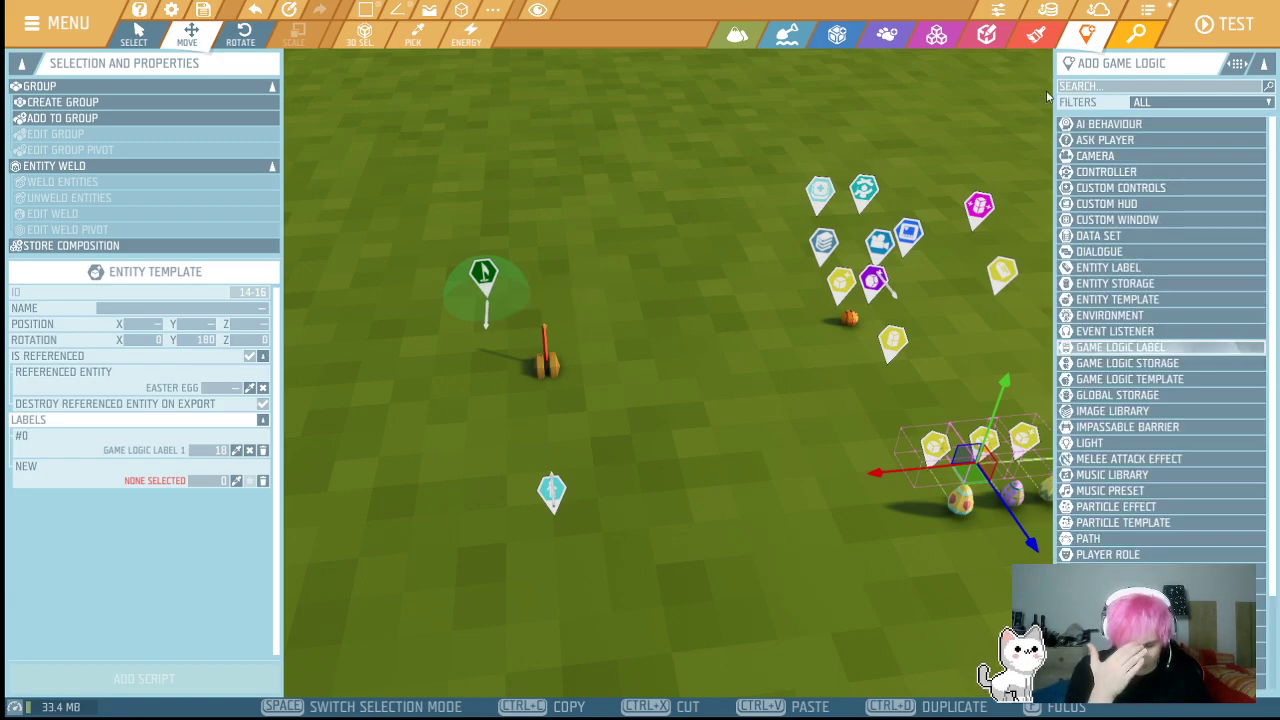
type("stopr")
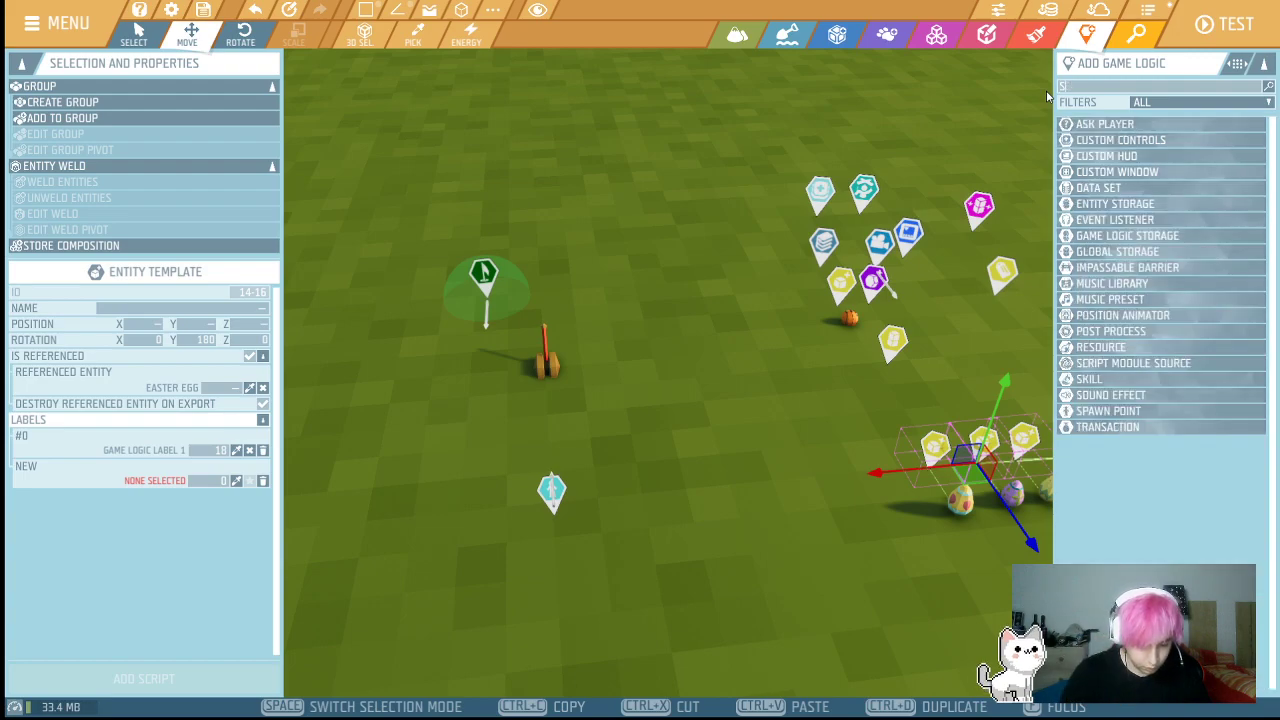
key("BackSpace")
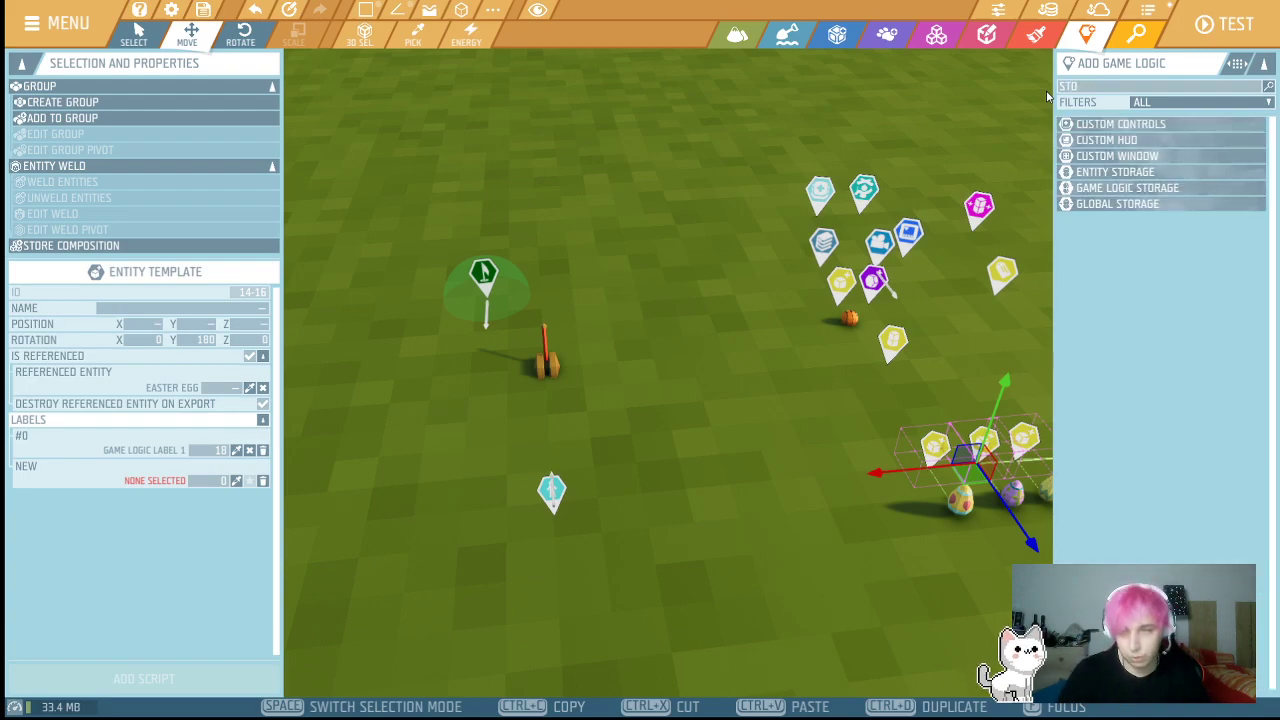
type("r")
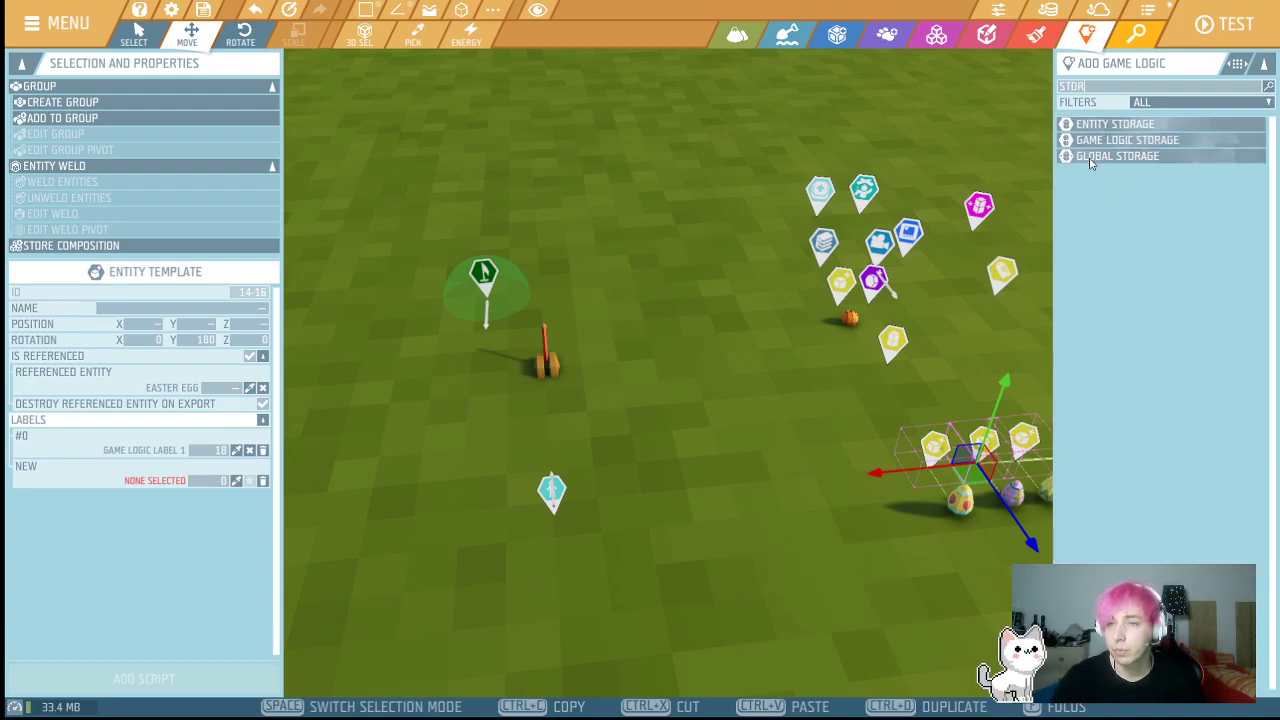
type("o")
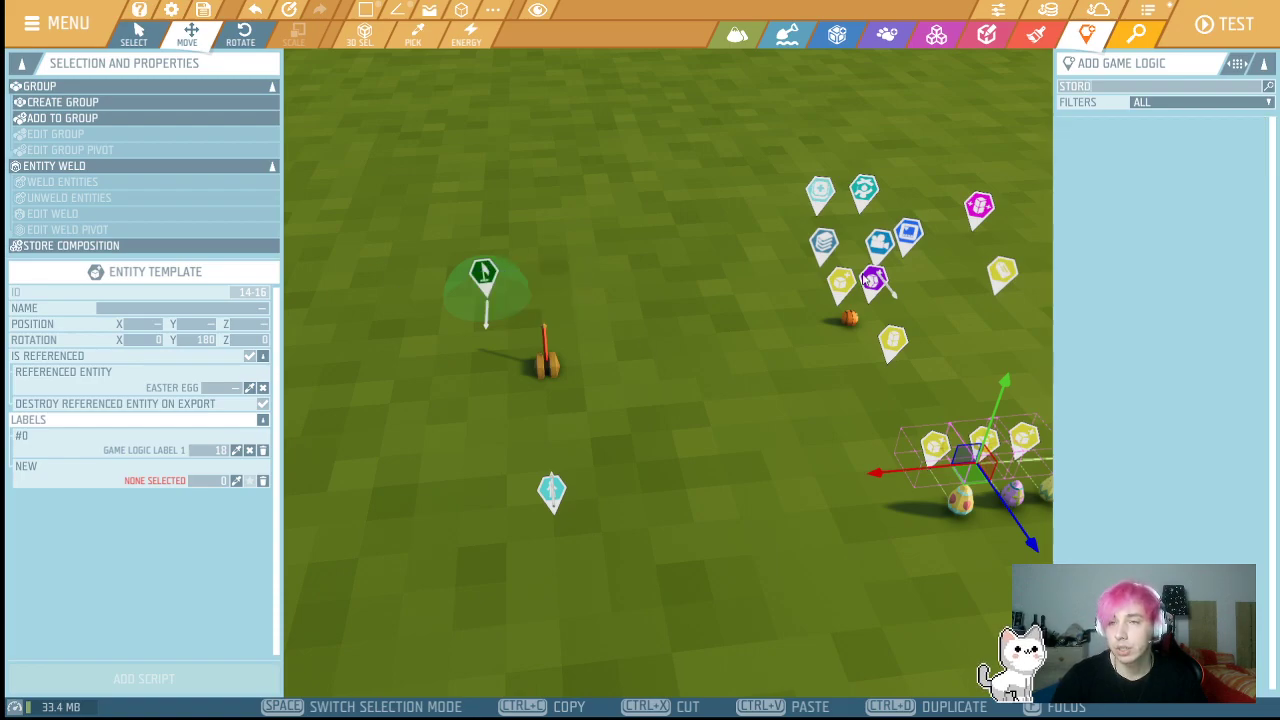
key("BackSpace")
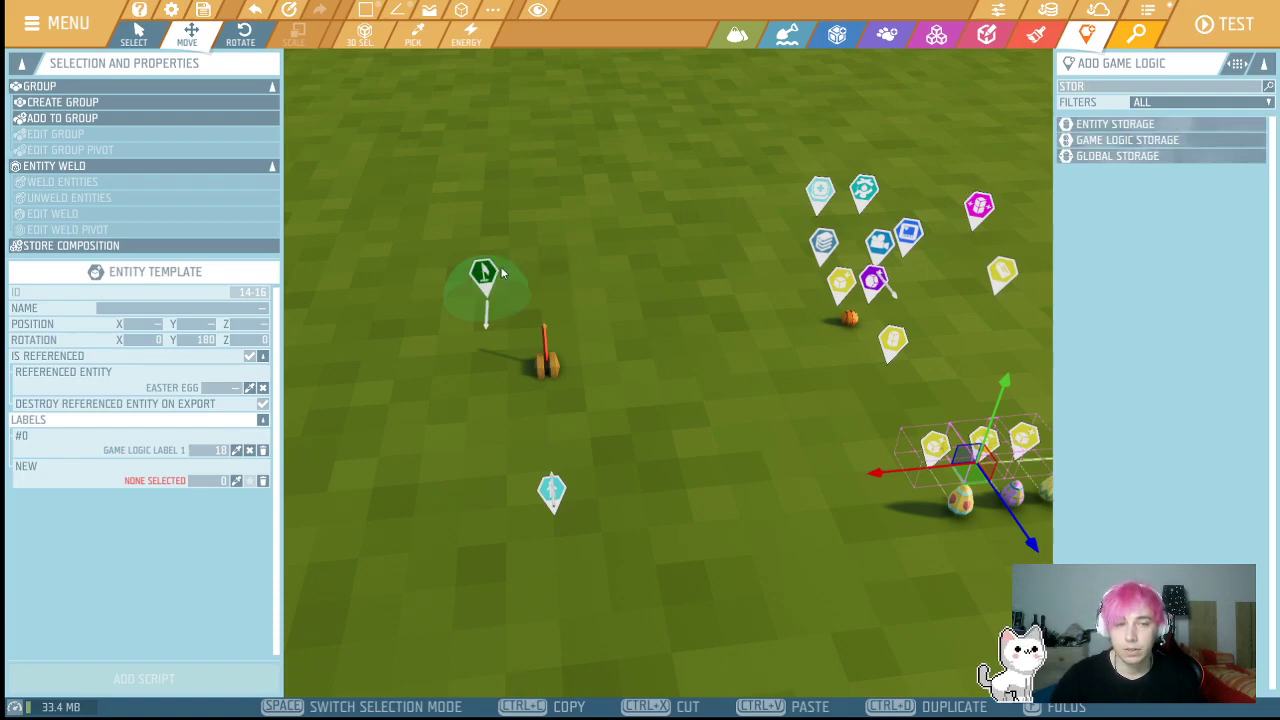
left_click(1104, 140)
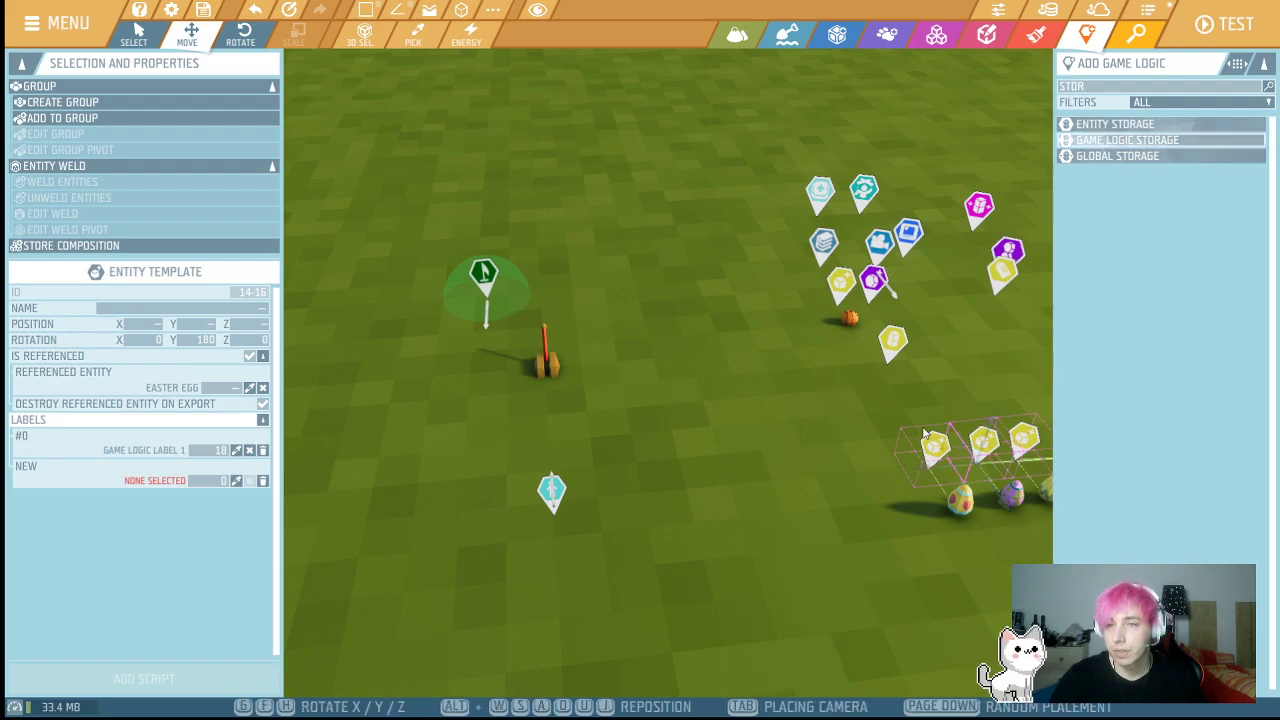
left_click(930, 380)
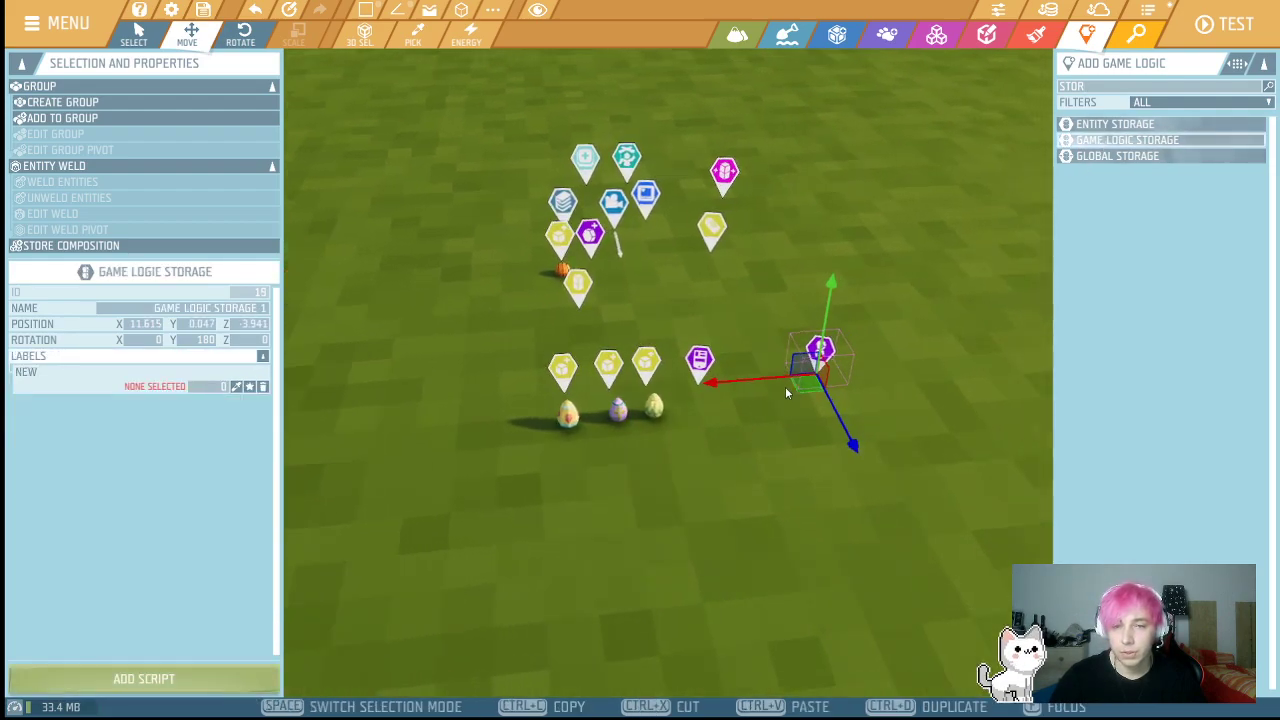
- Add a script to the Game Logic Storage and create a new variable in it
left_click(142, 677)
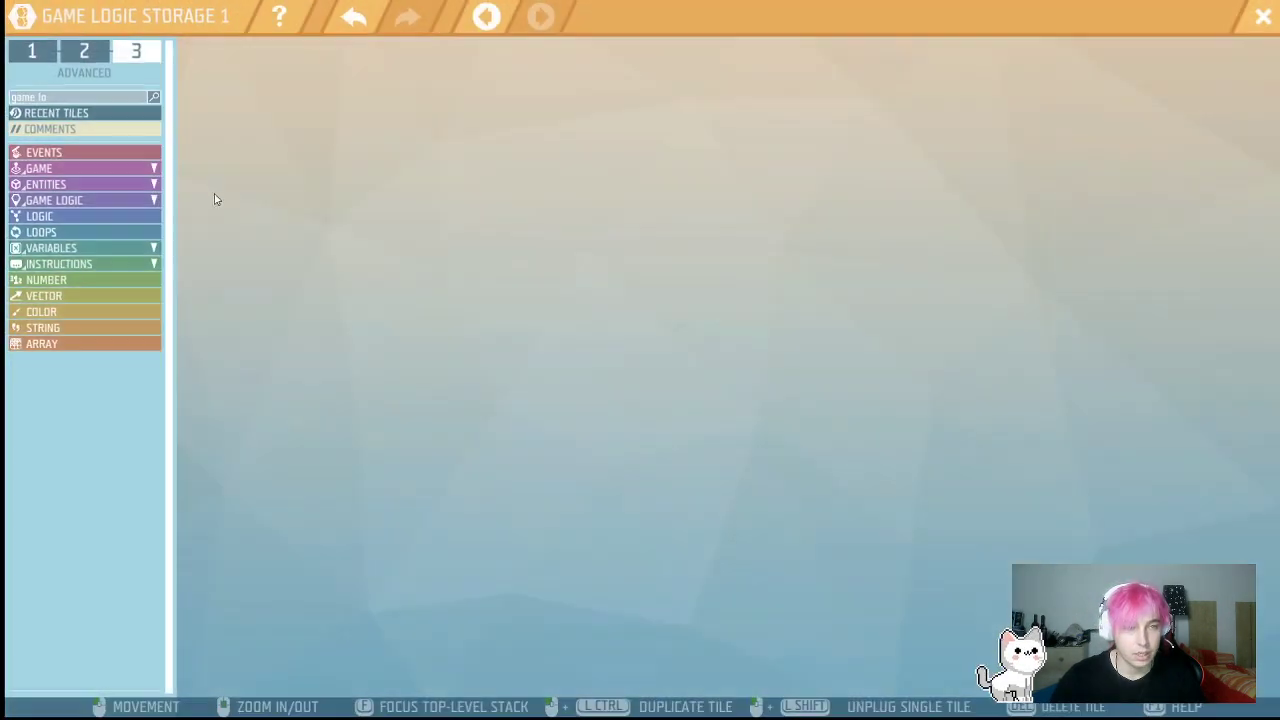
left_click(111, 247)
left_click(262, 54)
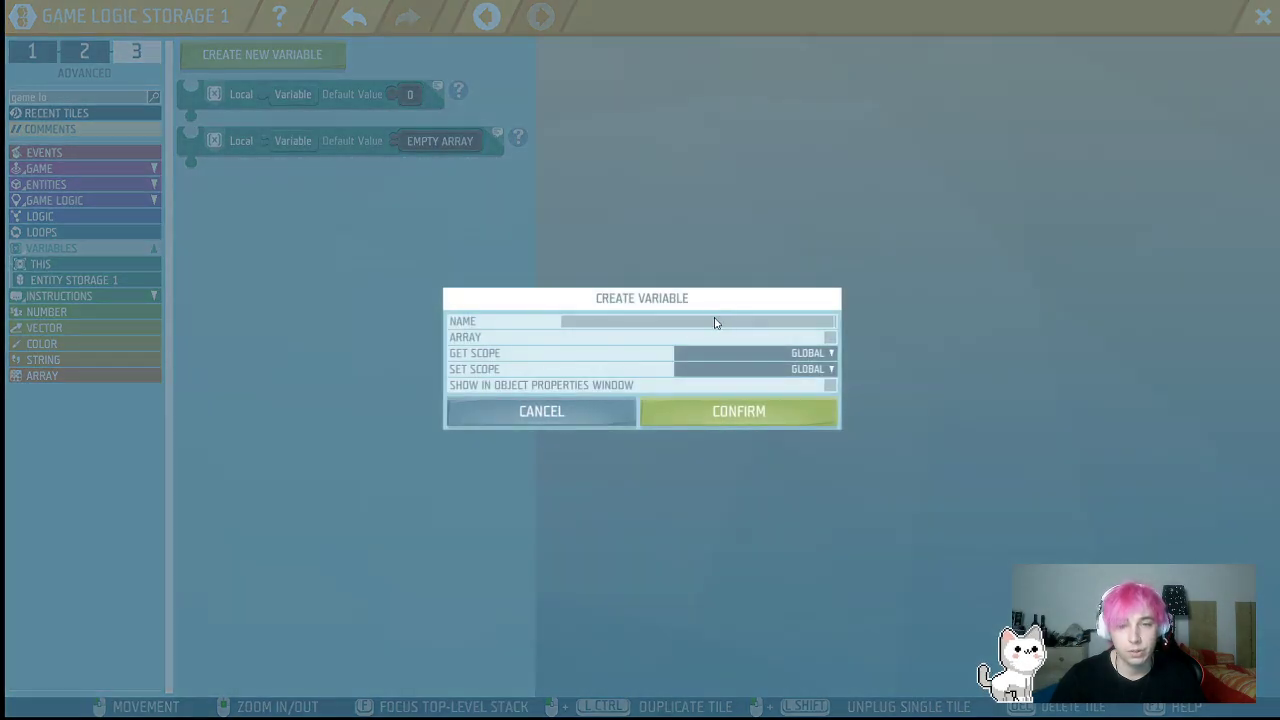
left_click(716, 412)
left_click(1263, 17)
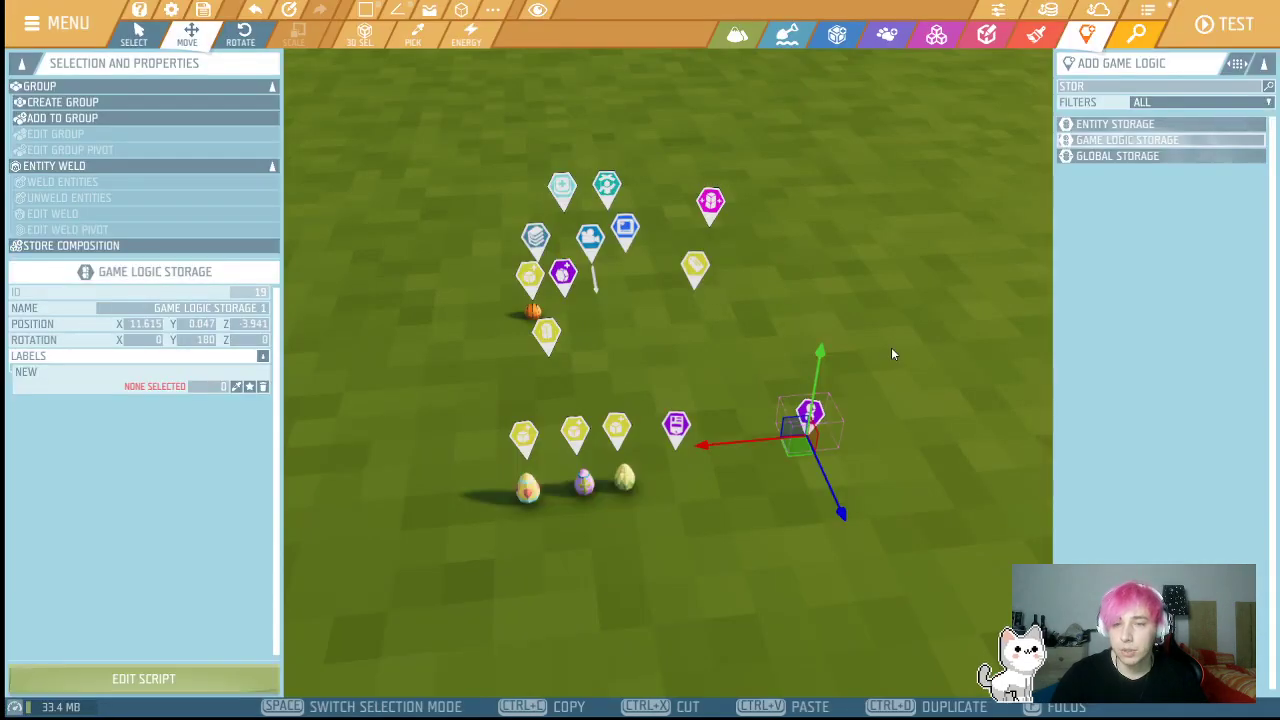
- Clear the referenced entity from the egg templates to free the Easter eggs for editing
left_click(662, 497)
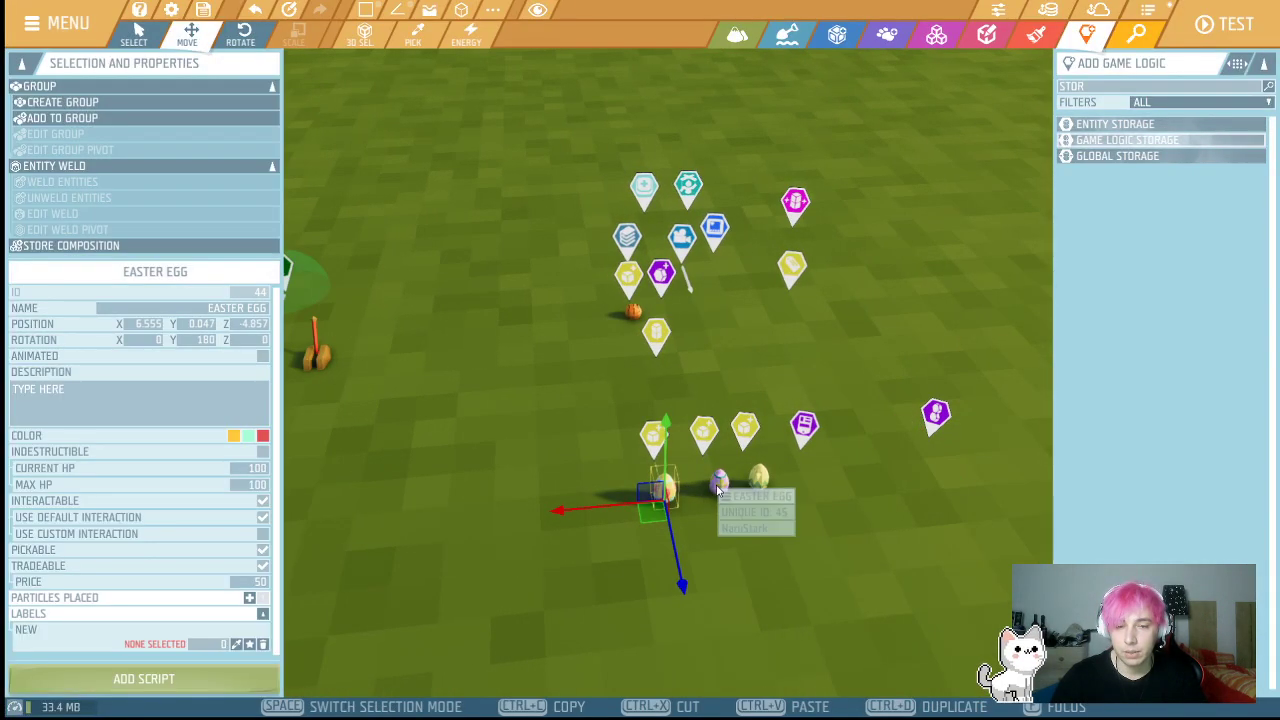
left_click(656, 490)
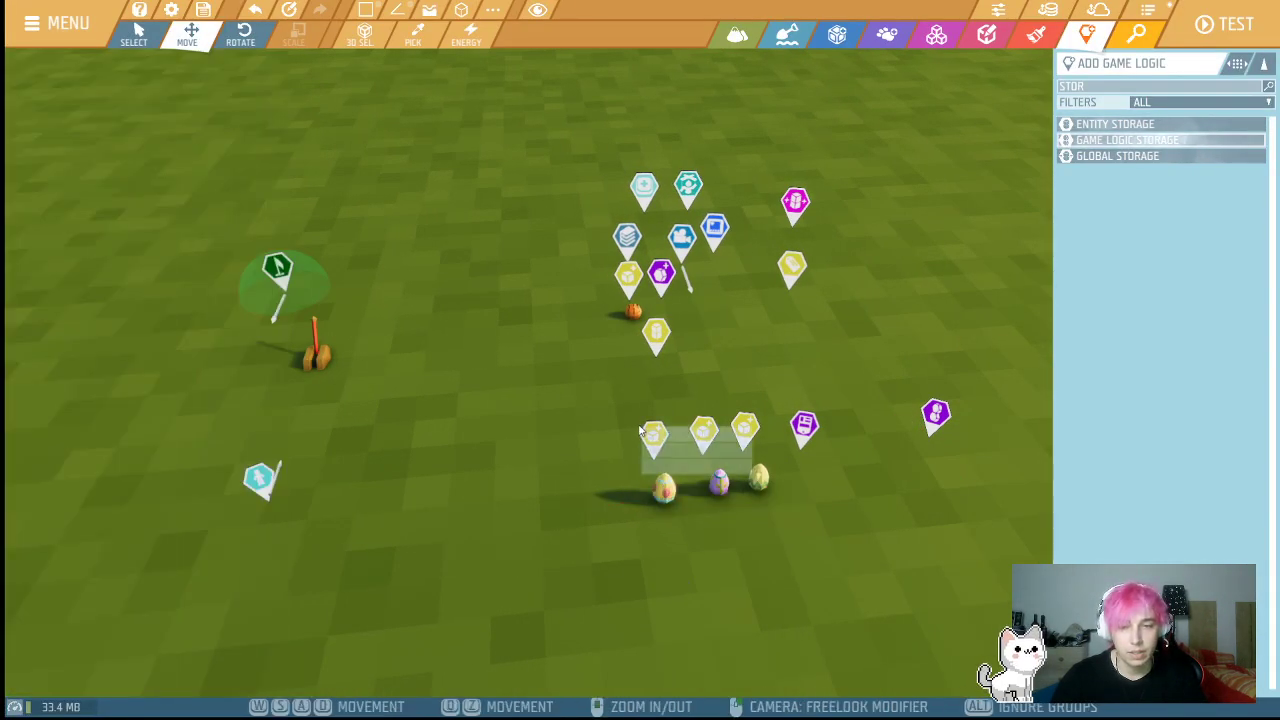
left_click(648, 441)
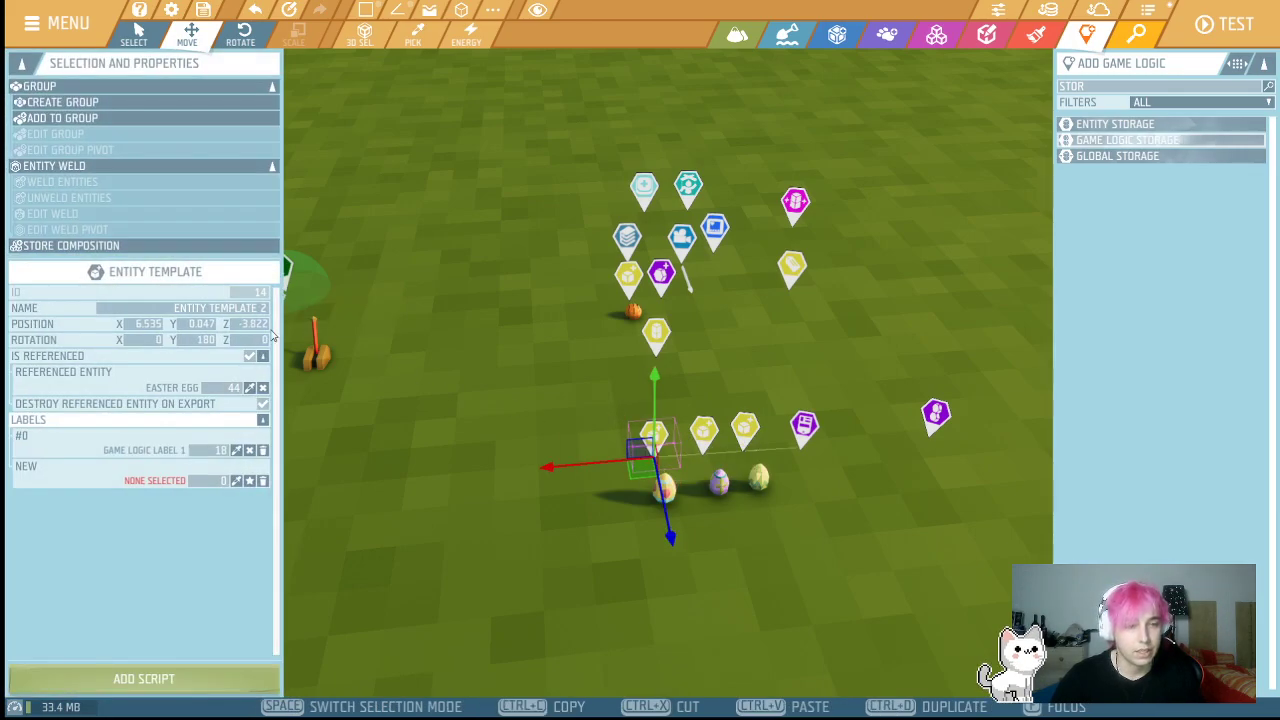
key("ctrl+d")
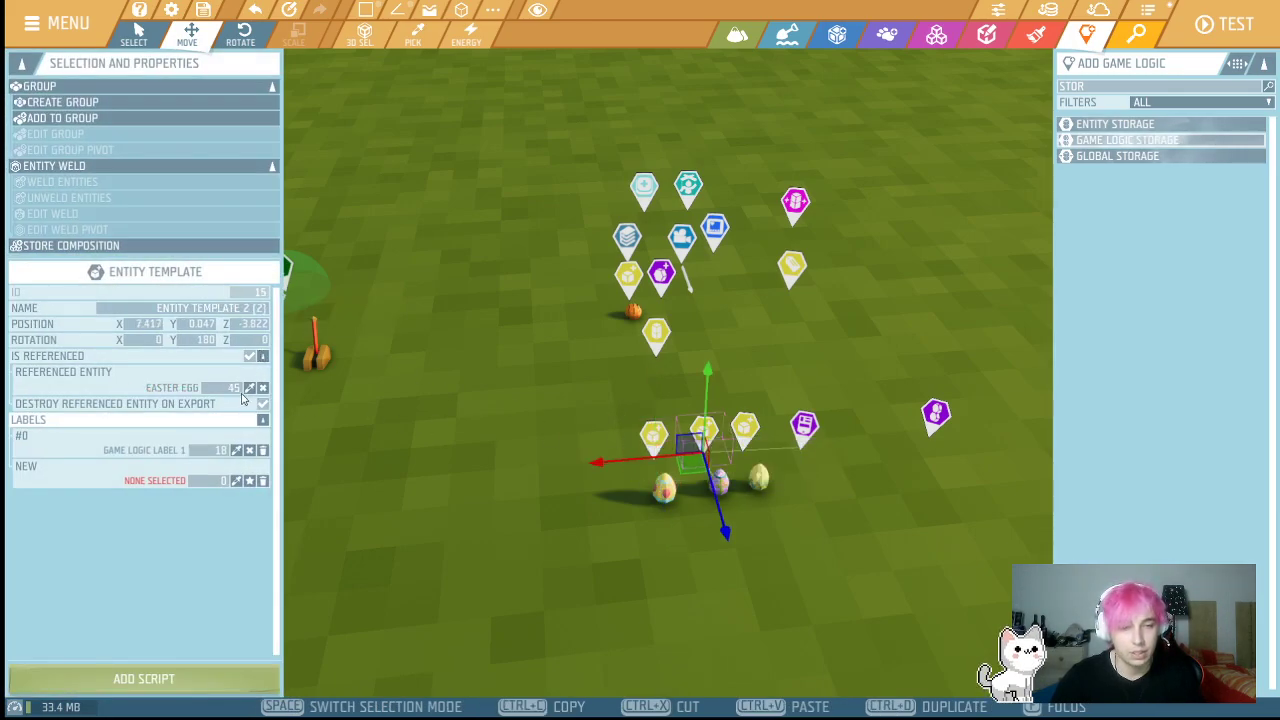
key("ctrl+d")
left_click(263, 388)
- Turn each of the three Easter eggs into its own entity weld and disable the colliders of the welds
left_click(656, 497)
left_click_drag(657, 499, 737, 539)
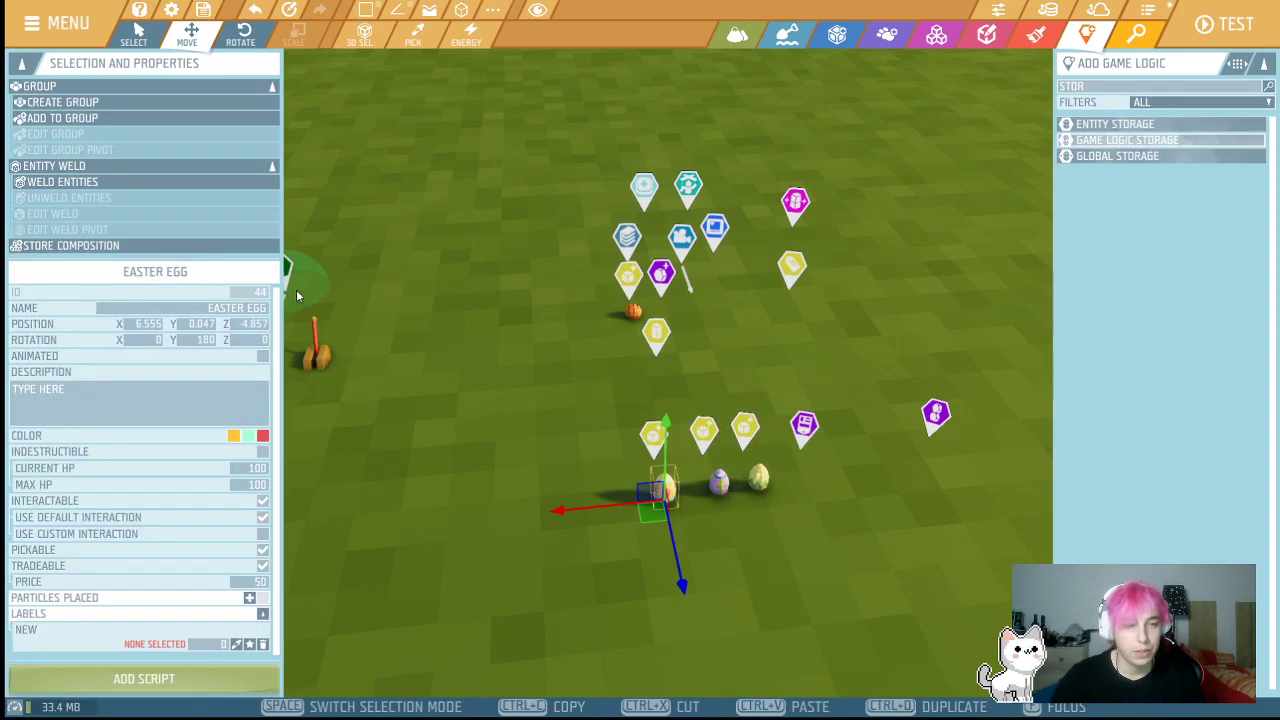
left_click(129, 191)
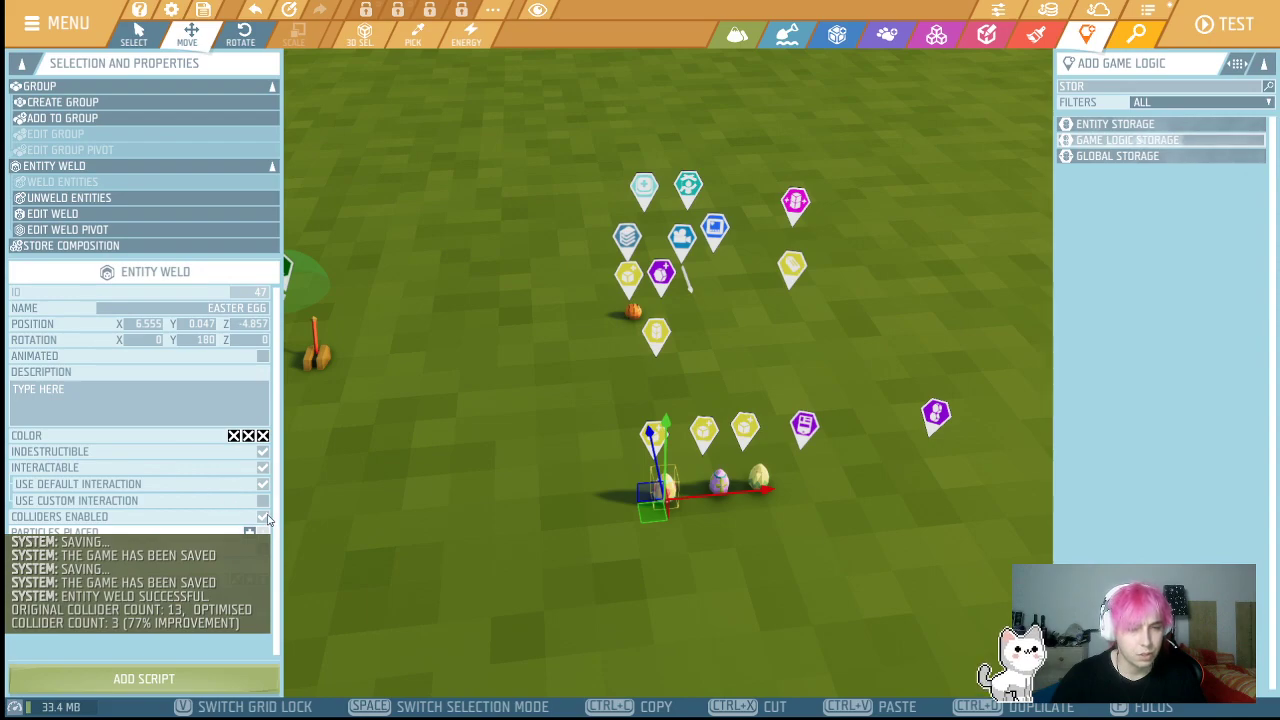
left_click(686, 452)
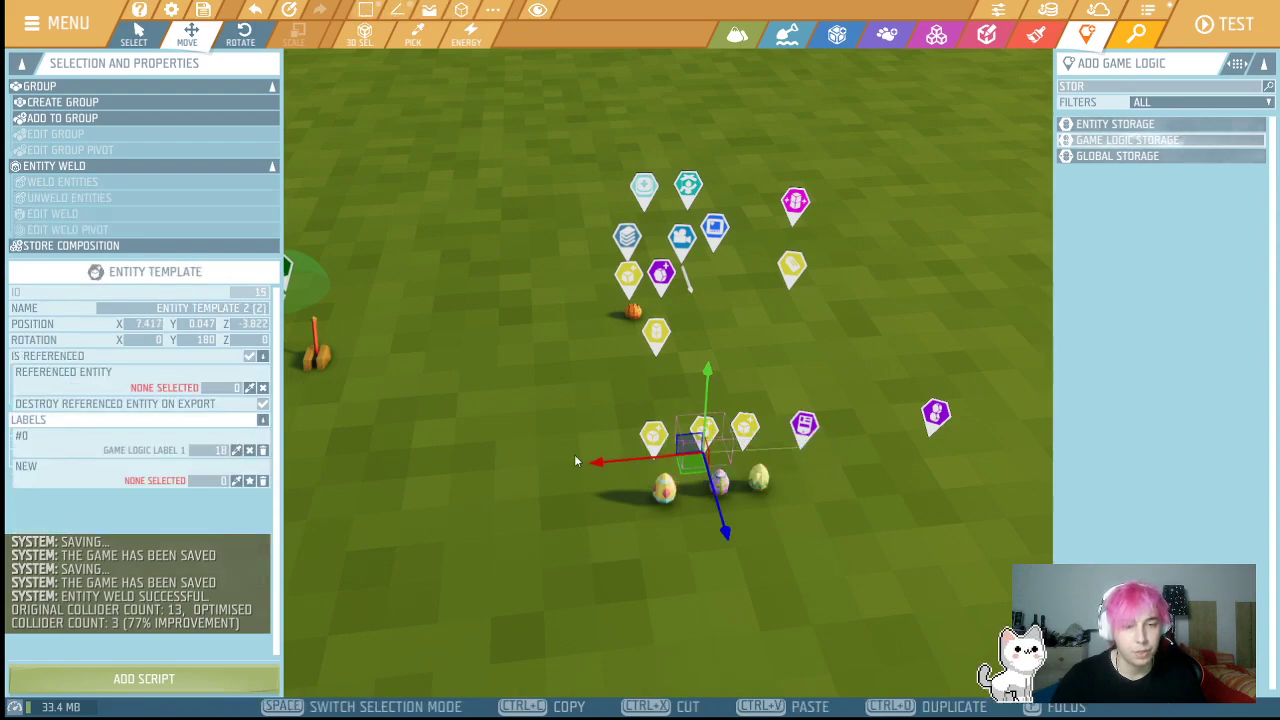
left_click(722, 485)
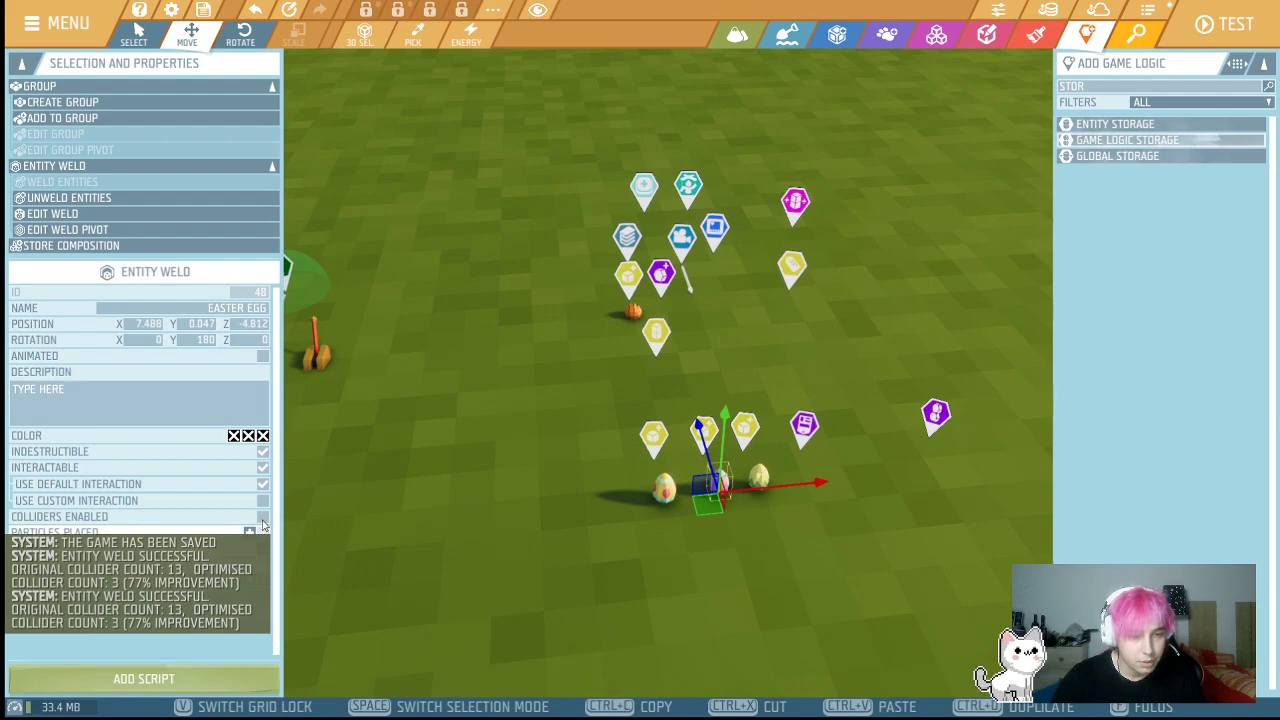
left_click(766, 472)
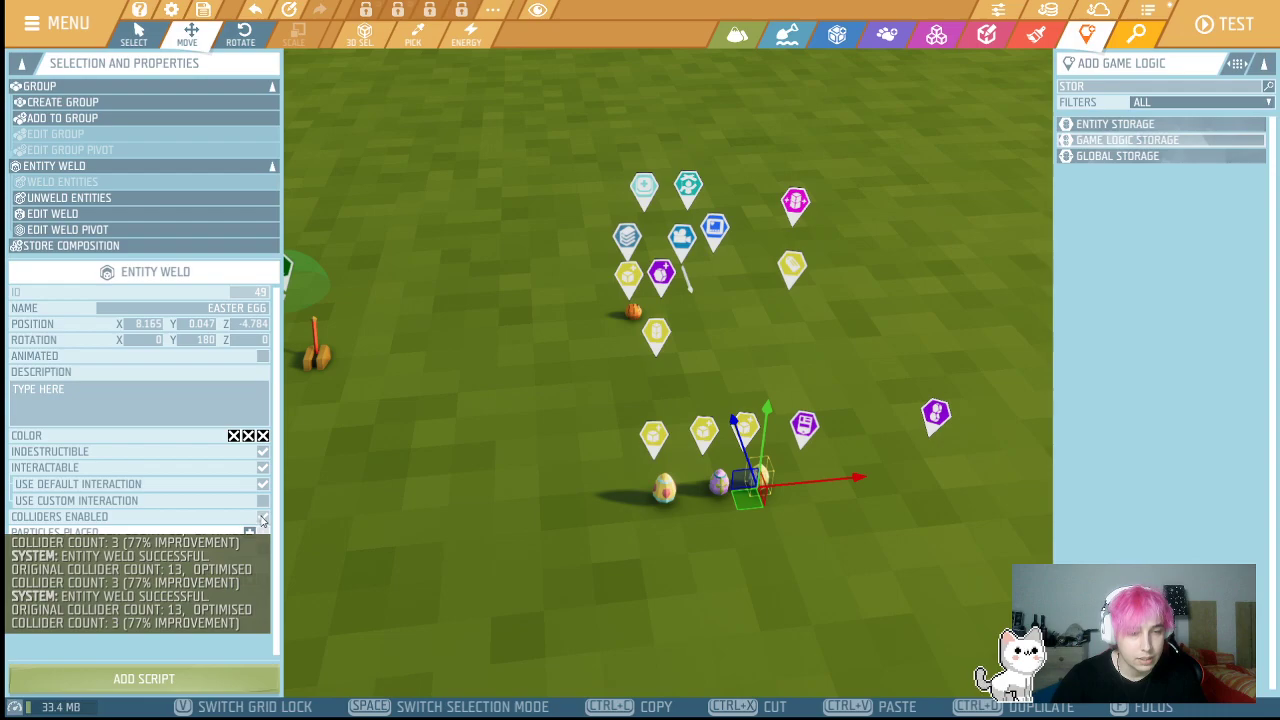
- Assign each of the three Easter egg welds as the referenced entity of its matching entity template
left_click(650, 438)
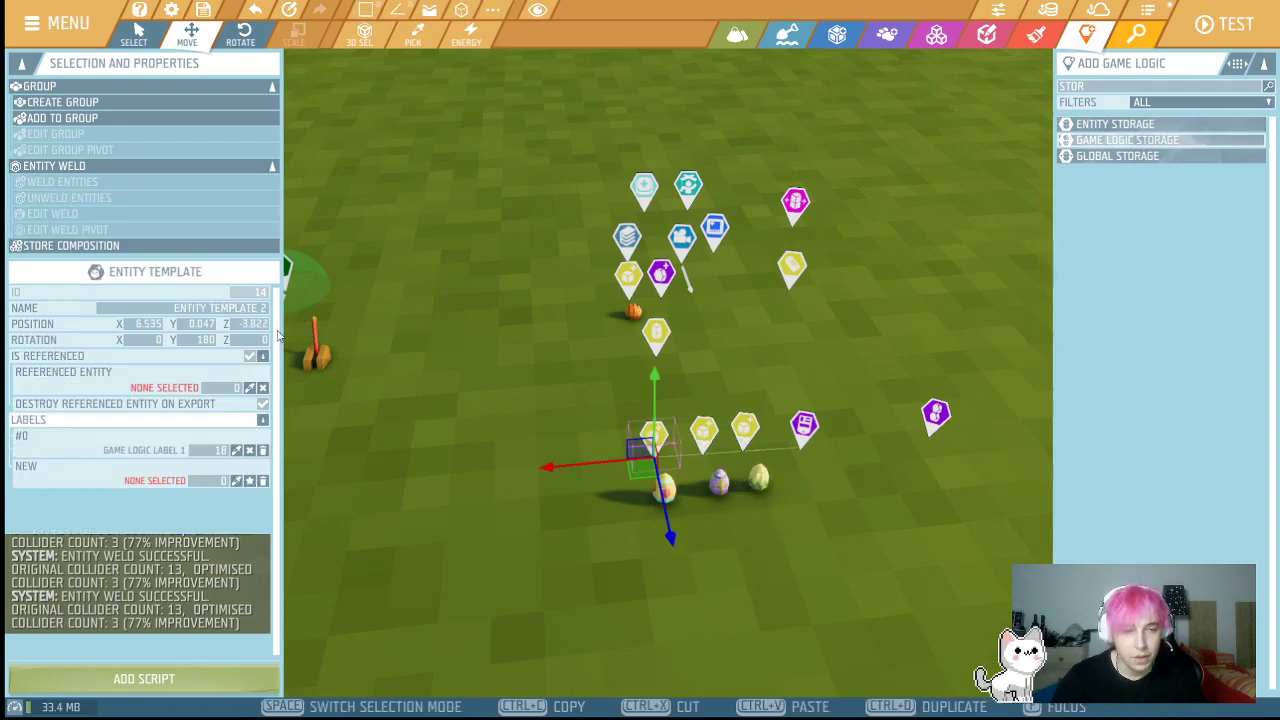
left_click(252, 390)
left_click(669, 483)
left_click(702, 435)
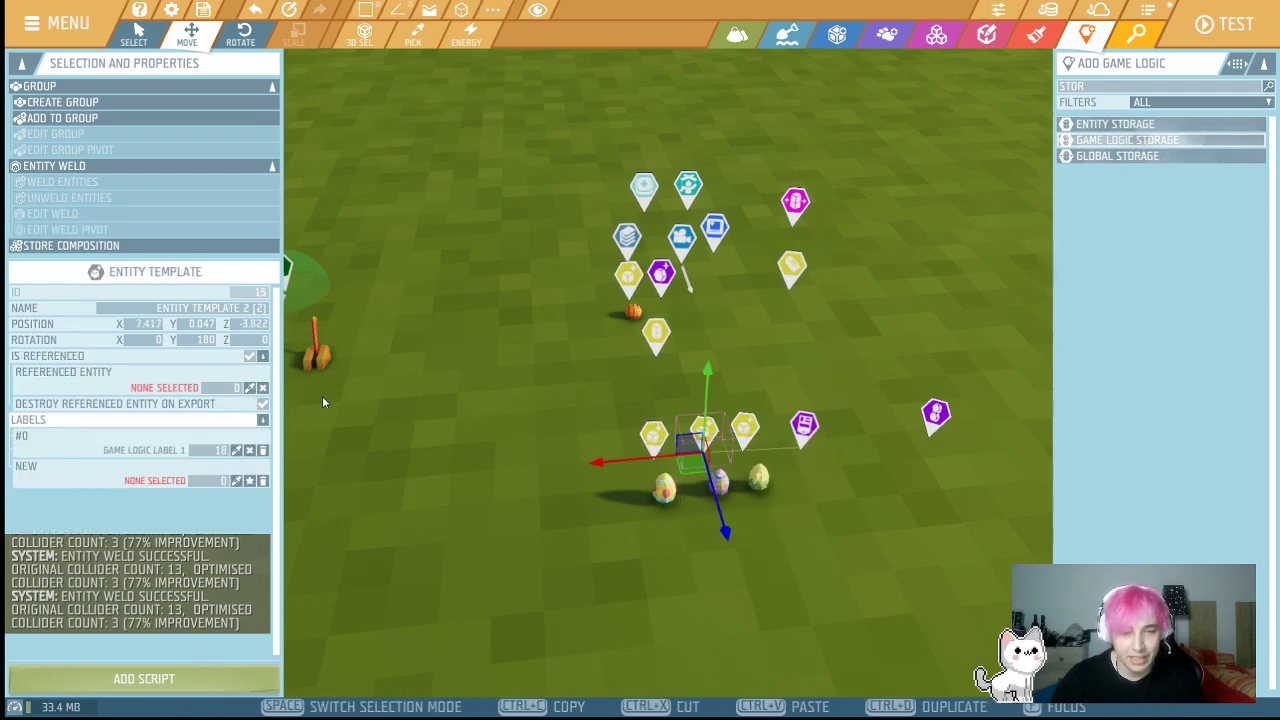
left_click(251, 388)
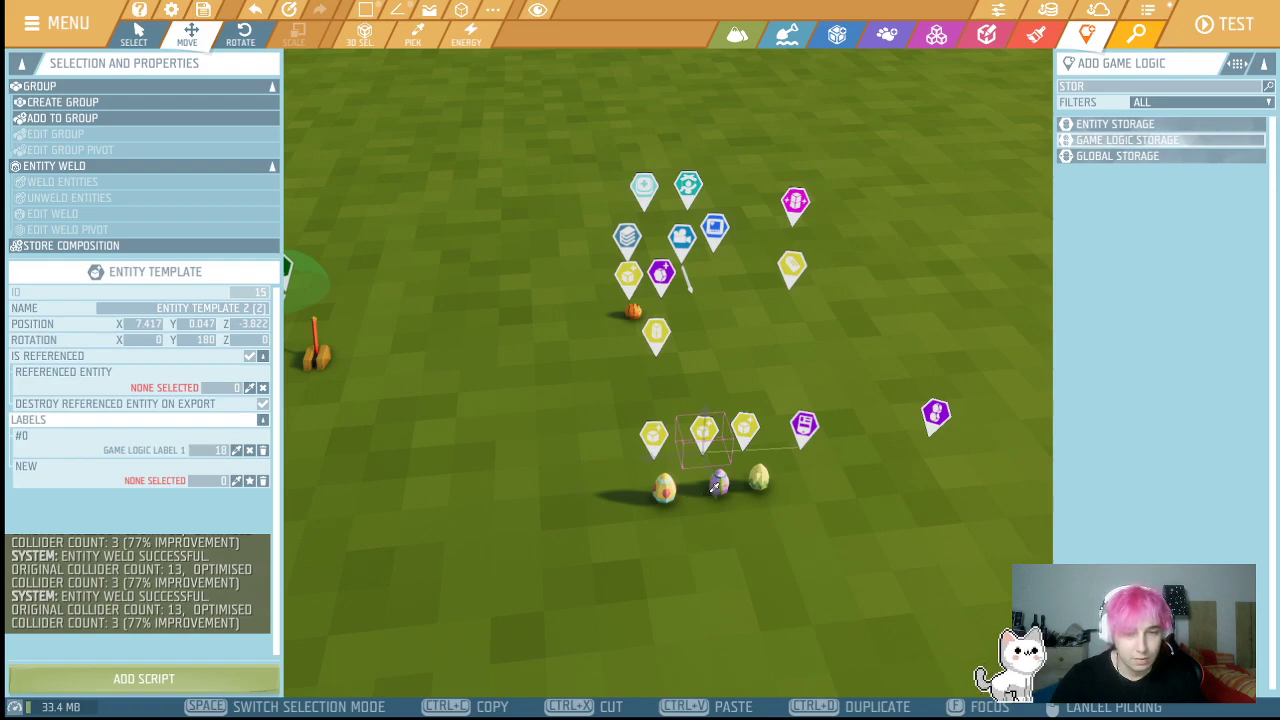
left_click(708, 488)
left_click(250, 388)
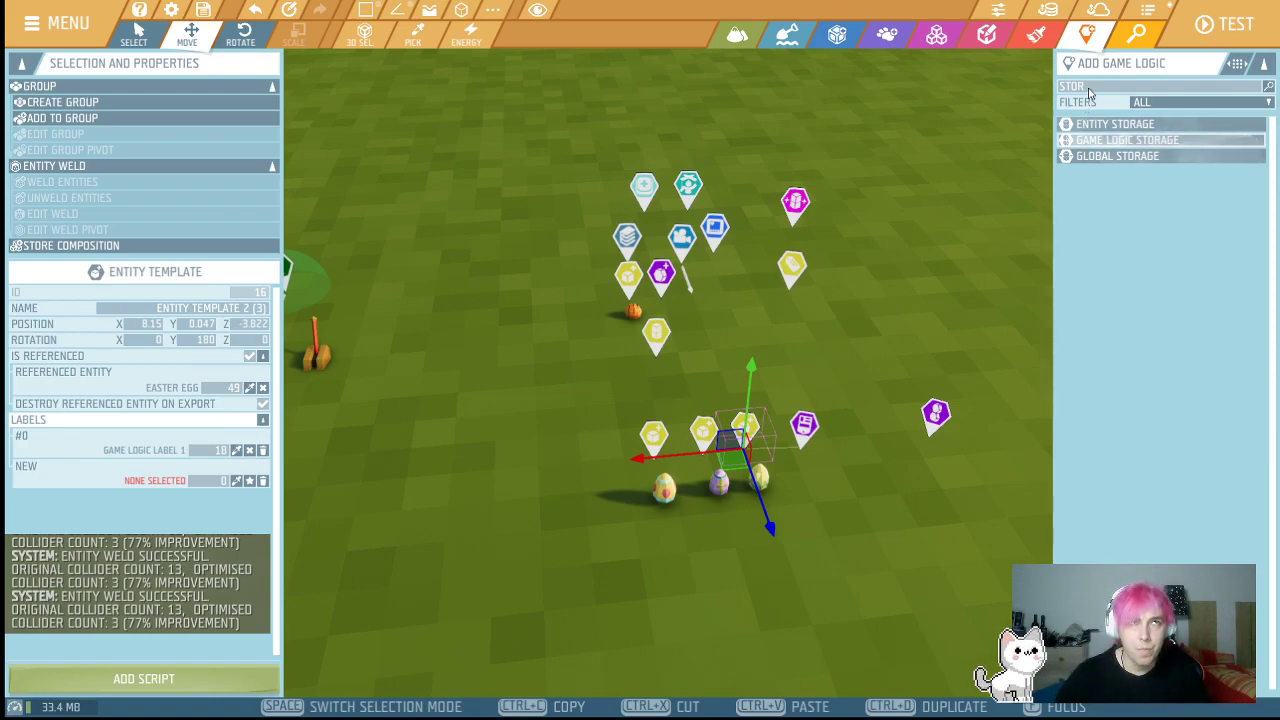
- Move the trigger zone from beside the lever onto the yellow-green Easter egg, at about X 8.08, Z -4.83
left_click(934, 418)
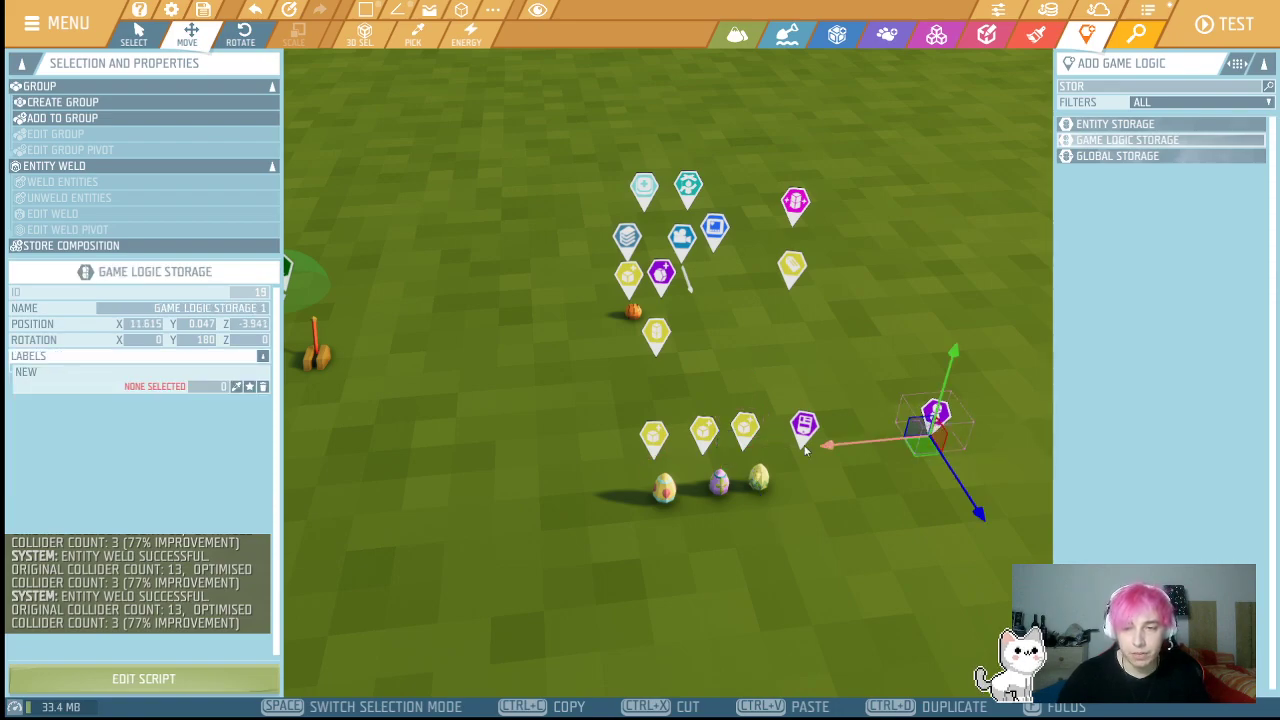
right_click_drag(873, 503, 932, 486)
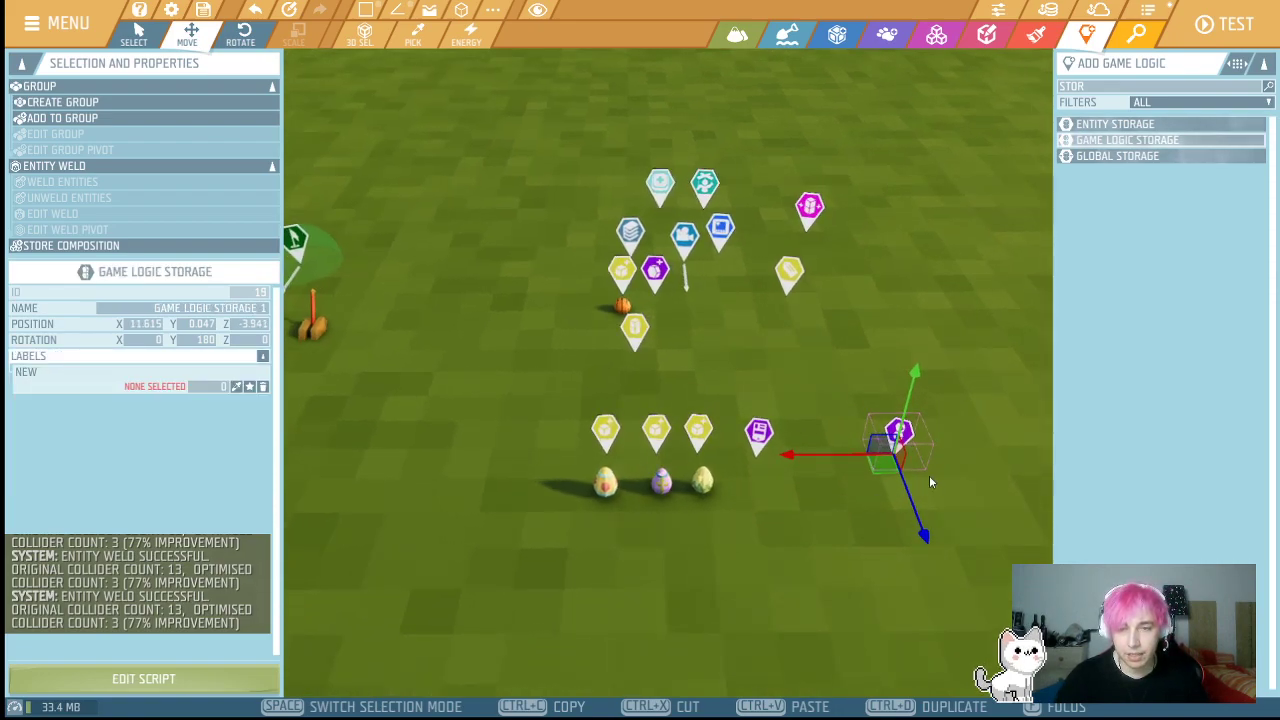
right_click_drag(398, 223, 347, 242)
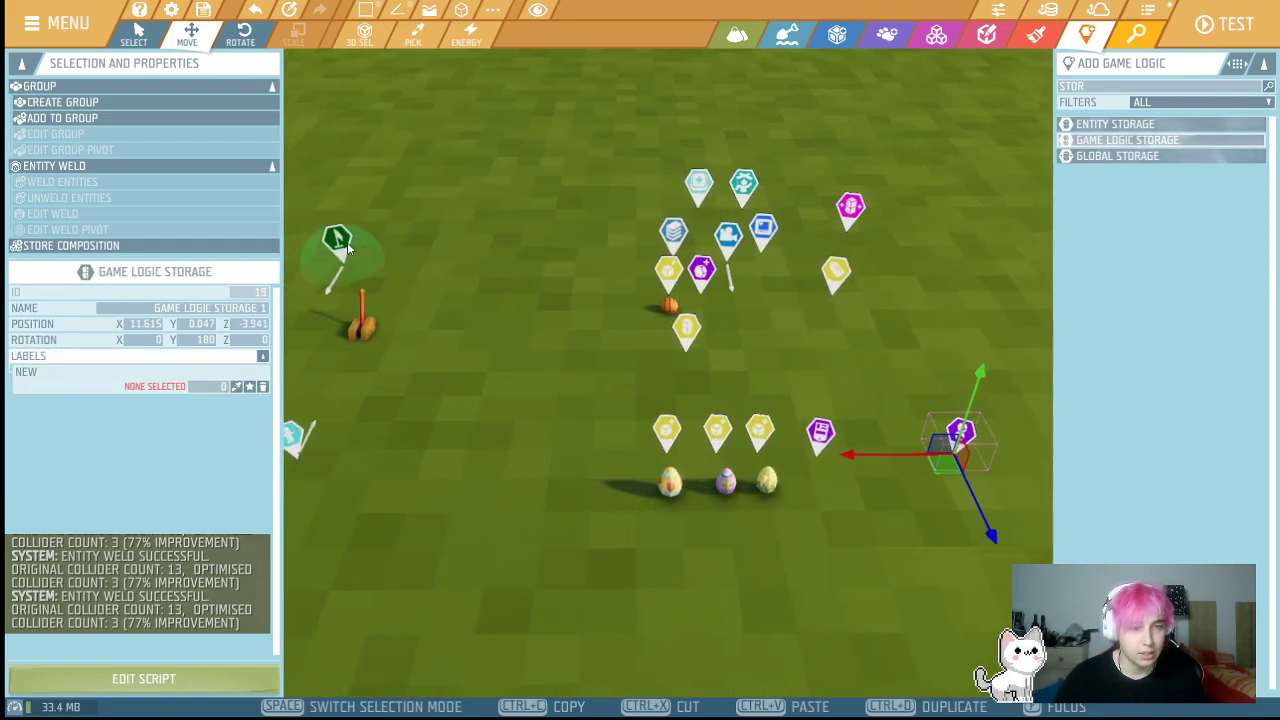
mouse_move(334, 242)
left_mouse_down()
mouse_move(768, 500)
mouse_move(789, 470)
left_mouse_up()
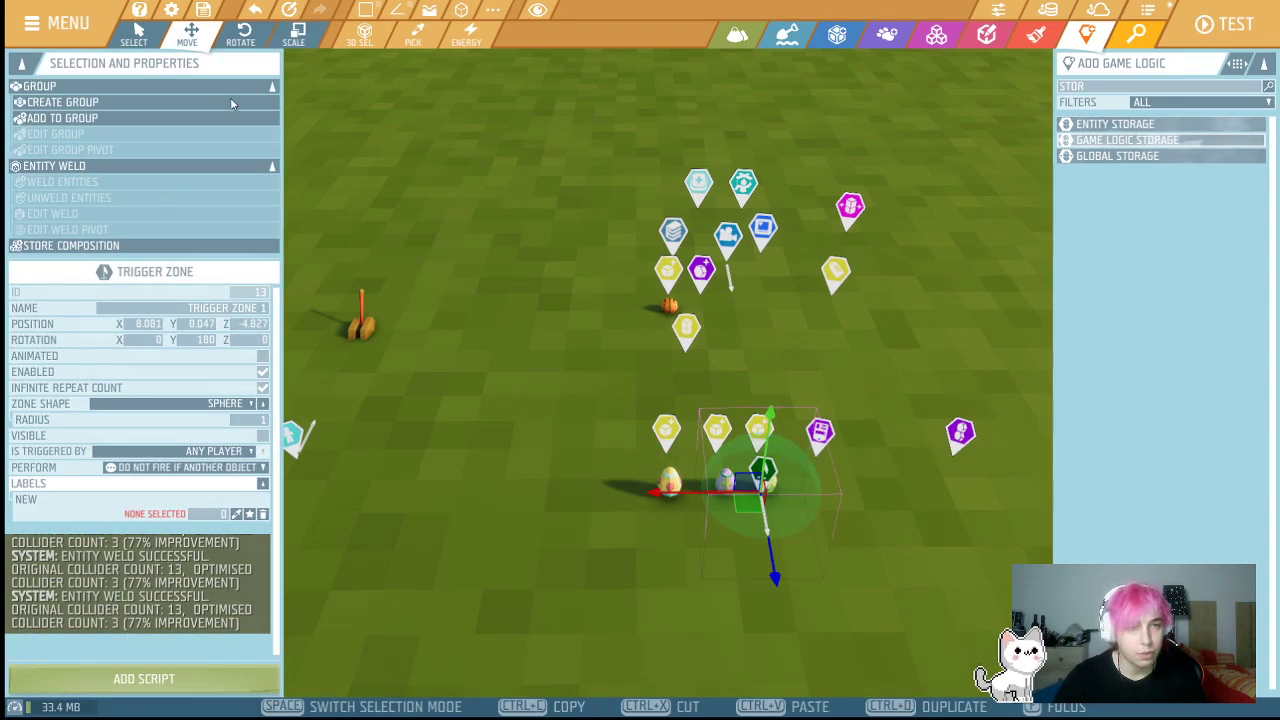
- Shrink the spherical trigger zone around the yellow-green egg to a radius of about 0.35
left_click(293, 35)
left_click_drag(686, 507, 690, 508)
key("w")
right_click_drag(757, 577, 780, 565)
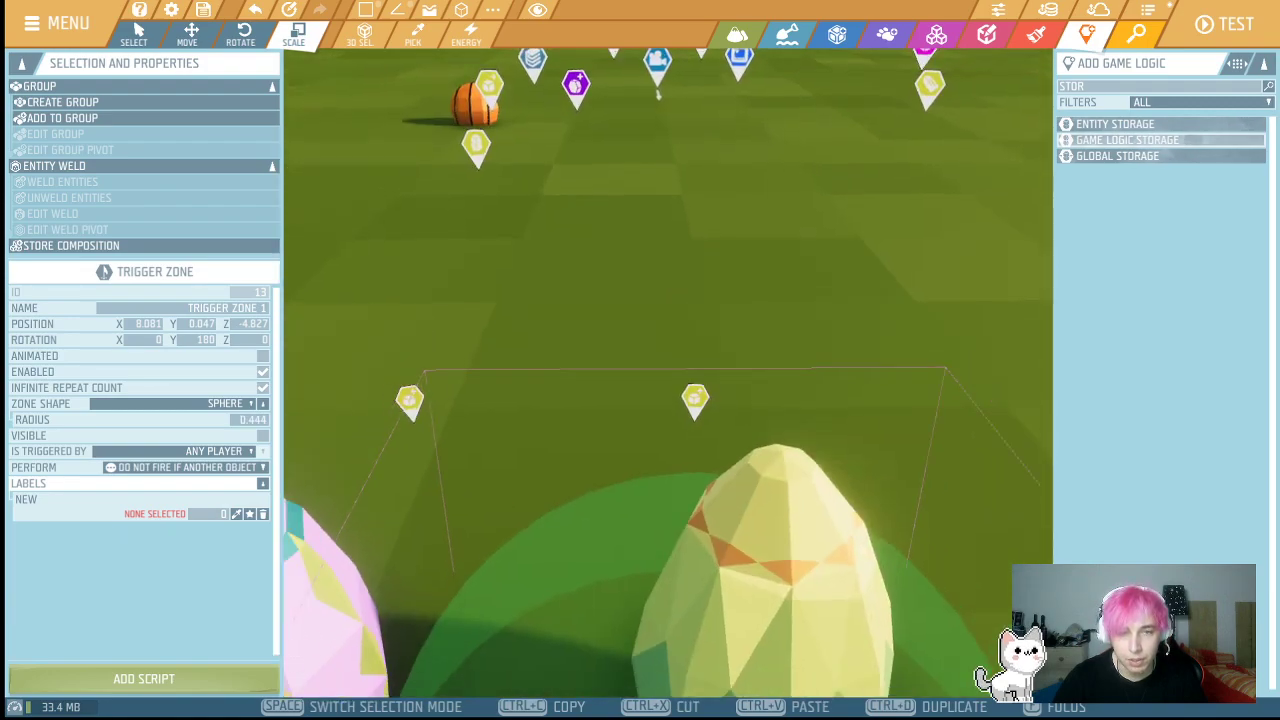
key("s")
left_click_drag(553, 380, 627, 373)
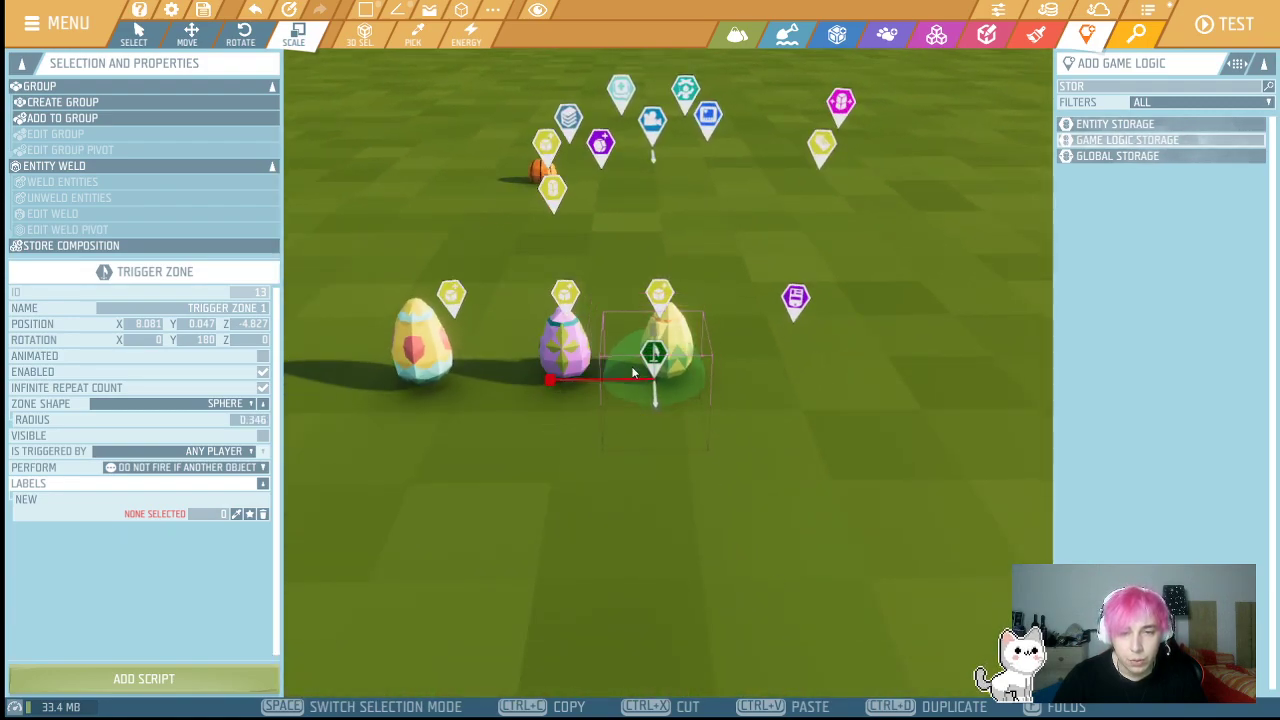
- Centre the trigger zone on the egg at about X 8.14, Y 0.36, and adjust its radius to about 0.36
key("w")
left_click_drag(655, 282, 656, 232)
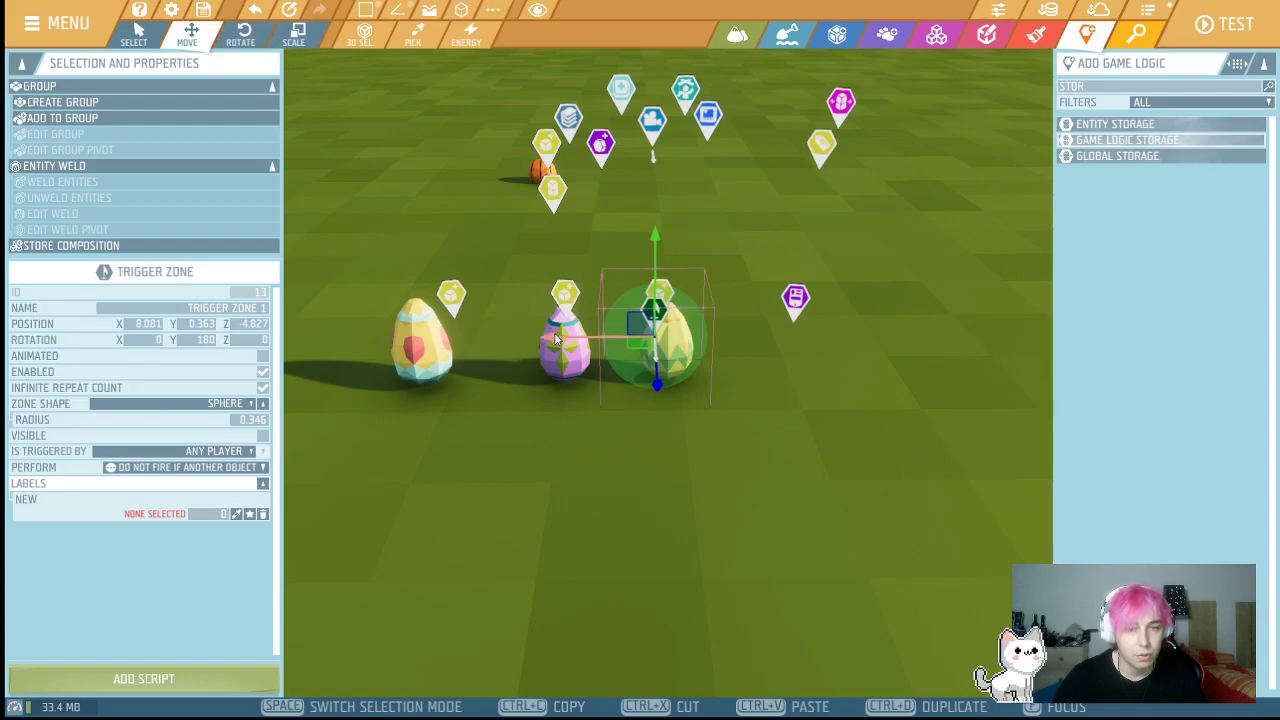
key("r")
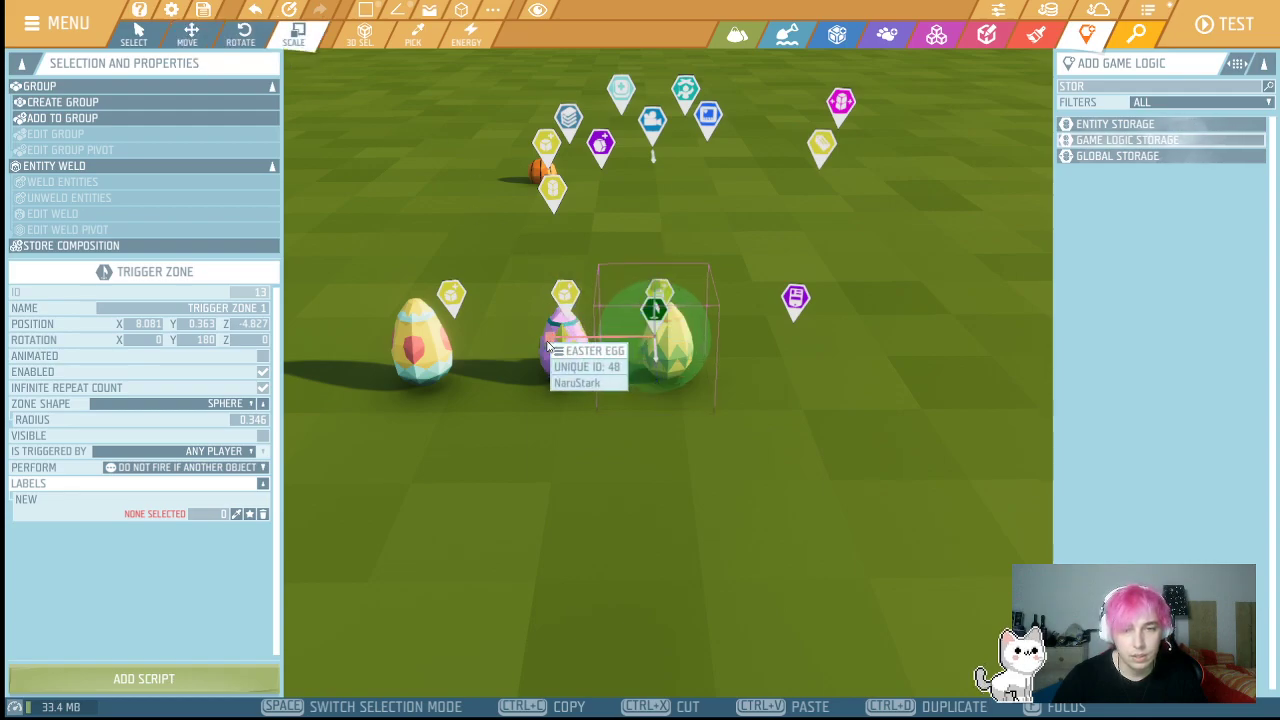
left_click_drag(549, 346, 565, 346)
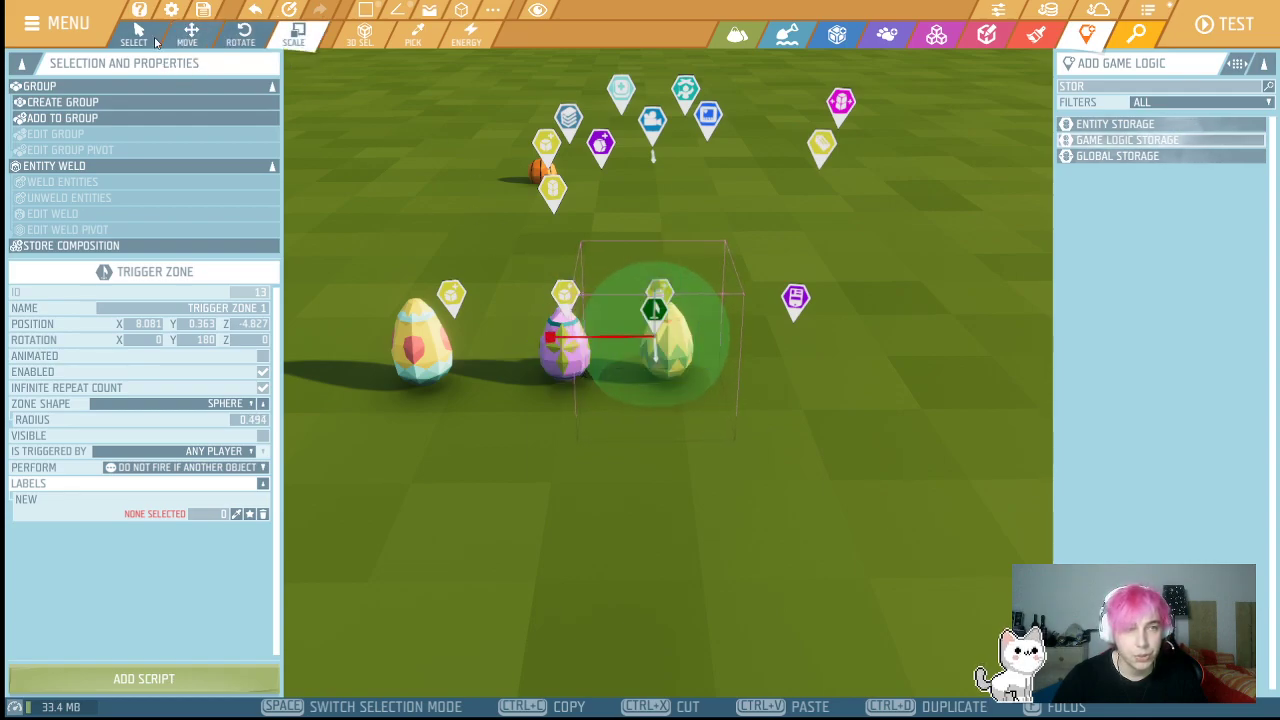
left_click(187, 35)
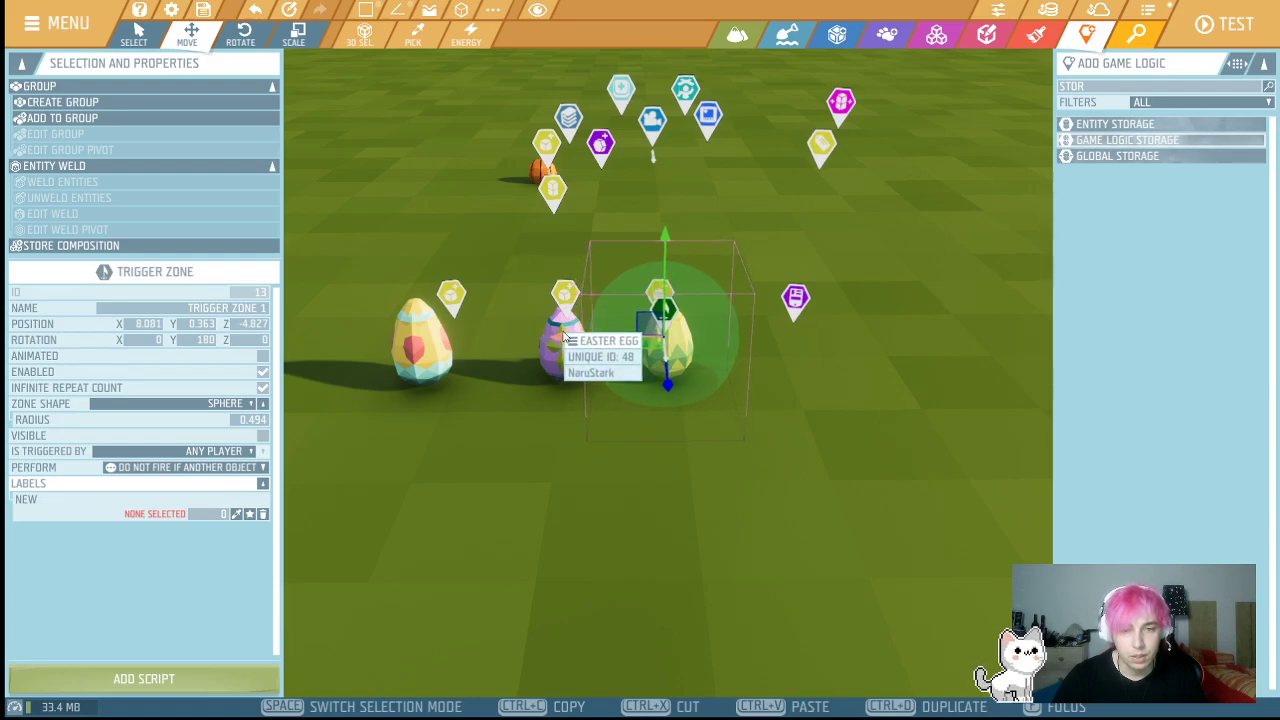
left_click_drag(565, 340, 557, 341)
key("r")
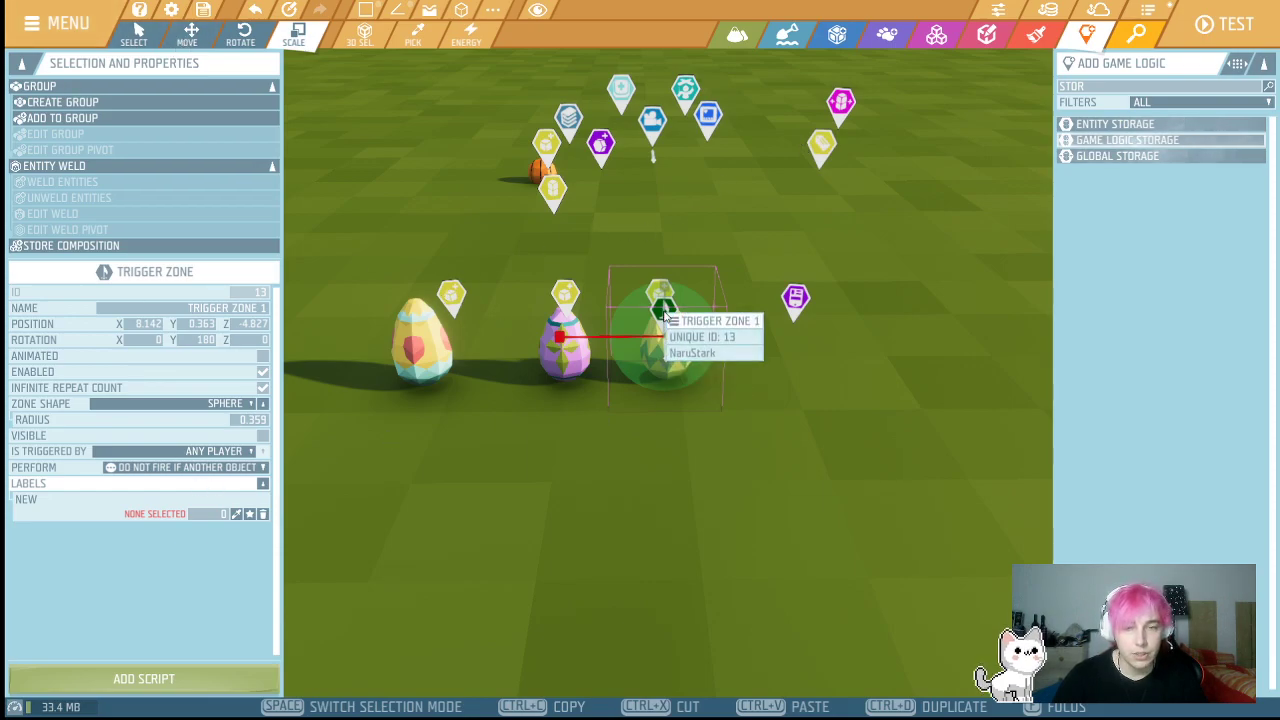
- Make the trigger zone respond to labeled entities and assign the basketballs label to it
left_click(218, 403)
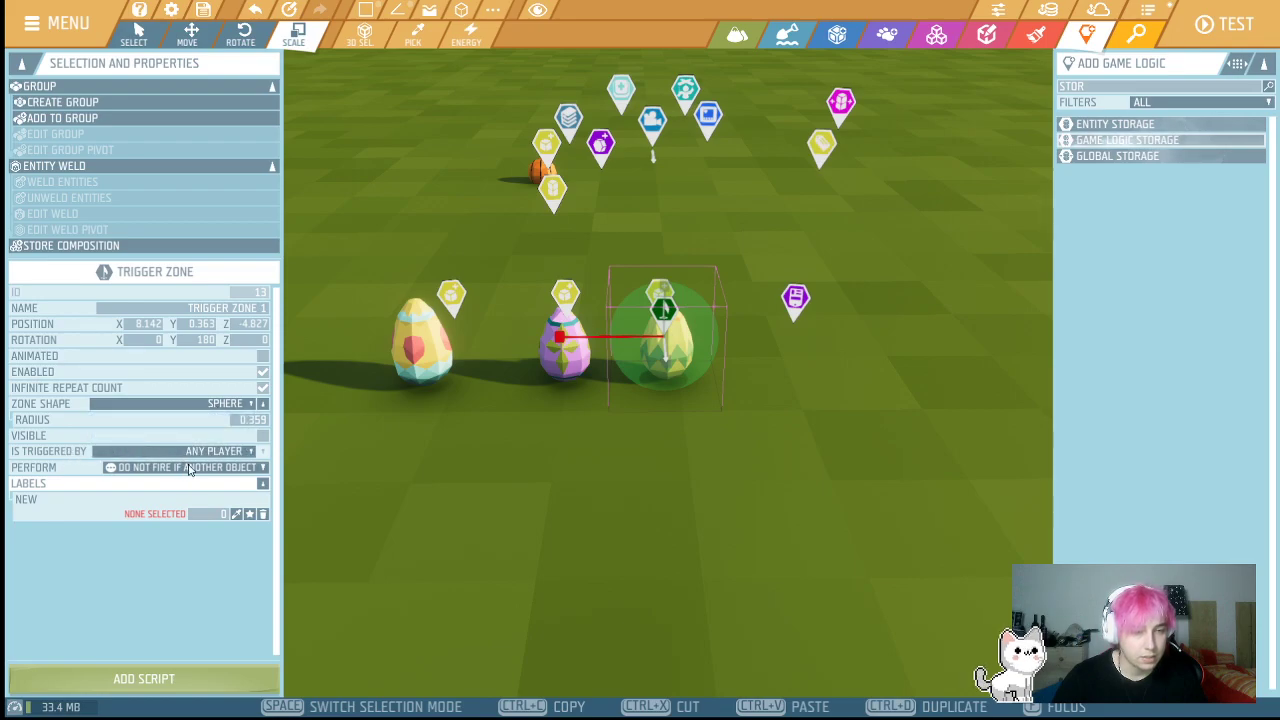
left_click(190, 452)
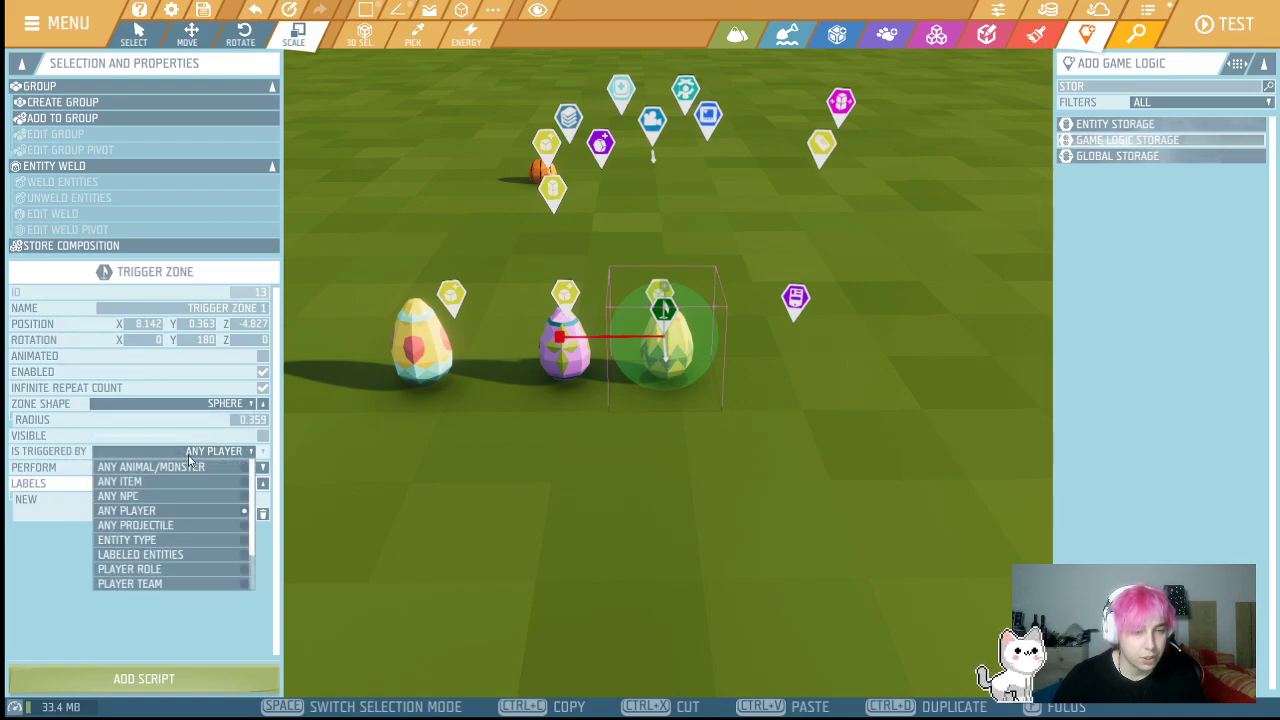
left_click(168, 555)
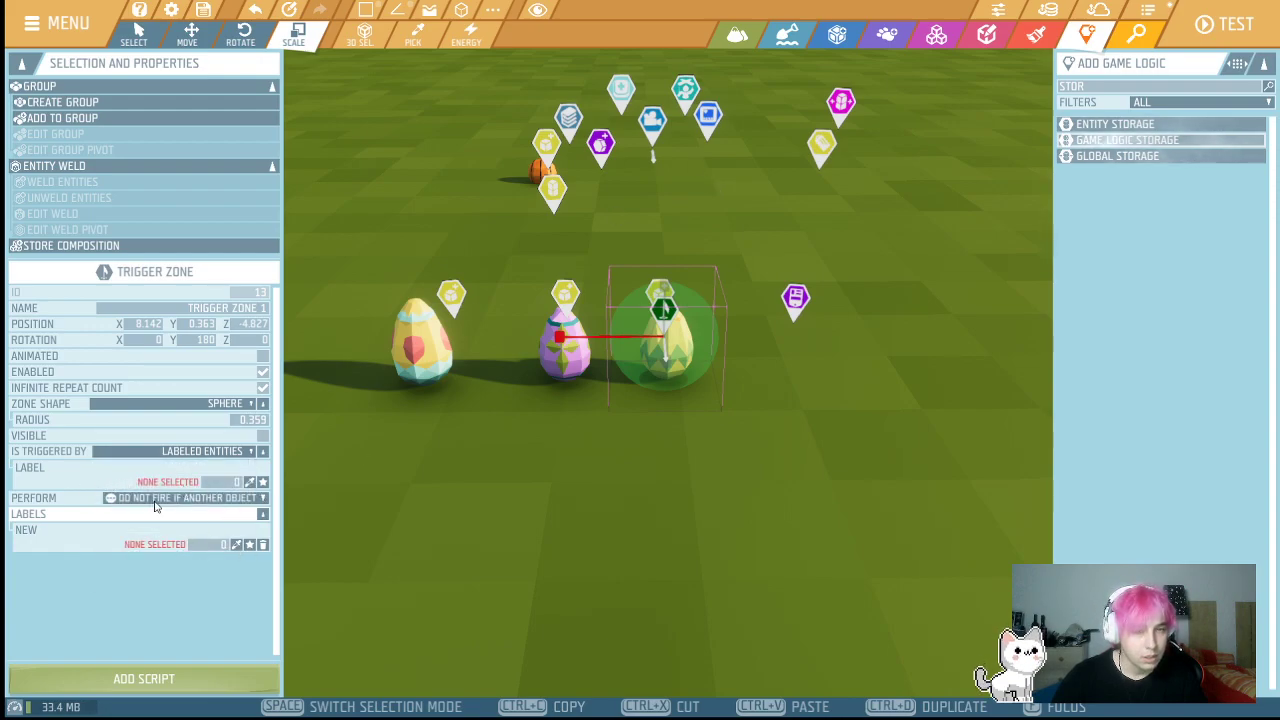
scroll(702, 462, "down", 3)
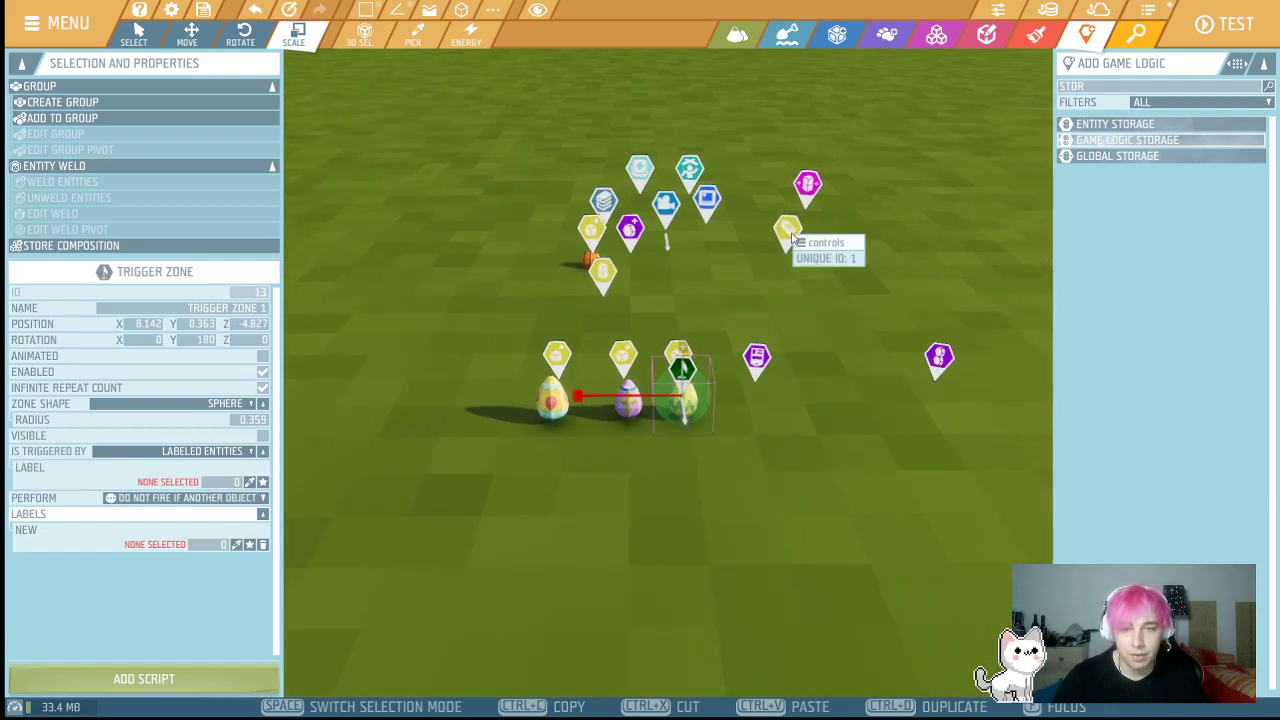
scroll(800, 260, "down", 2)
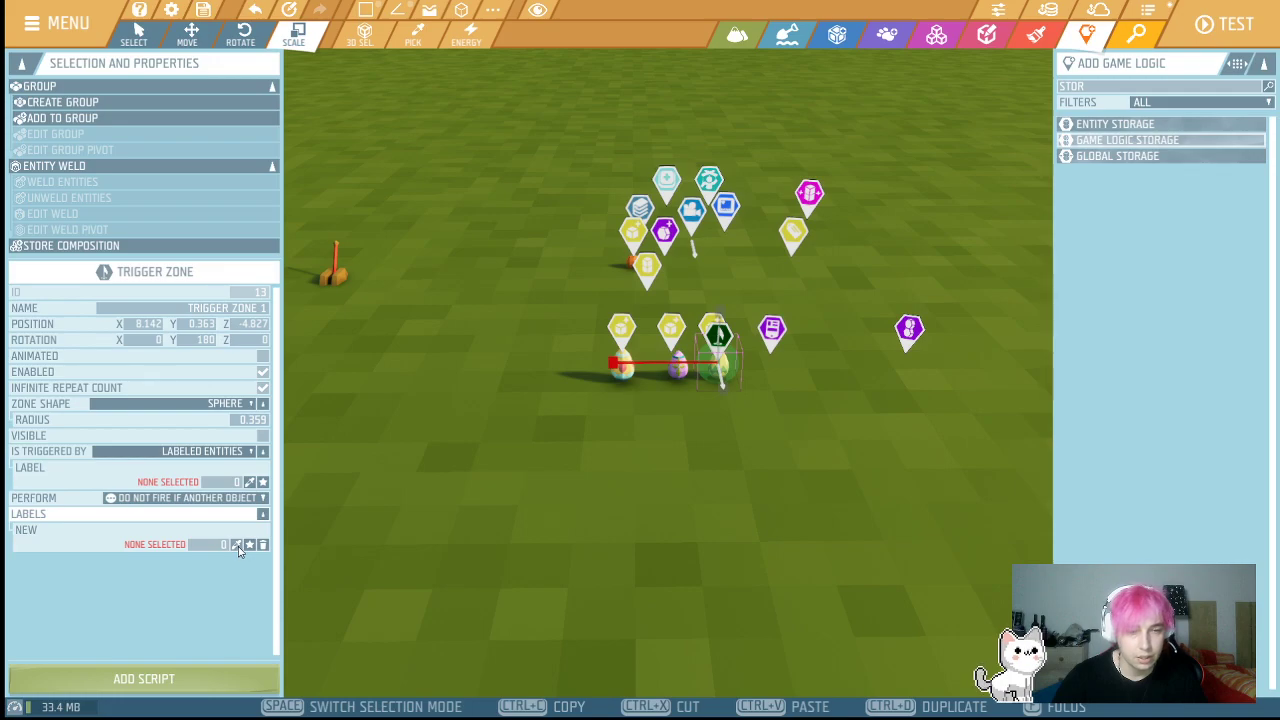
left_click(249, 482)
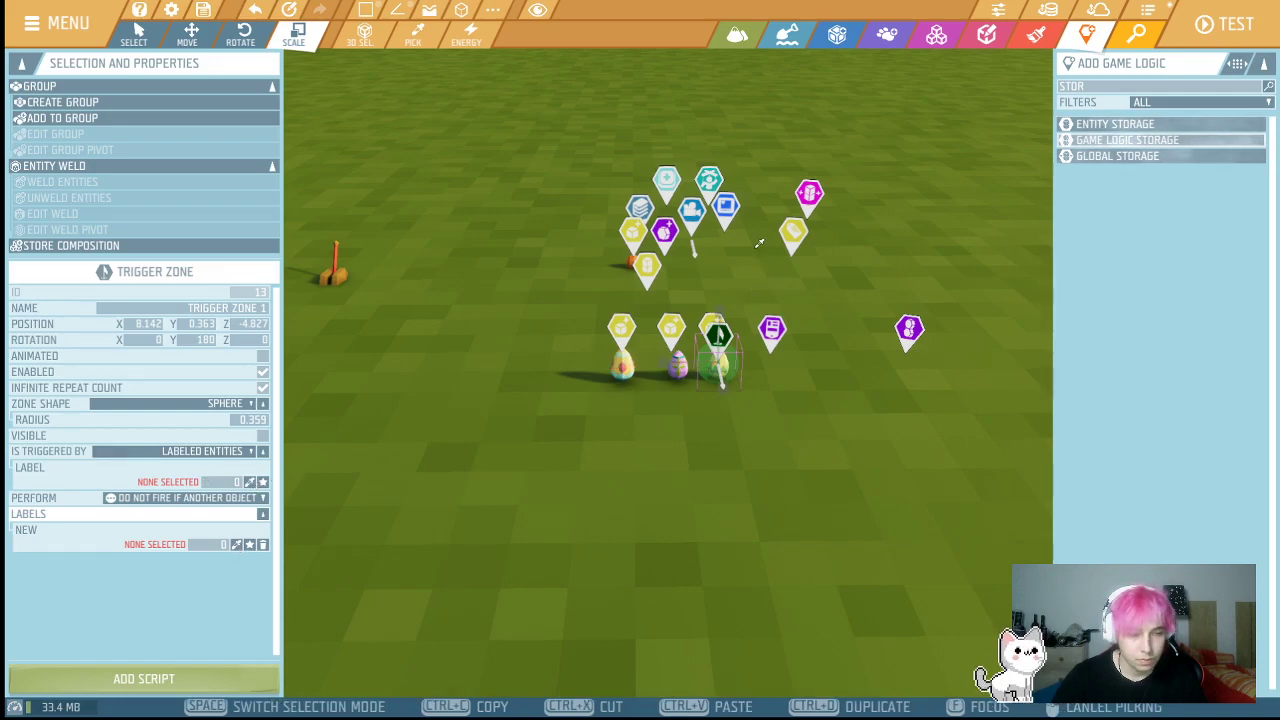
left_click(797, 229)
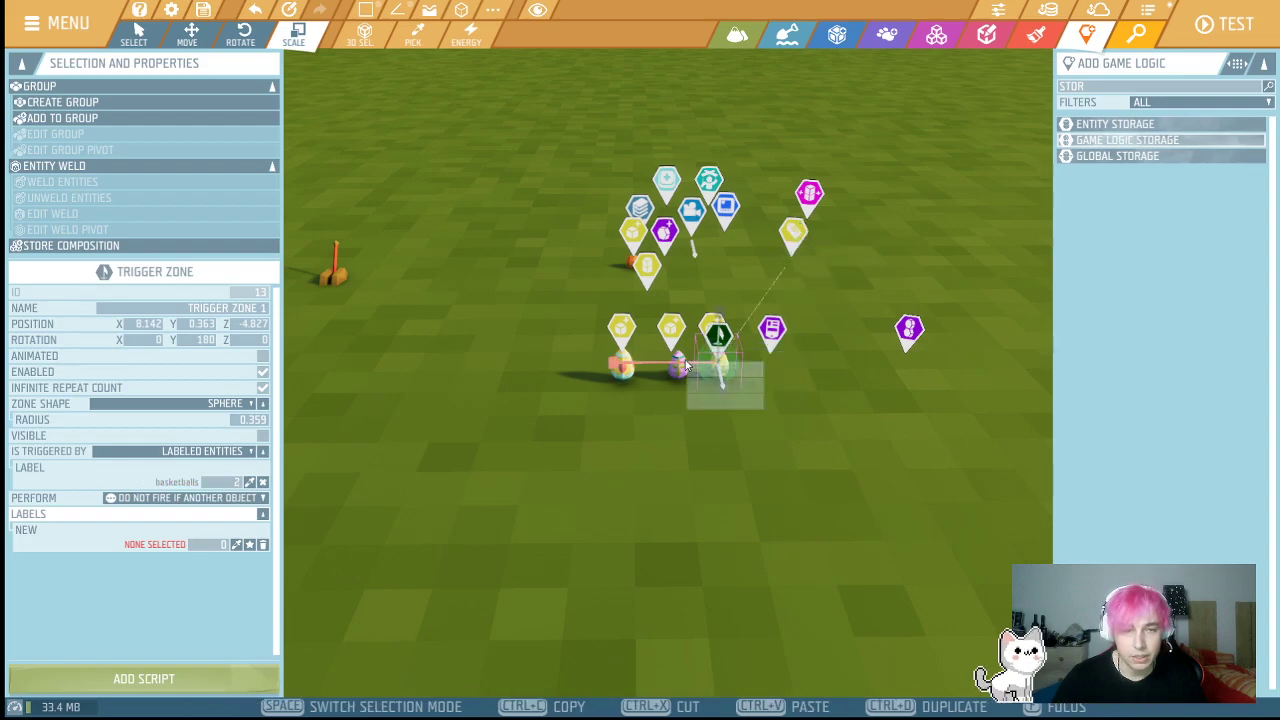
- Move the trigger zone away from the eggs to an open spot at about X 9.53, Z -5.84
key("w")
right_click_drag(734, 394, 778, 394)
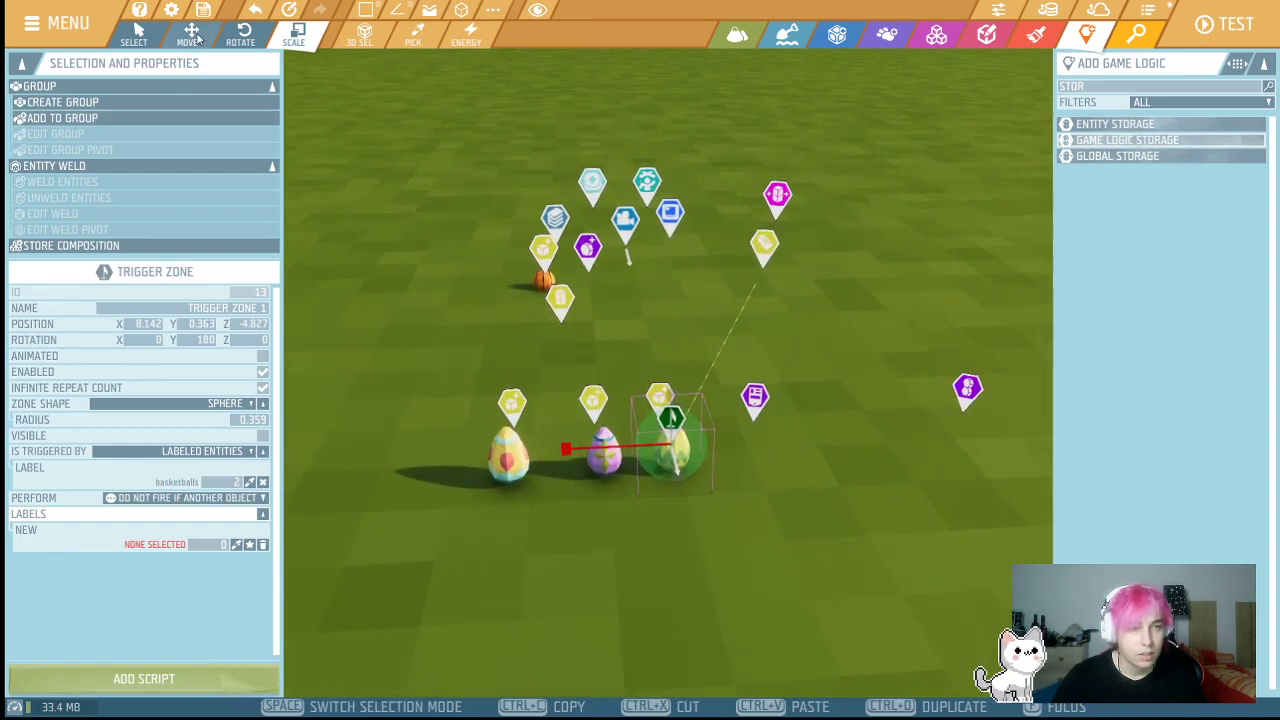
left_click(187, 36)
left_click_drag(600, 448, 743, 492)
left_click_drag(850, 497, 878, 565)
- Search the game logic for "templa" and place a Game Logic Template beside the trigger zone, at about X 10.35, Z -5.7
left_click(1095, 87)
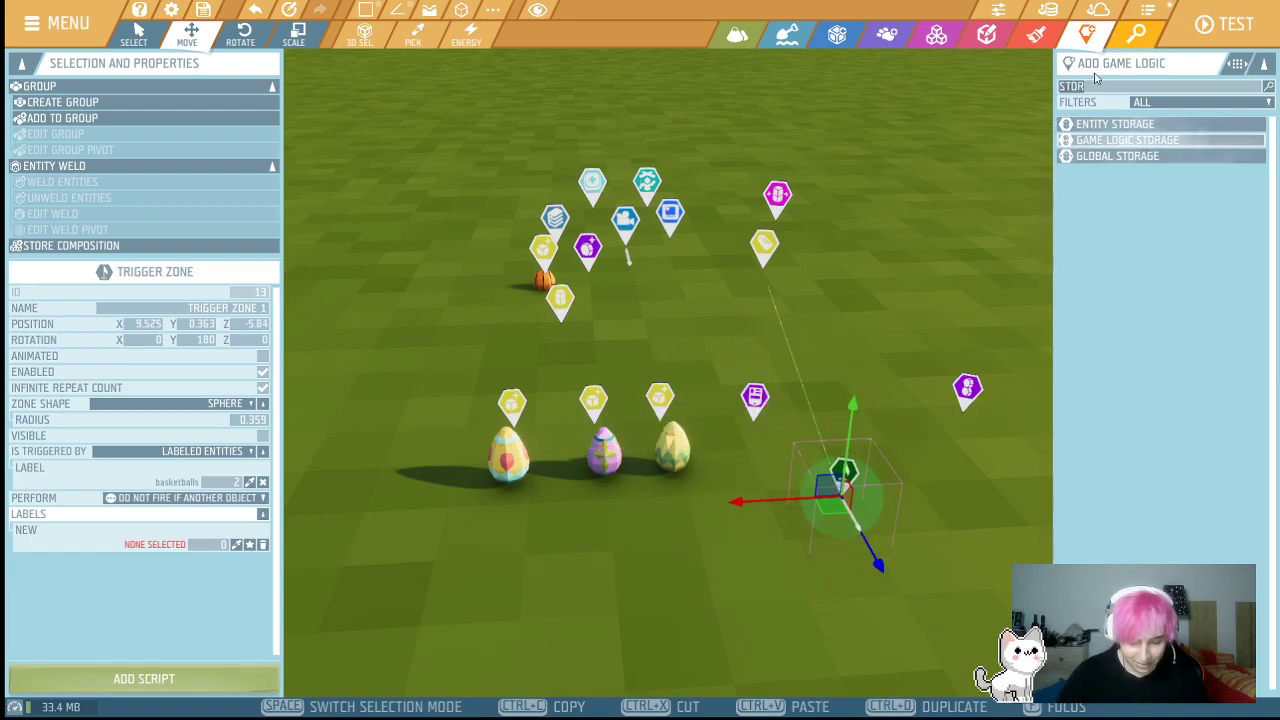
key("BackSpace")
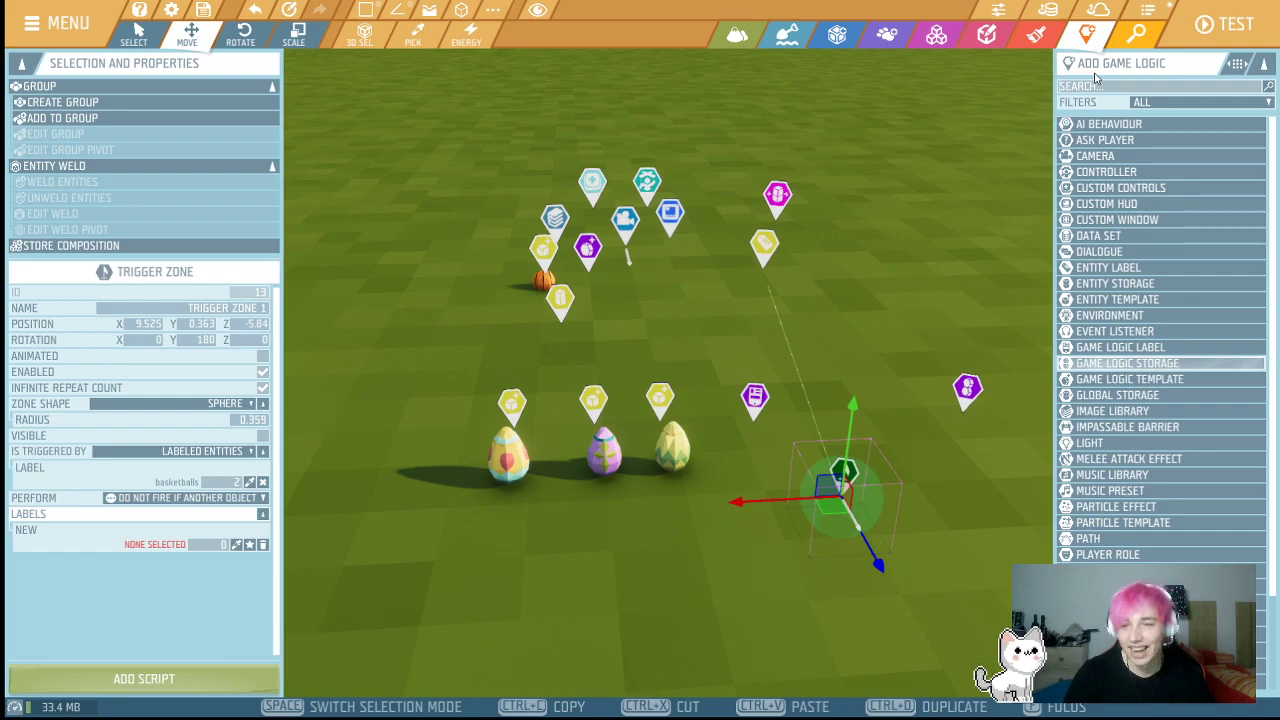
type("TEMPLA")
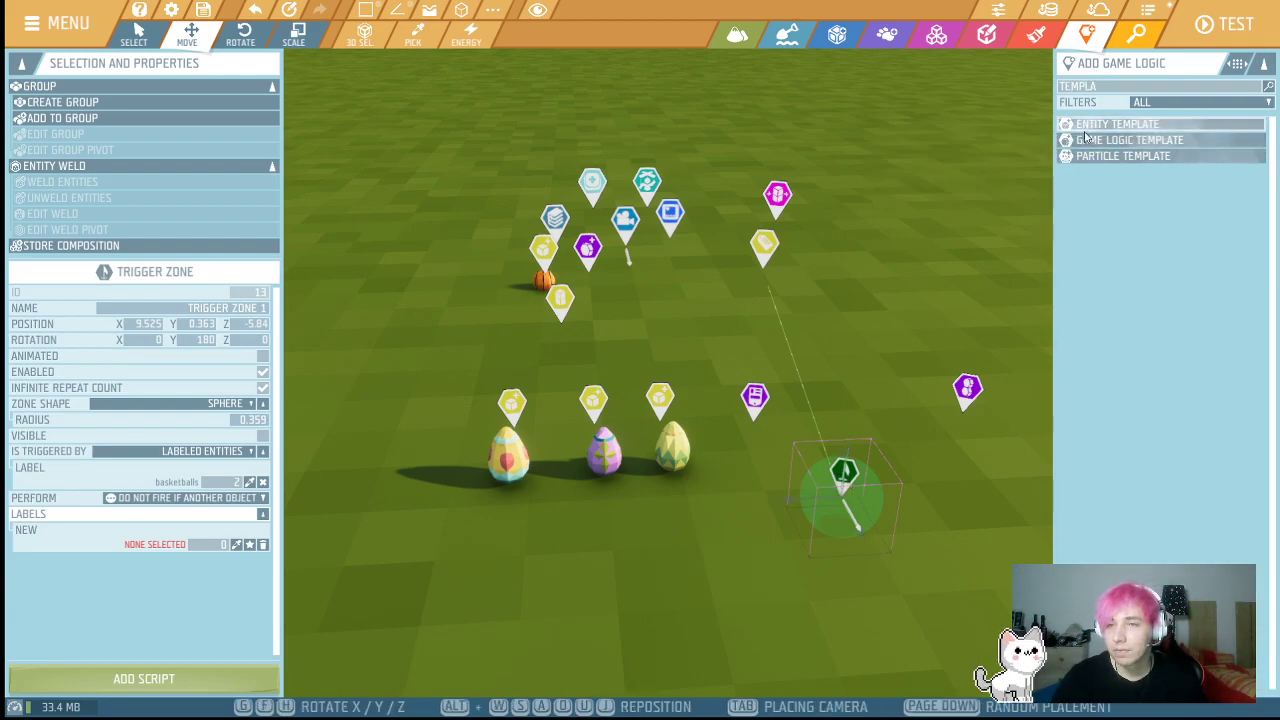
left_click_drag(1081, 144, 880, 497)
left_click_drag(781, 510, 773, 510)
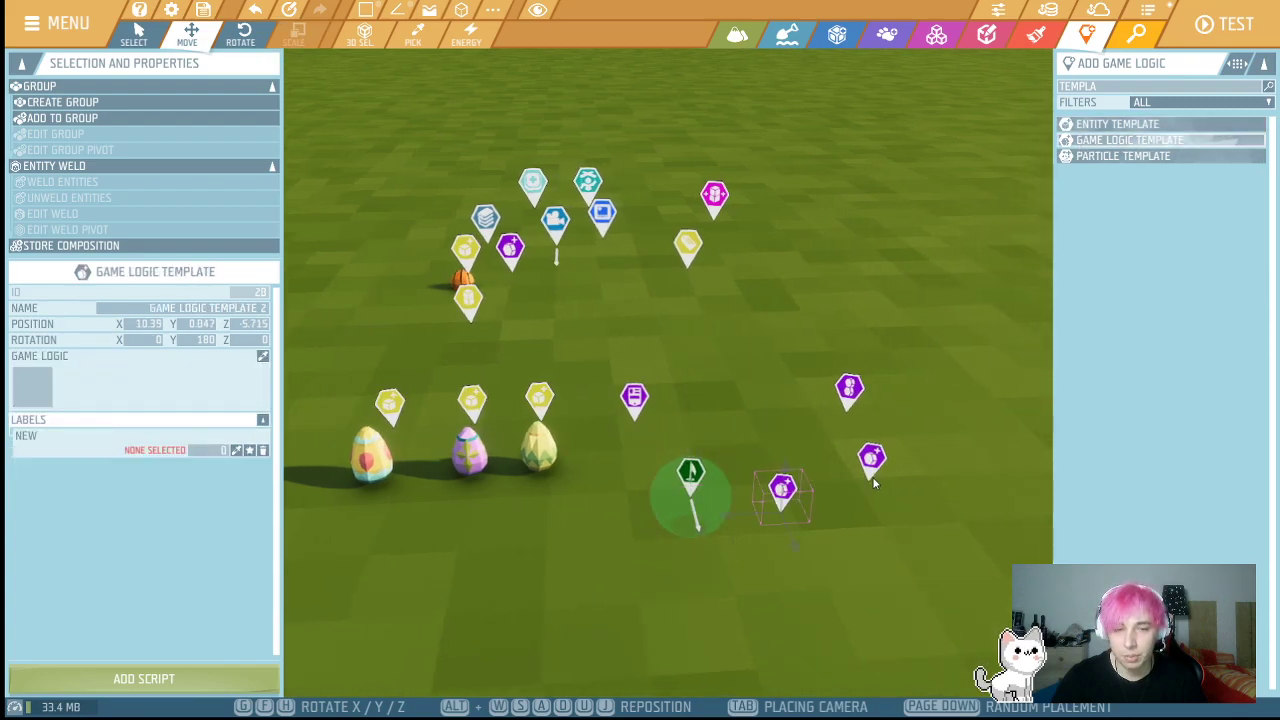
- Add a script to the trigger zone and place an On Trigger Enter event in it
left_click(686, 490)
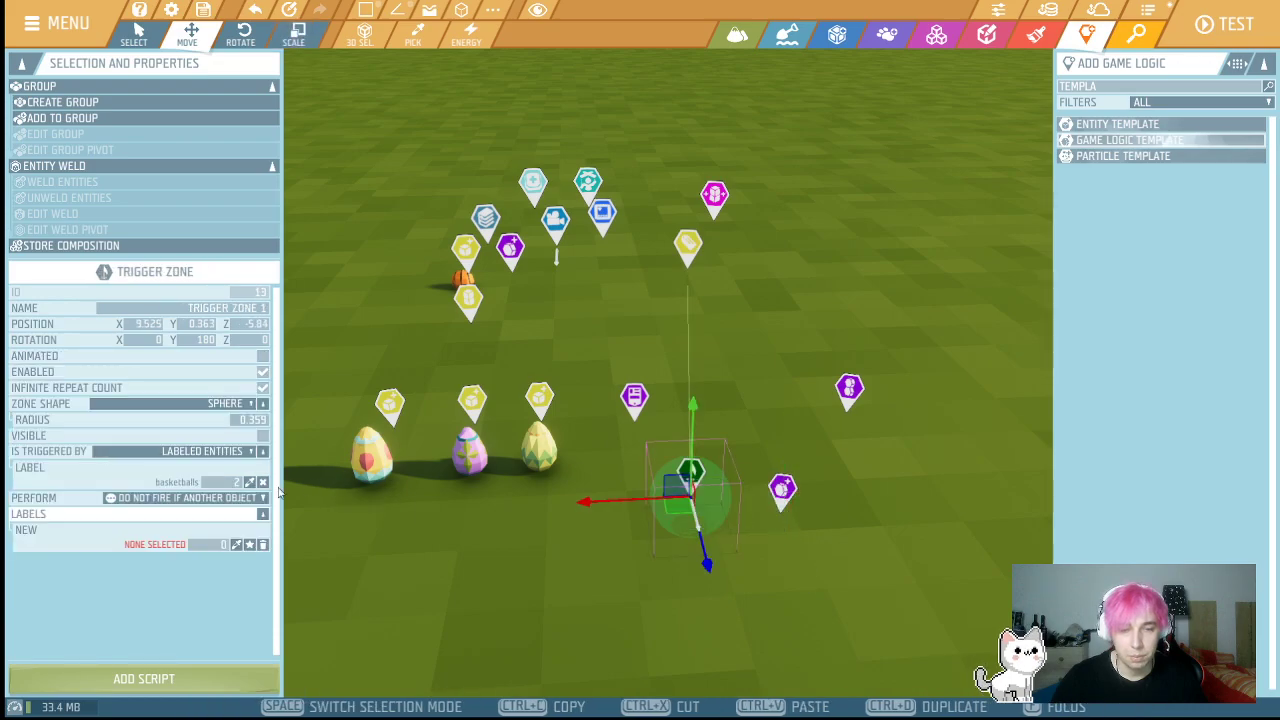
left_click(142, 680)
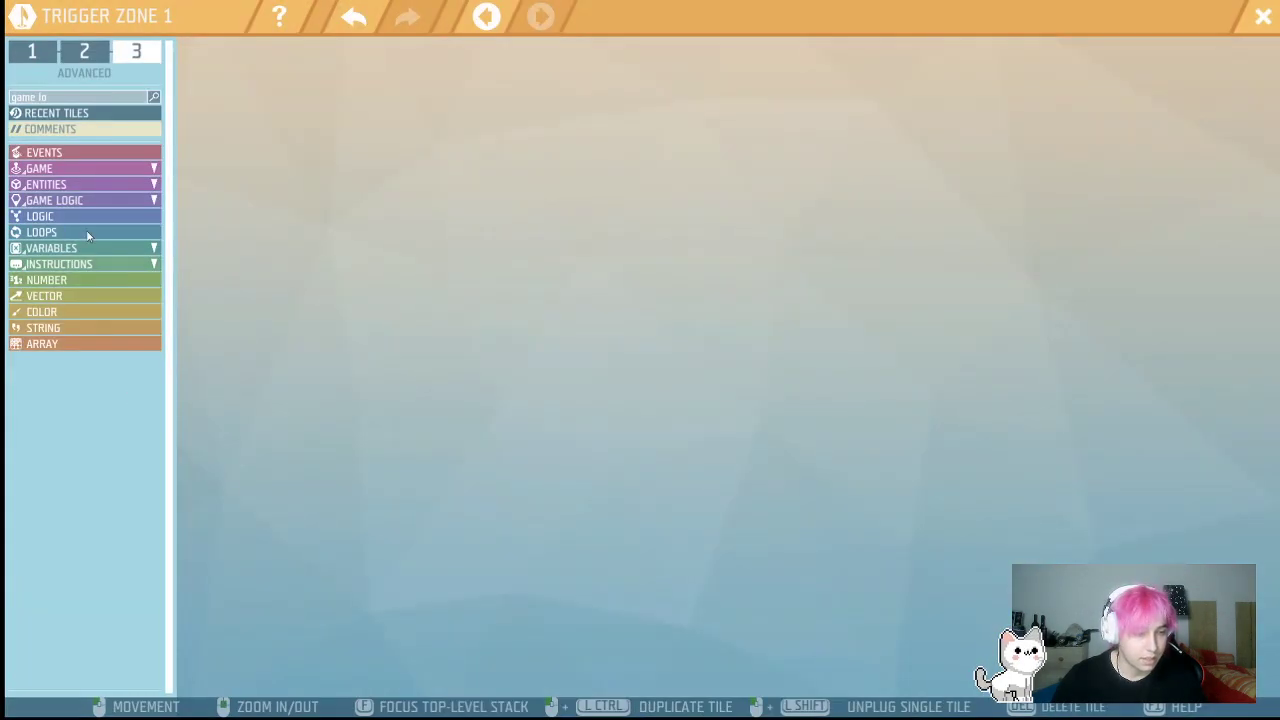
left_click(57, 150)
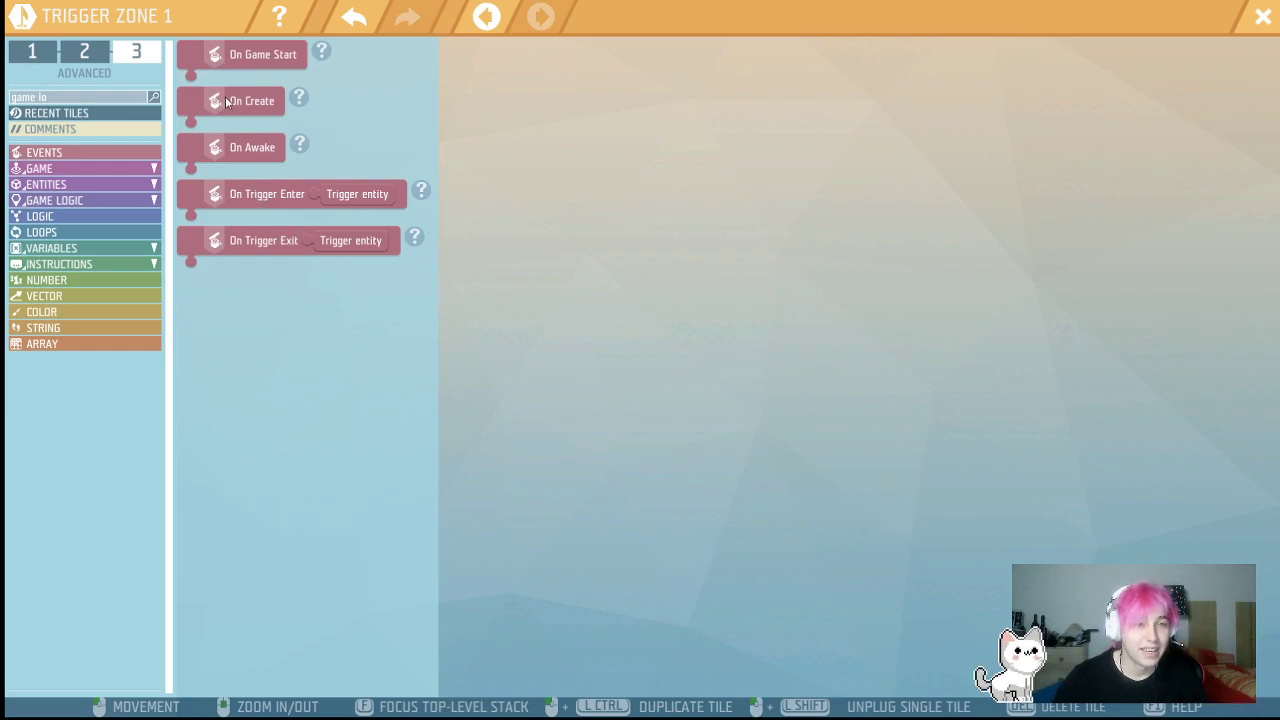
left_click_drag(223, 104, 417, 152)
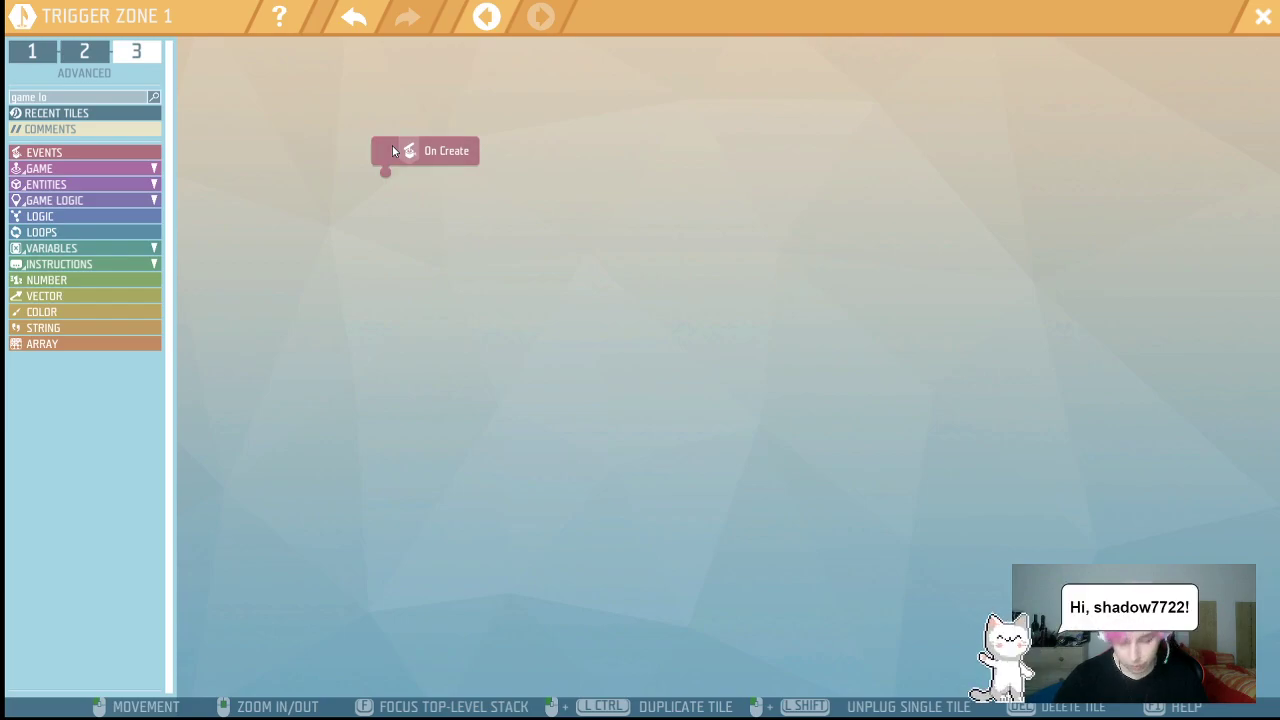
left_click(60, 248)
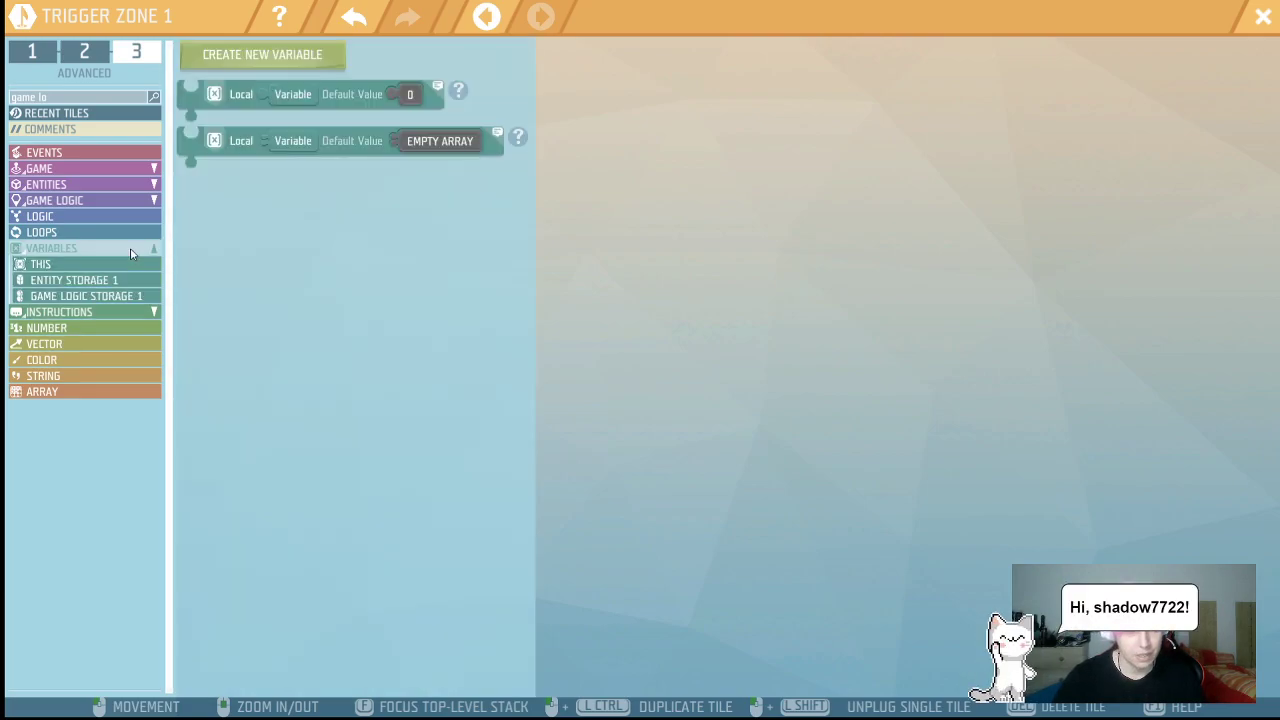
left_click(82, 152)
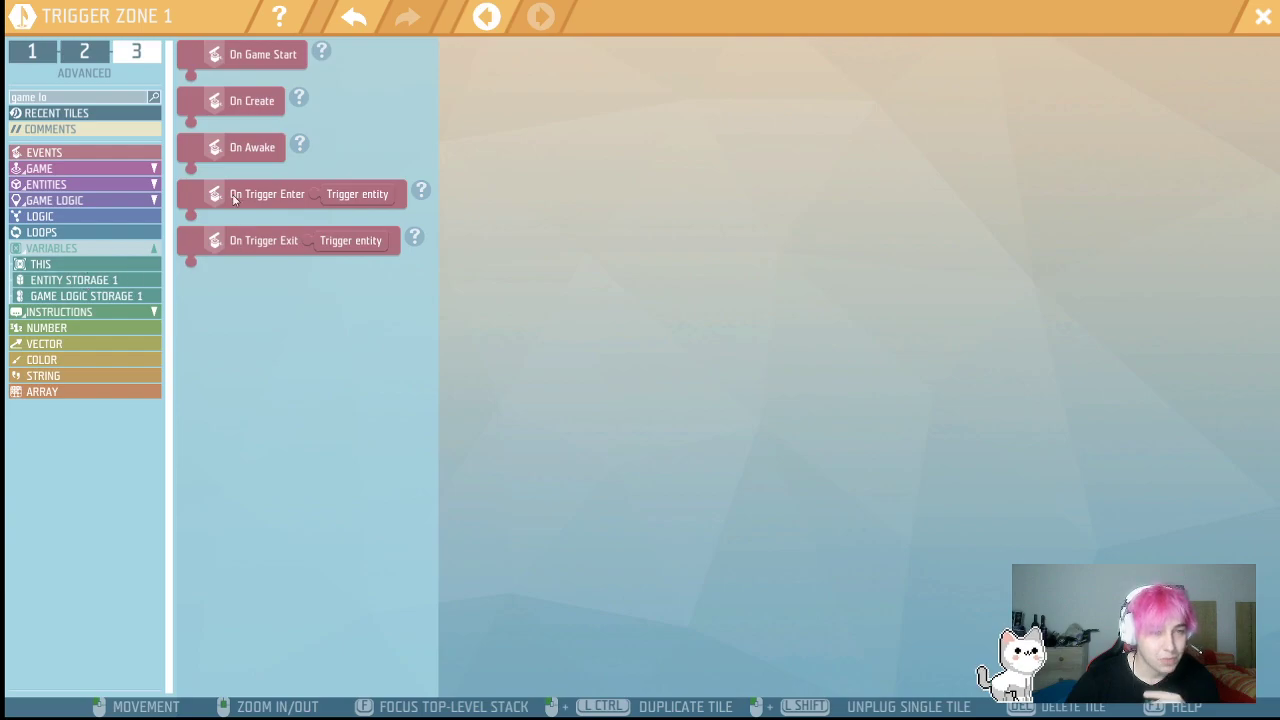
left_click_drag(236, 196, 416, 208)
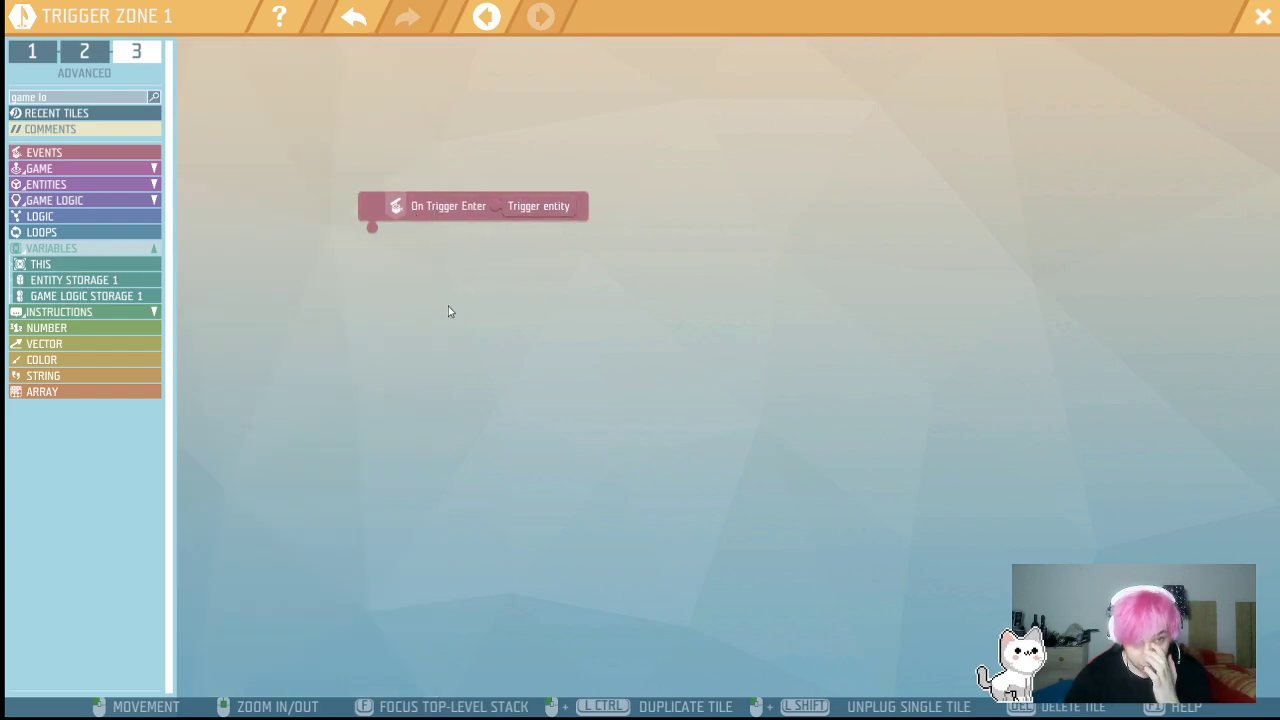
- Attach a Set score tile of Entity Storage 1 under On Trigger Enter and place a loose Trigger entity tile below it
left_click(86, 100)
key("BackSpace")
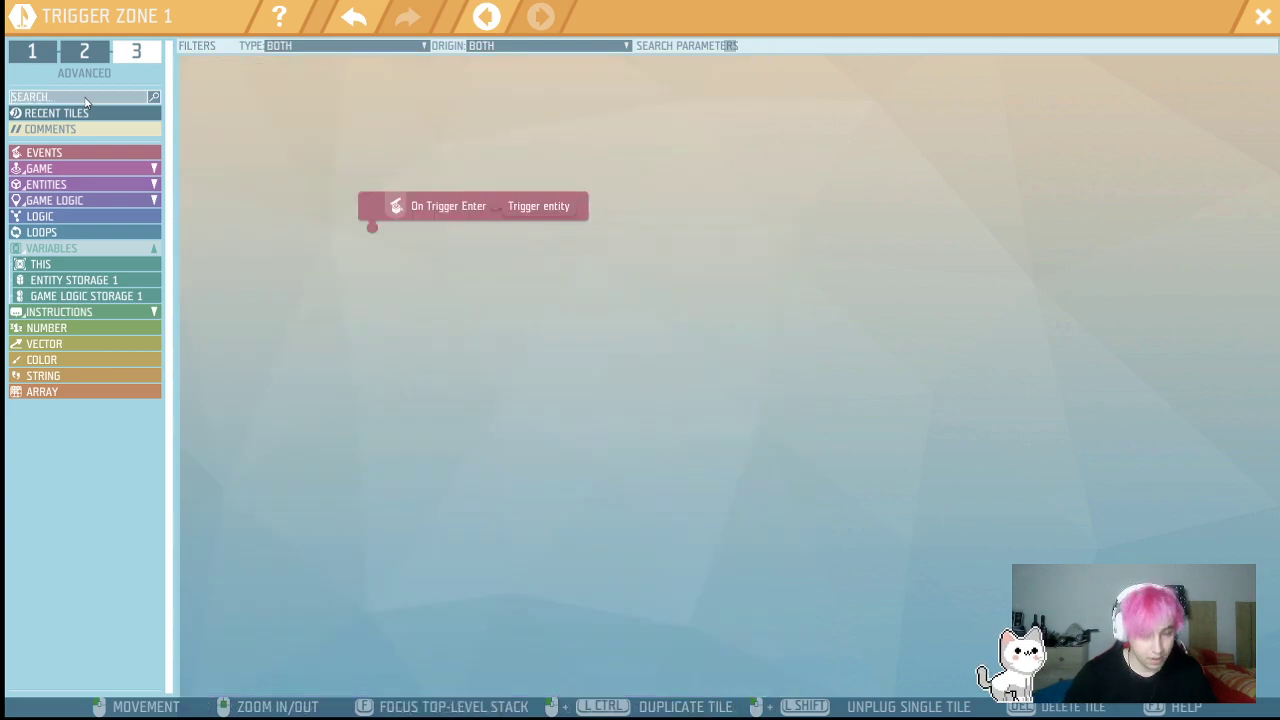
left_click(83, 282)
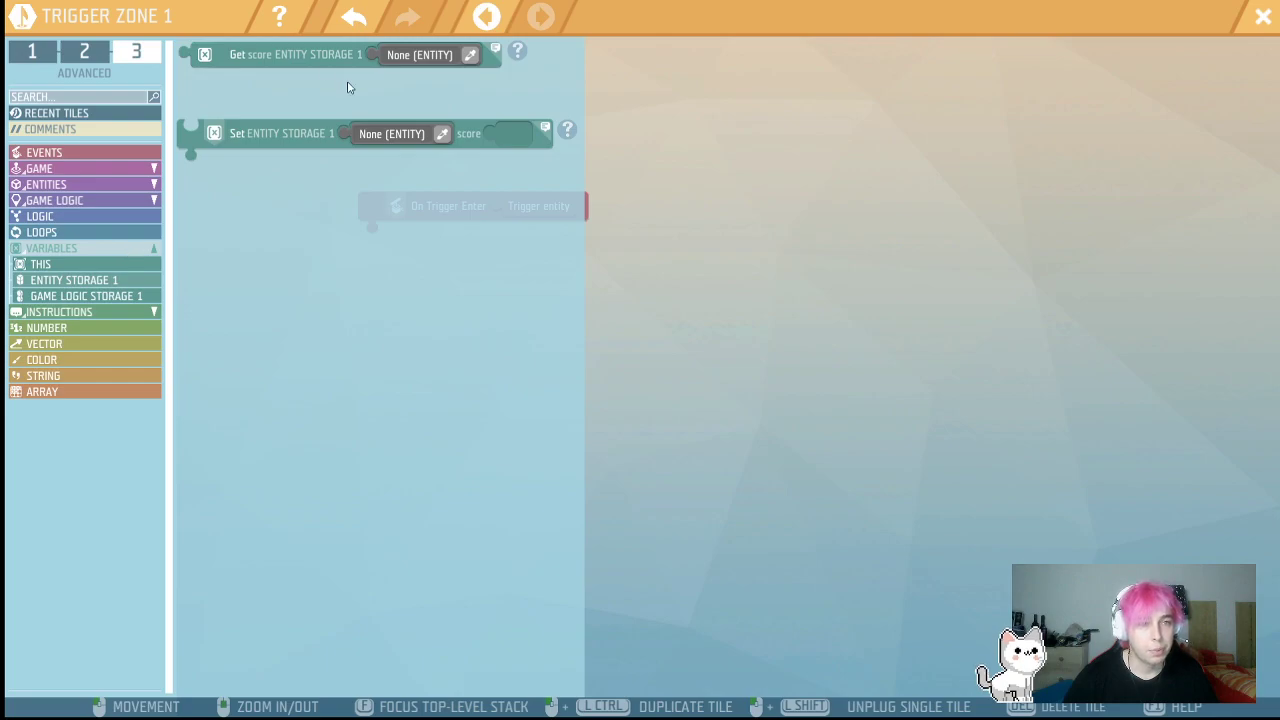
left_click_drag(268, 141, 450, 255)
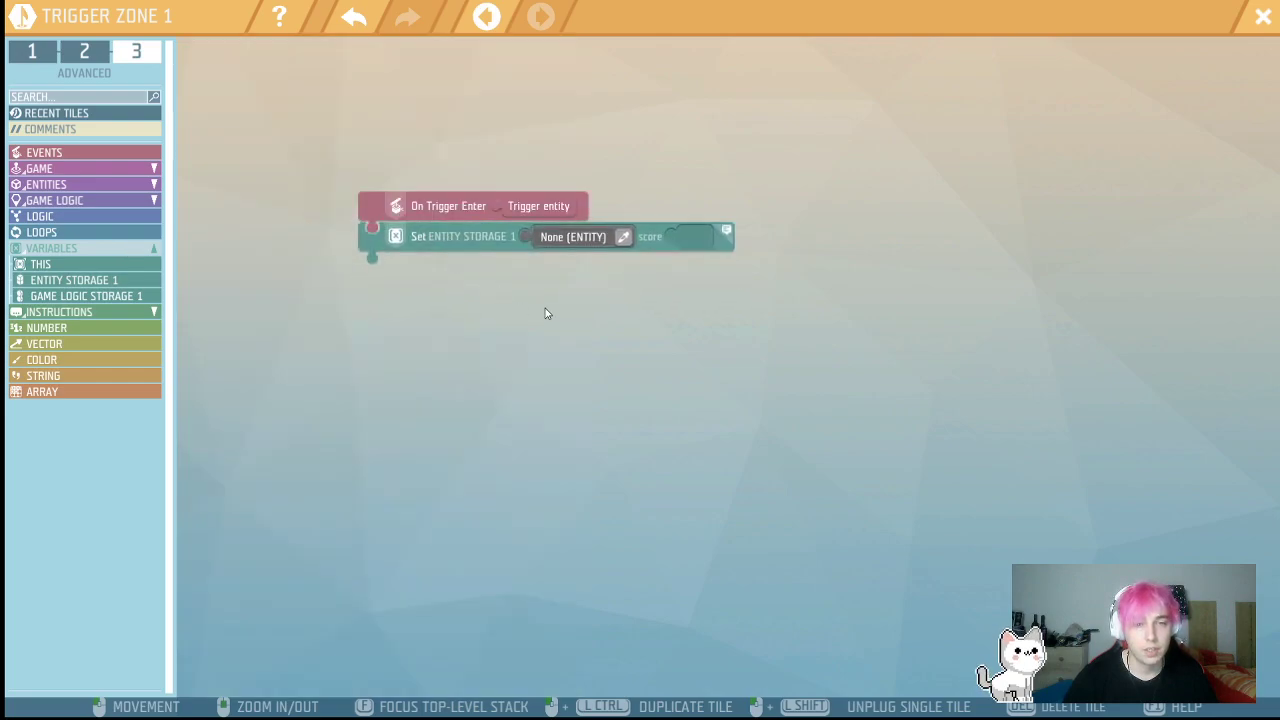
left_click_drag(531, 209, 548, 298)
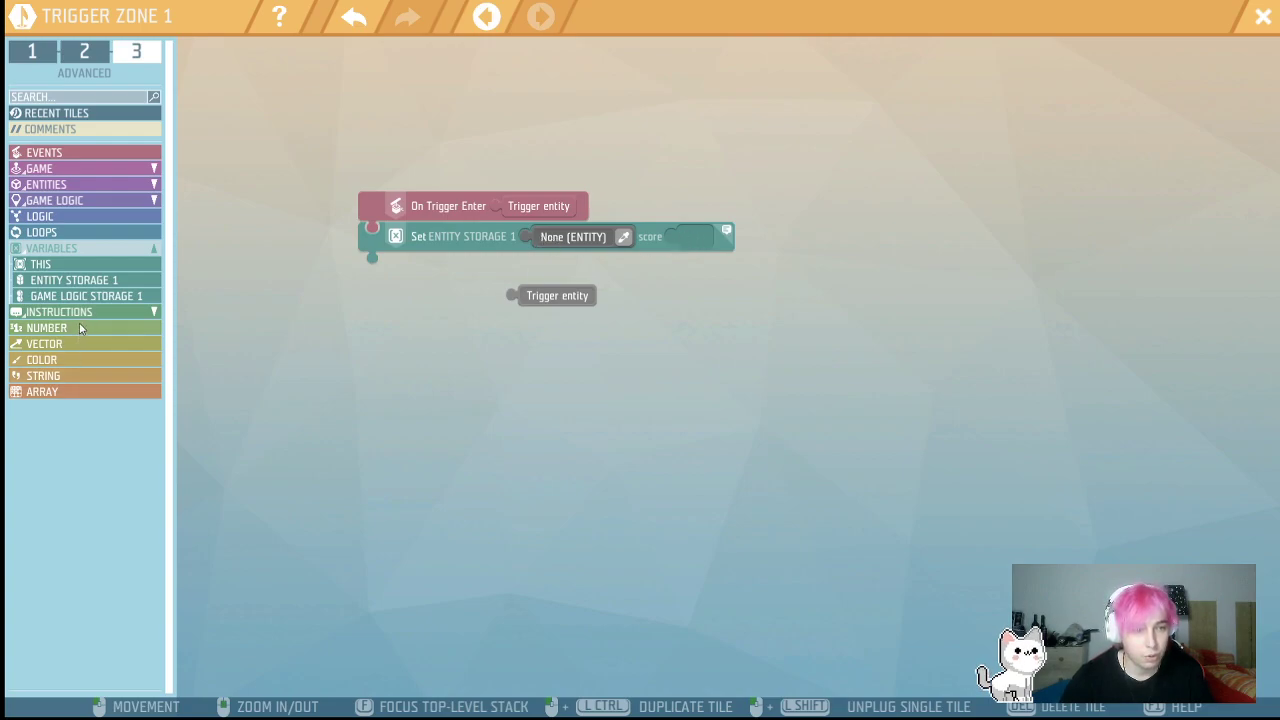
- Fill the Set score value with a number operation adding 1 to the Get score value of Entity Storage 1
left_click(118, 280)
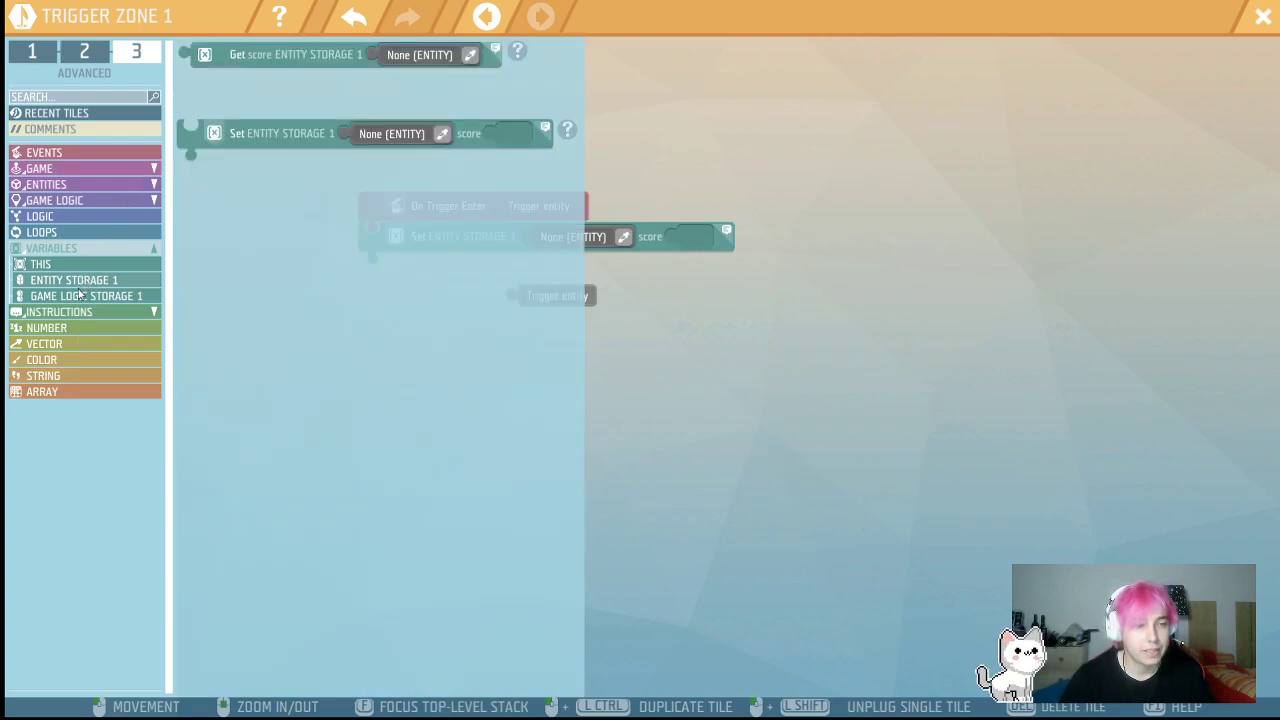
left_click_drag(271, 54, 615, 340)
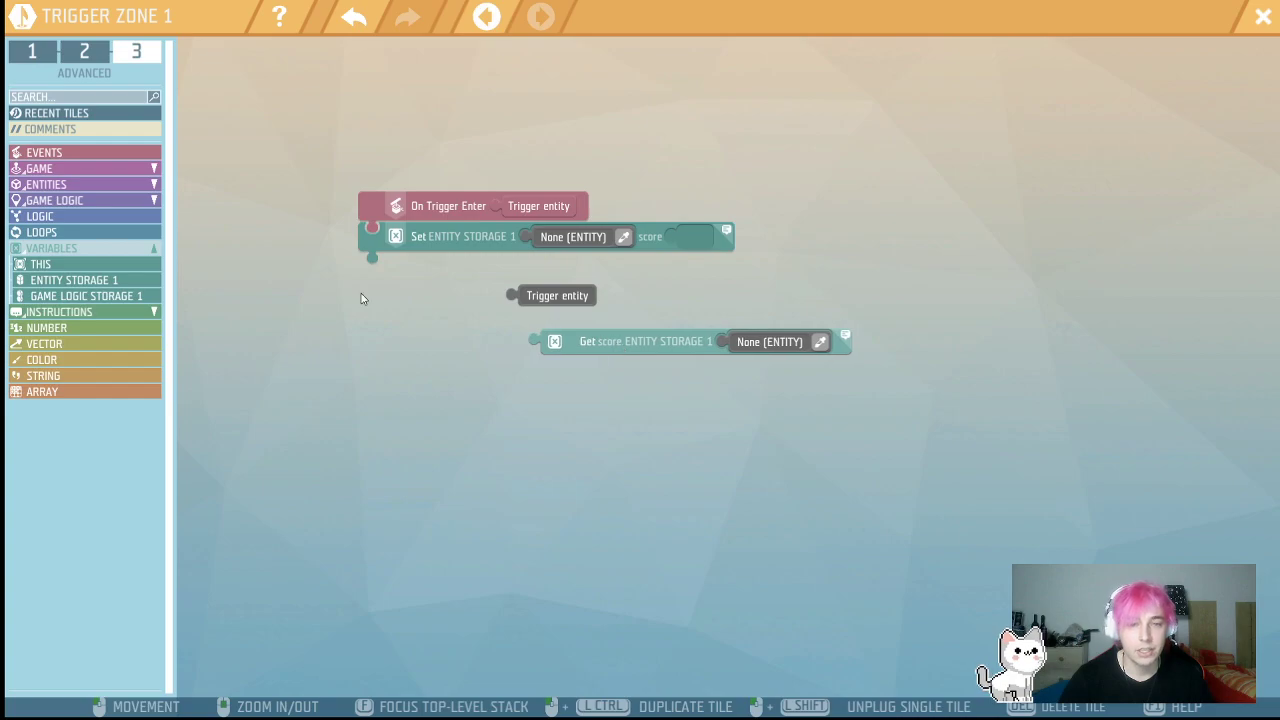
left_click(30, 327)
left_click_drag(216, 115, 583, 403)
left_click_drag(556, 341, 602, 391)
left_click(993, 406)
type("1")
left_click(944, 497)
left_click_drag(569, 408, 697, 244)
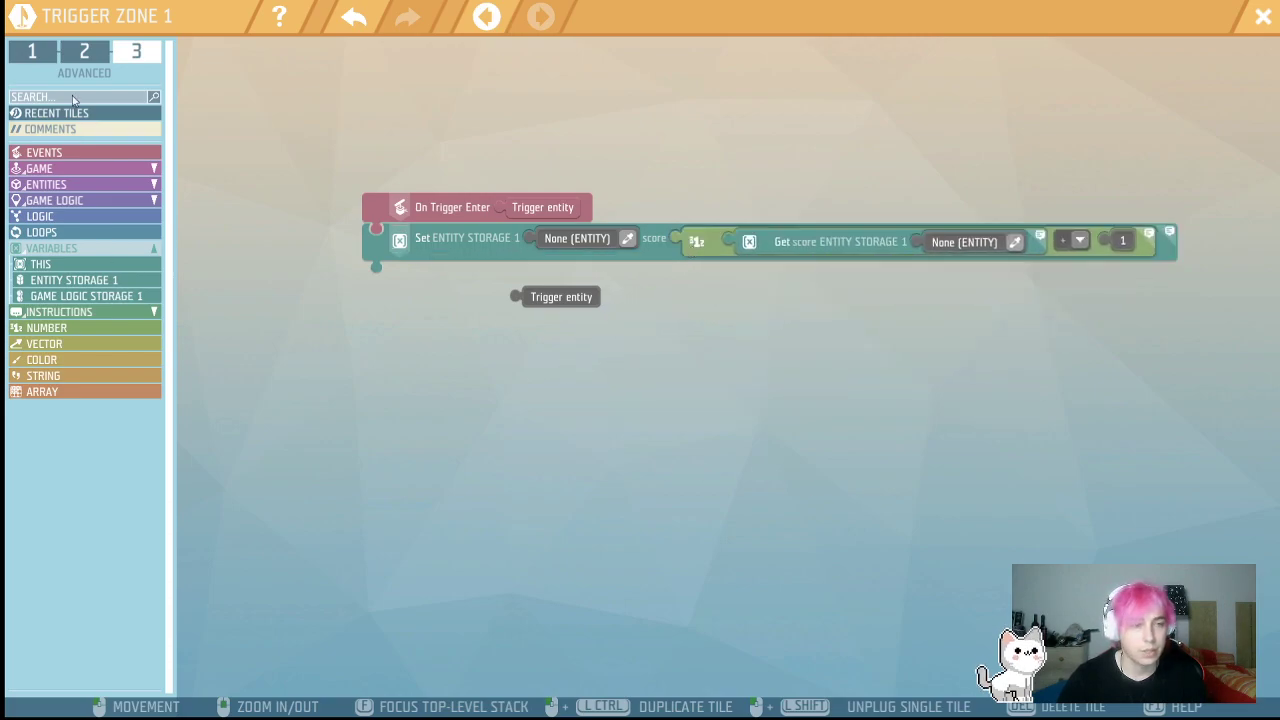
- Search for "posse" and use Get Possessor of the Trigger entity as the entity in both the Set and Get score tiles
left_click(70, 97)
type("posse")
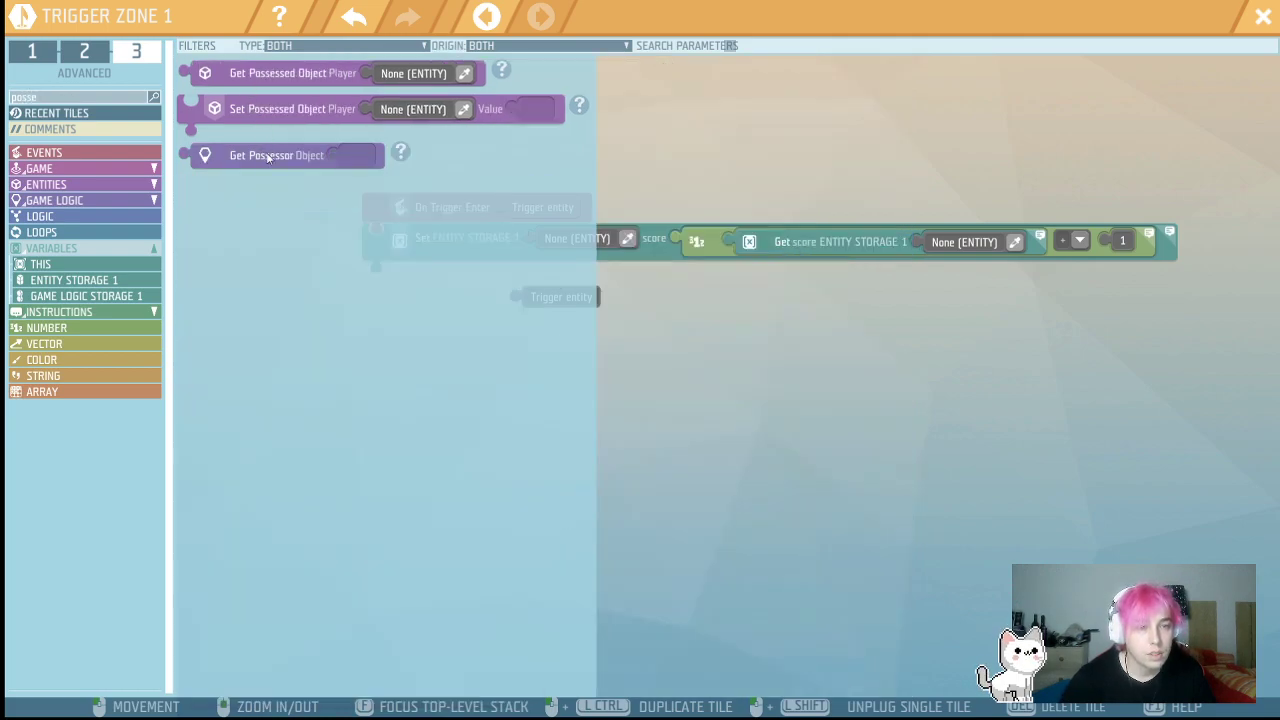
left_click_drag(268, 157, 495, 366)
left_click_drag(529, 296, 588, 368)
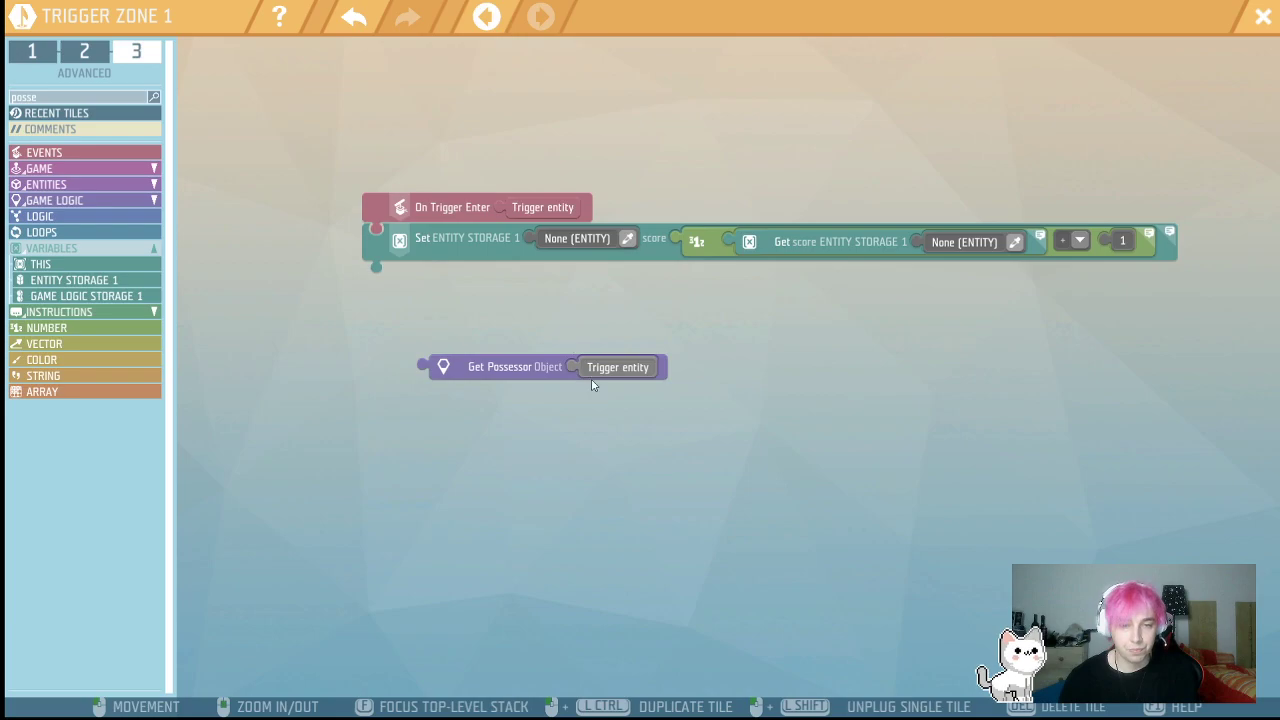
left_click_drag(545, 345, 640, 240)
left_click_drag(477, 226, 995, 228, "ctrl")
- Attach a Despawn Entity tile below the score tile, targeting the egg from Game Logic Storage 1 of THIS
left_click(110, 96)
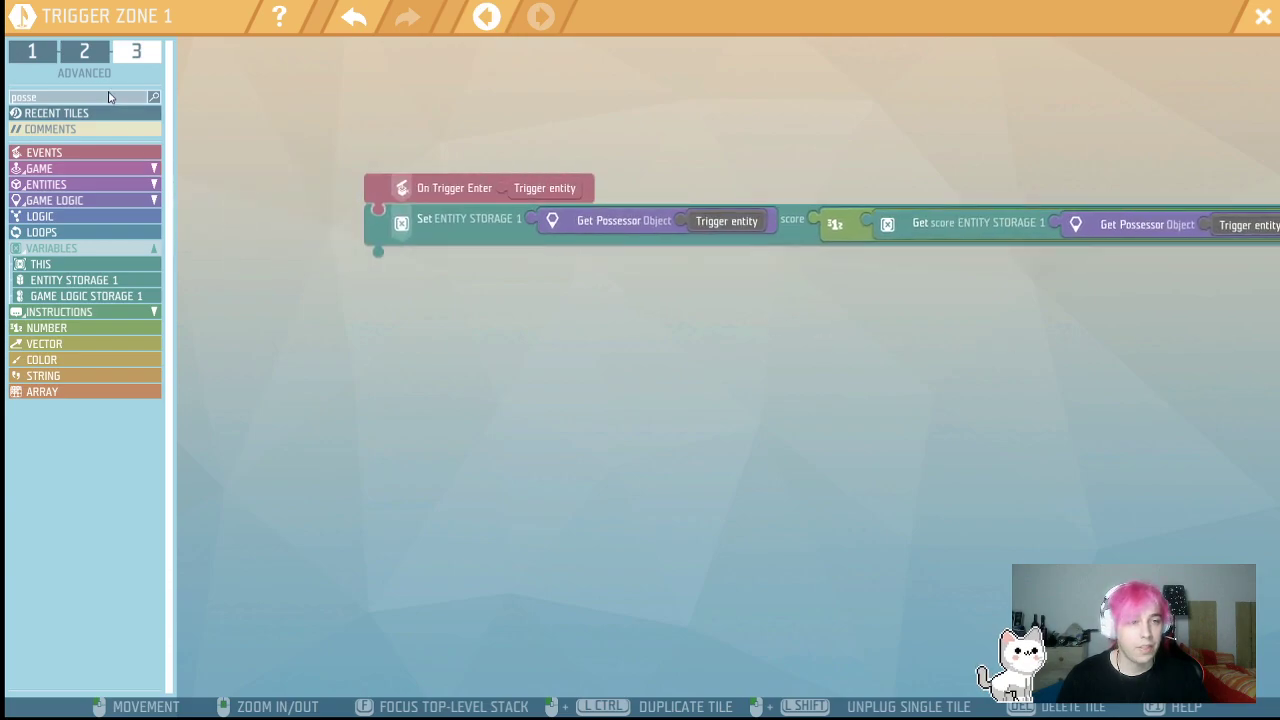
type("des")
left_click_drag(270, 250, 420, 277)
left_click(52, 296)
left_click_drag(237, 55, 549, 250)
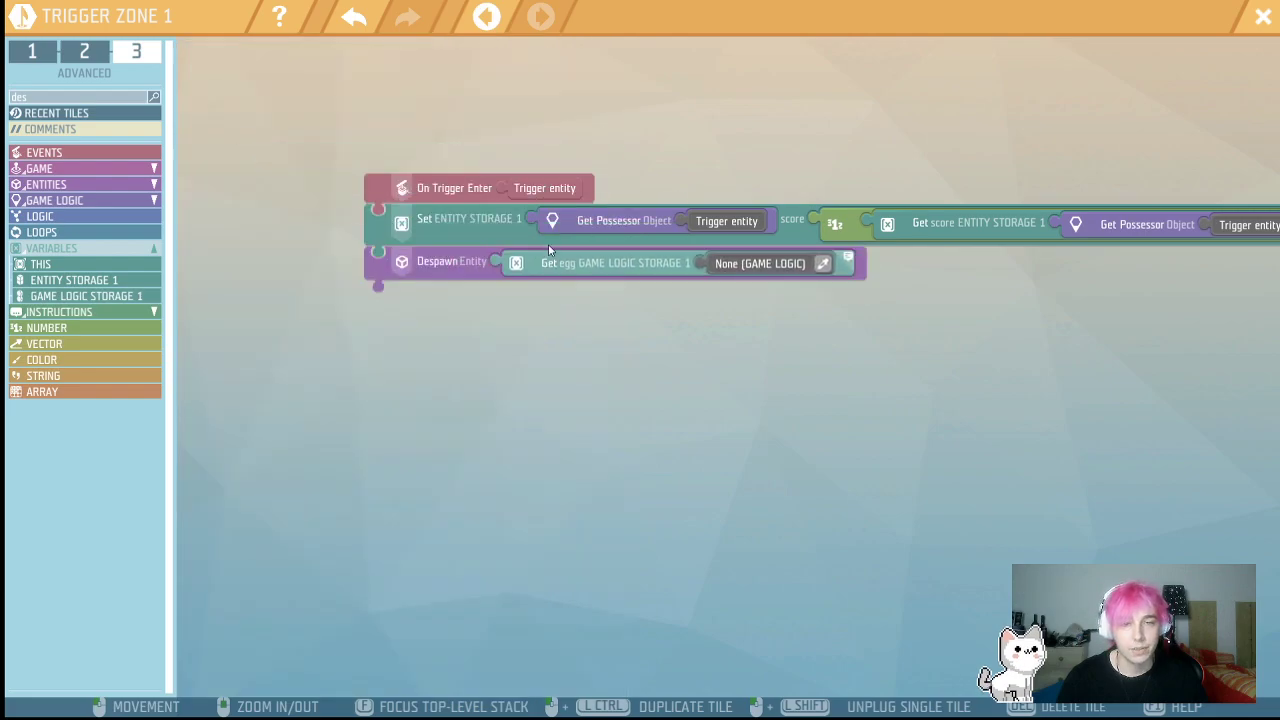
left_click(113, 97)
type("this")
left_click_drag(204, 76, 700, 278)
- Search for "destro" and attach a Destroy Logic tile with THIS as its logic below the Despawn tile
left_click(44, 99)
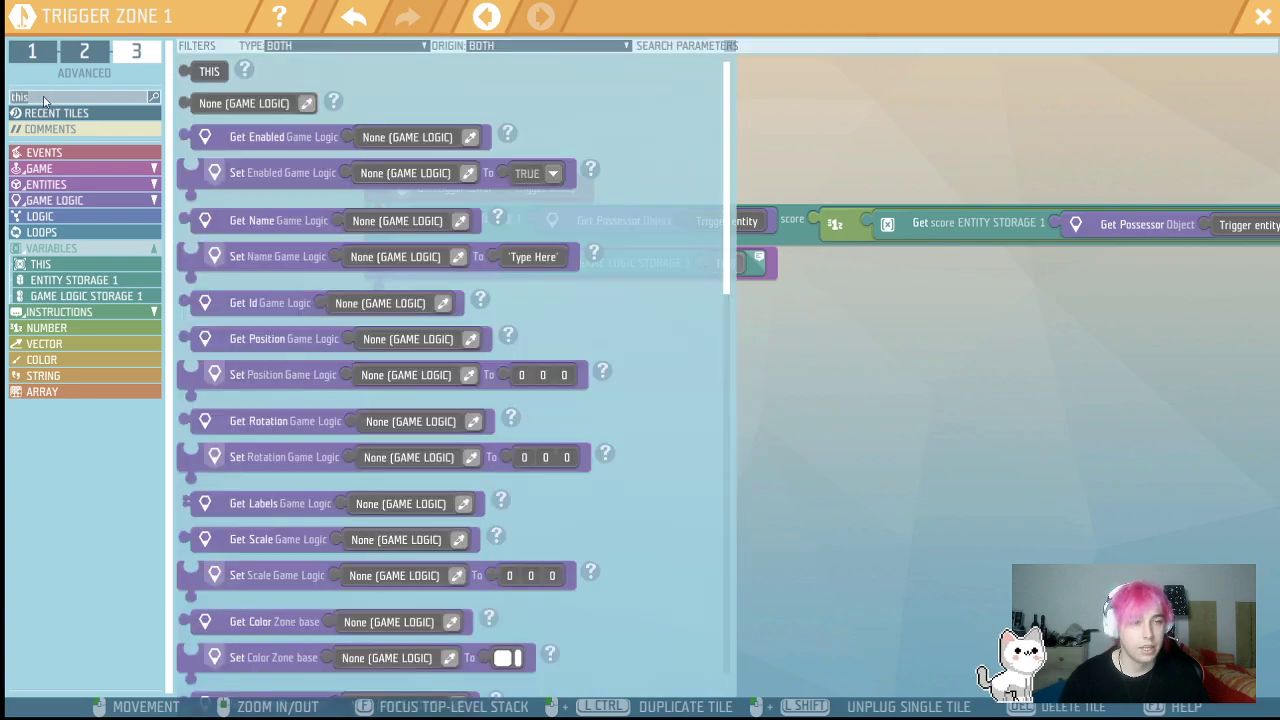
type("de")
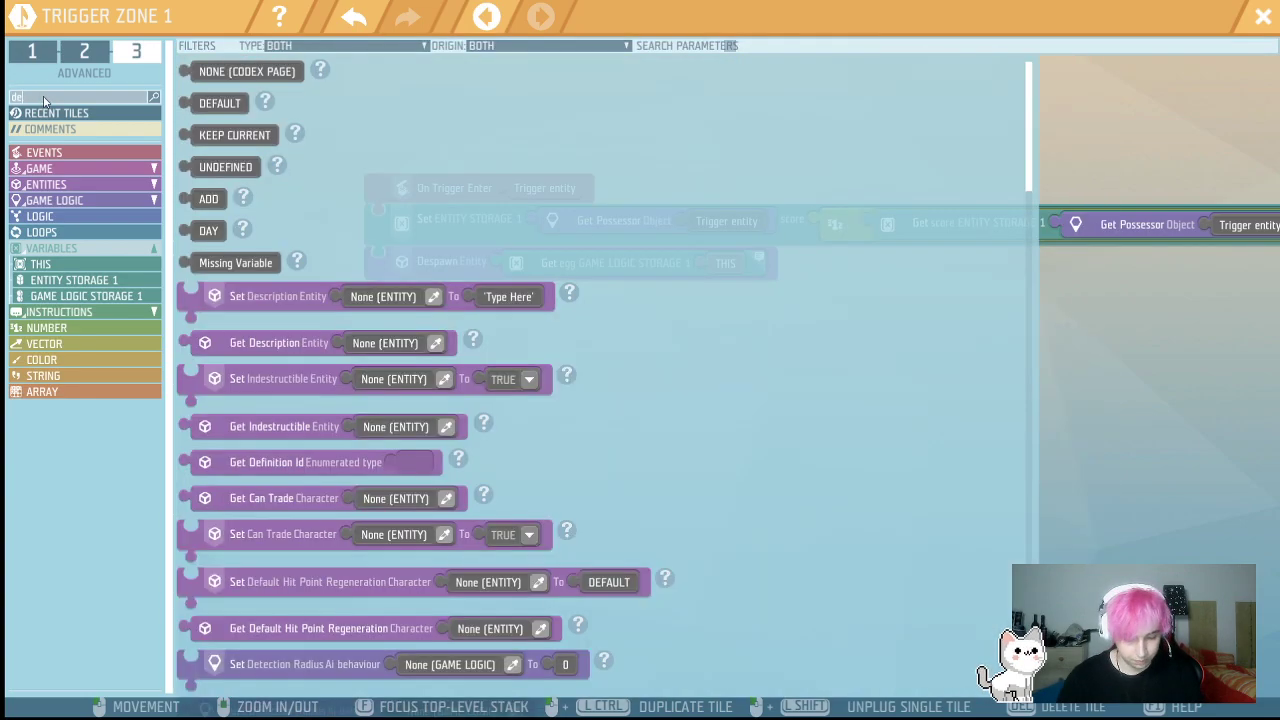
type("l")
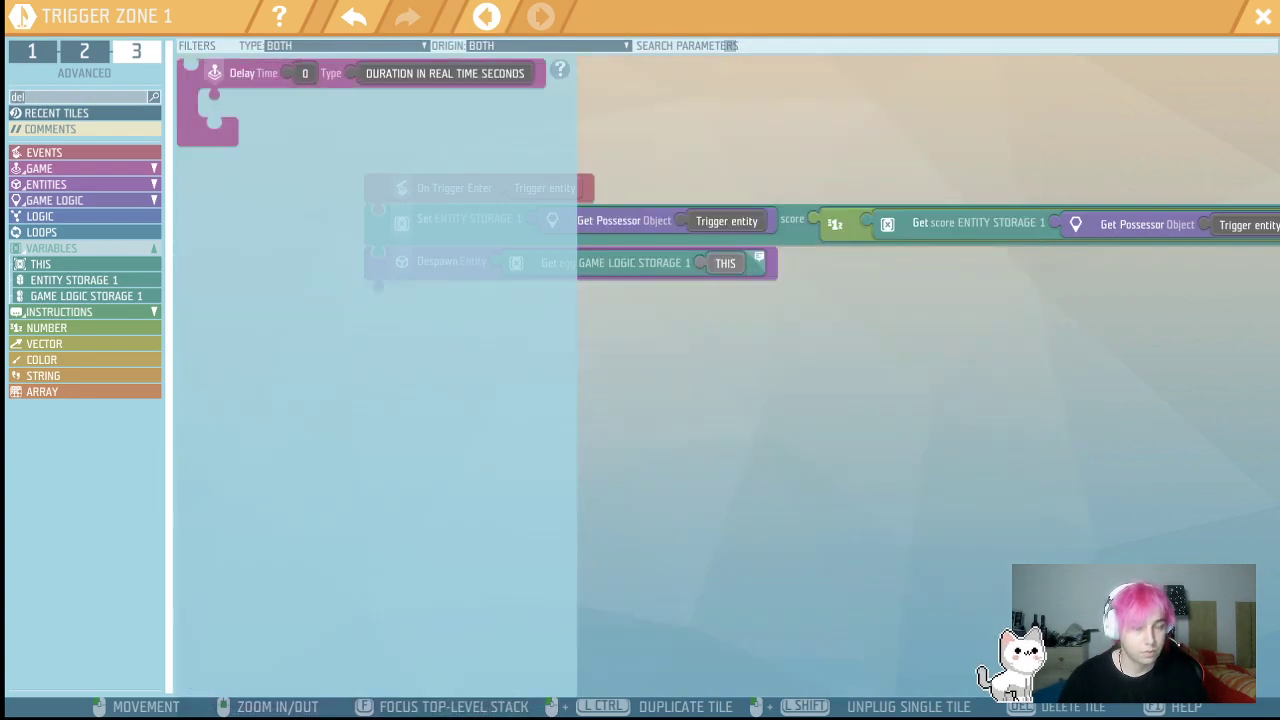
key("BackSpace")
type("stro")
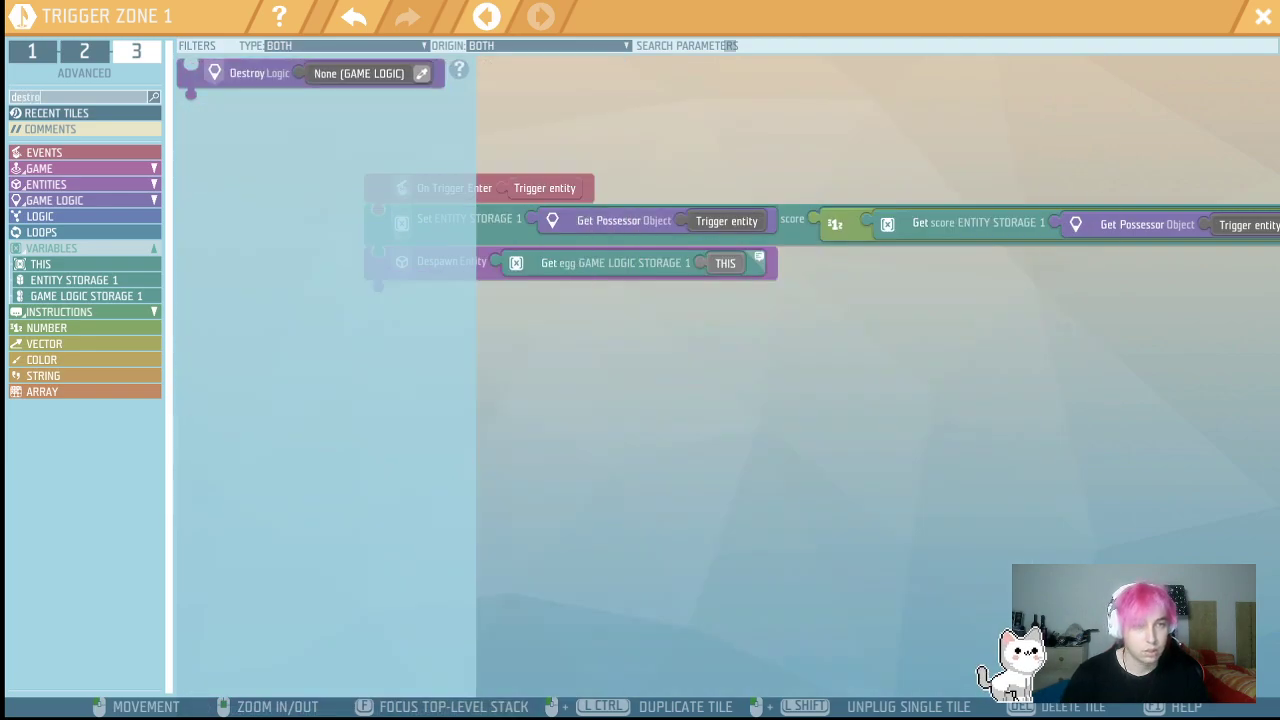
left_click_drag(249, 88, 435, 311)
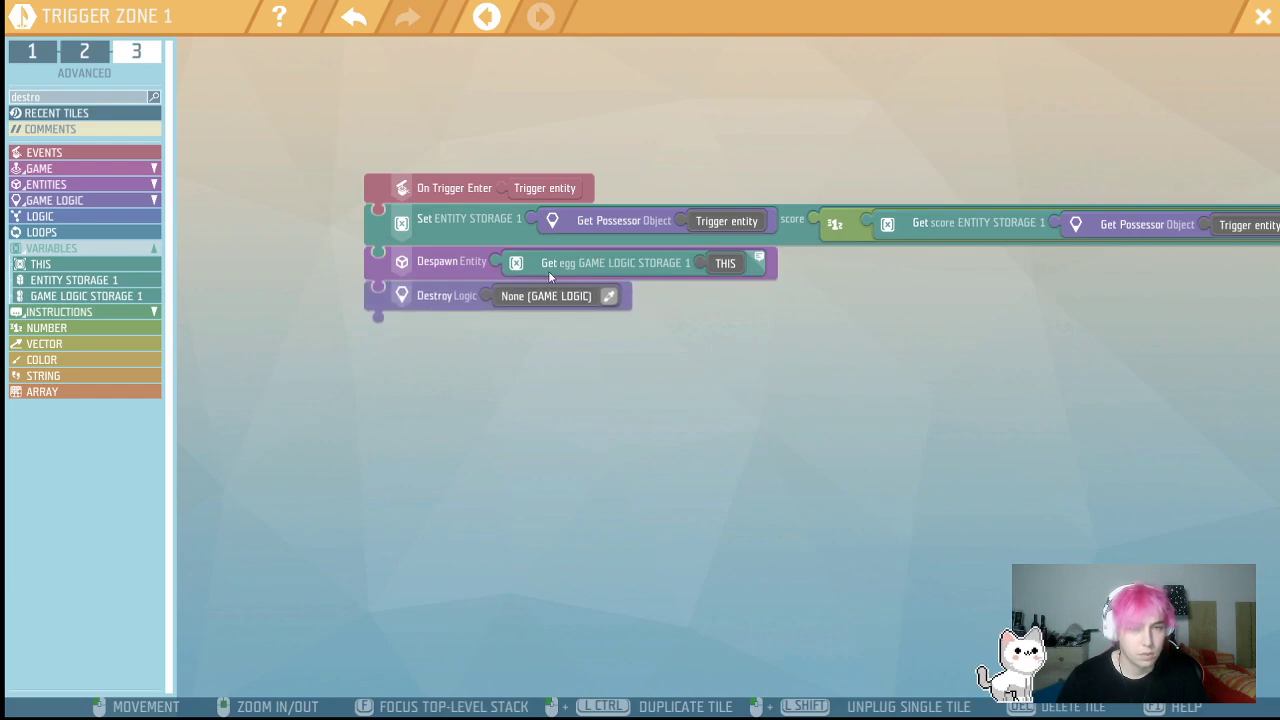
left_click_drag(725, 263, 495, 297, "ctrl")
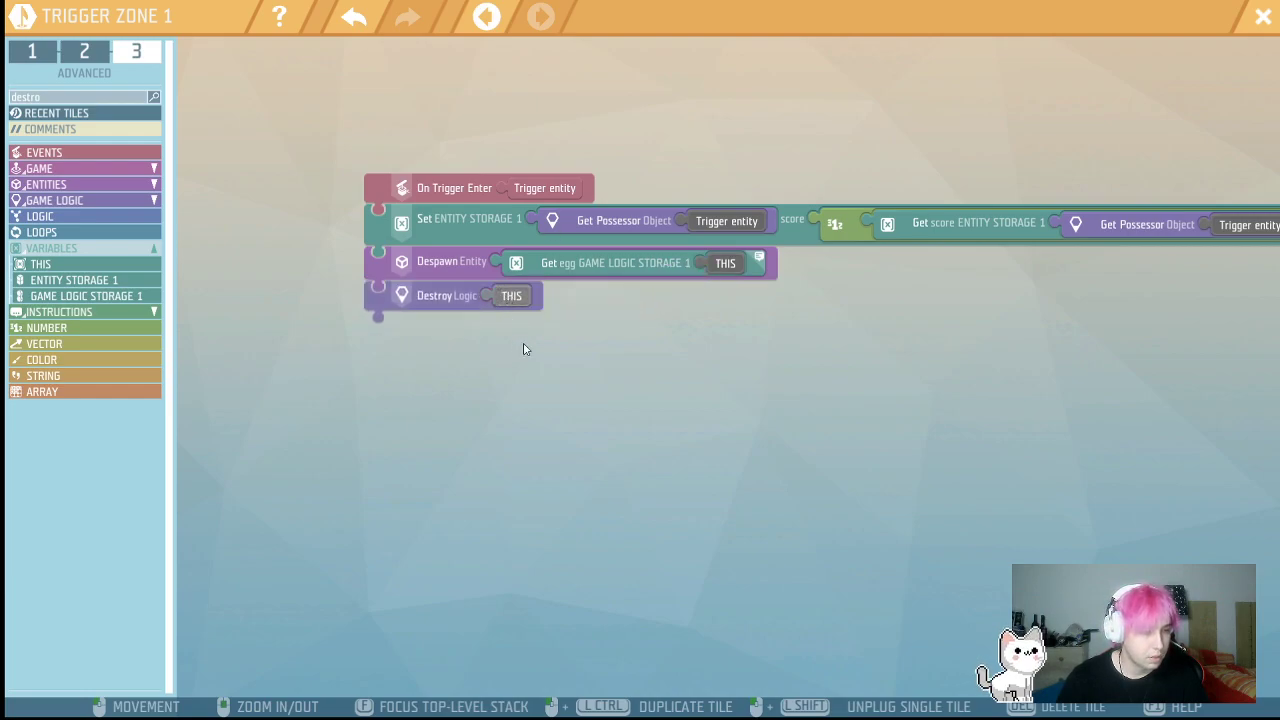
left_click_drag(576, 391, 449, 393)
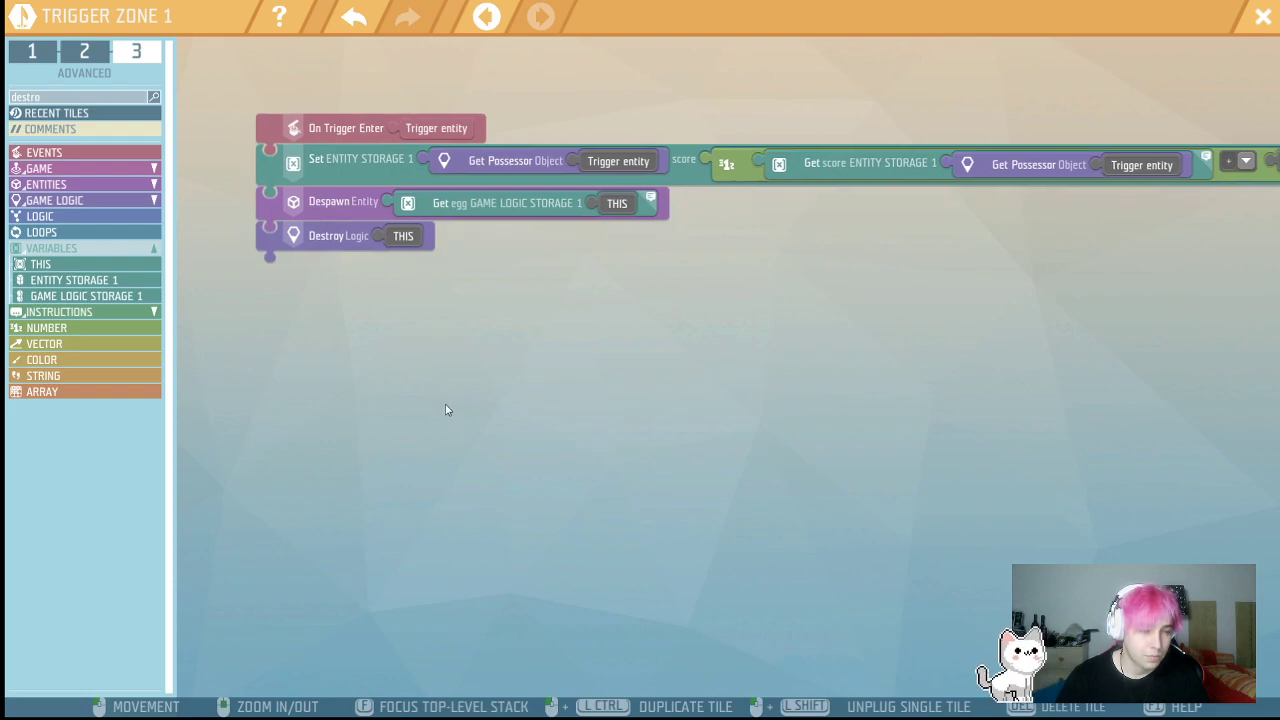
left_click_drag(429, 414, 416, 443)
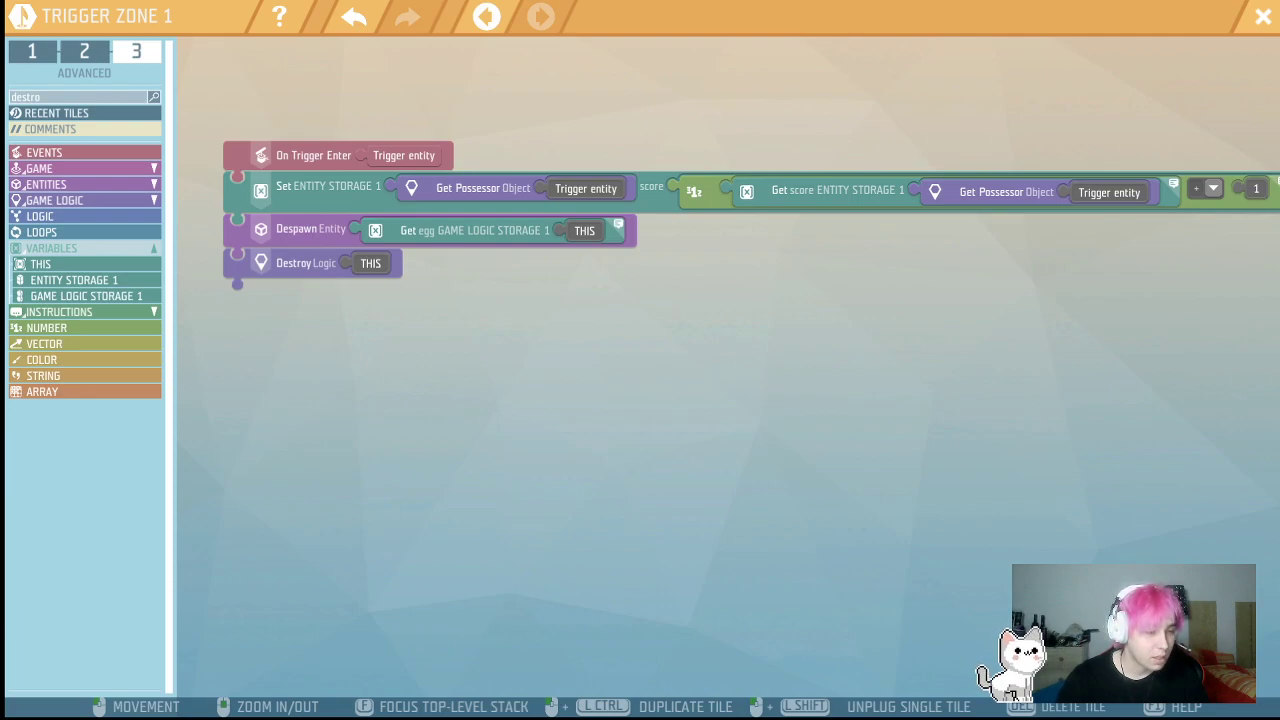
left_click_drag(320, 409, 334, 443)
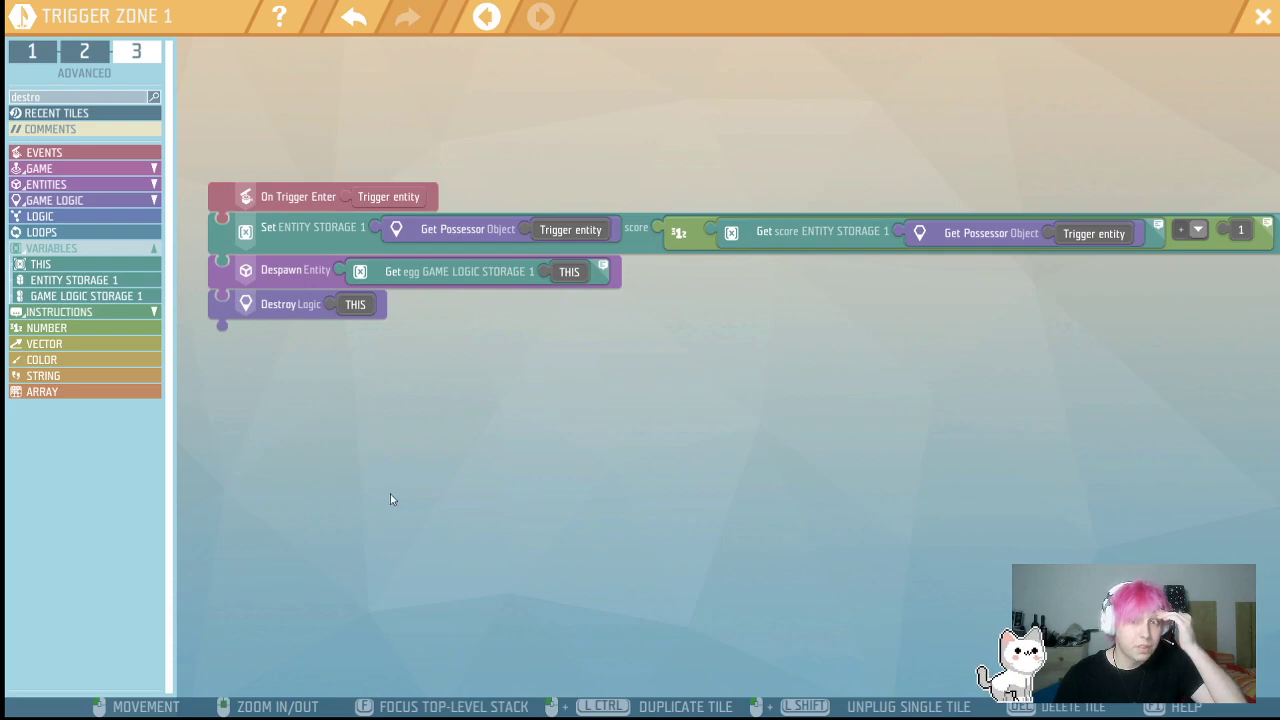
left_click_drag(484, 488, 466, 495)
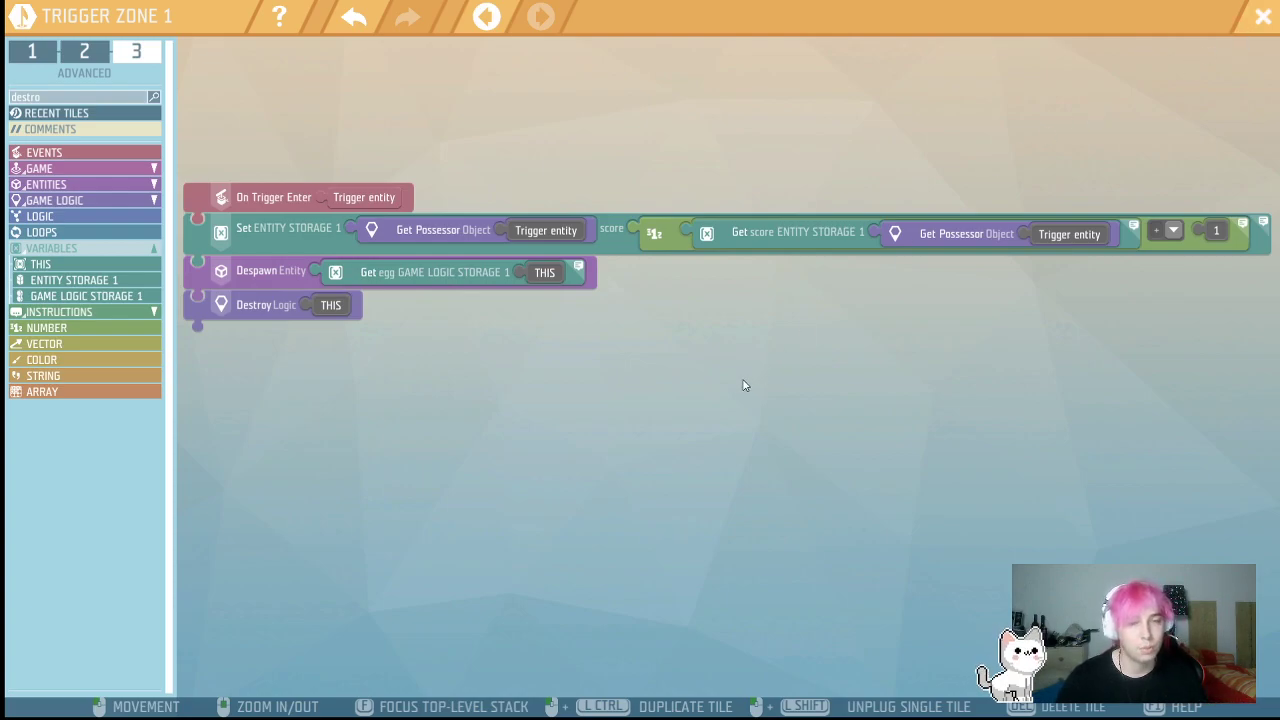
mouse_move(725, 380)
left_mouse_down()
mouse_move(720, 400)
mouse_move(749, 446)
mouse_move(740, 397)
left_mouse_up()
left_click_drag(656, 156, 758, 152)
left_click_drag(575, 437, 598, 382)
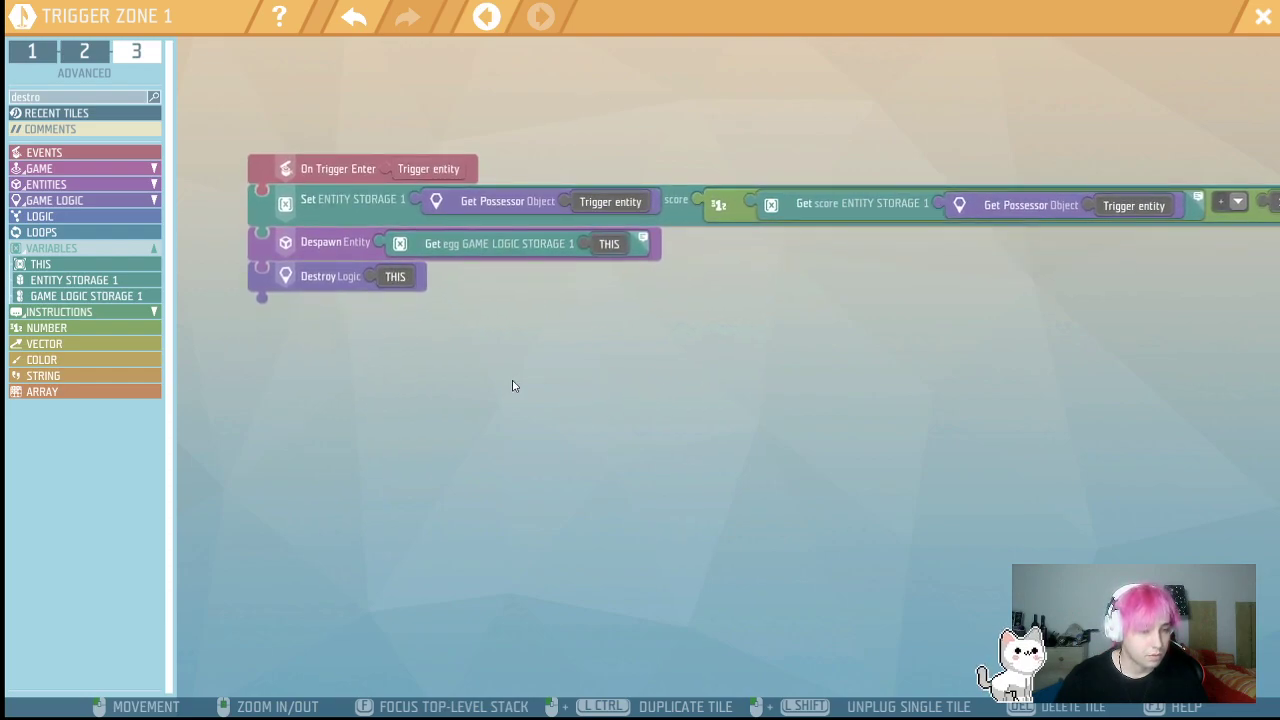
left_click_drag(505, 411, 446, 417)
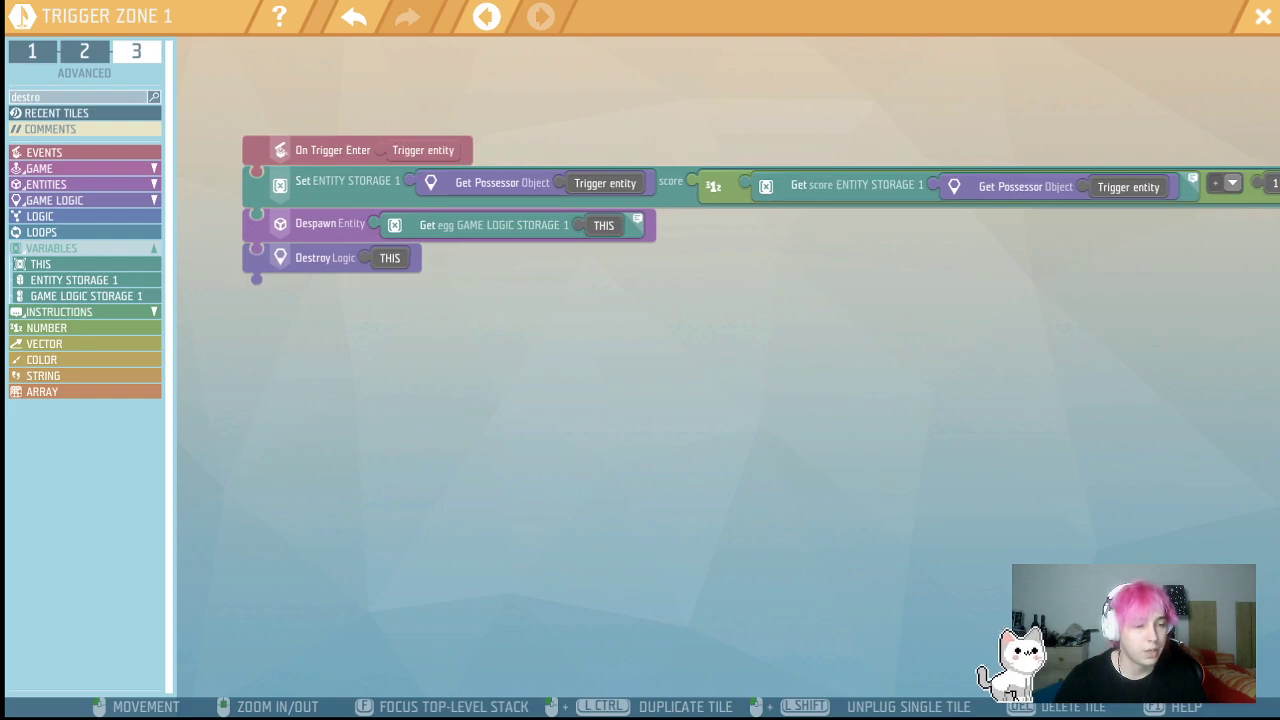
left_click_drag(635, 361, 610, 358)
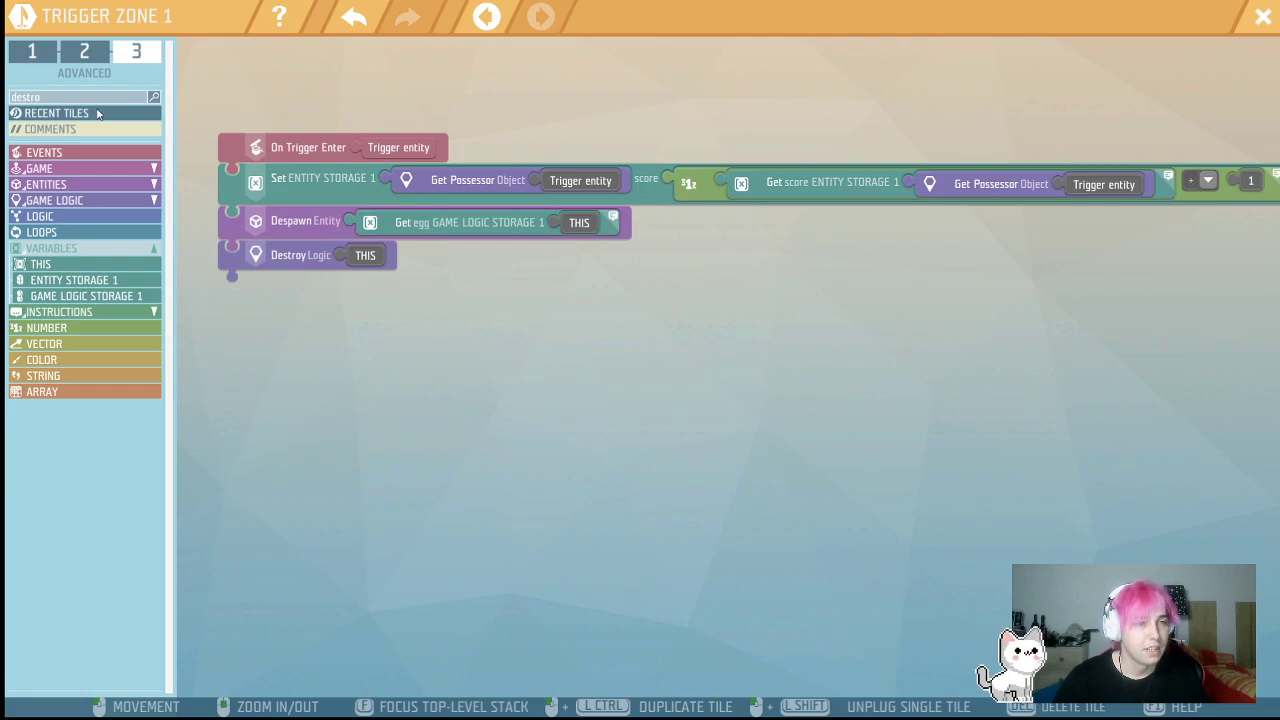
left_click_drag(776, 102, 737, 149)
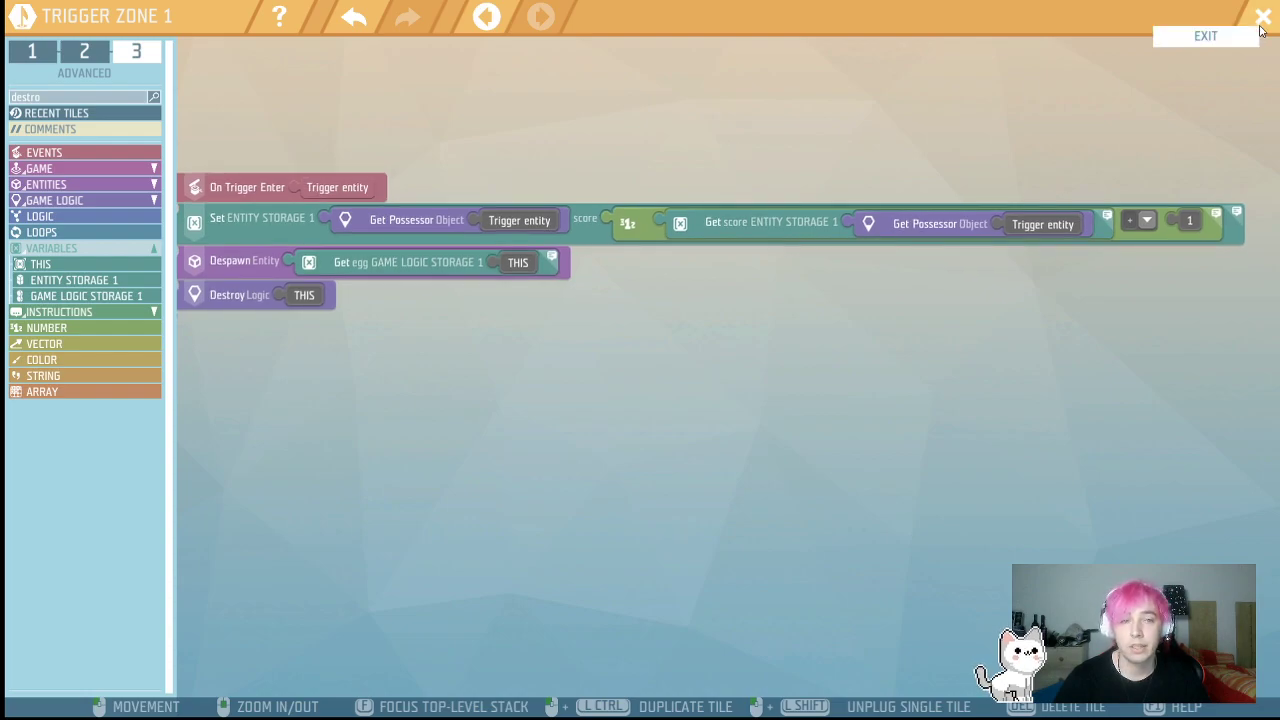
left_click_drag(971, 163, 994, 167)
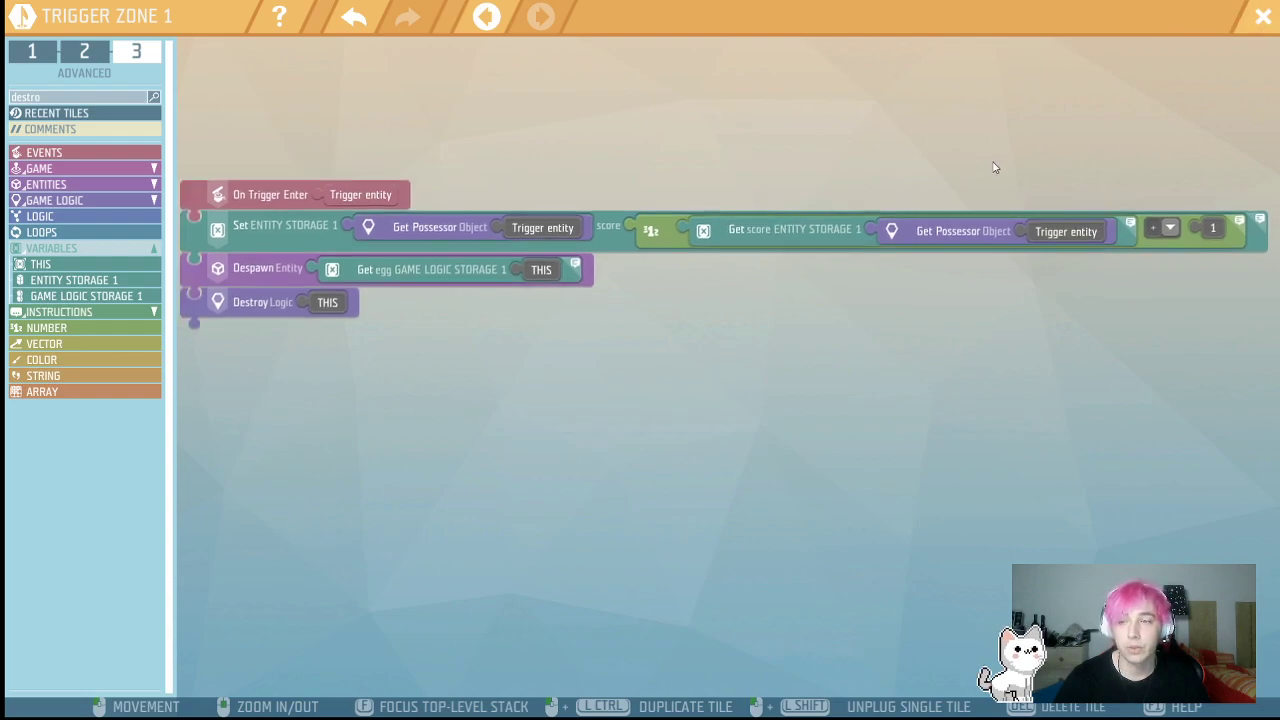
- Close the script and assign the trigger zone as the game logic of the Game Logic Template beside it
left_click(1264, 18)
scroll(718, 487, "down", 2)
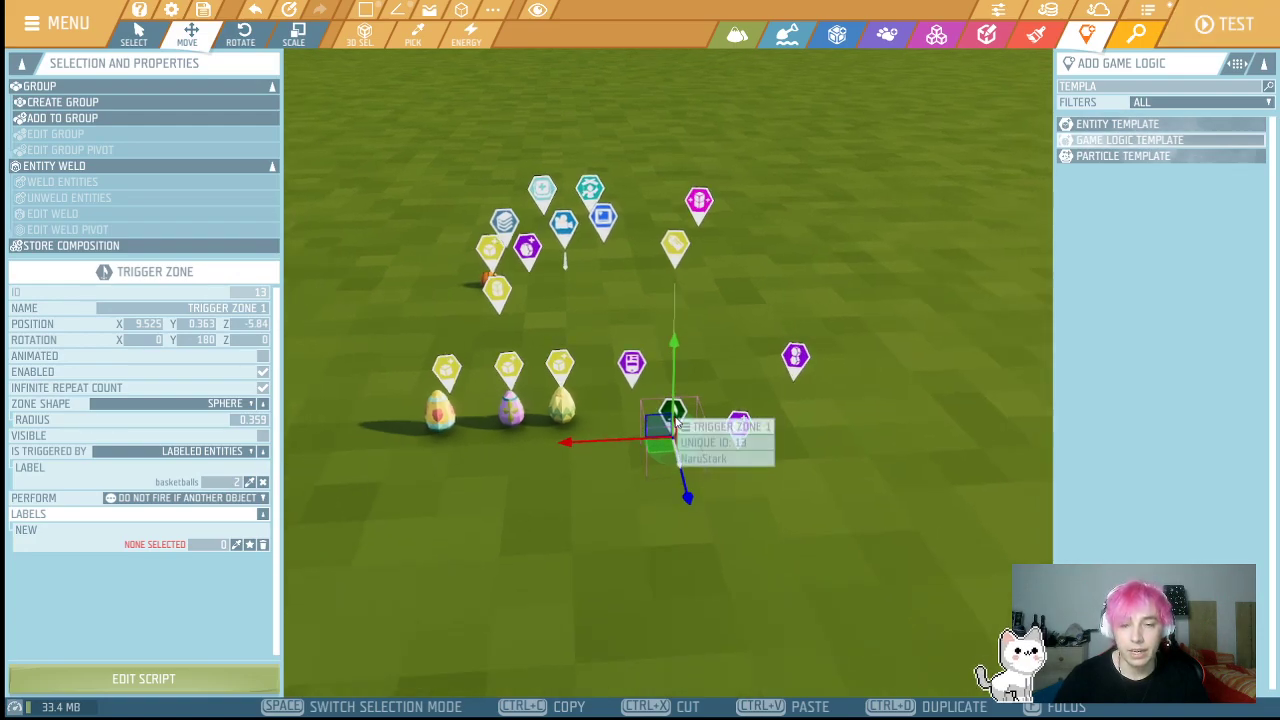
left_click(738, 426)
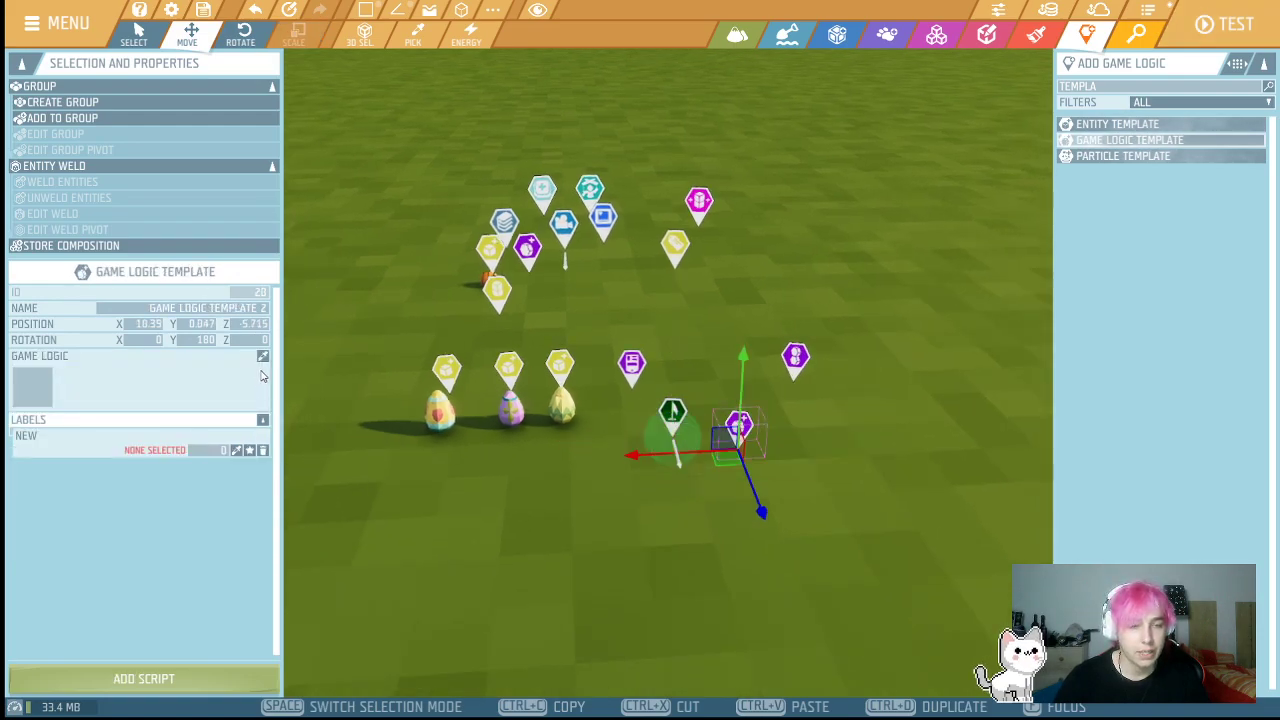
left_click(668, 420)
- Delete the original trigger zone and move its Game Logic Template to about X 9.25, Z -5.97
key("Delete")
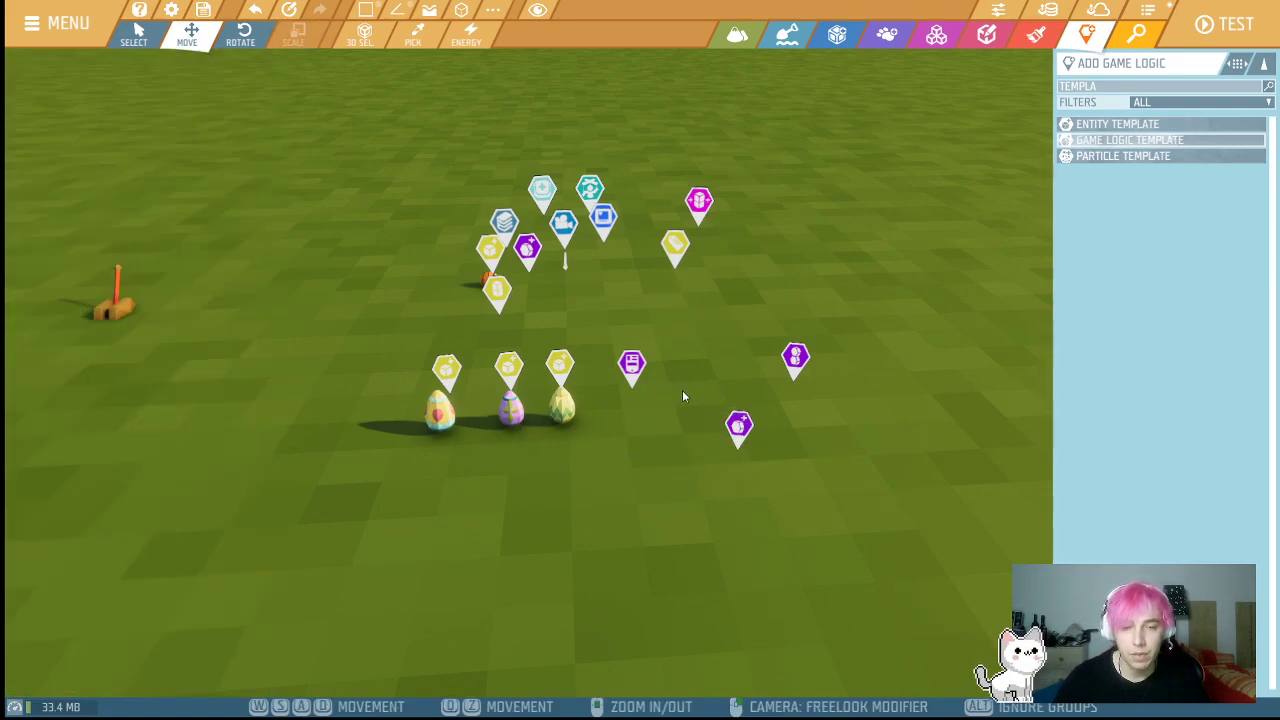
left_click_drag(738, 426, 651, 437)
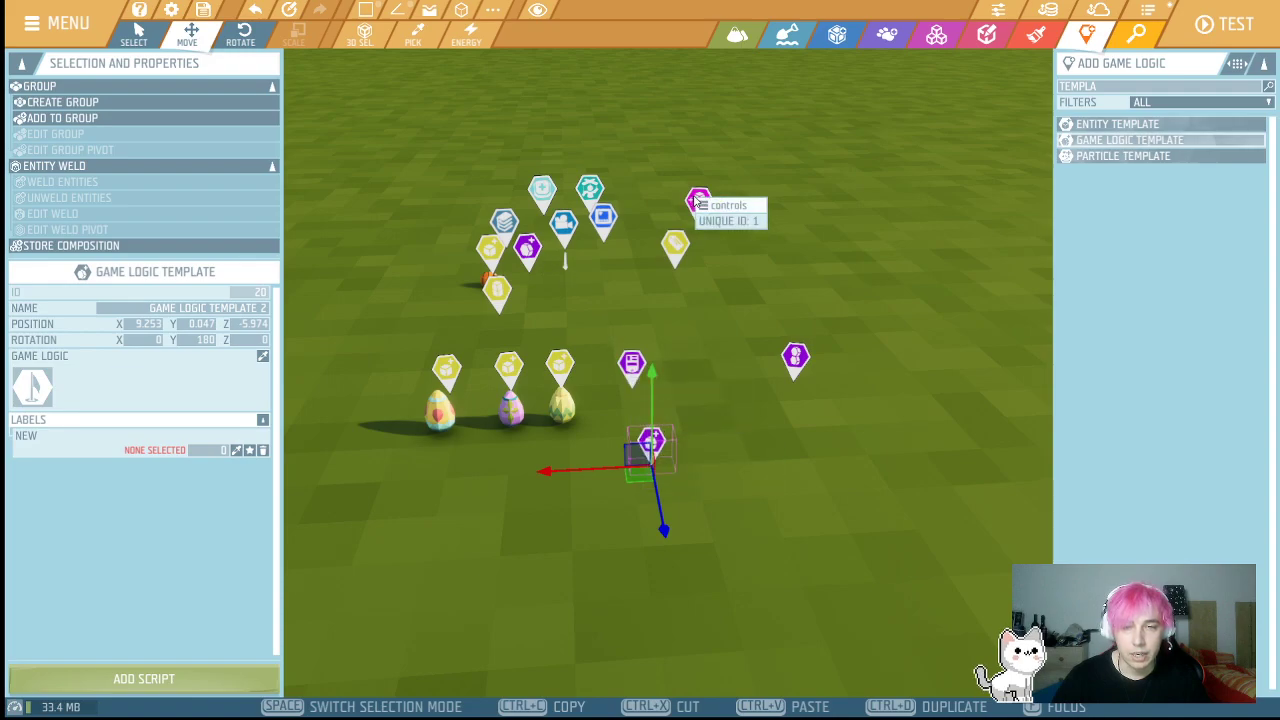
- Add a global instruction named "spawn a new egg" to the Global Storage script, below the ball-spawning instruction
left_click(698, 202)
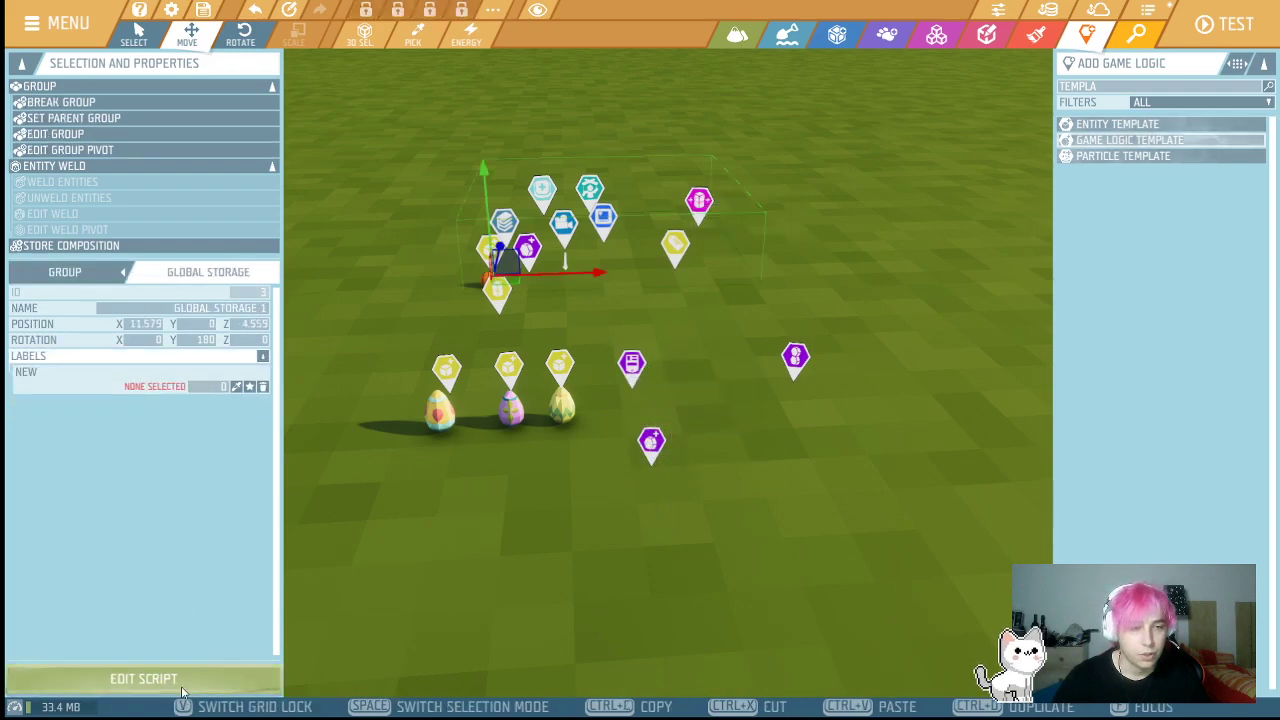
left_click(125, 678)
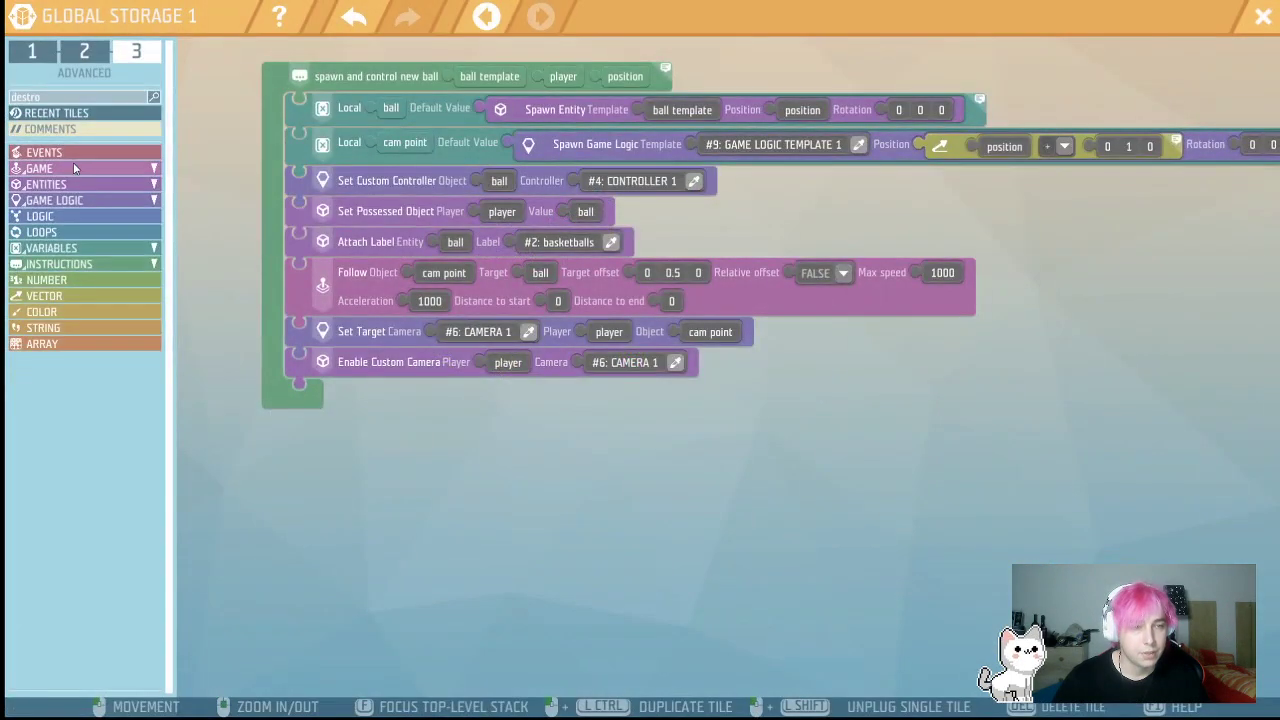
left_click(58, 264)
left_click_drag(236, 47, 370, 481)
left_click(370, 481)
left_click(434, 428)
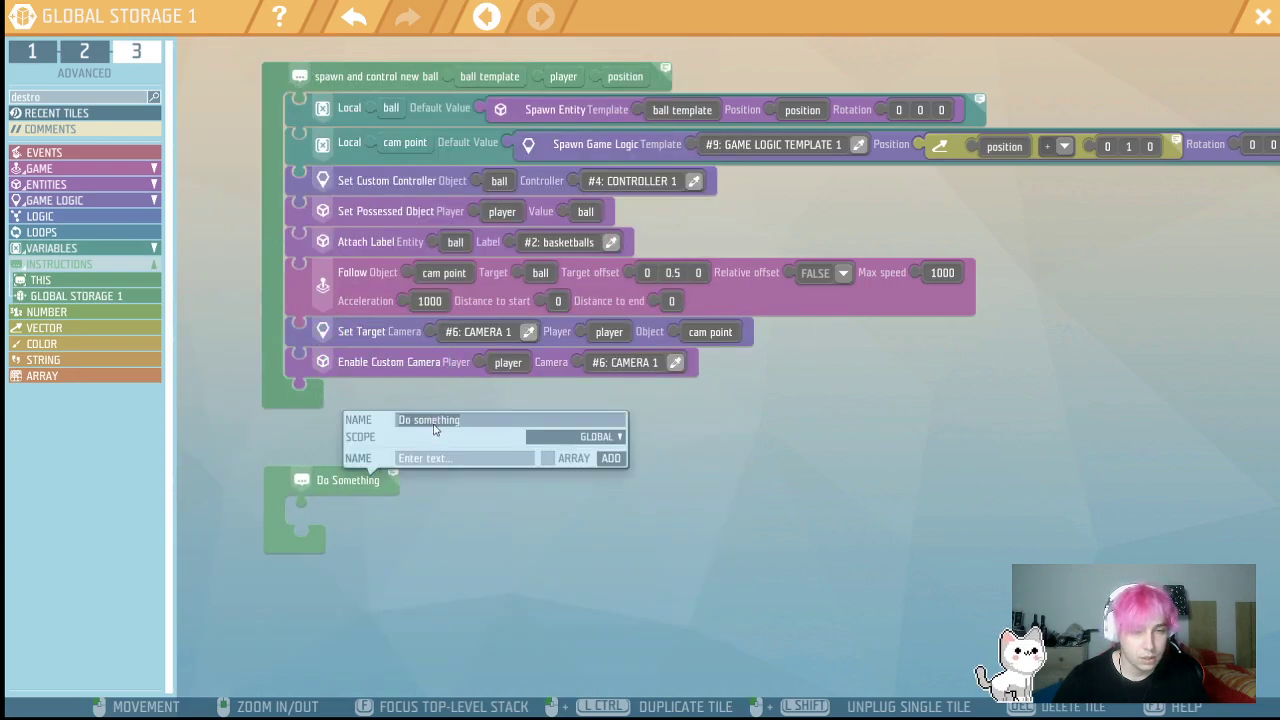
type("spaw")
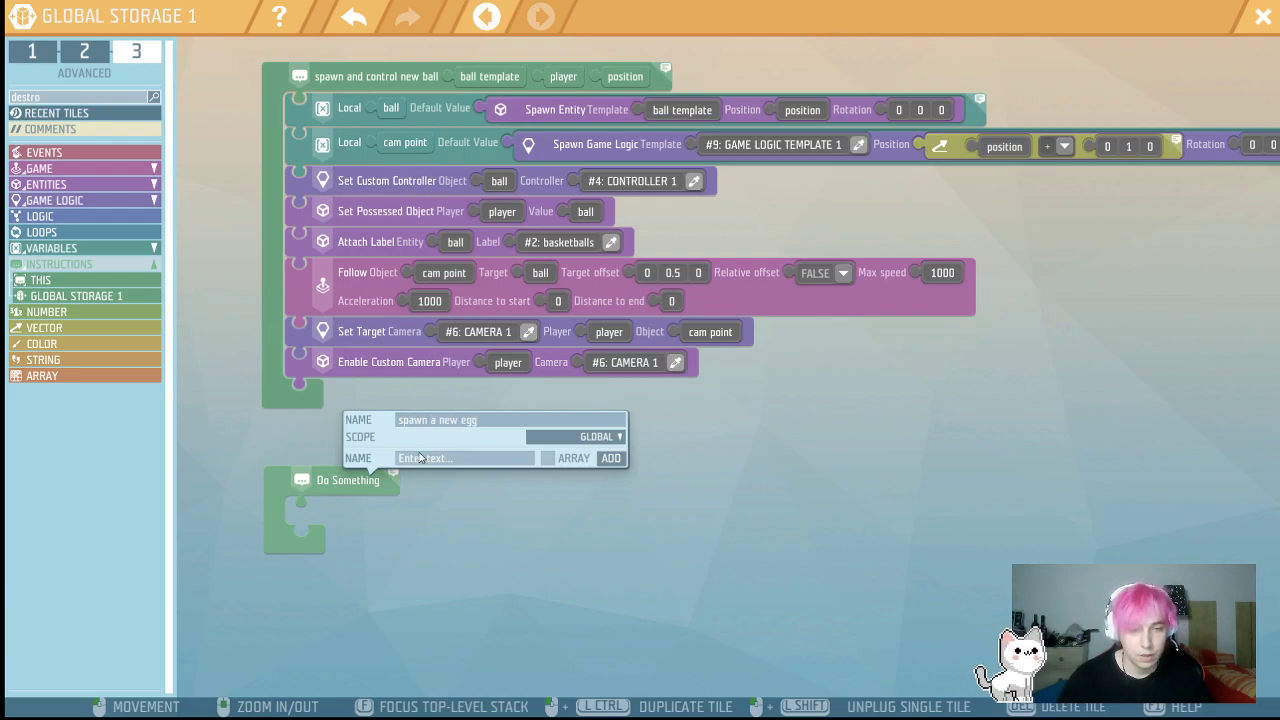
type("n a new egg")
left_click(436, 490)
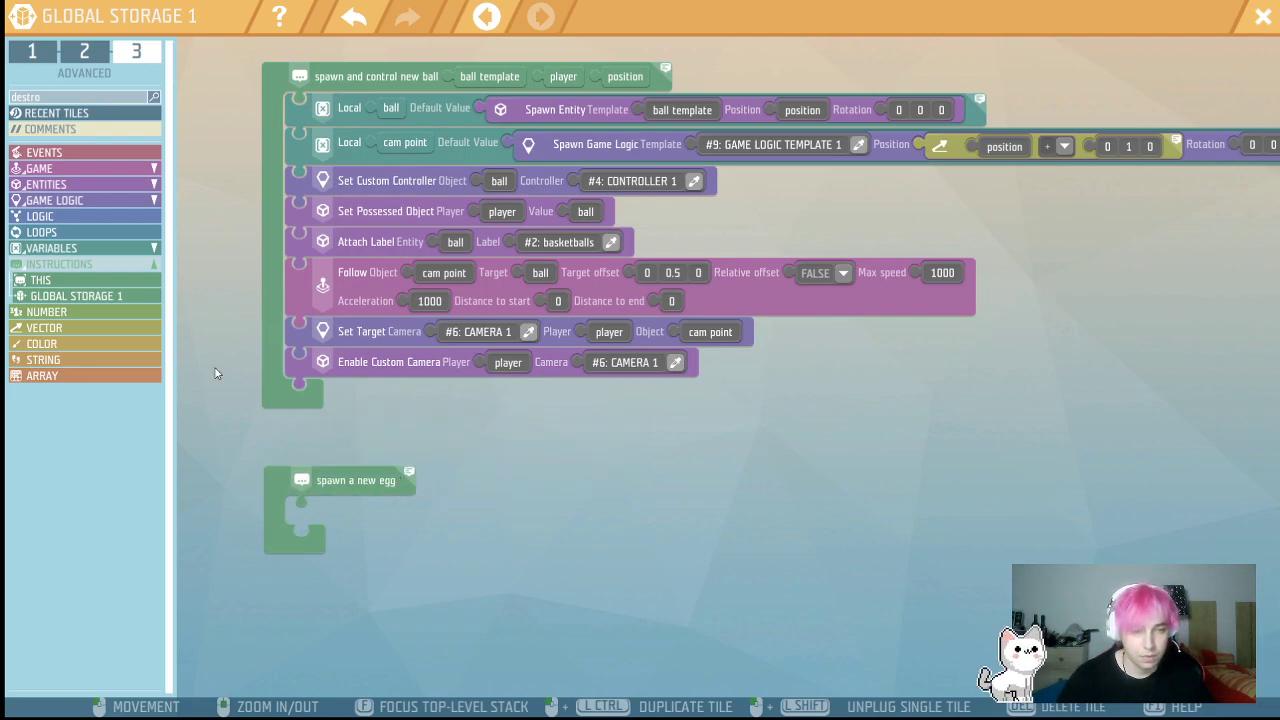
- Add a local variable inside "spawn a new egg" with Spawn Game Logic as default value, using Game Logic Template 2 as its template
left_click(63, 249)
left_click_drag(216, 94, 326, 508)
left_click(85, 98)
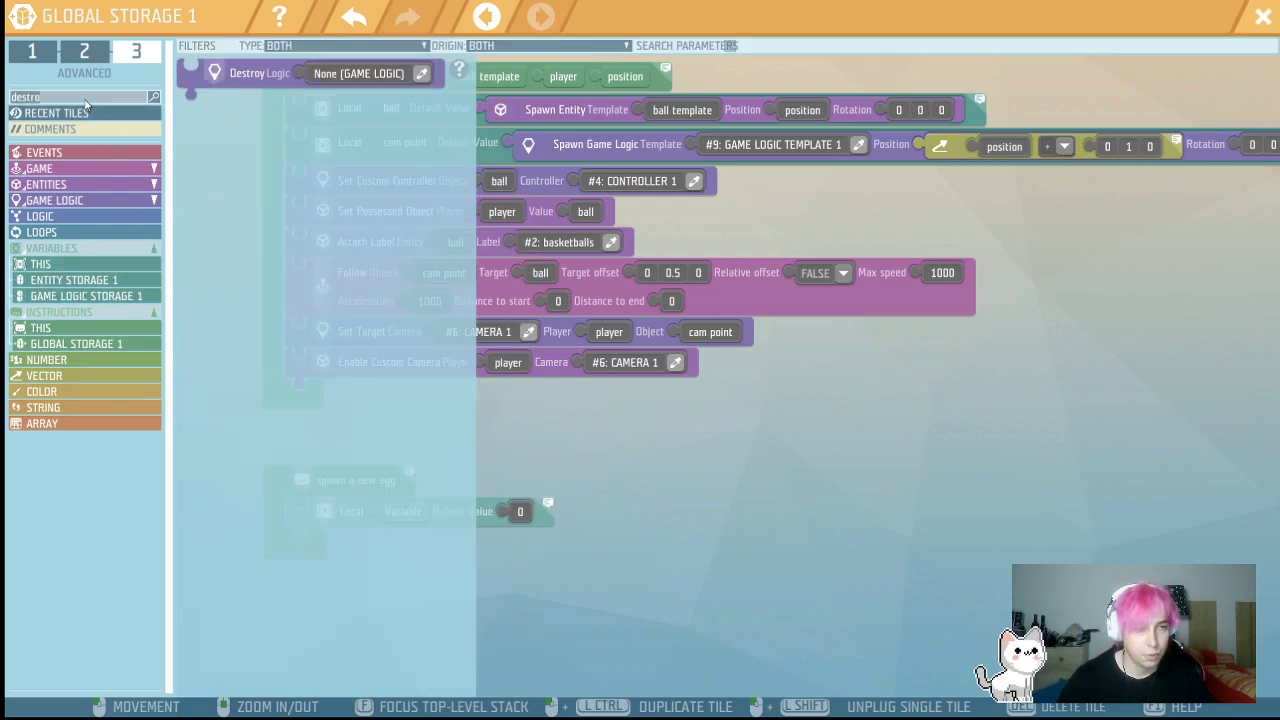
key("BackSpace")
key("BackSpace")
key("BackSpace")
key("BackSpace")
key("BackSpace")
key("BackSpace")
type("spawn game")
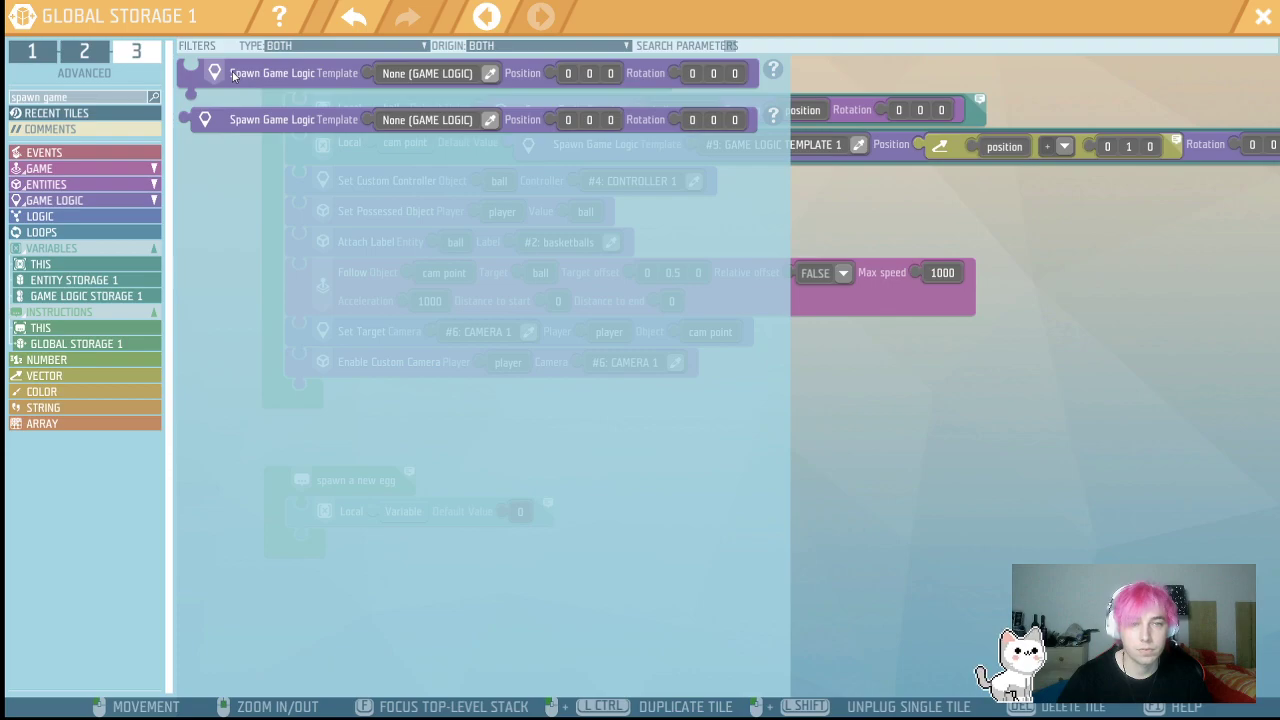
left_click_drag(239, 146, 558, 540)
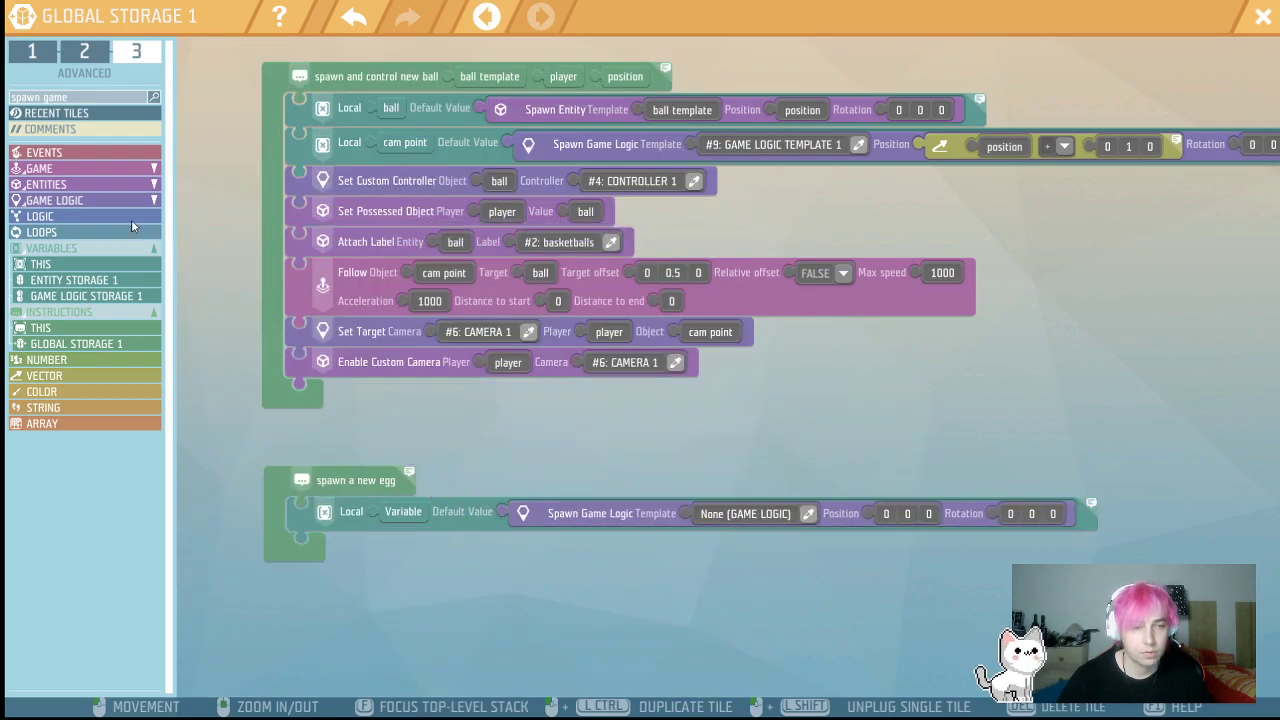
left_click(808, 514)
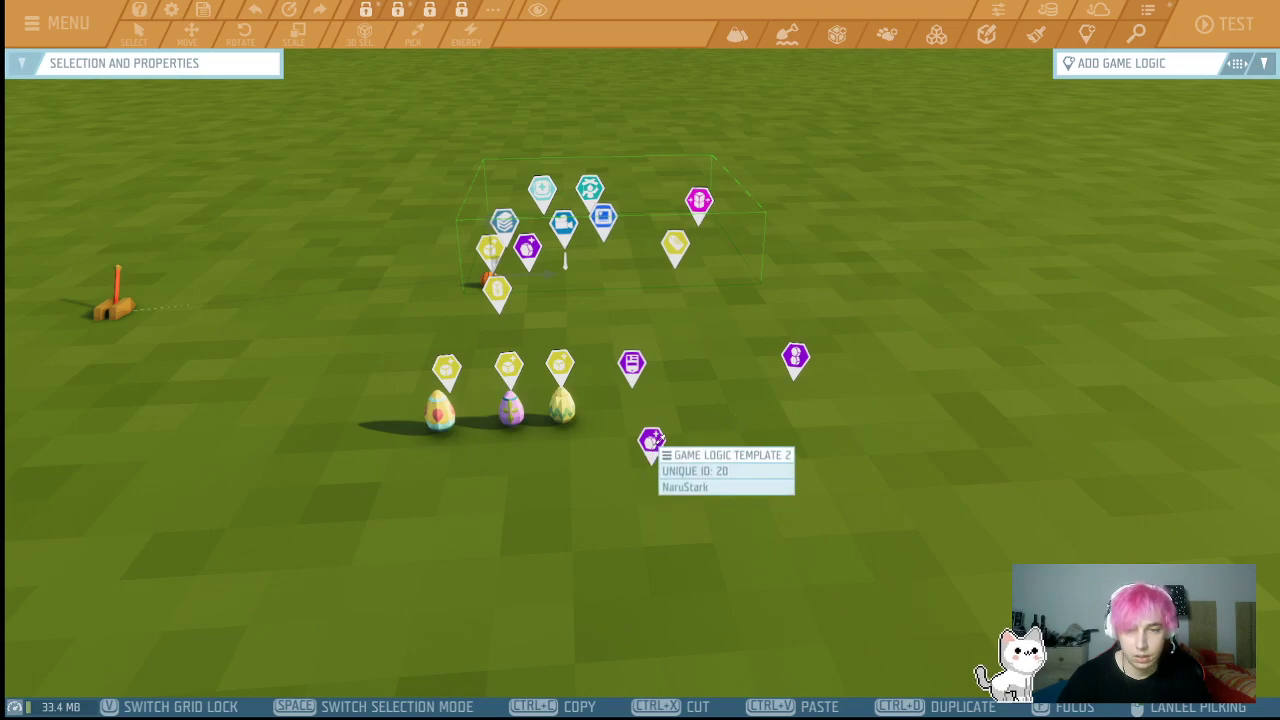
left_click(651, 442)
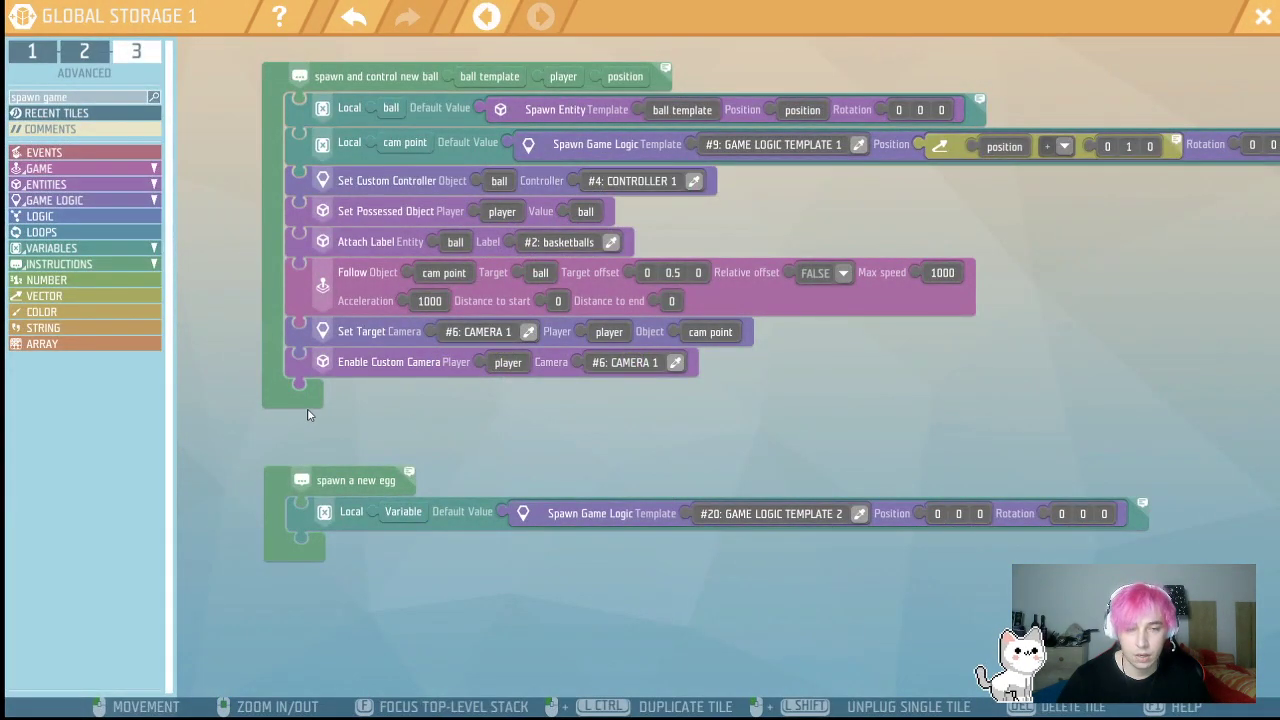
left_click(50, 248)
left_click_drag(235, 128, 351, 497)
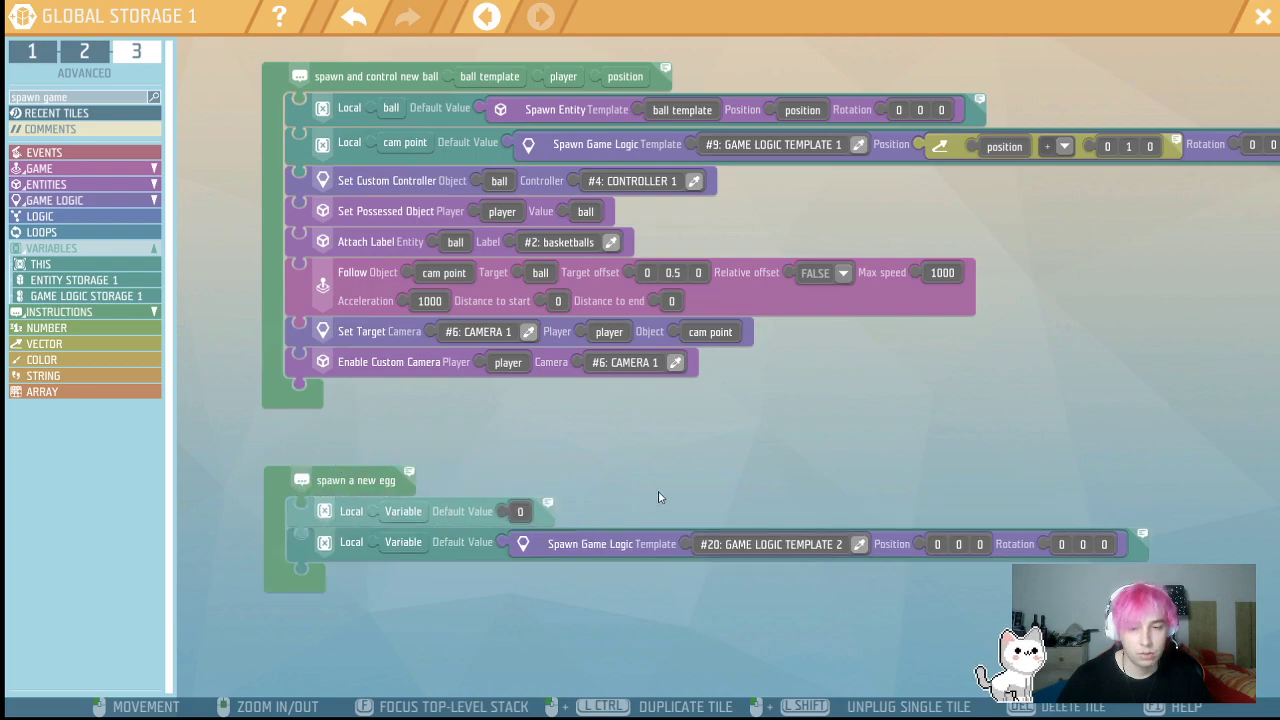
key("Delete")
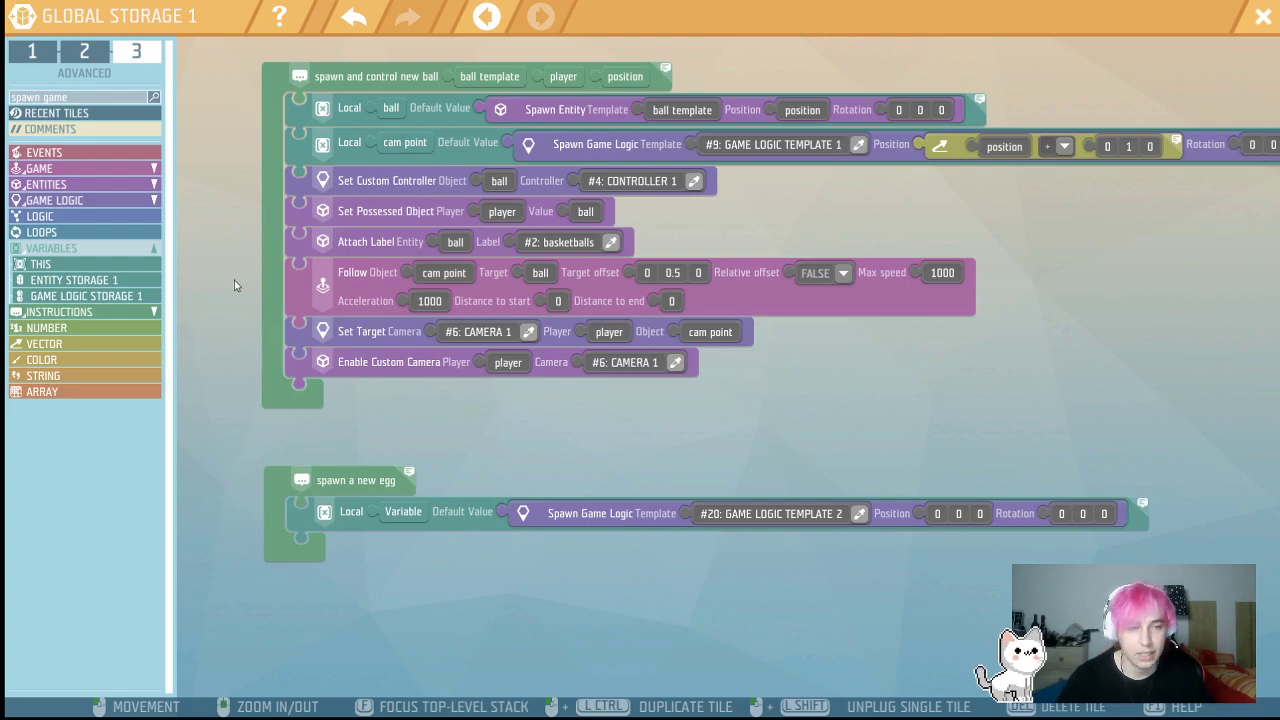
- Put a Vector X/Y/Z tile in the Spawn Game Logic position and build a loose number operation with Random Min/Max as first operand
left_click(75, 346)
left_click_drag(200, 49, 945, 515)
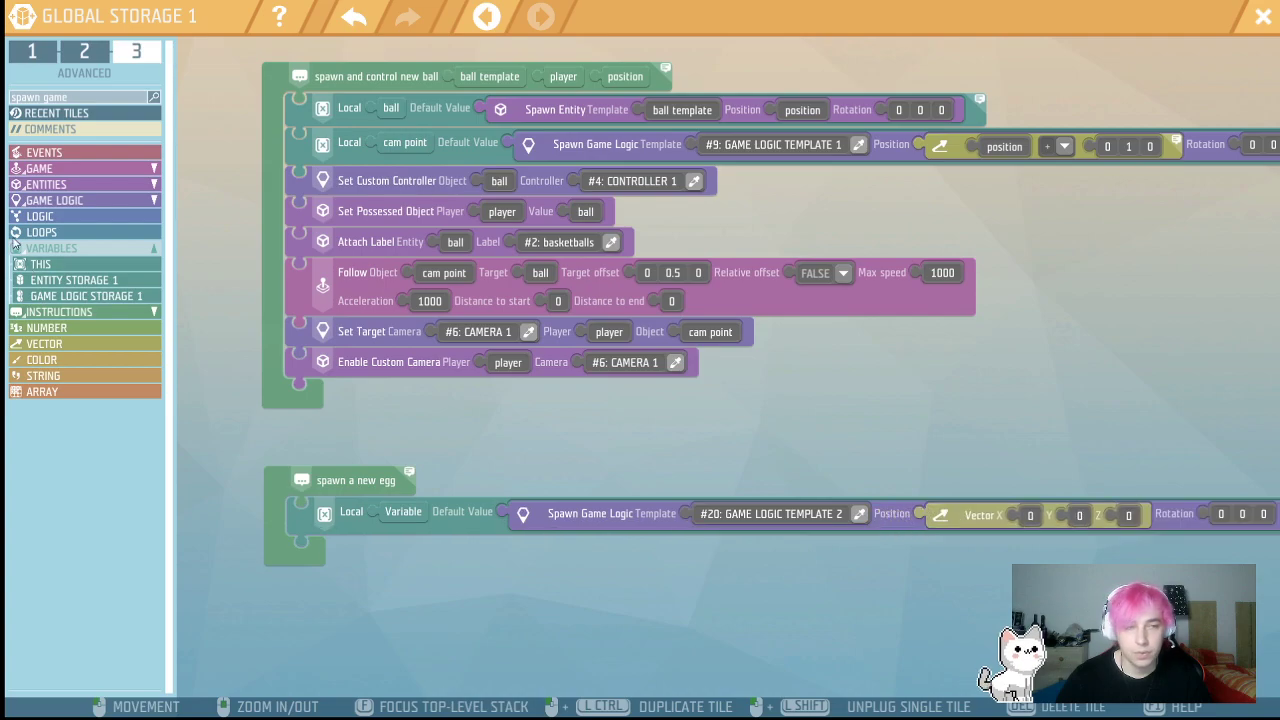
left_click(62, 328)
left_click_drag(228, 137, 835, 476)
left_click(54, 329)
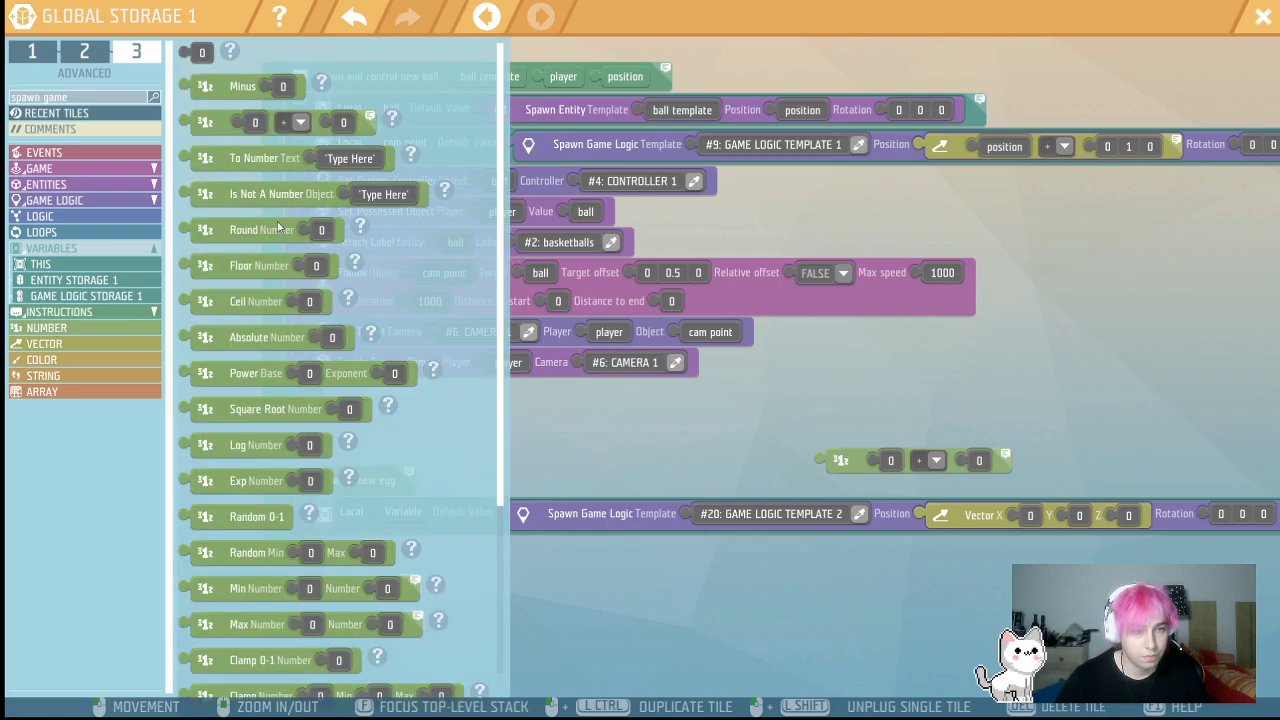
left_click_drag(259, 560, 973, 462)
- Set the Random tile's range to minimum -300 and maximum 300
left_click(999, 462)
type("-200")
key("Return")
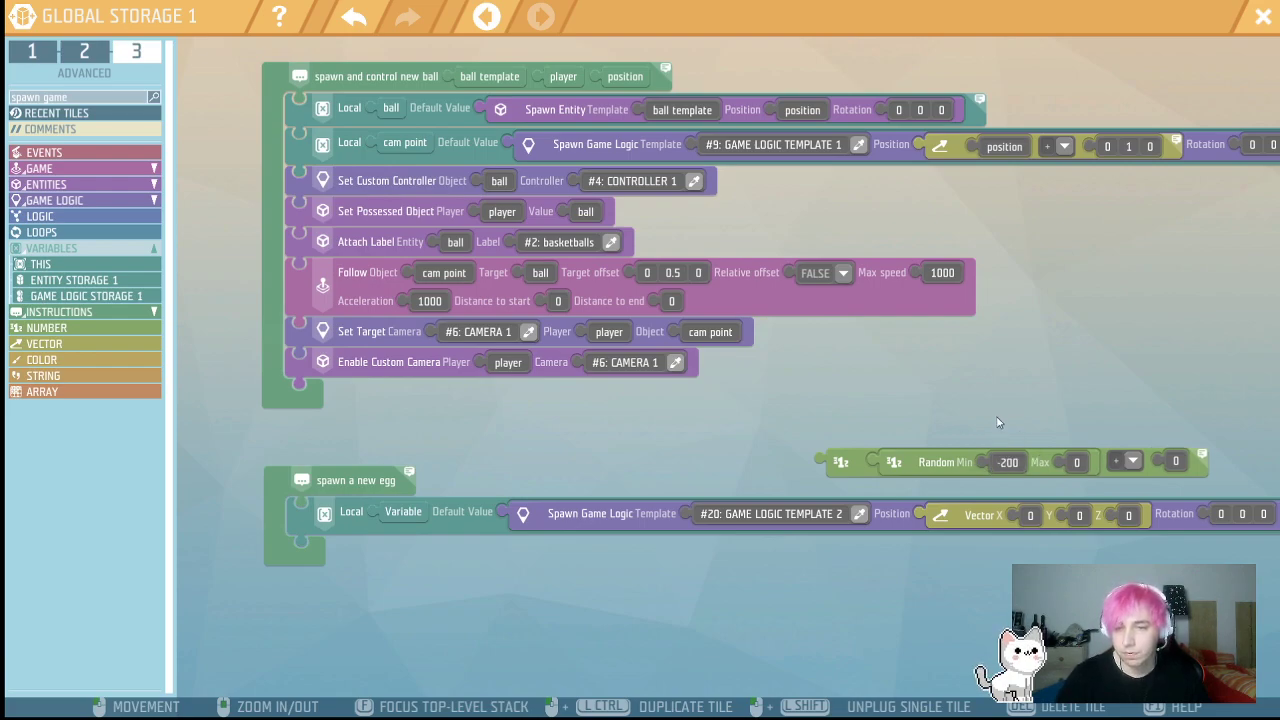
left_click(1076, 462)
left_click(992, 460)
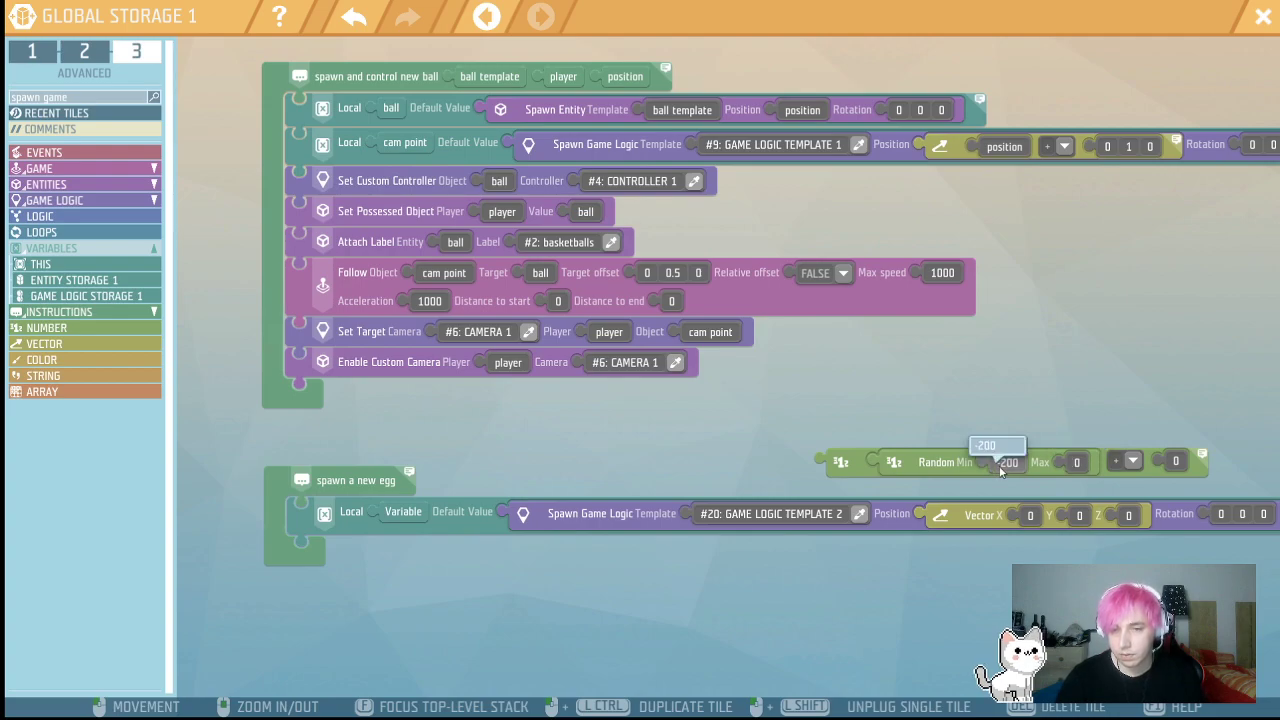
left_click(985, 448)
key("BackSpace")
type("3")
left_click(1074, 459)
type("3")
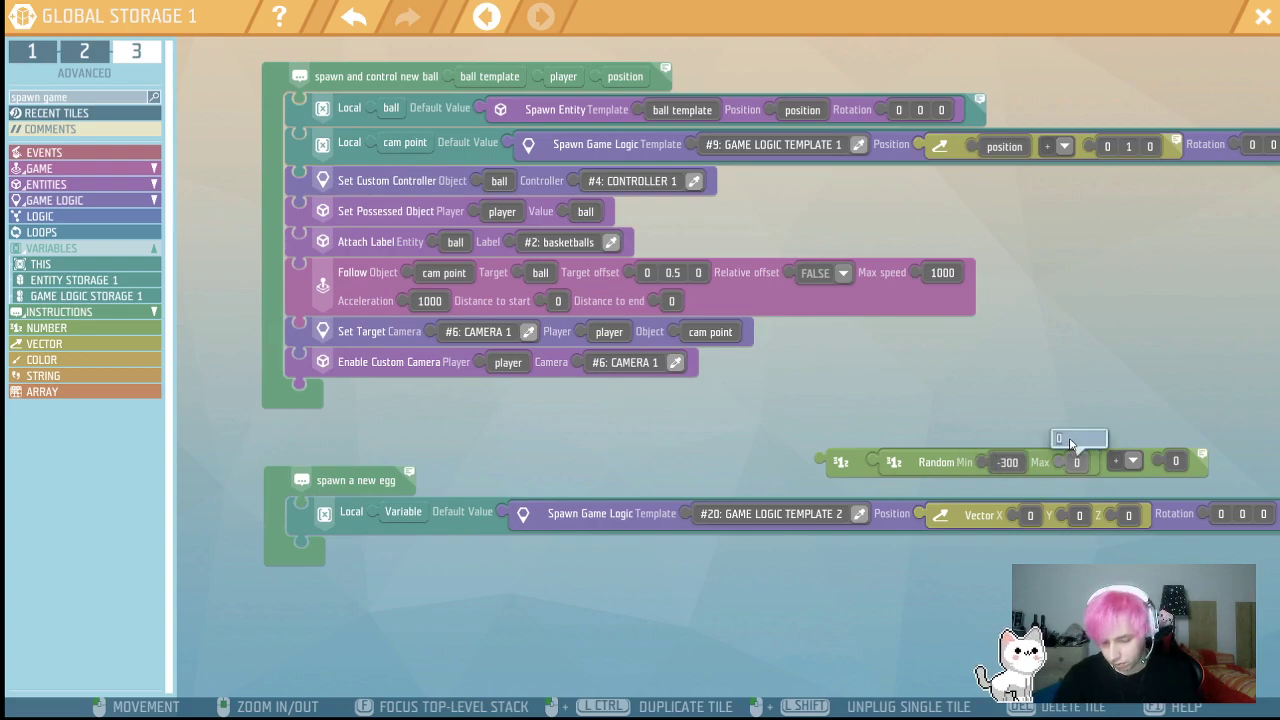
type("00")
left_click(1089, 397)
- Make the operation divide the random number by 10 and plug it into the vector's X
left_click_drag(1017, 434, 907, 419)
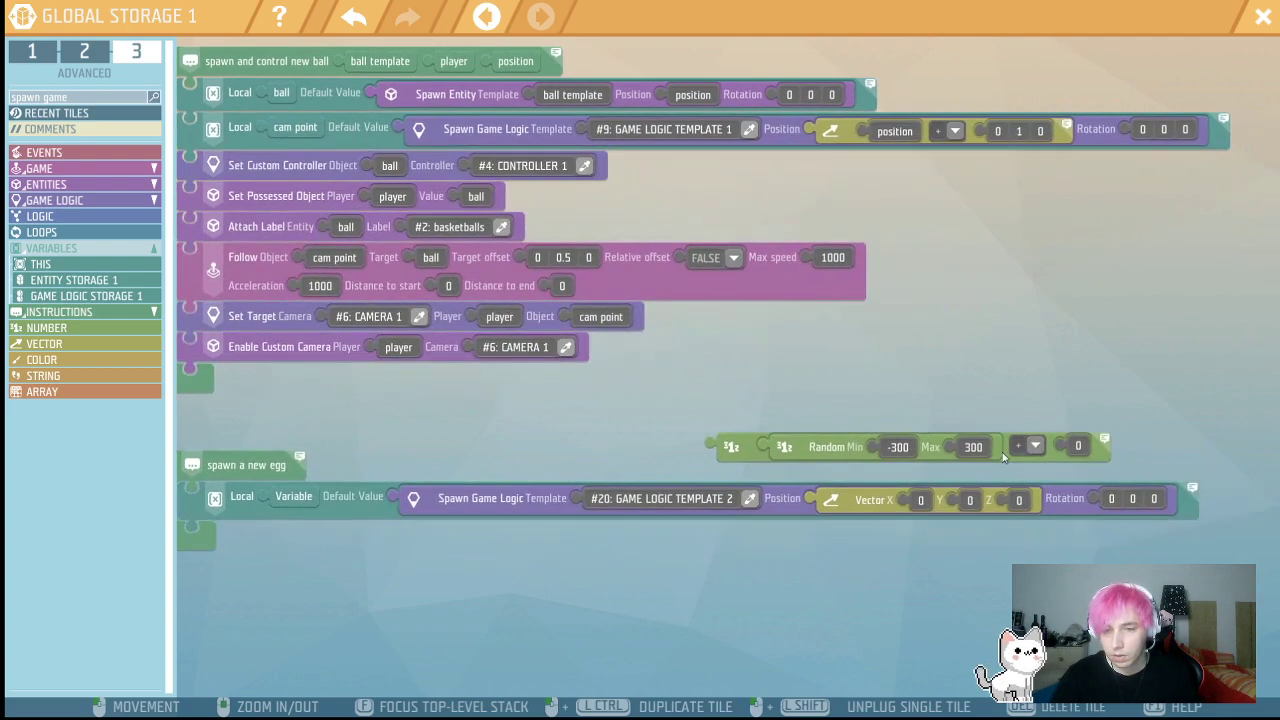
left_click(1036, 446)
left_click(1030, 517)
left_click(1078, 446)
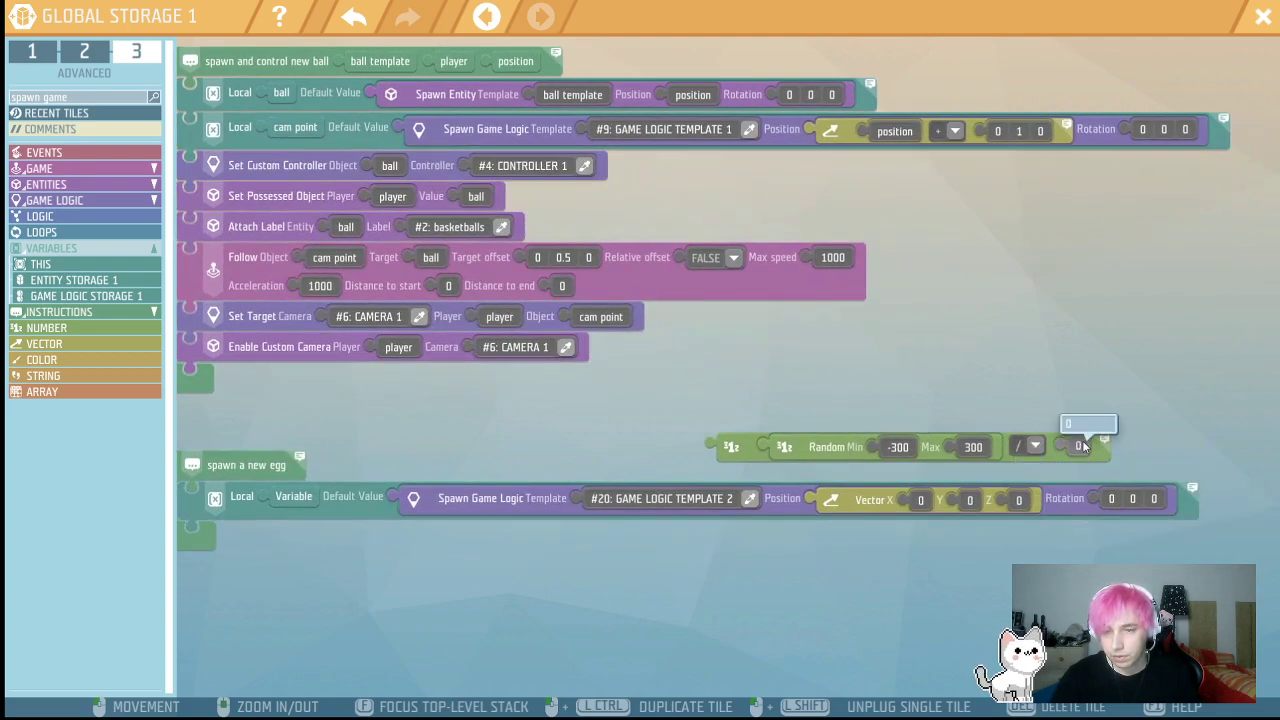
type("10")
left_click(1058, 362)
left_click_drag(738, 448, 915, 505)
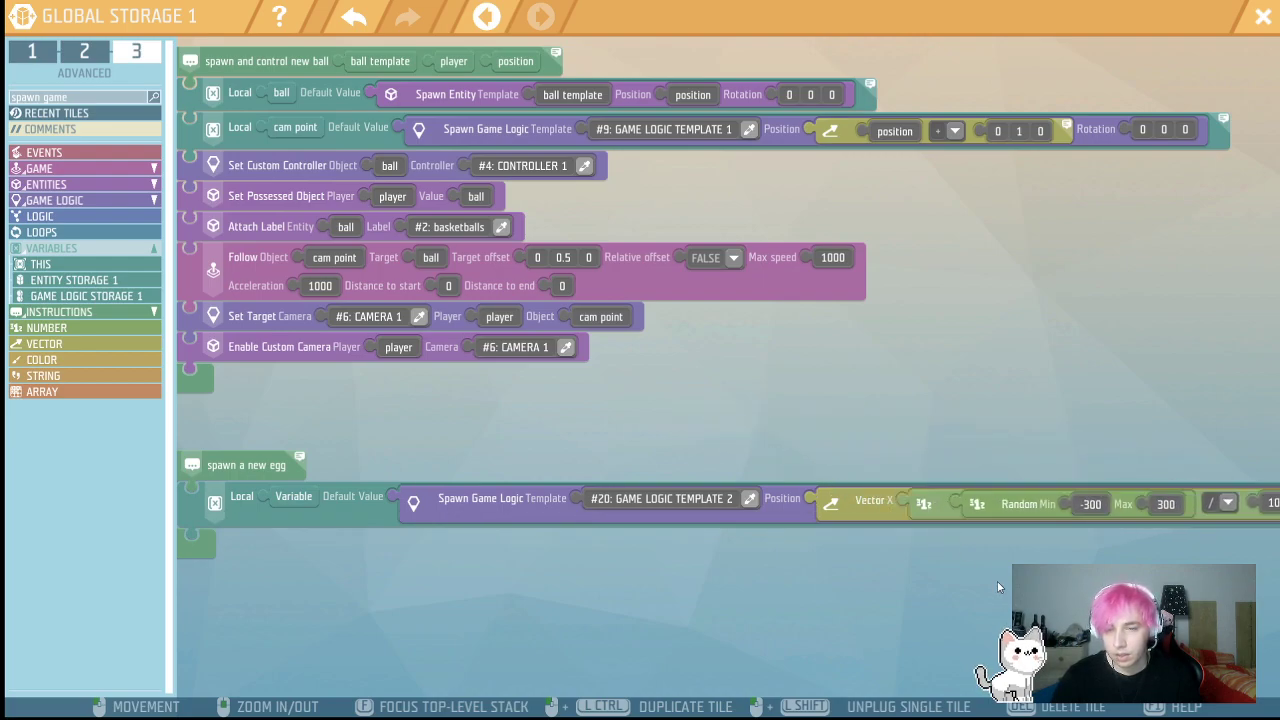
- Duplicate the random division expression into the vector's Z and set its Y to 0.1
left_click_drag(997, 581, 624, 486)
left_click_drag(514, 394, 974, 395, "ctrl")
left_click(927, 386)
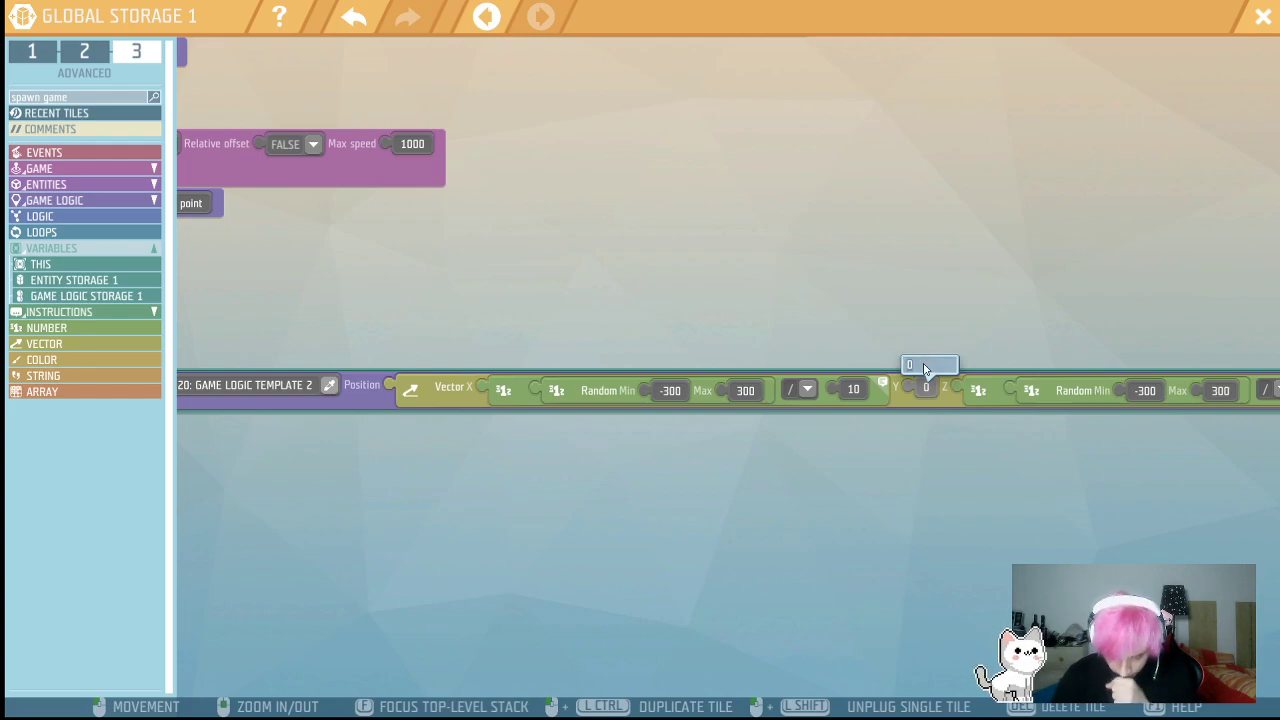
type("0.1")
key("Return")
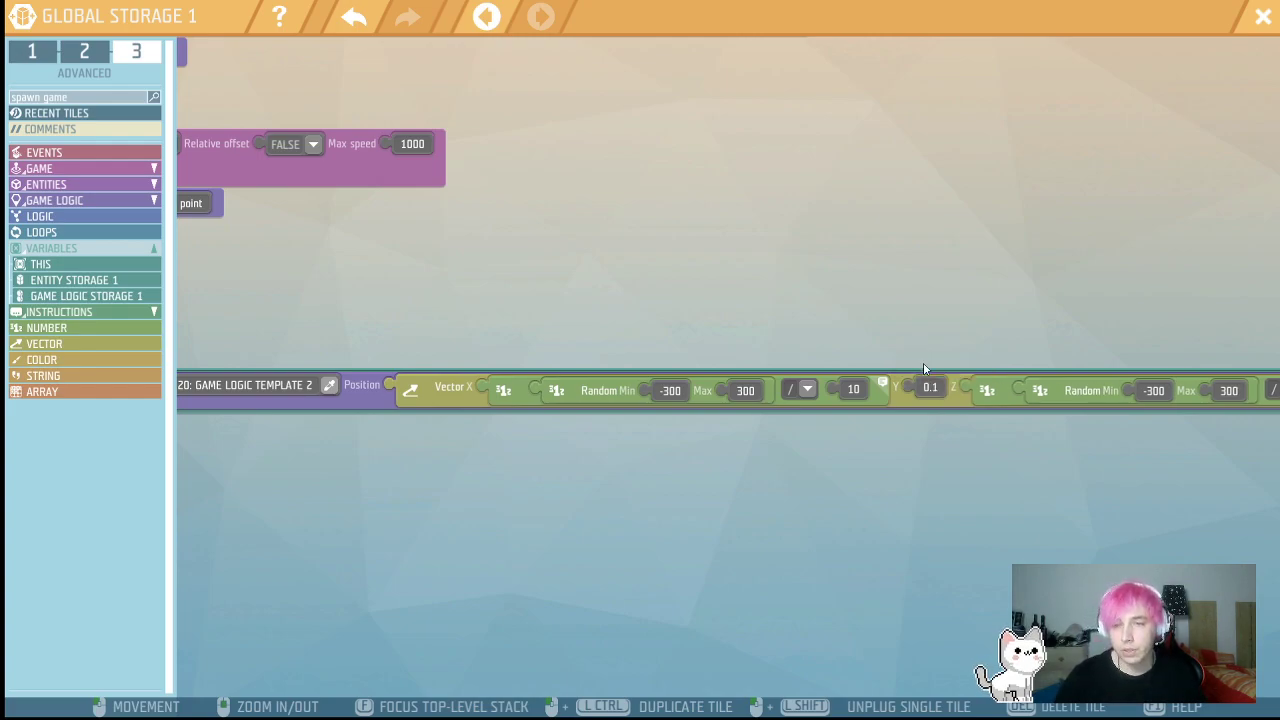
- Add a second local variable below the first in "spawn a new egg" with Random Array Item as its default value
left_click_drag(1015, 234, 930, 236)
left_click_drag(298, 540, 806, 482)
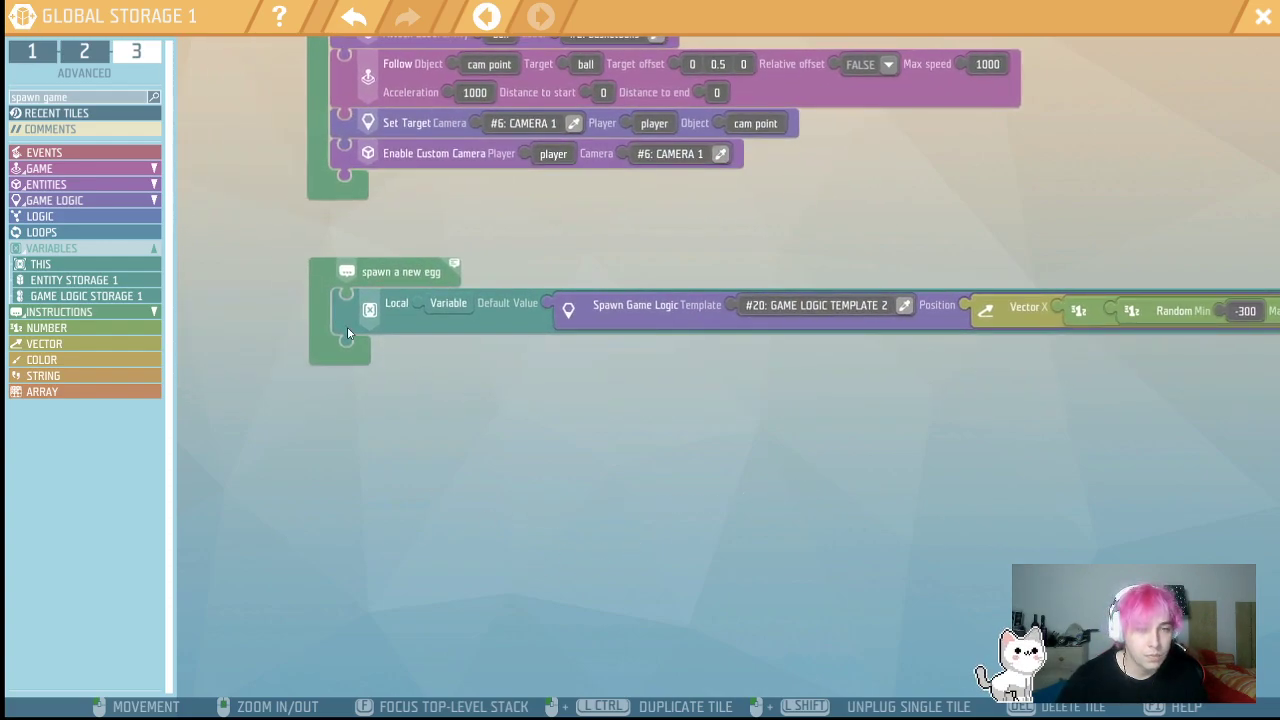
left_click(70, 281)
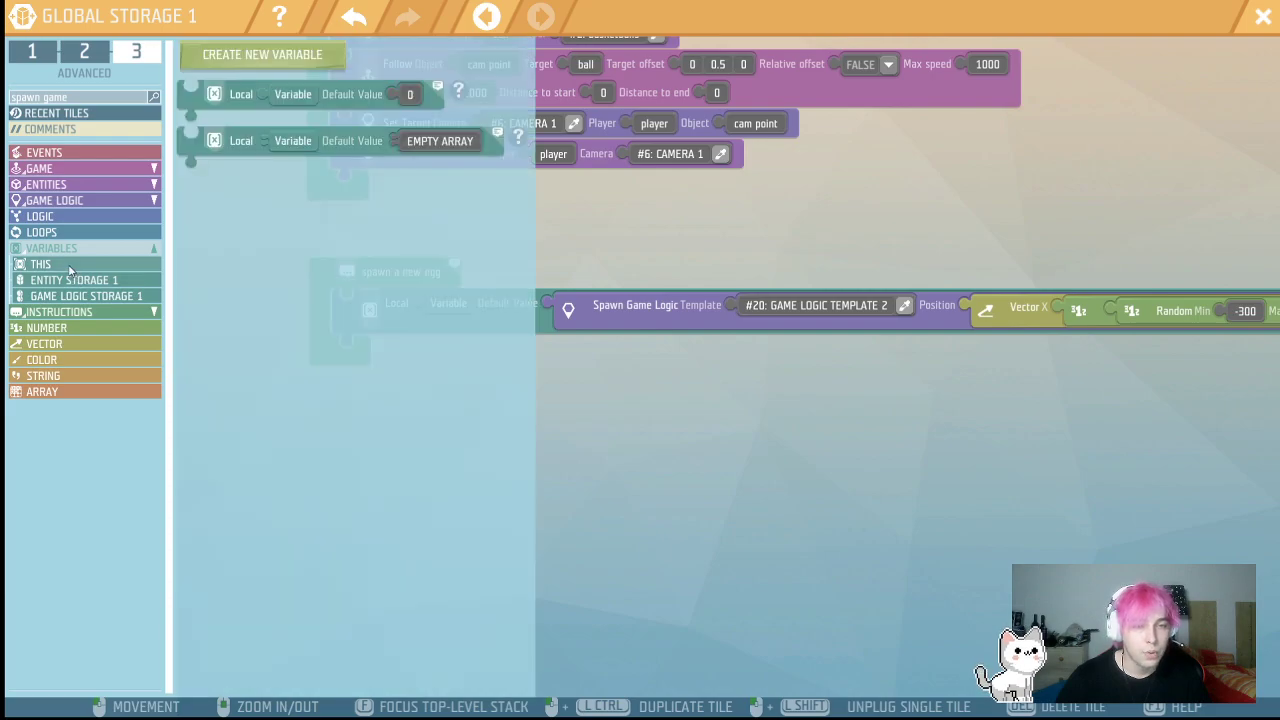
left_click_drag(180, 105, 320, 362)
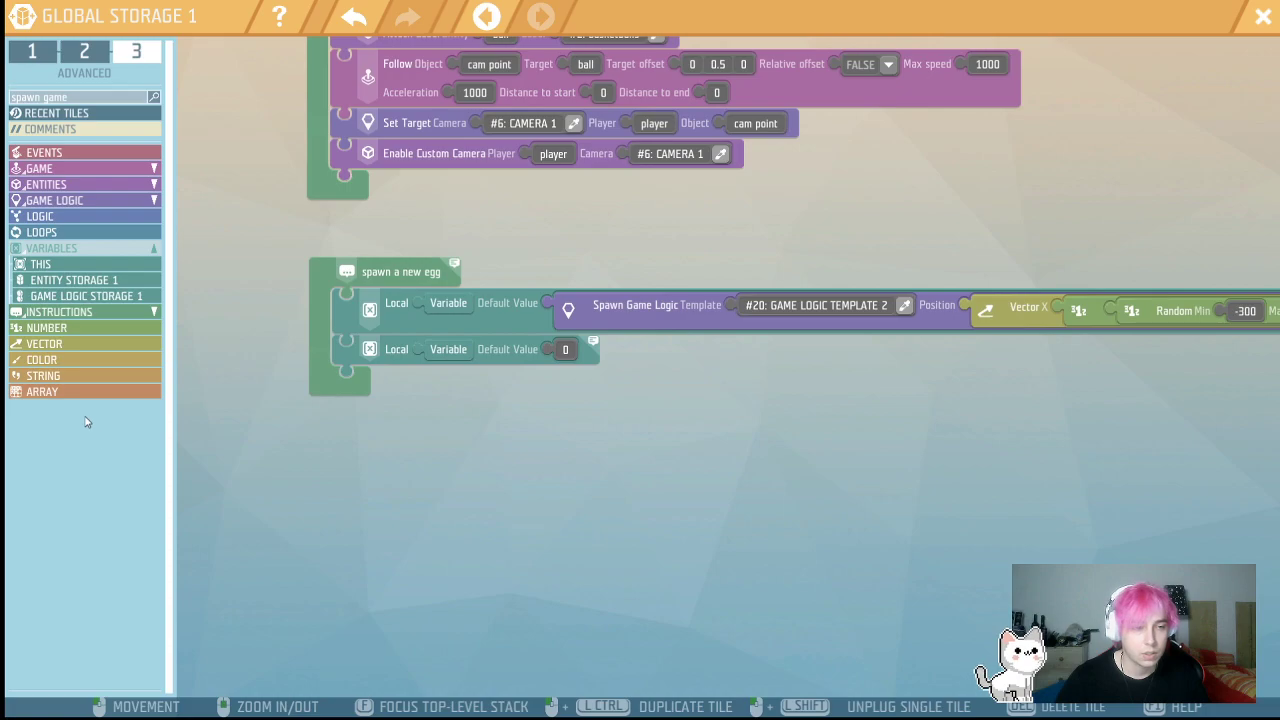
left_click(120, 392)
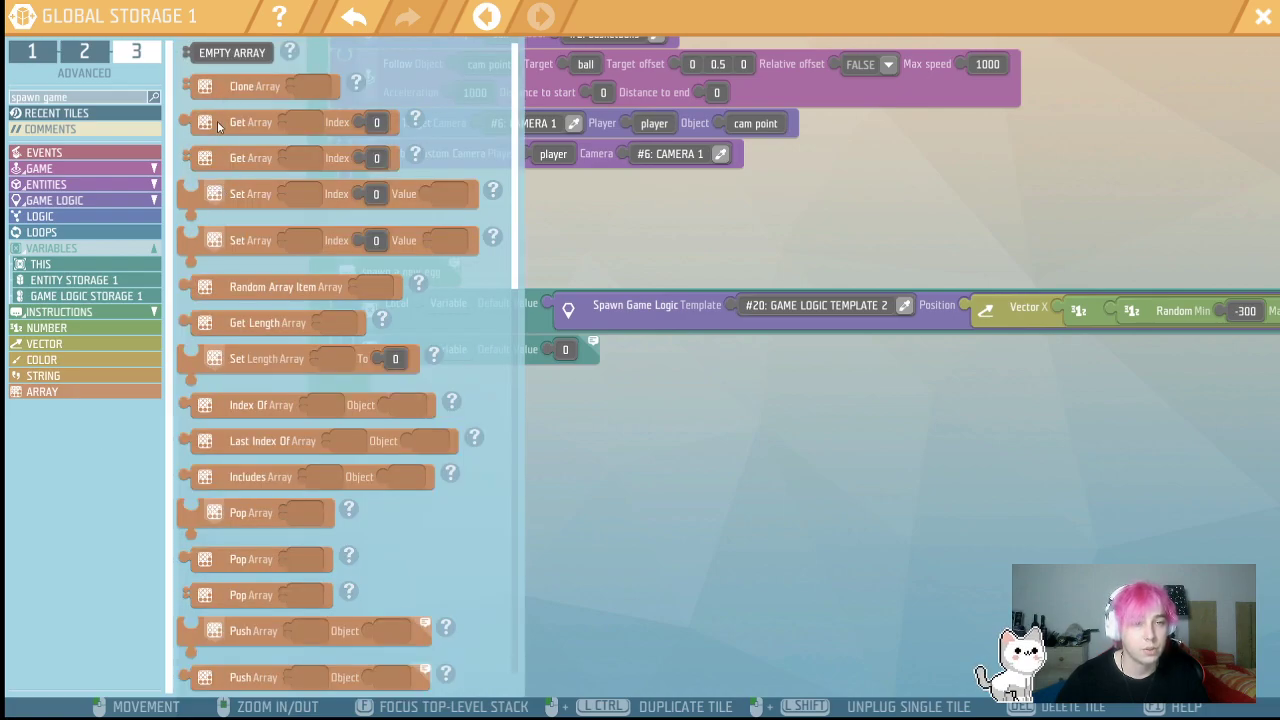
left_click_drag(237, 293, 600, 352)
- Search for "get logi" and fill the Random Array Item's array with Get Logic Objects, using Game Logic Label 1
left_click(109, 102)
type("get logi")
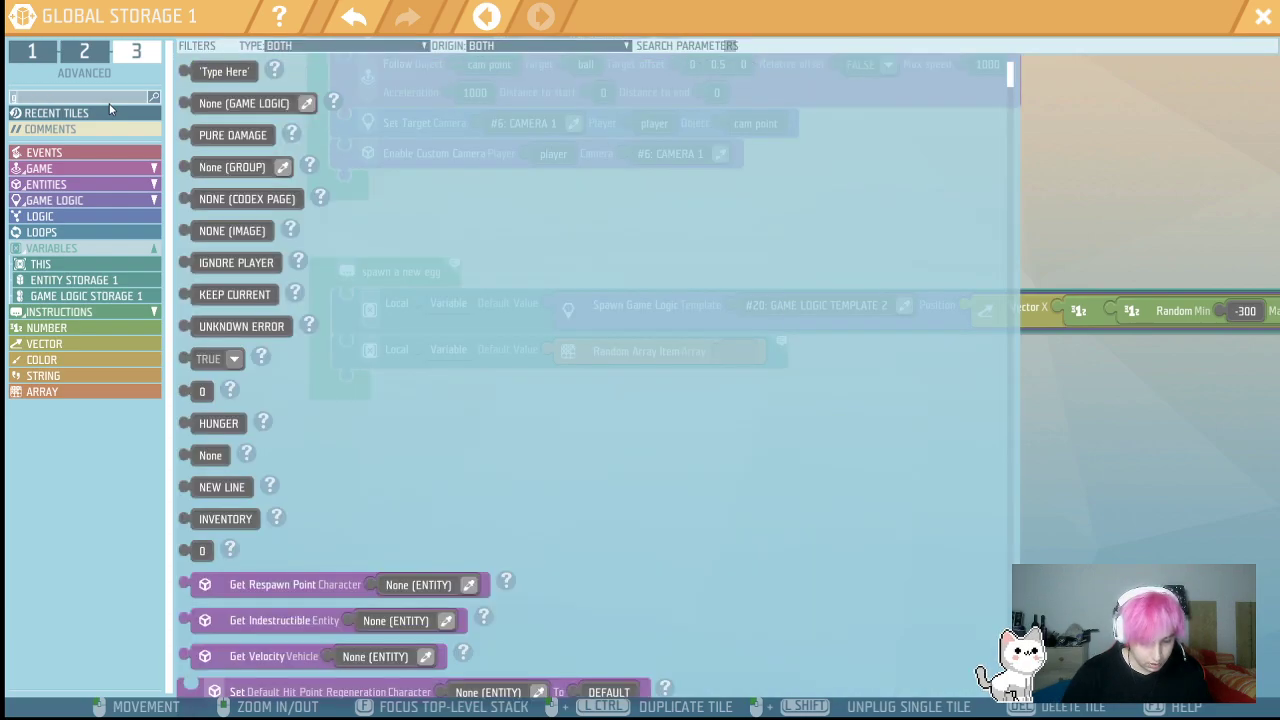
left_click_drag(258, 326, 905, 391)
left_click(1052, 354)
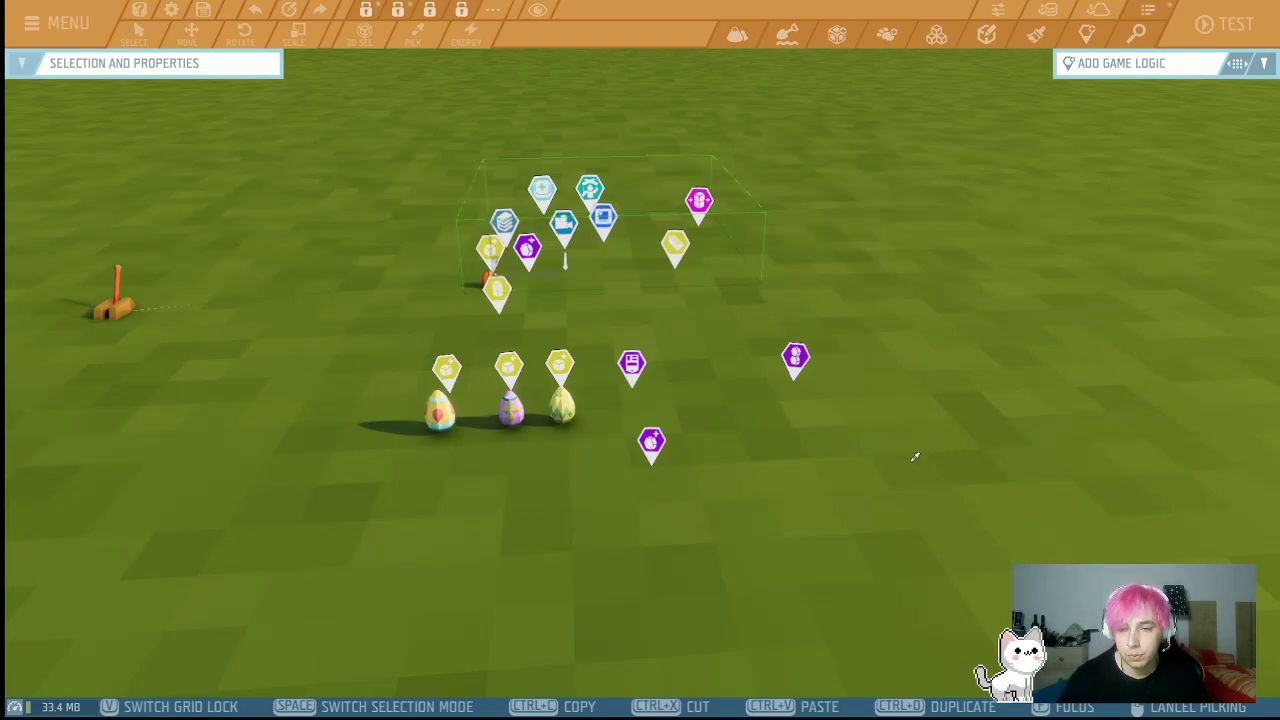
left_click(639, 371)
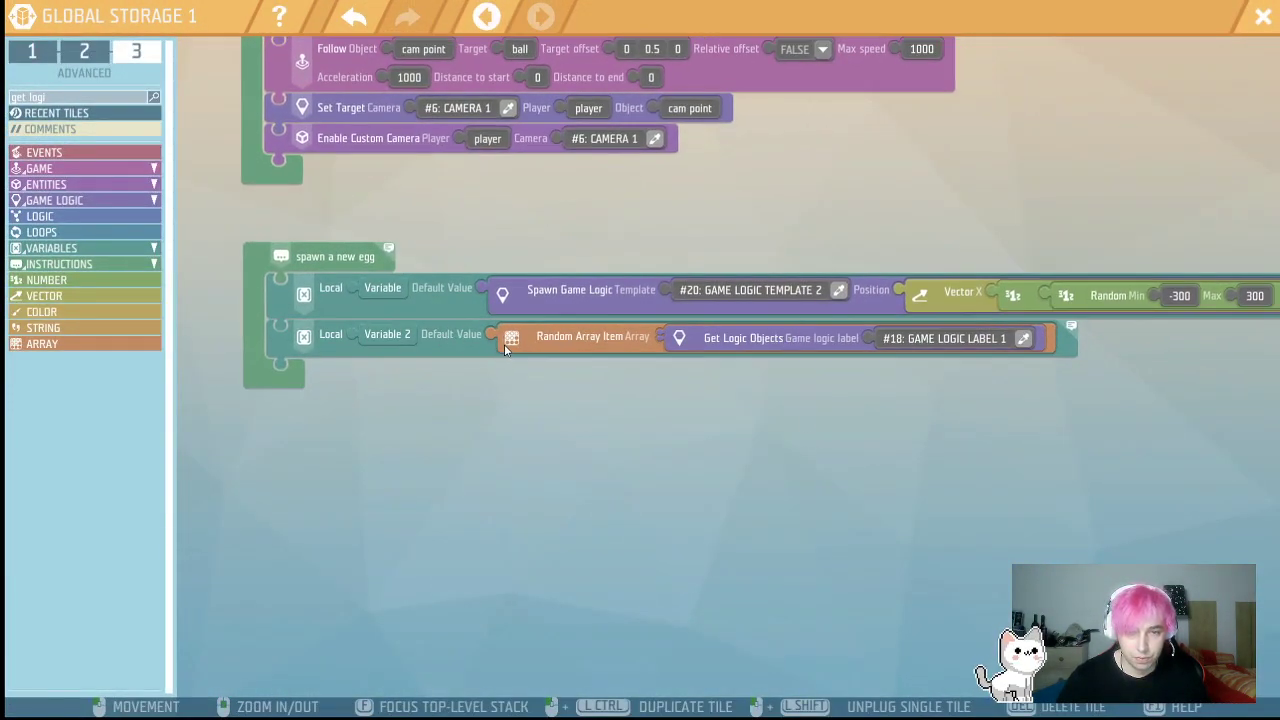
- Make the second variable's default a Spawn Entity tile with template, position and rotation, using the random array item as its template
left_click(72, 96)
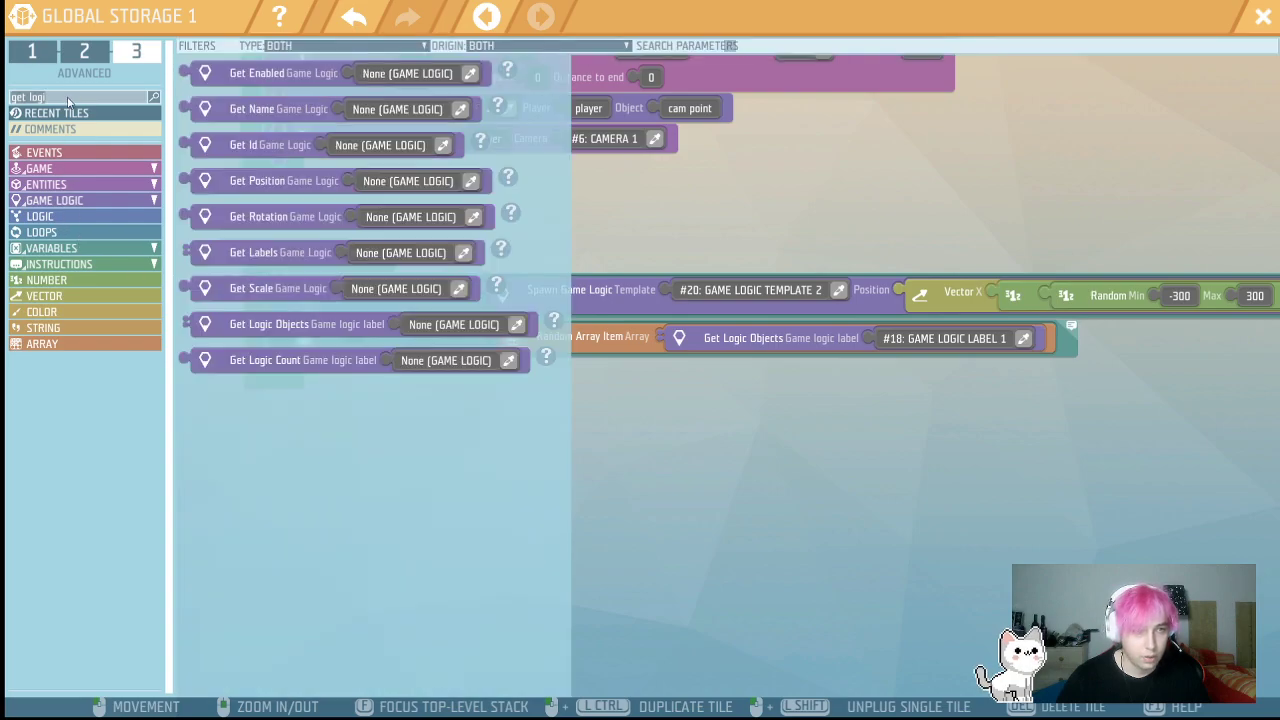
type("spawn")
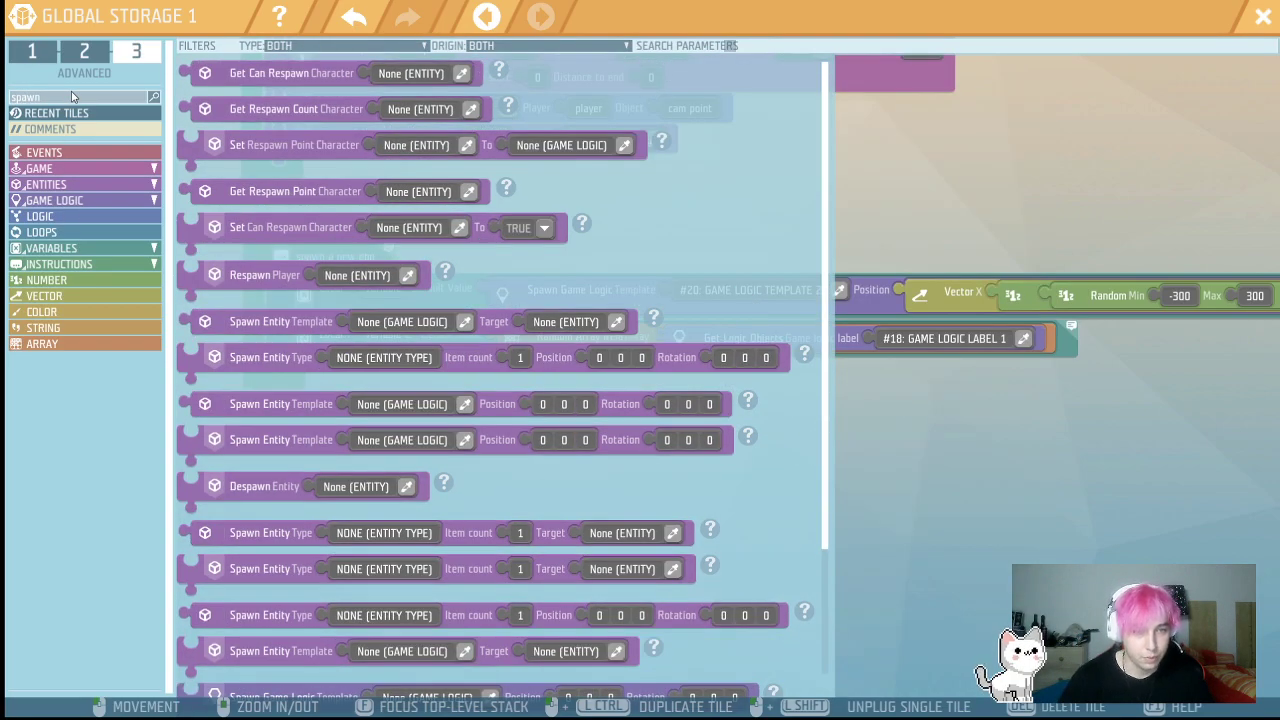
left_click_drag(300, 332, 736, 369)
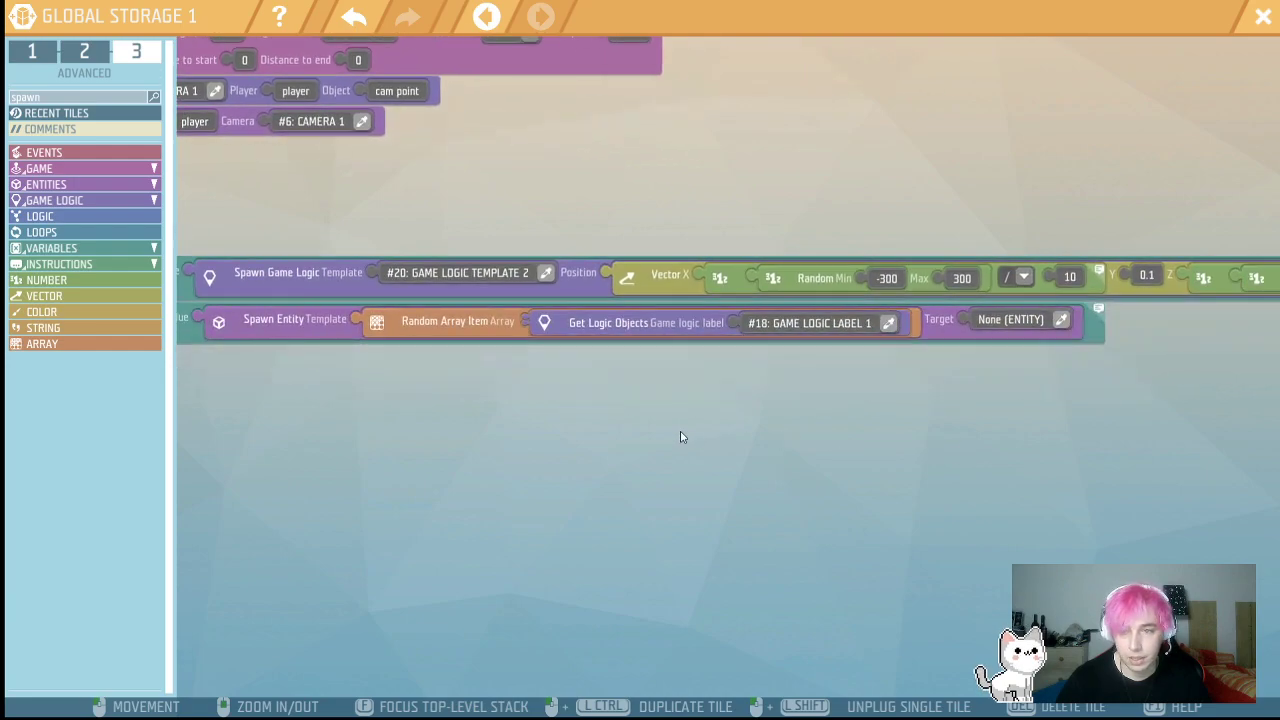
left_click(30, 99)
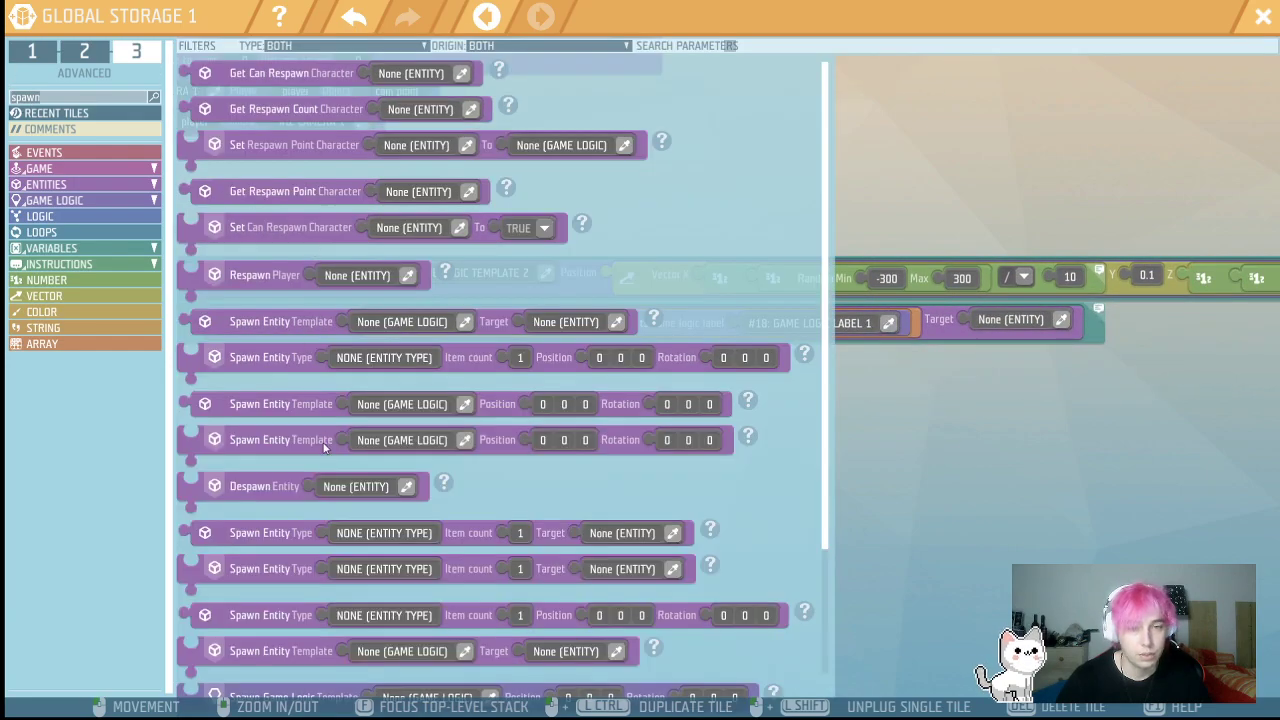
left_click_drag(270, 410, 312, 336)
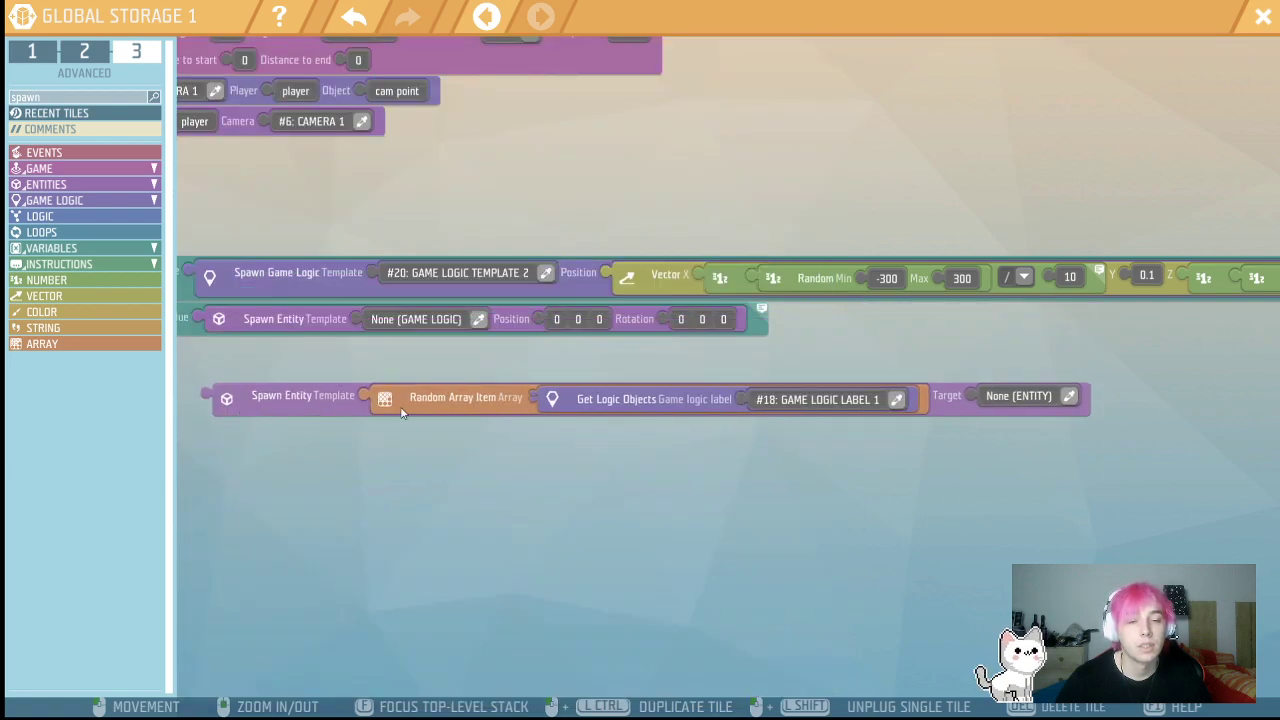
left_click_drag(385, 400, 385, 325)
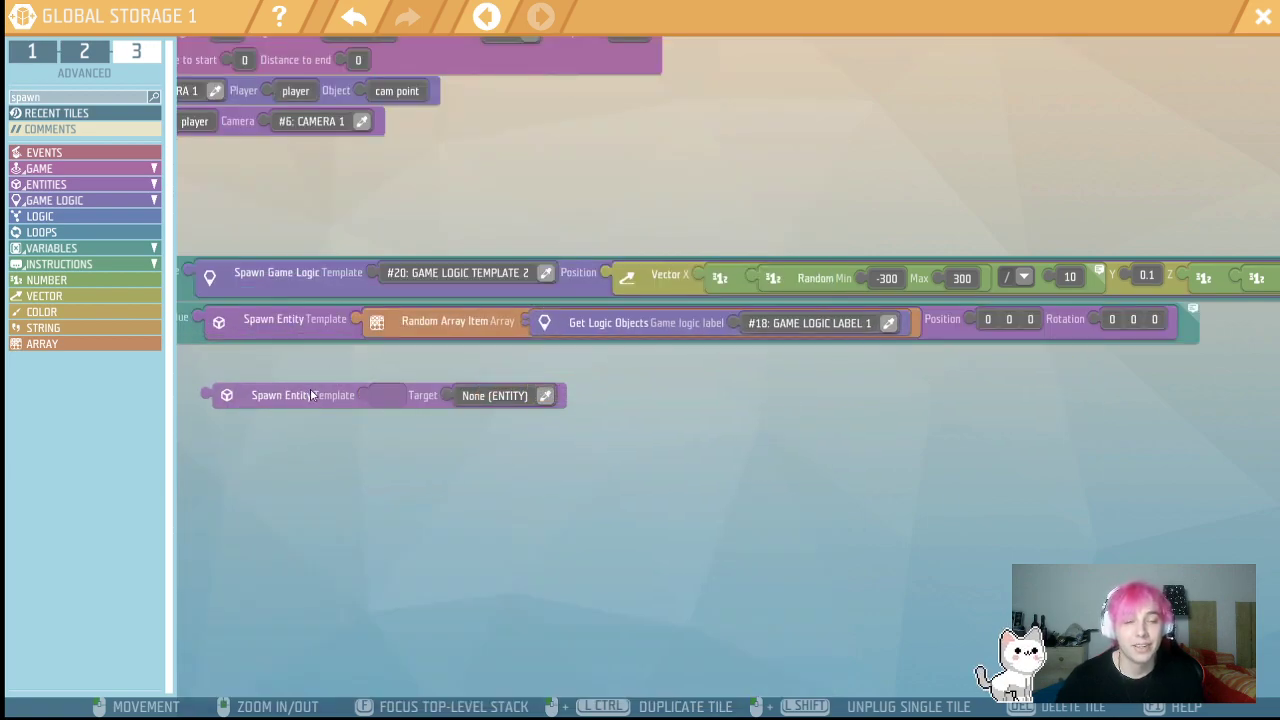
key("Delete")
- Search for "get pos" and set the Spawn Entity position to Get Position of the first local variable
left_click(85, 103)
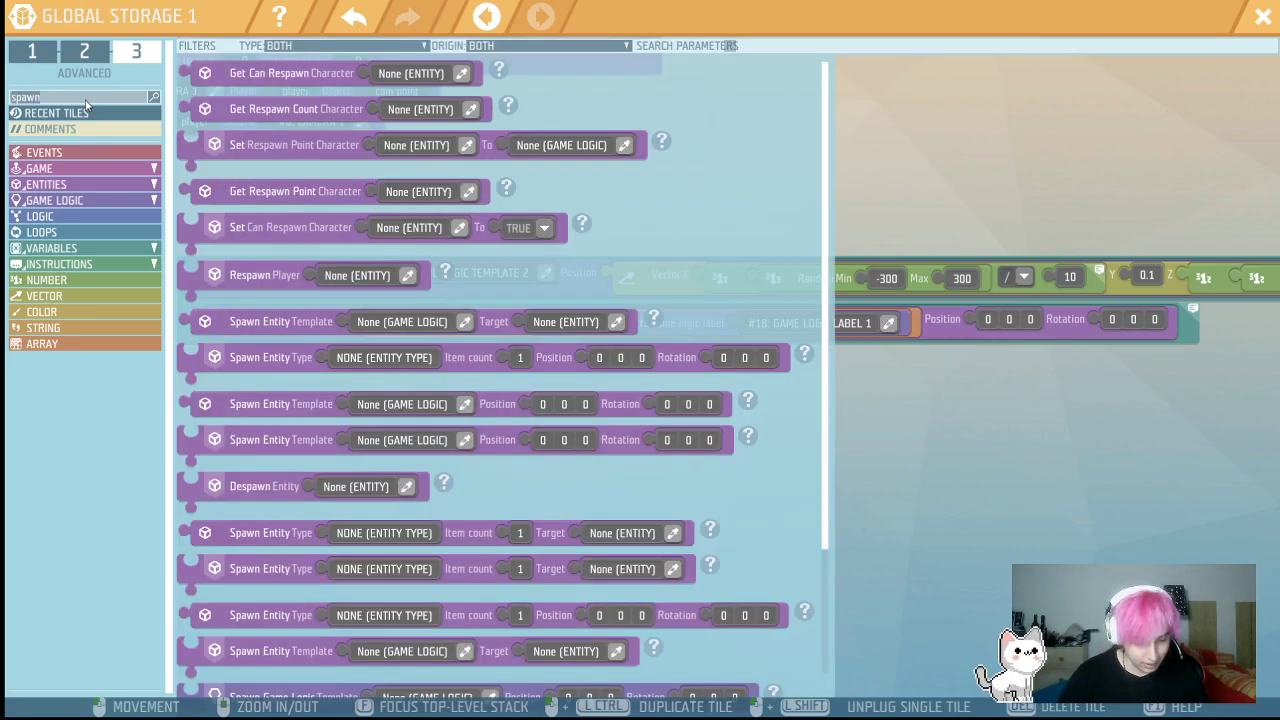
type("get pos")
left_click_drag(309, 135, 1070, 338)
left_click_drag(785, 458, 1011, 451)
left_click_drag(318, 272, 608, 393)
left_click_drag(1010, 303, 951, 320)
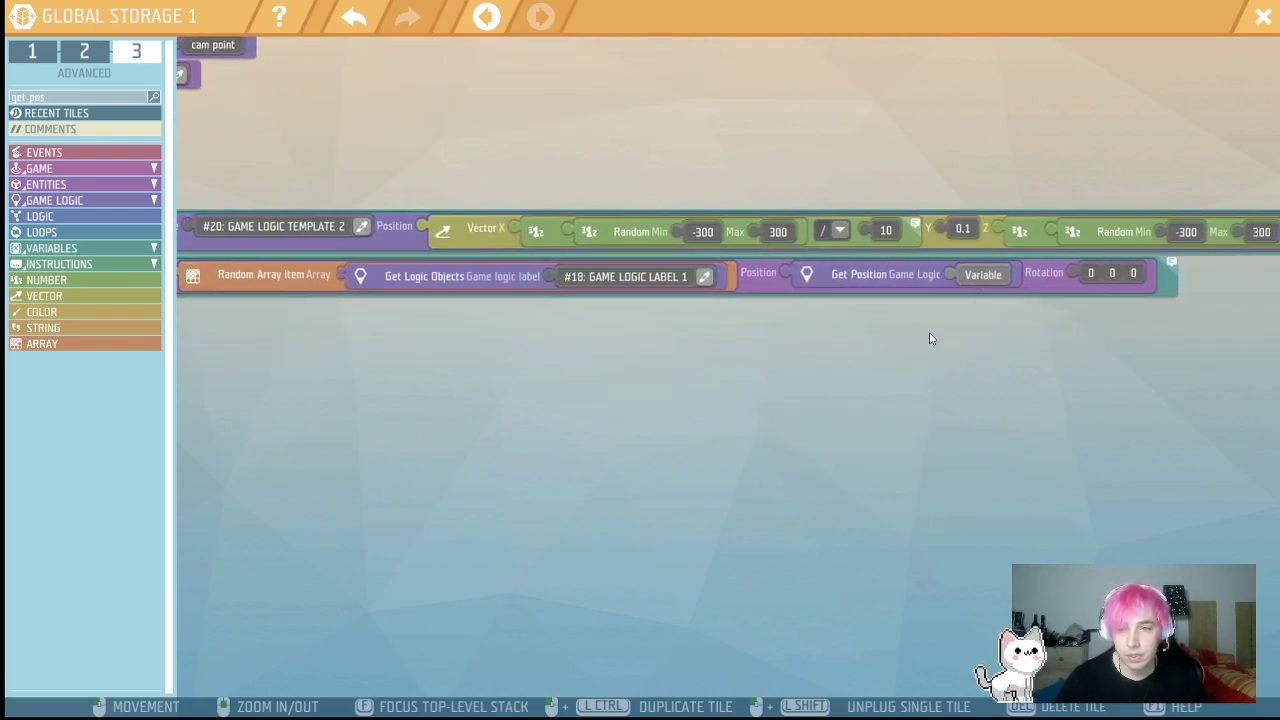
- Search for "storag" and insert an Add Storage tile for game logic between the two local variables of "spawn a new egg"
key("f")
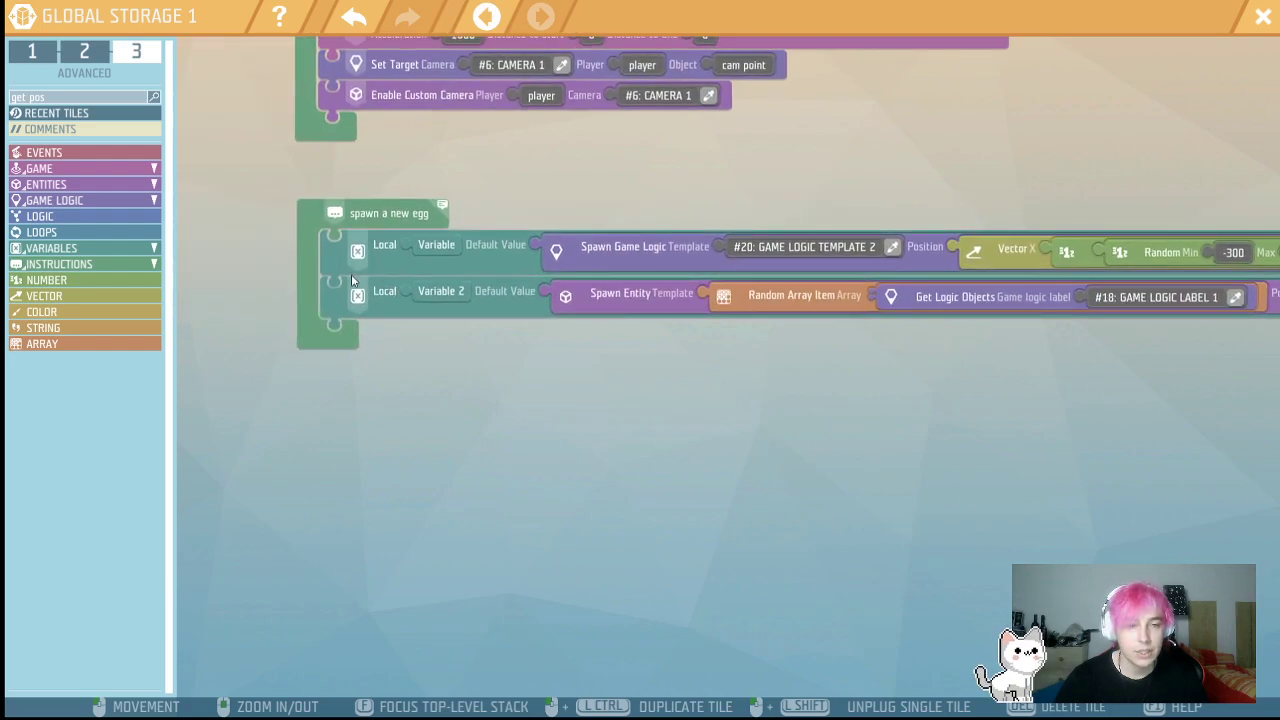
left_click(89, 98)
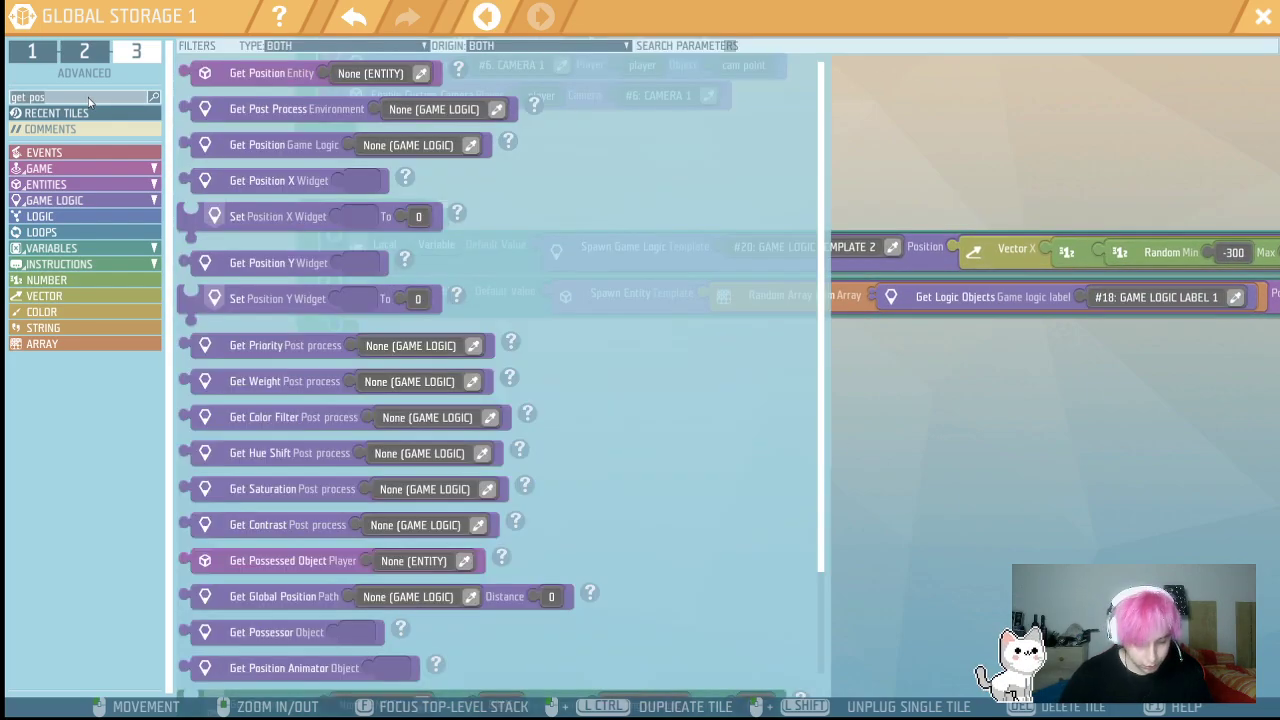
key("BackSpace")
key("BackSpace")
key("BackSpace")
key("BackSpace")
key("BackSpace")
key("BackSpace")
key("BackSpace")
type("storag")
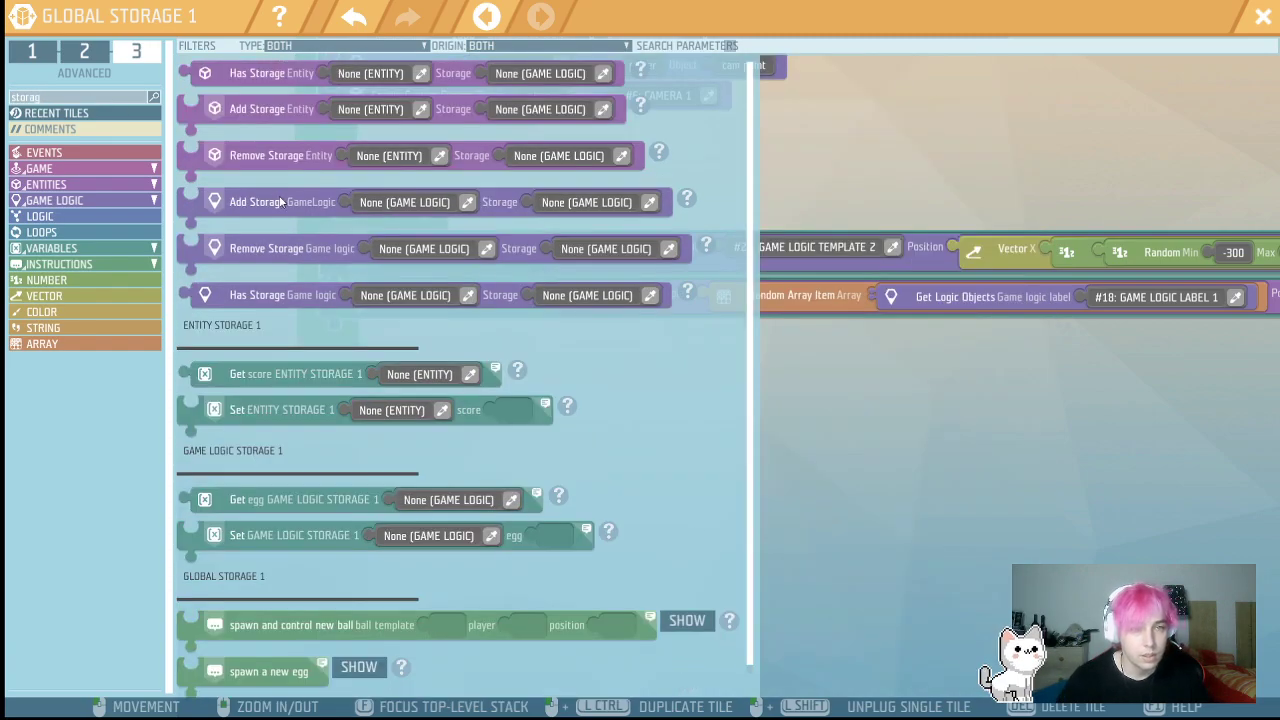
left_click_drag(281, 202, 422, 286)
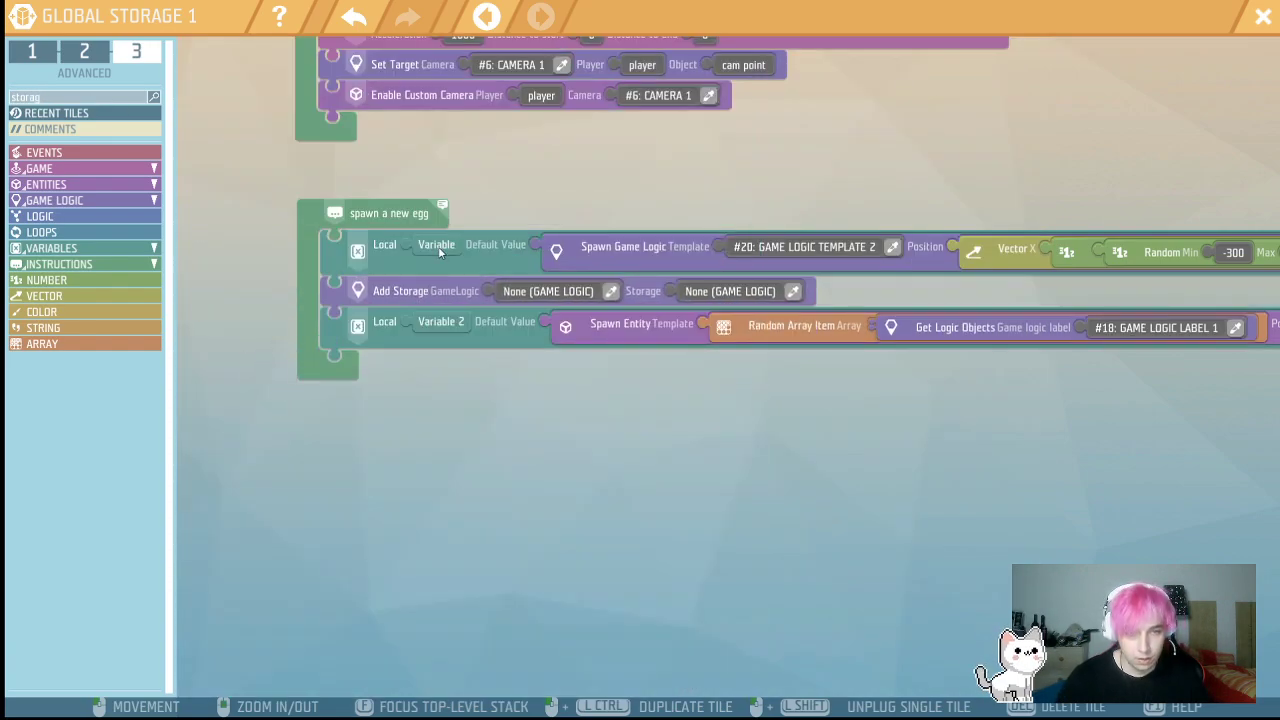
- Fill the Add Storage tile with the first local variable as game logic and Game Logic Storage 1 as storage
left_click_drag(521, 295, 521, 295)
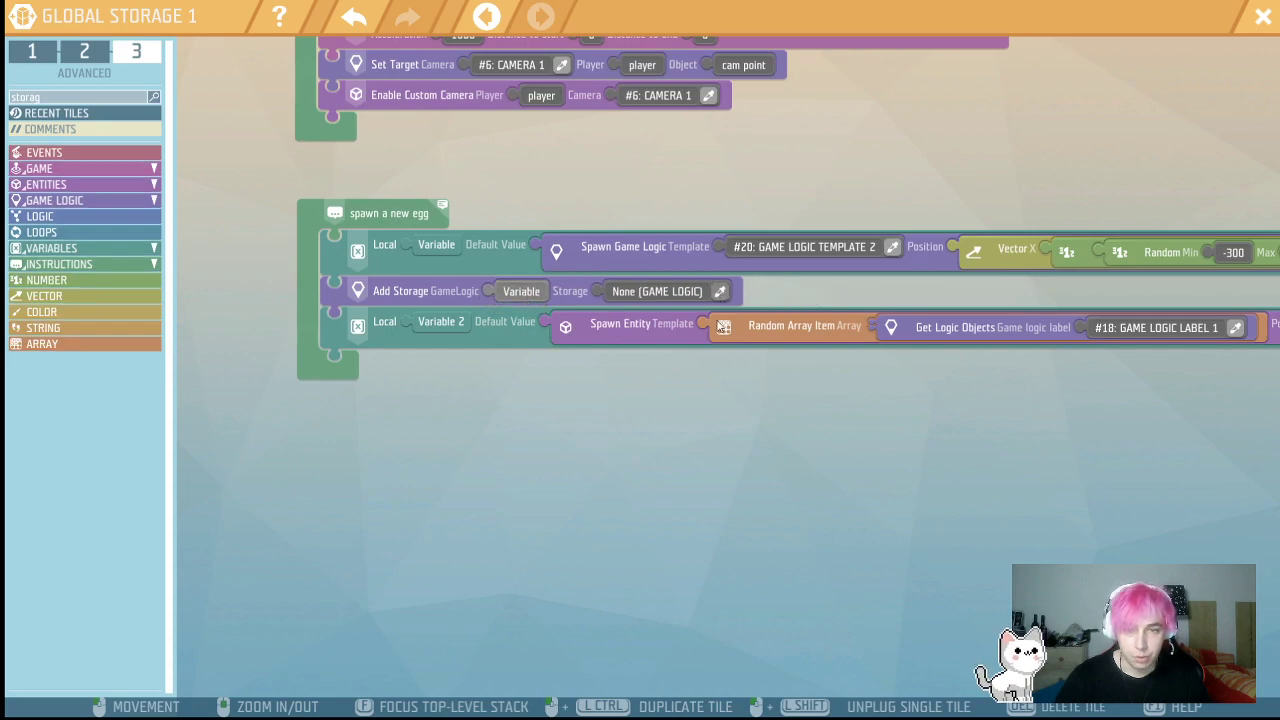
key("Escape")
left_click(797, 357)
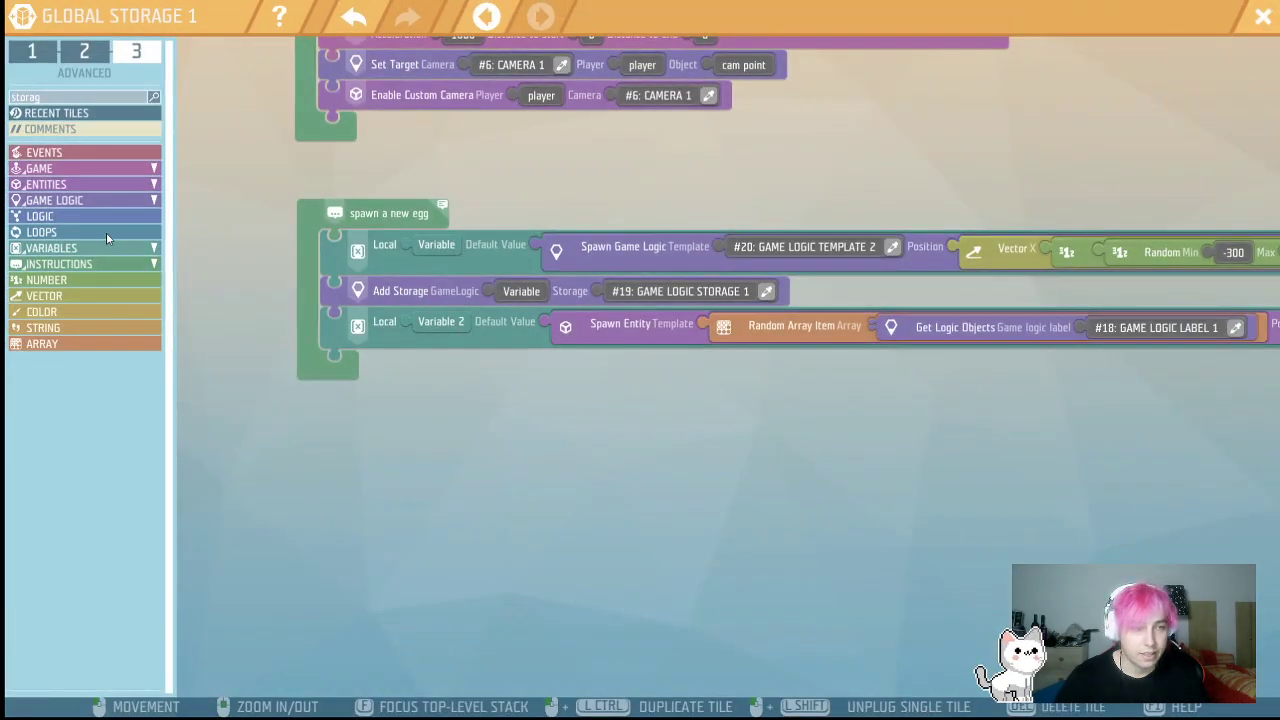
- Add a Set Game Logic Storage 1 tile below the second local variable, storing Variable 2 as the egg of the first variable
left_click(84, 282)
left_click(84, 296)
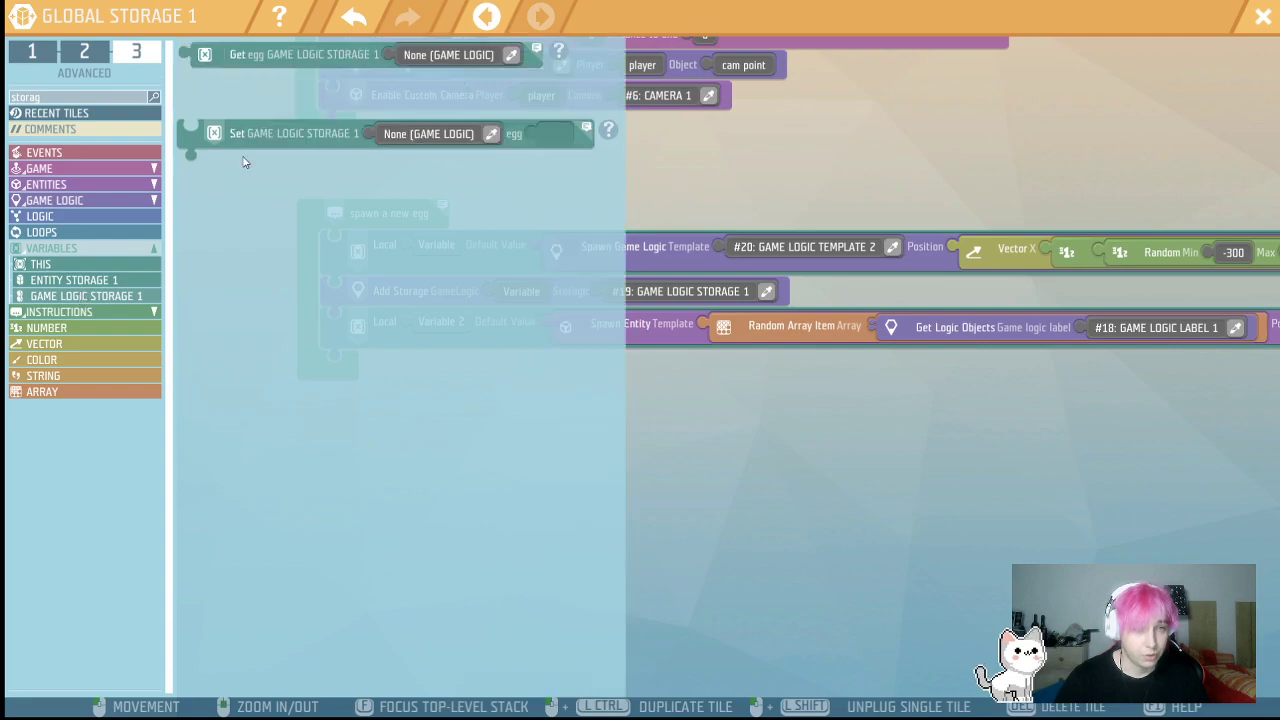
left_click_drag(243, 131, 462, 340)
left_click_drag(436, 246, 527, 373)
left_click_drag(441, 321, 638, 378)
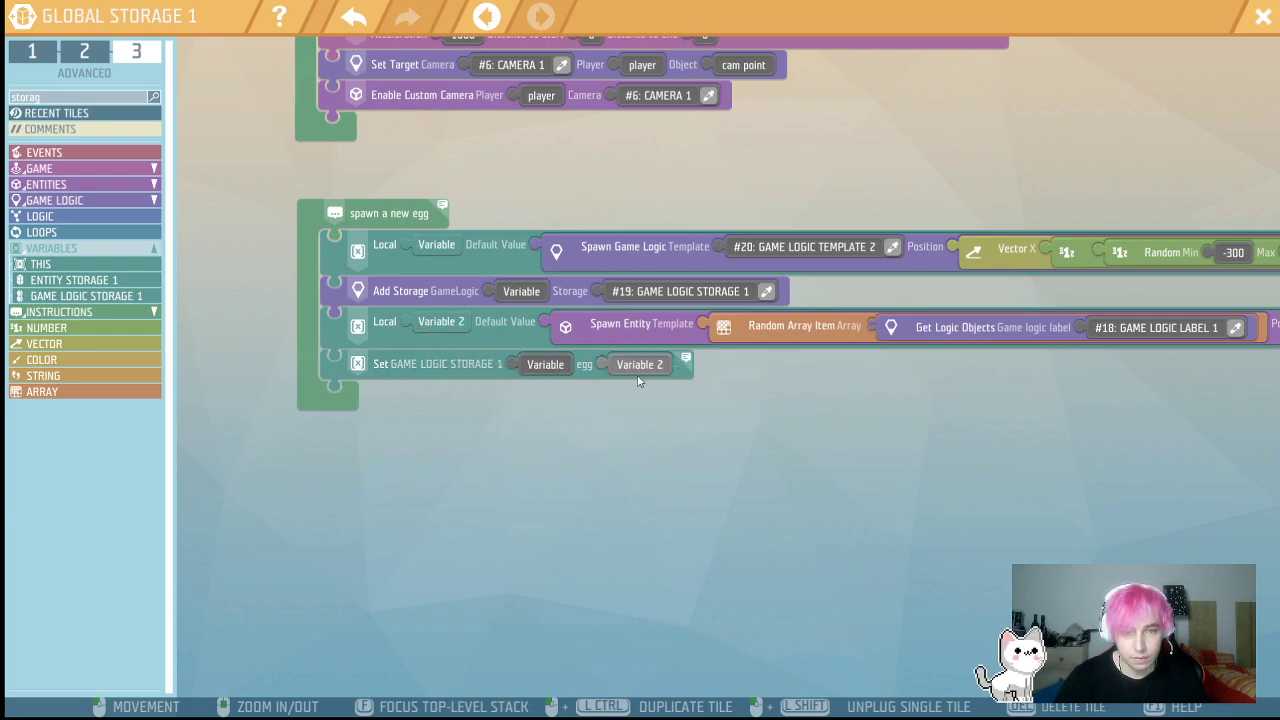
- Rename the second local variable to "egg visual" and the first one to "trigger zone"
left_click(466, 335)
type("egg vi")
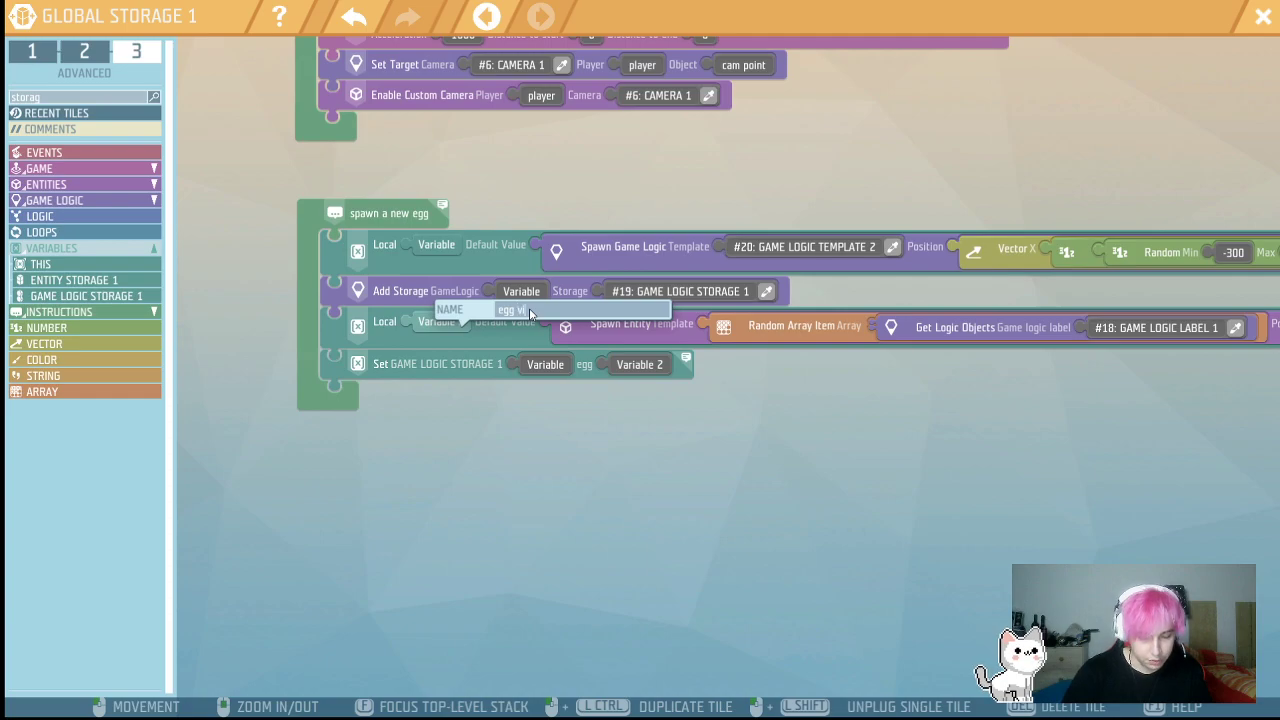
type("sual")
key("Return")
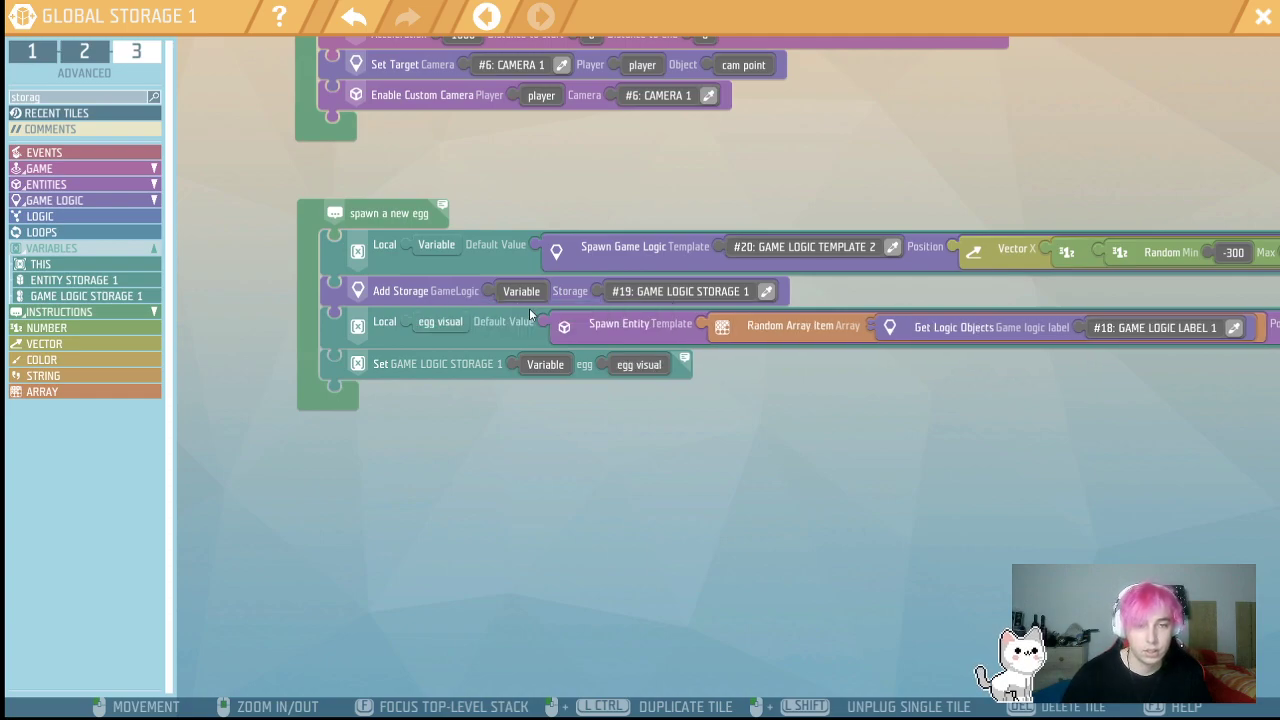
left_click(432, 252)
type("tr")
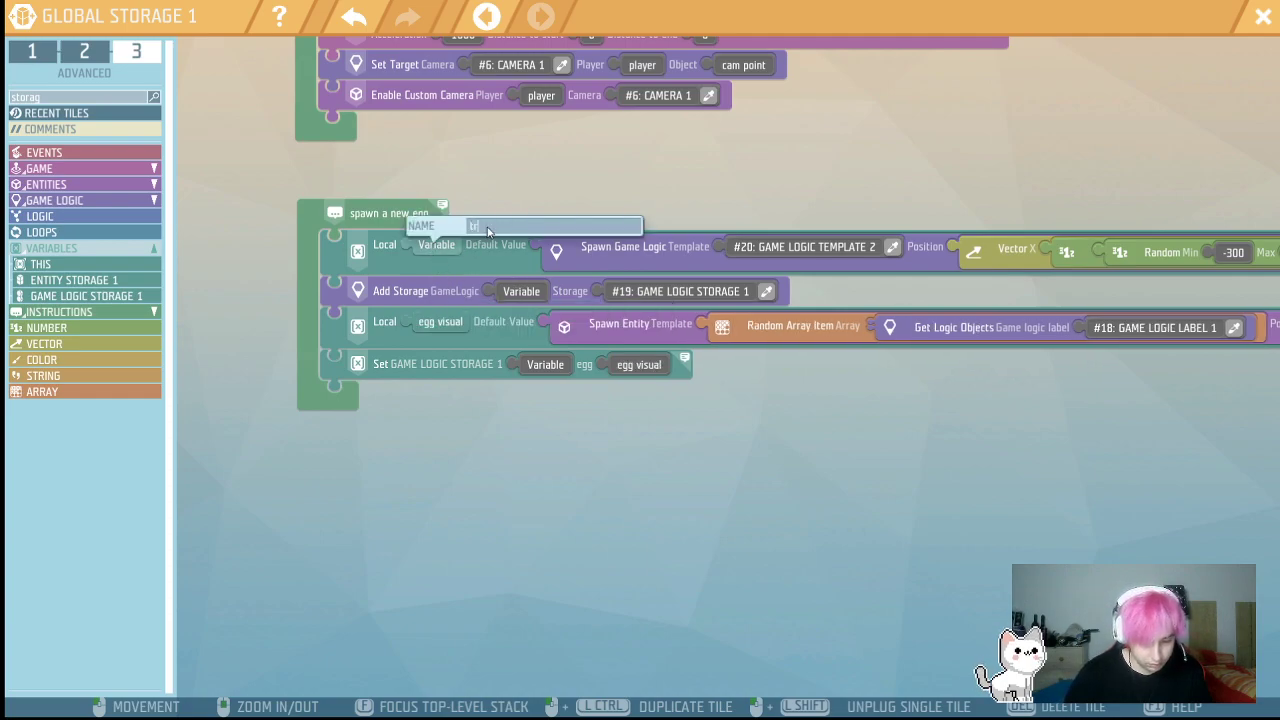
type("igger zone")
key("Return")
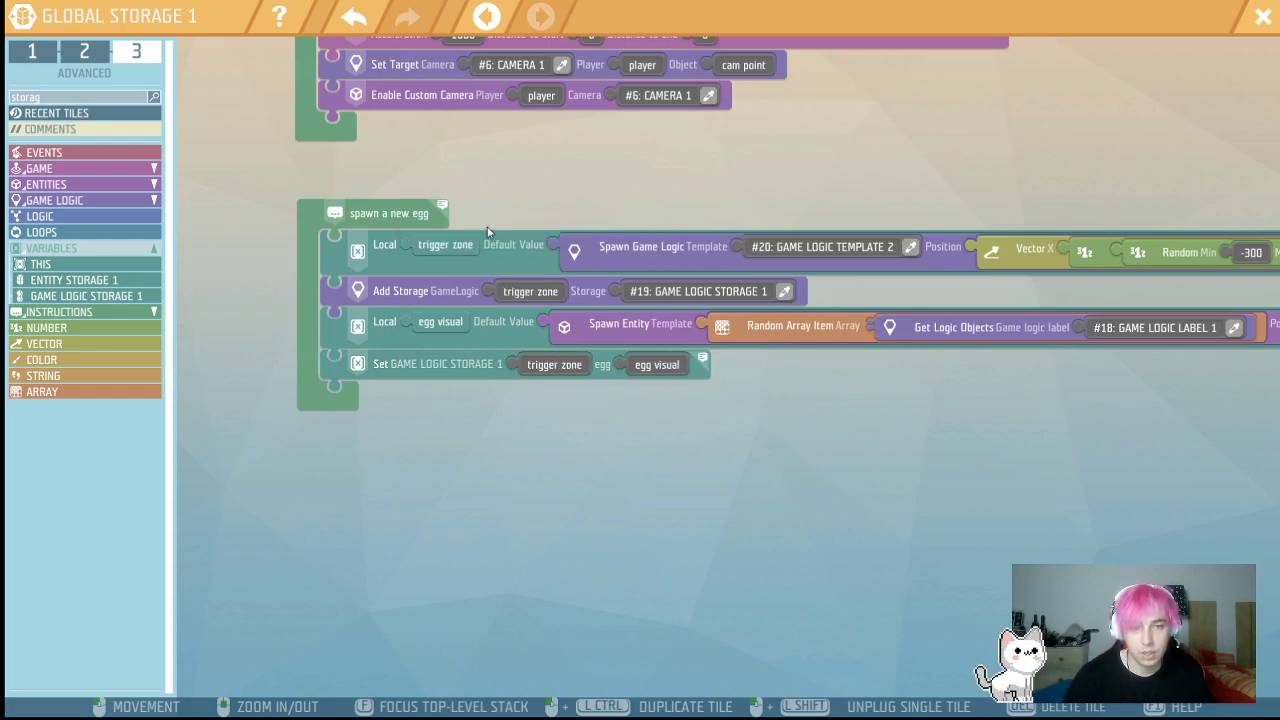
left_click_drag(485, 496, 452, 538)
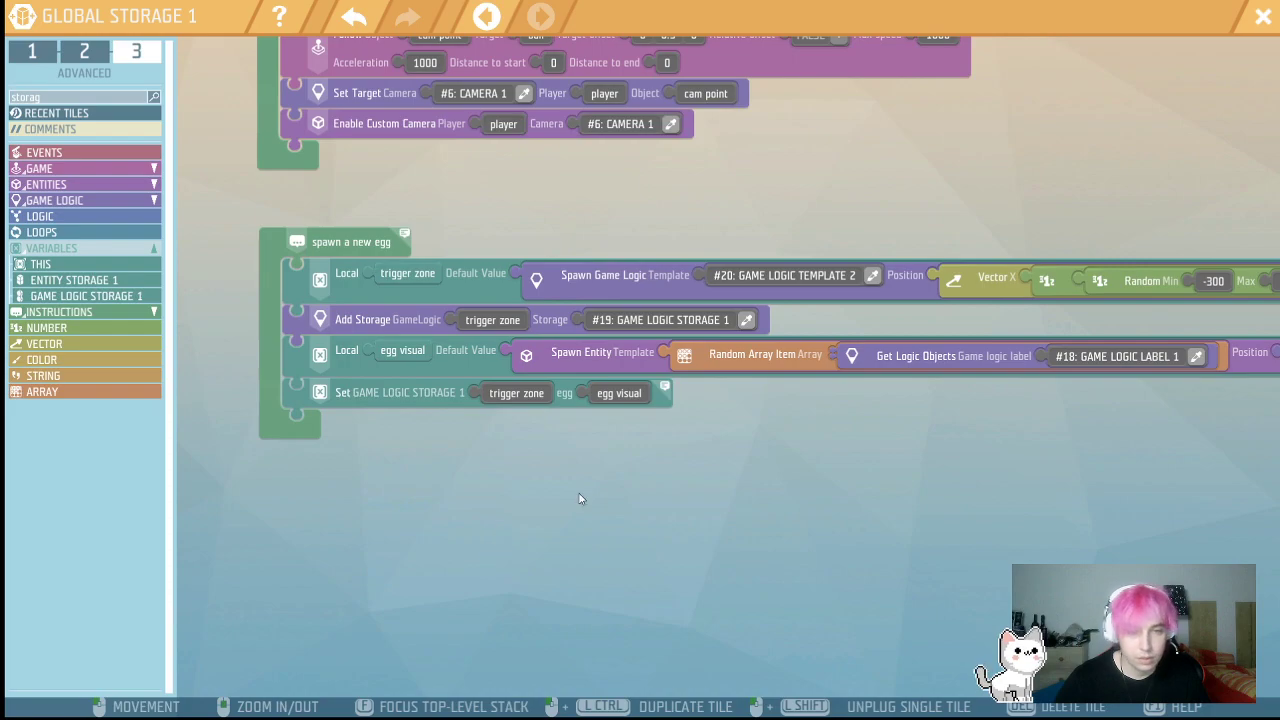
left_click_drag(596, 441, 548, 440)
left_click_drag(671, 242, 734, 245)
left_click_drag(921, 191, 865, 189)
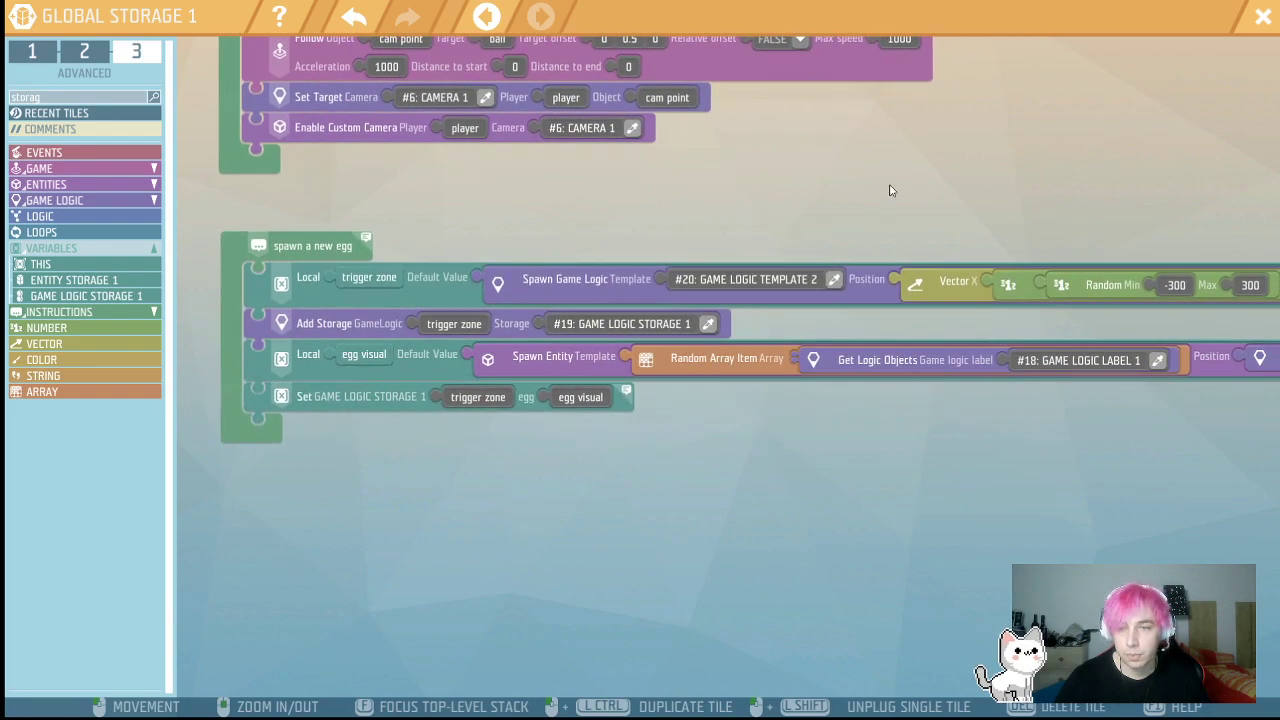
- Close the global storage script and place a Time Trigger, found by searching "TIME", on the grass near the other game logic
left_click(1263, 16)
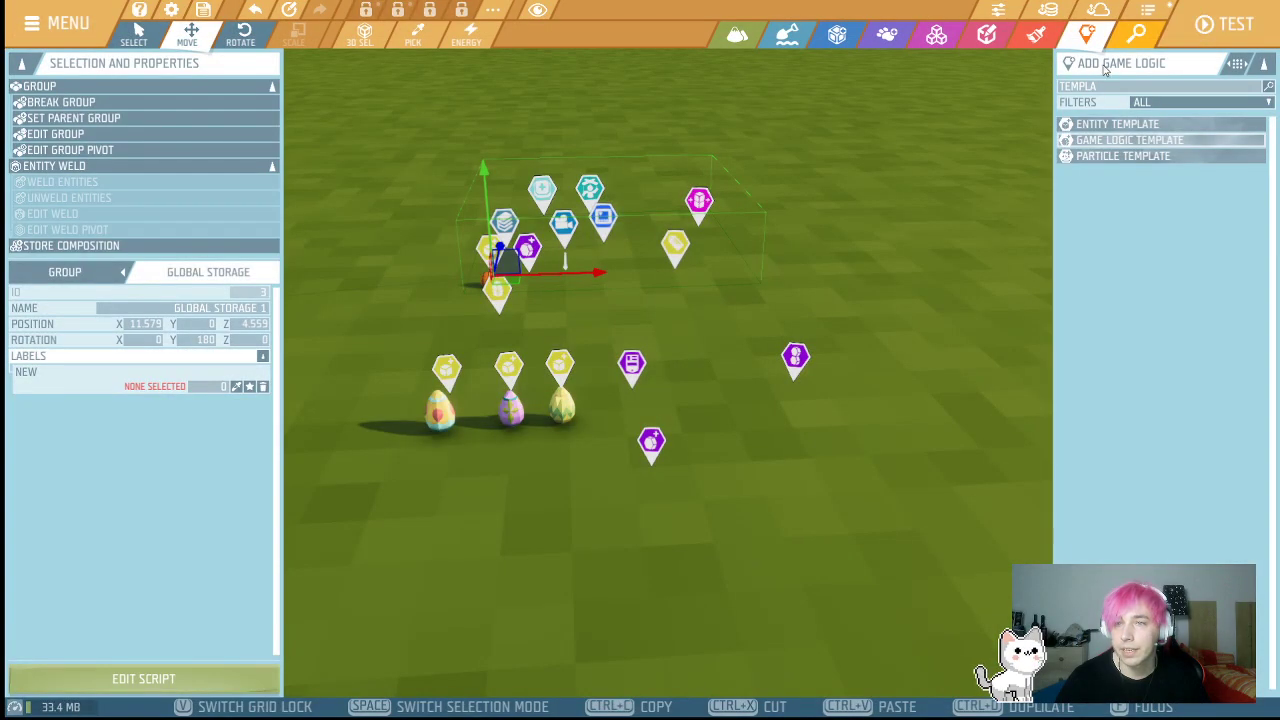
left_click(1099, 86)
type("TIMER")
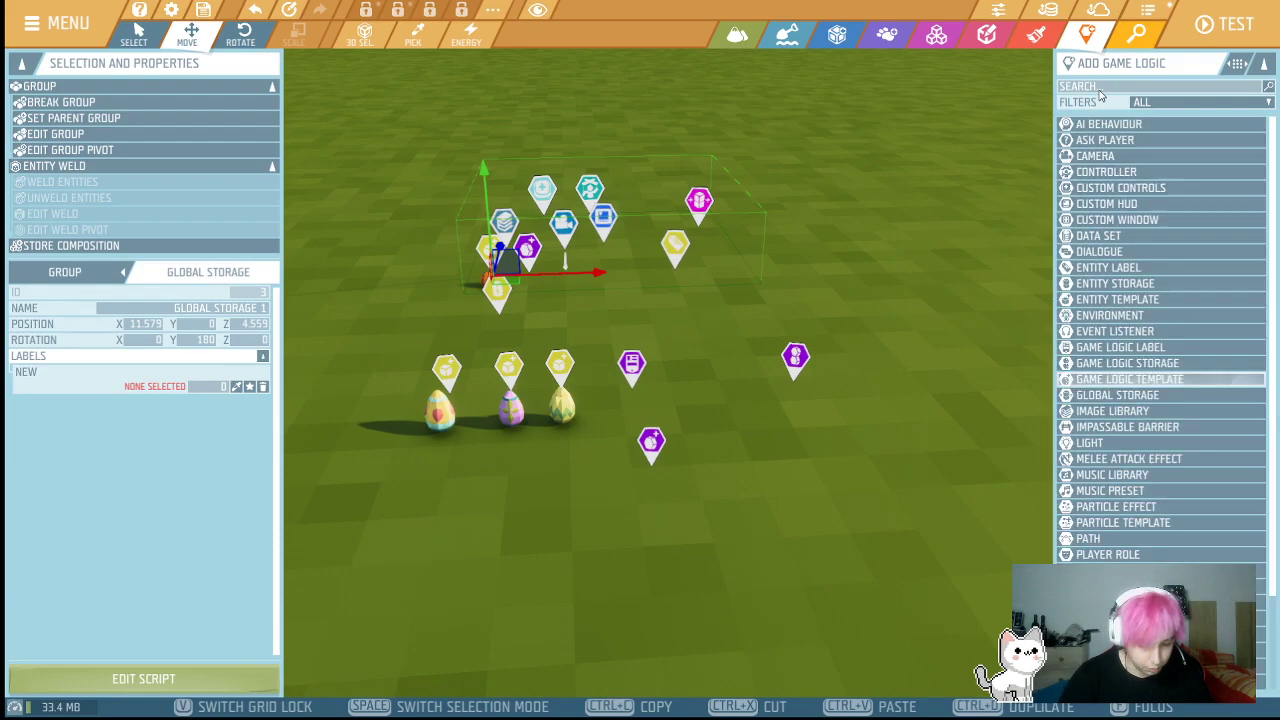
key("BackSpace")
left_click_drag(1105, 124, 803, 450)
- Open the Time Trigger's script and add an On Trigger event with a Repeat Times loop attached below it
left_click(160, 678)
left_click(88, 152)
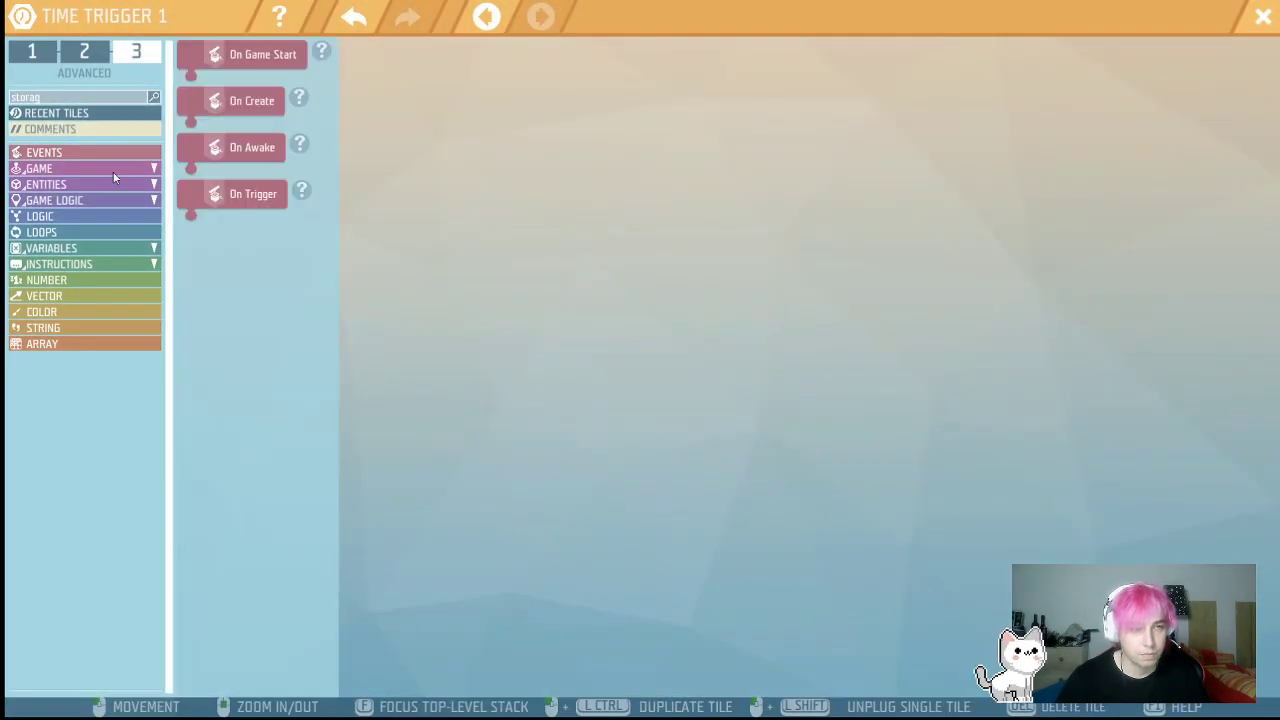
left_click_drag(243, 191, 345, 197)
left_click(113, 261)
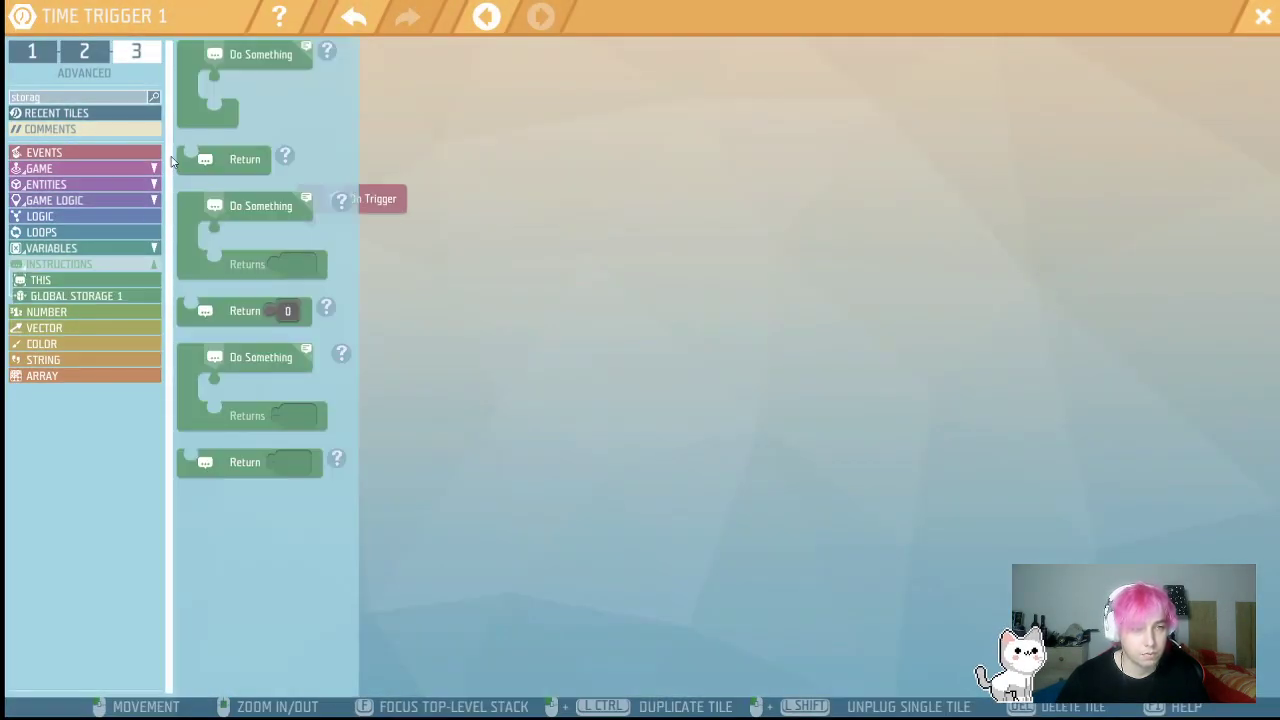
left_click(48, 219)
left_click(41, 232)
left_click_drag(248, 200, 368, 270)
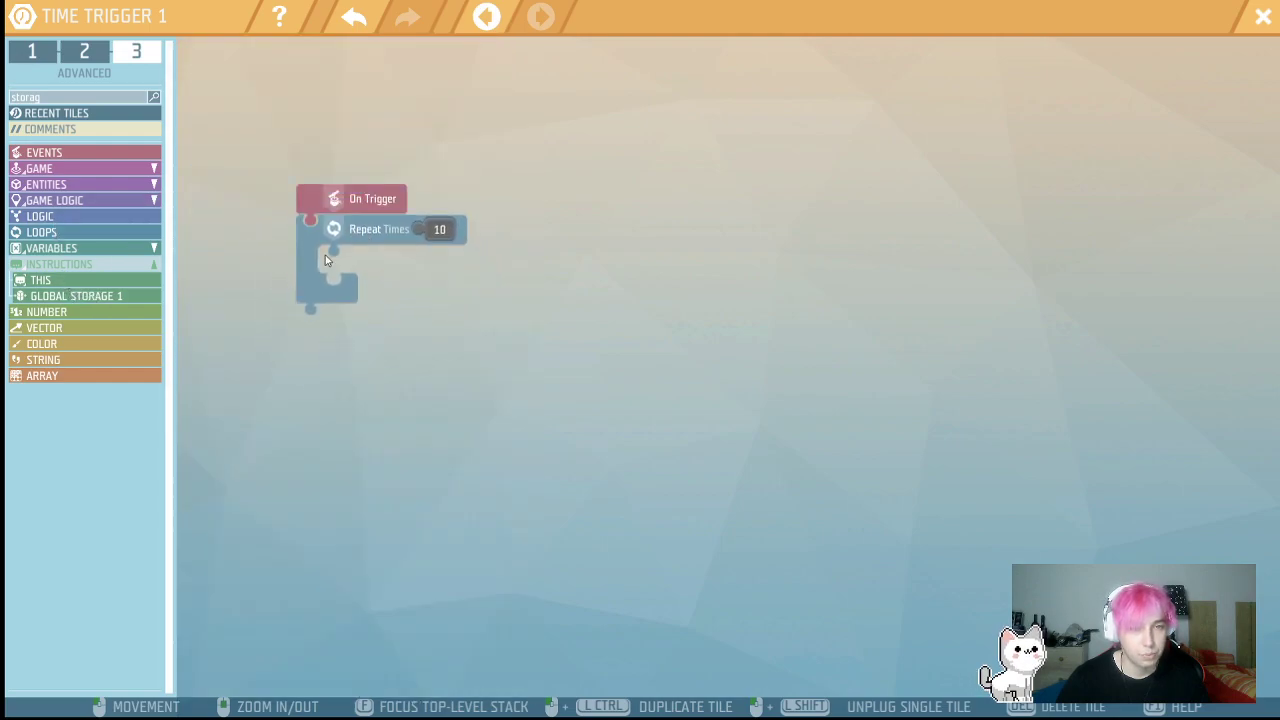
- Set the loop's repeat count to a Random number with minimum 3 and maximum 6
left_click(46, 312)
left_click_drag(216, 563, 509, 253)
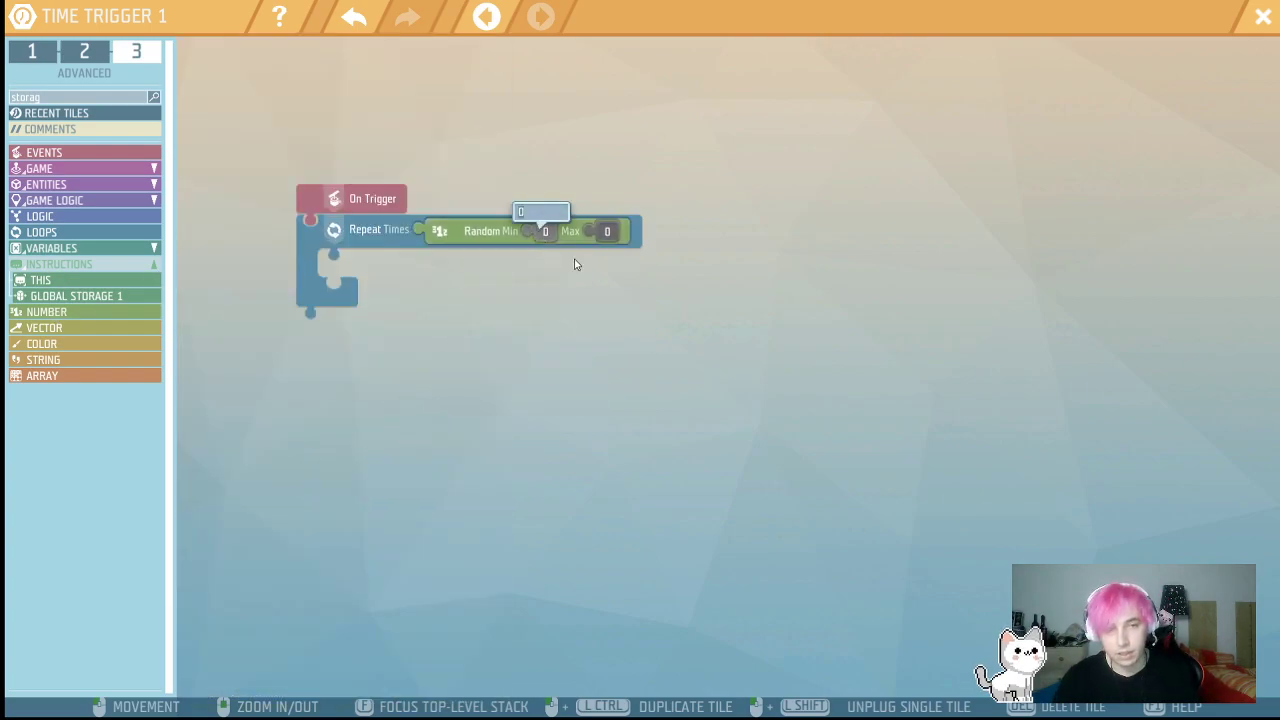
type("3")
left_click(606, 233)
type("4")
key("BackSpace")
type("6")
left_click(597, 322)
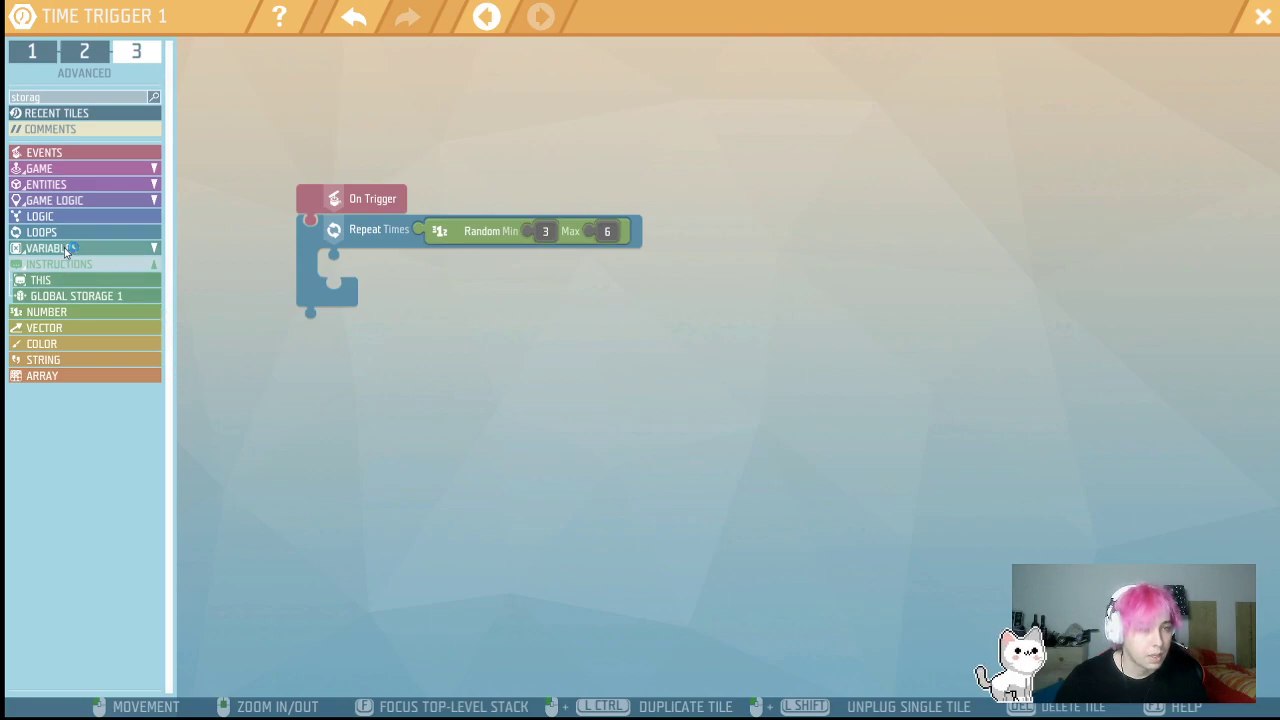
- Put the Global Storage 1 instruction "spawn a new egg" inside the repeat loop and close the script
left_click(76, 296)
left_click_drag(222, 64, 378, 288)
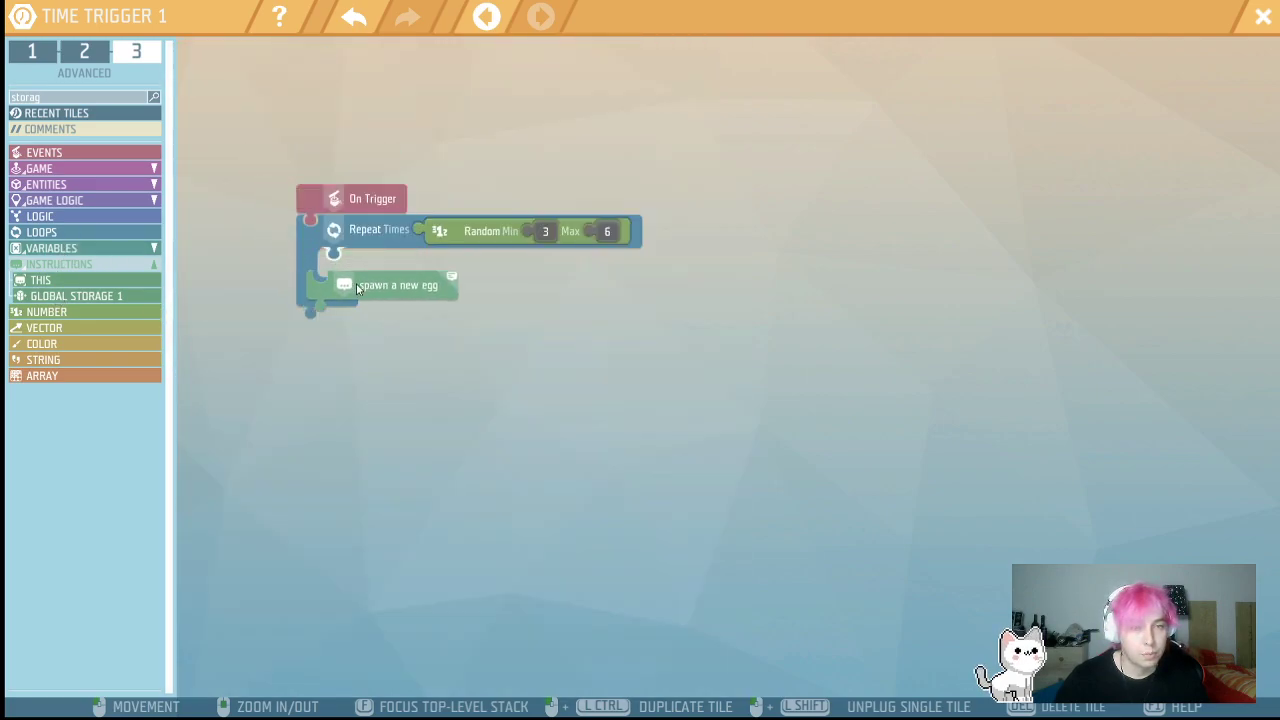
left_click(1263, 18)
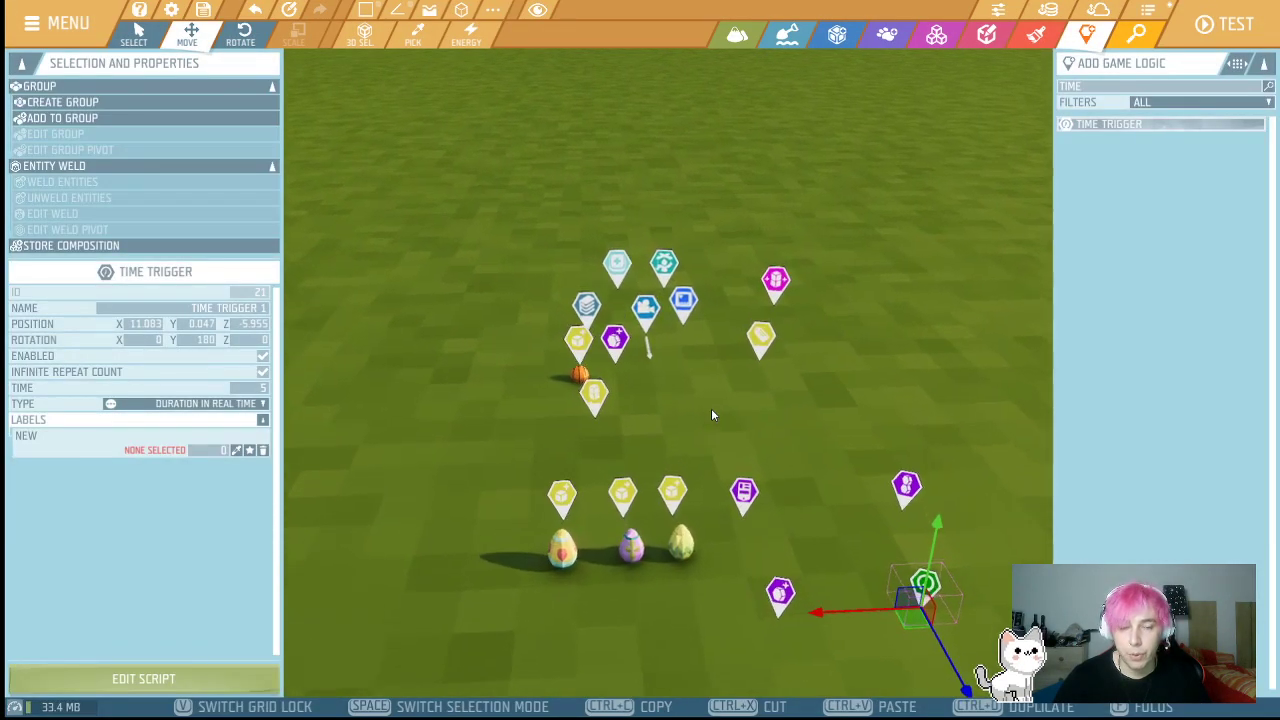
key("w")
key("a")
key("s")
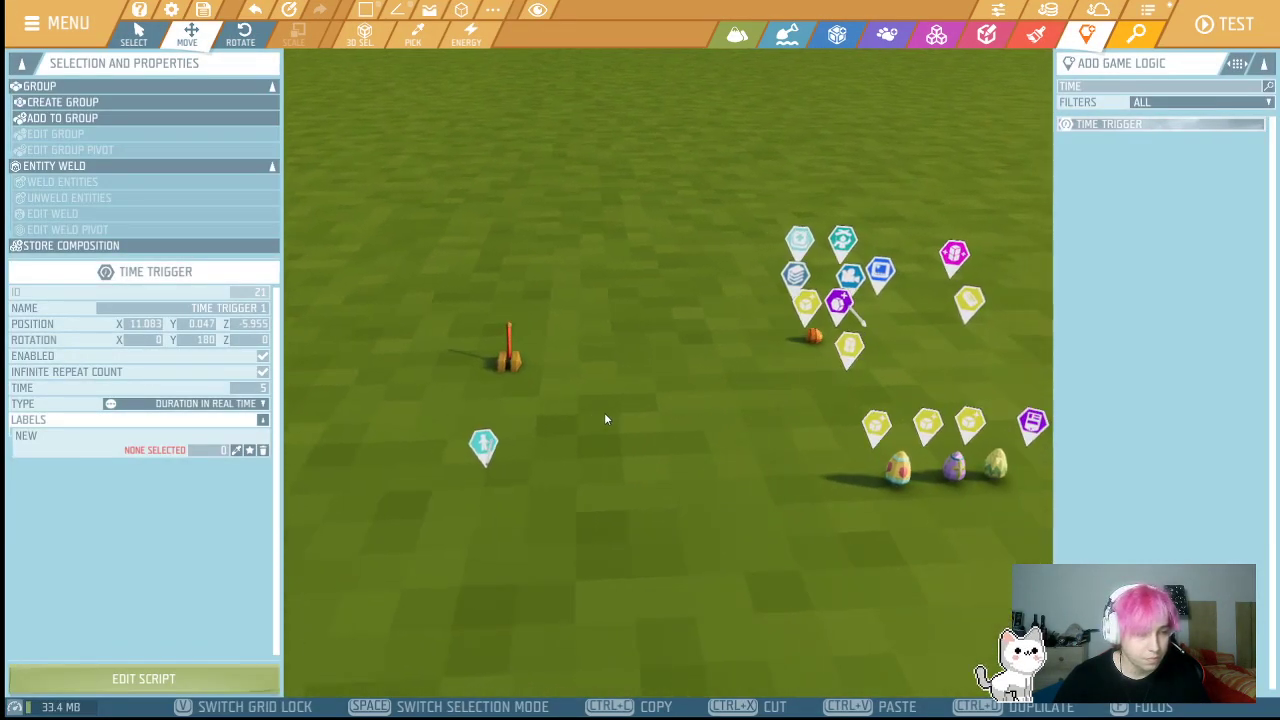
key("d")
key("a")
key("s")
right_click_drag(589, 454, 606, 449)
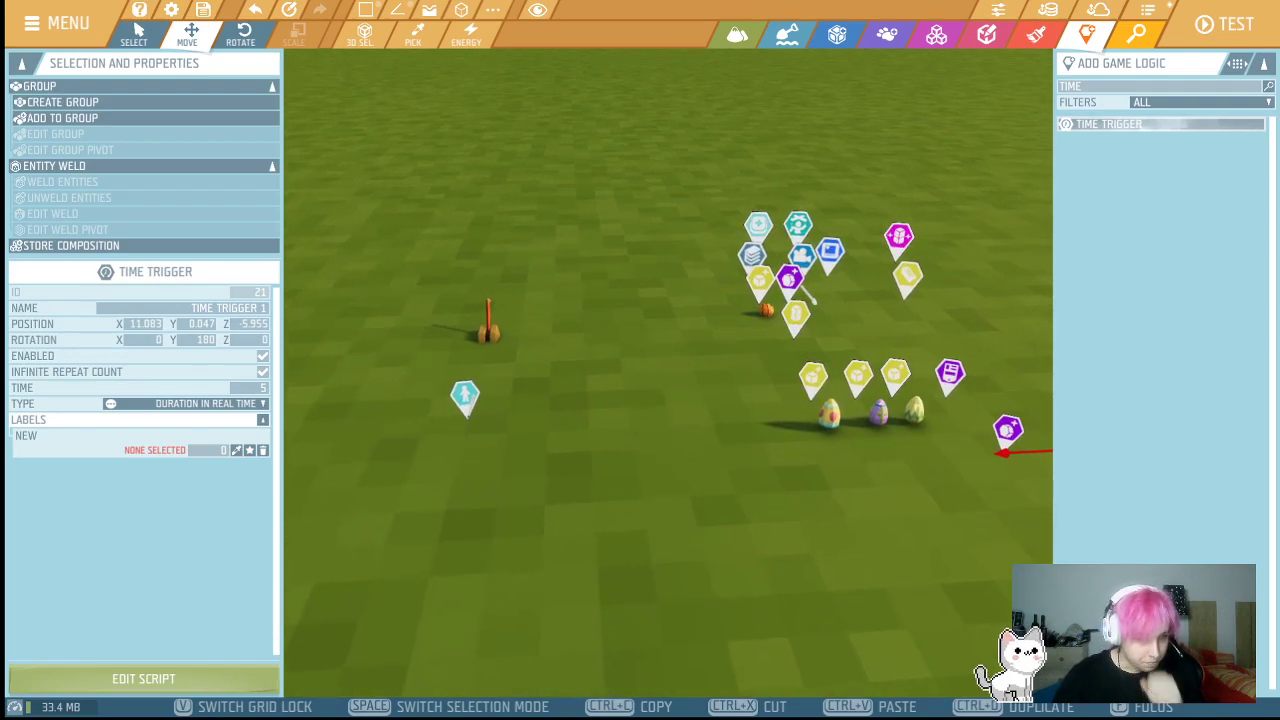
key("d")
key("s")
key("a")
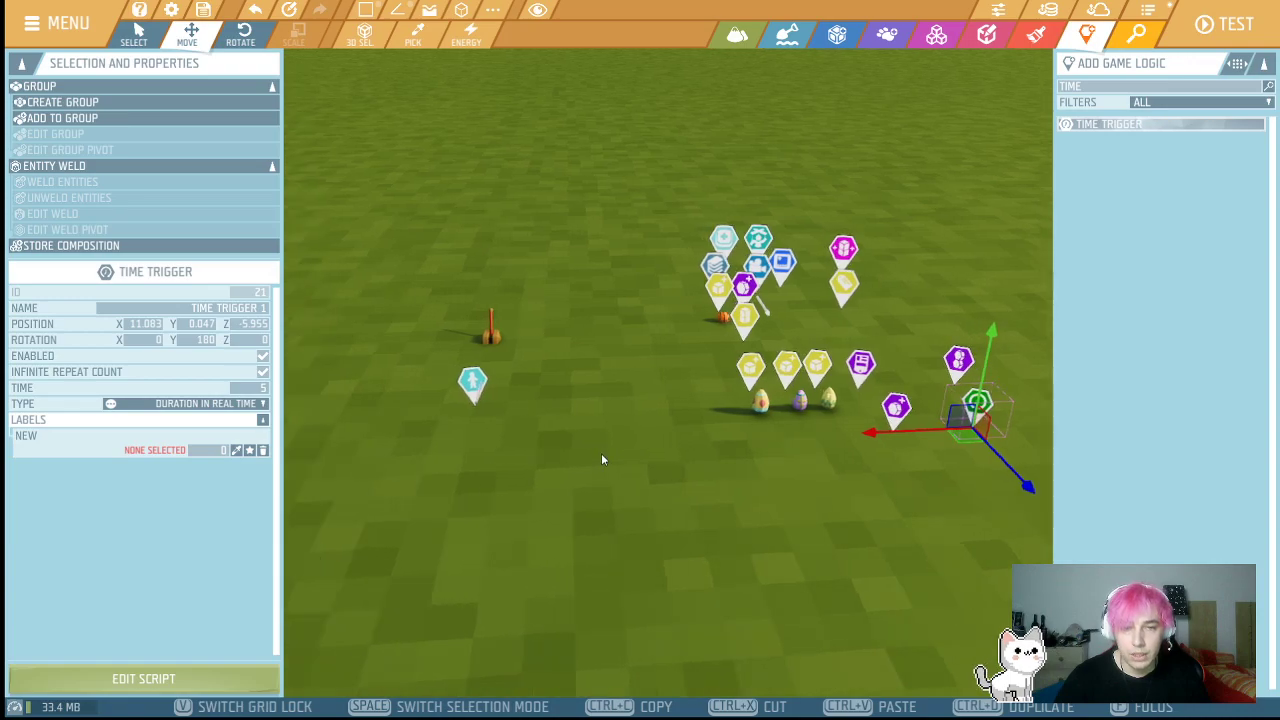
key("d")
key("w")
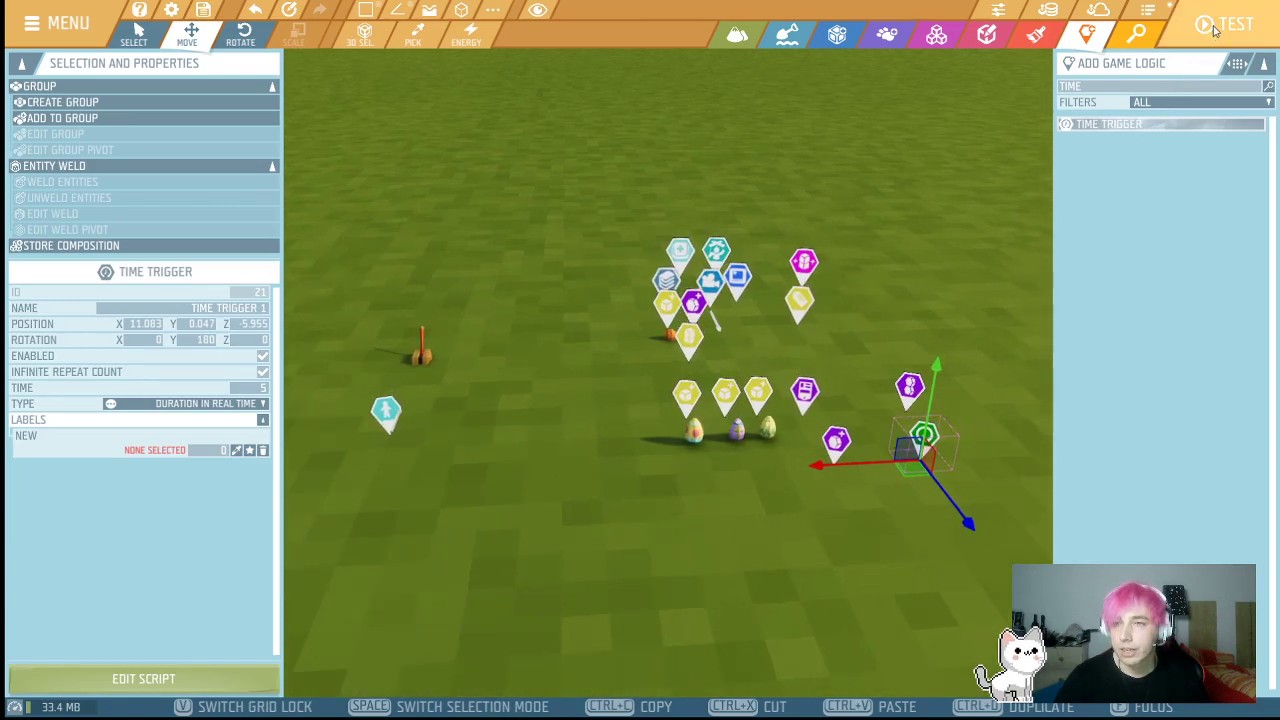
- Start a test run of the game
left_click(1215, 30)
left_click(1100, 85)
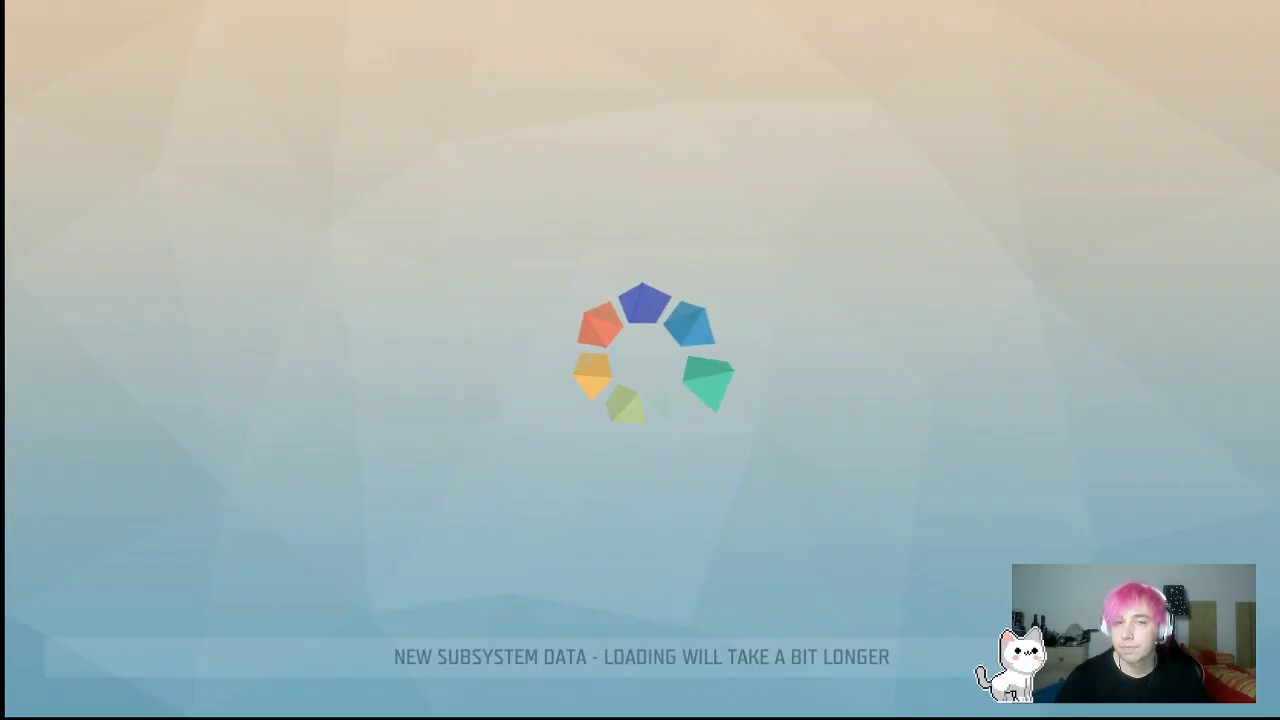